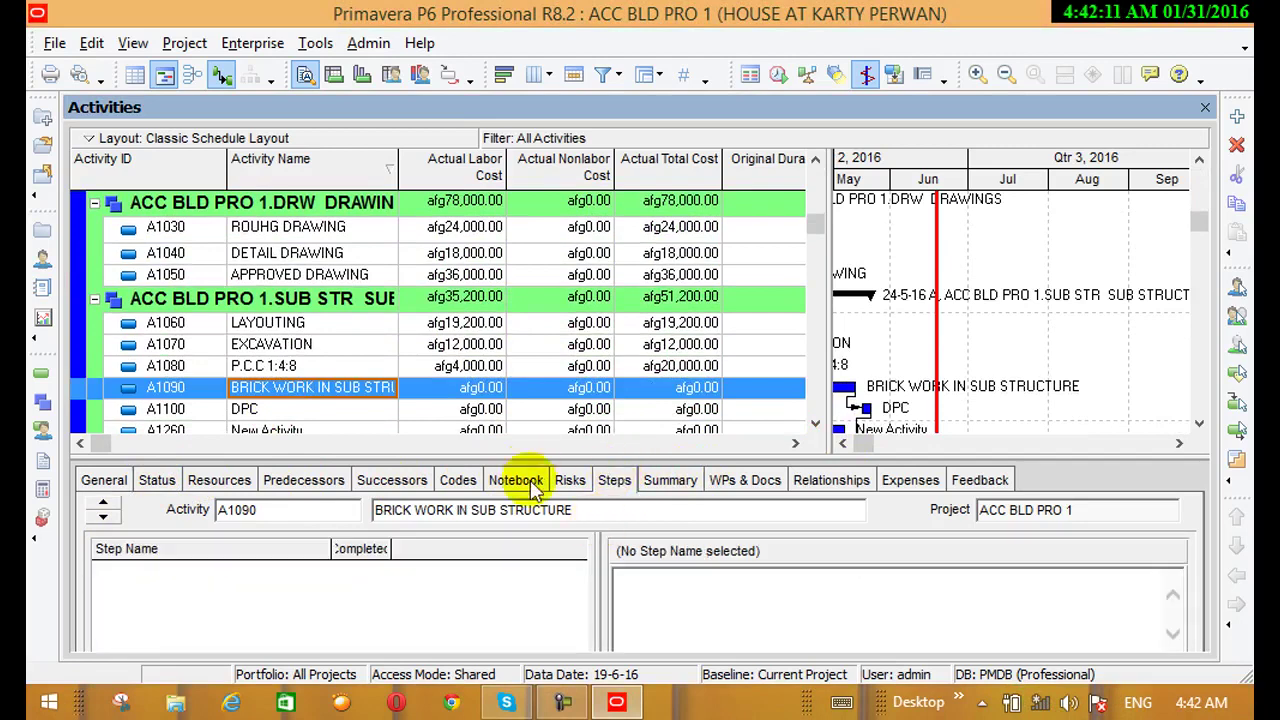
Step: Add three new steps to activity A1090, BRICK WORK IN SUB STRUCTURE, and mark the first one as completed
{"action": "left_click_drag", "start_coordinate": [519, 457], "coordinate": [521, 388]}
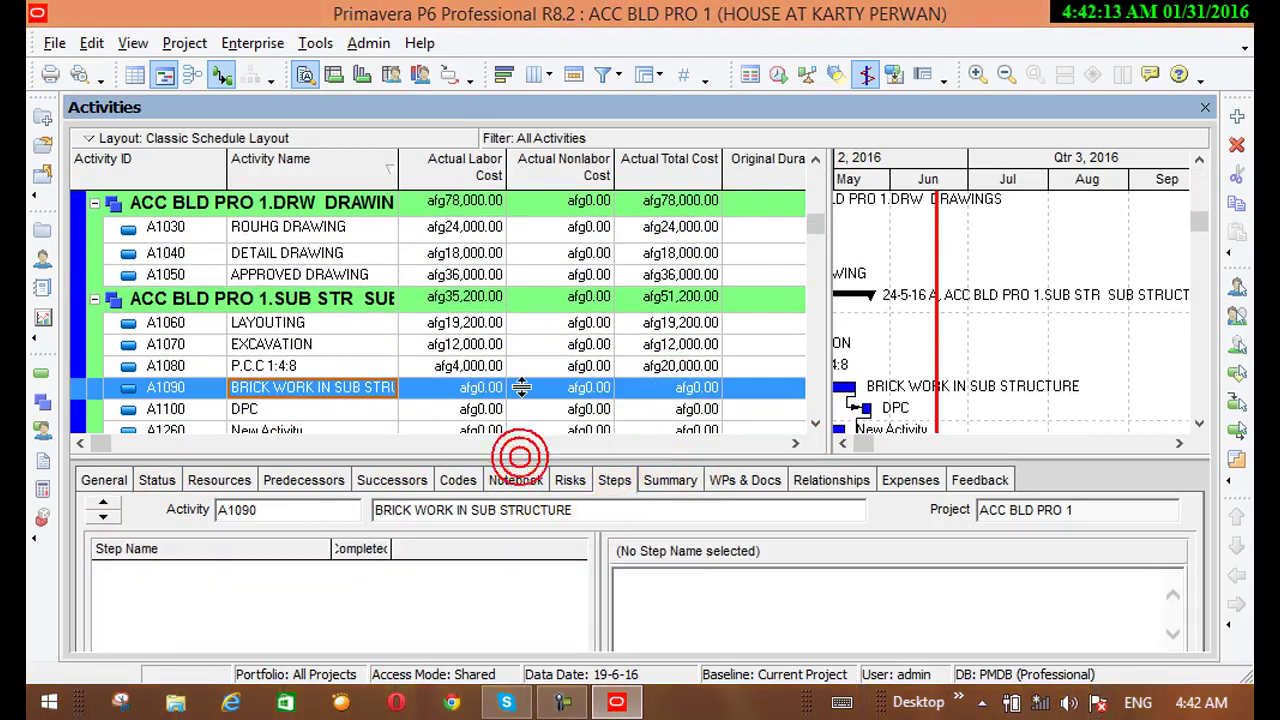
{"action": "left_click", "coordinate": [153, 621]}
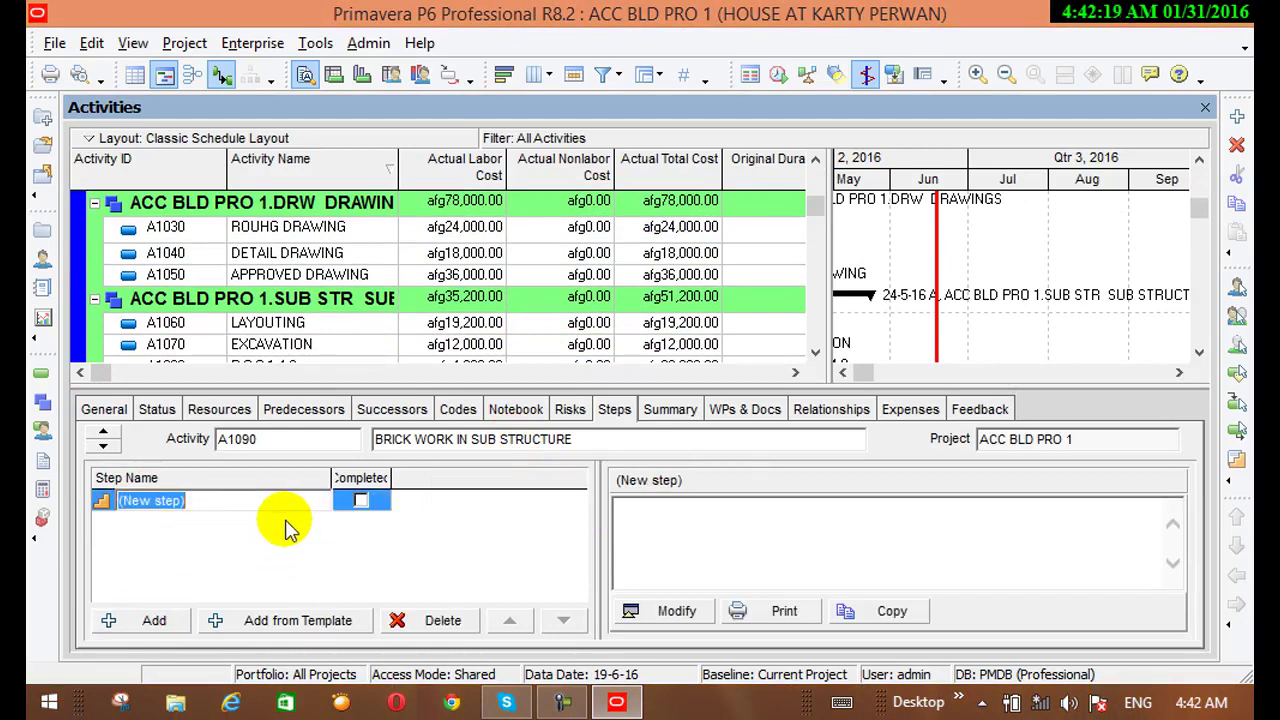
{"action": "left_click", "coordinate": [120, 624]}
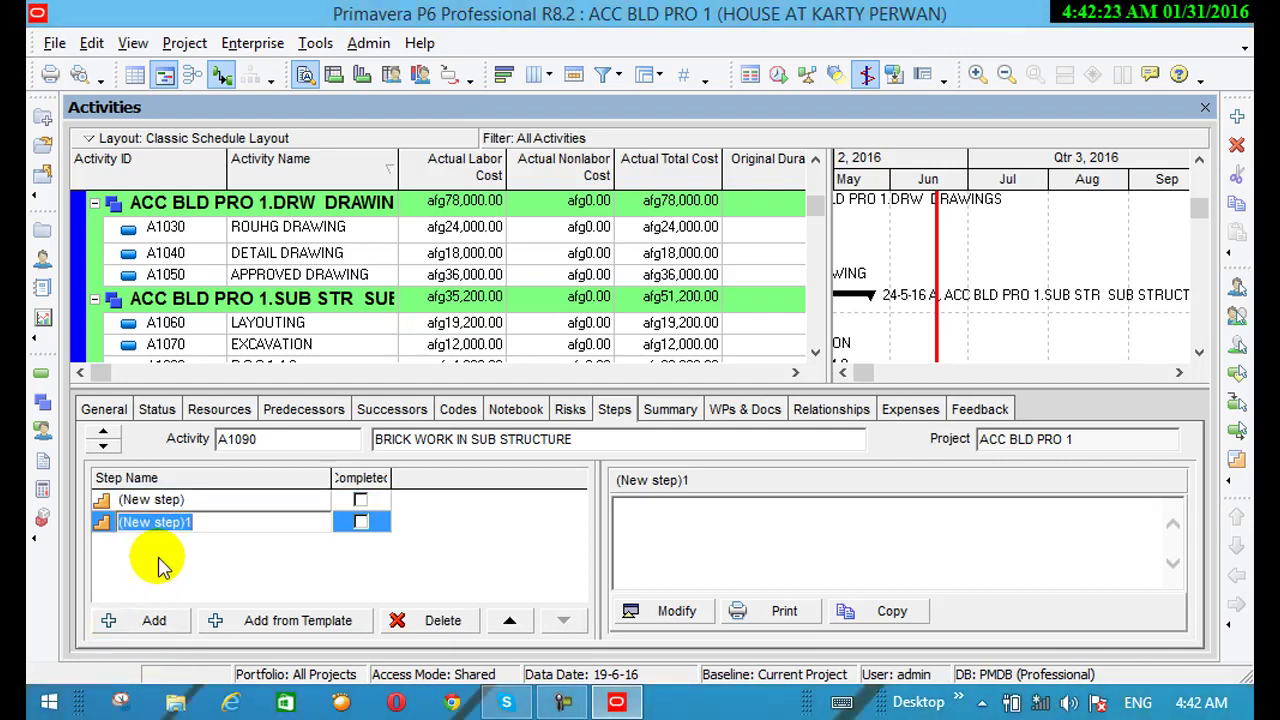
{"action": "left_click", "coordinate": [147, 618]}
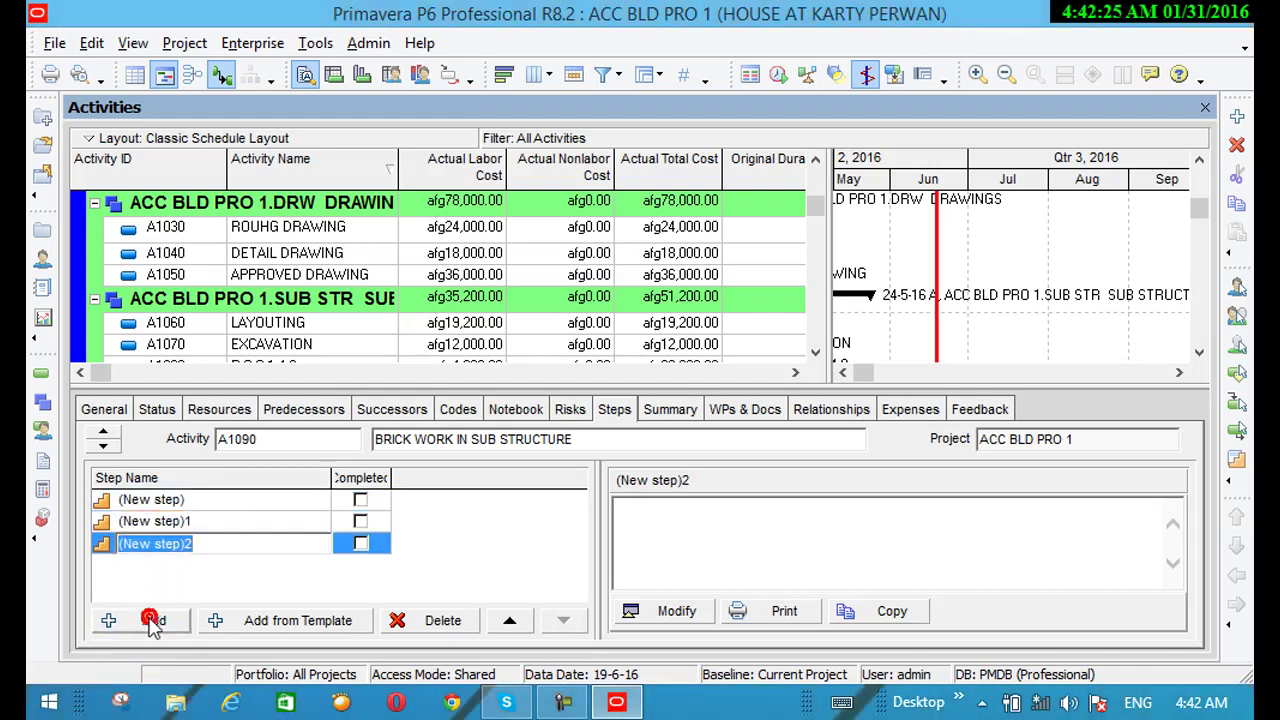
{"action": "left_click", "coordinate": [560, 518]}
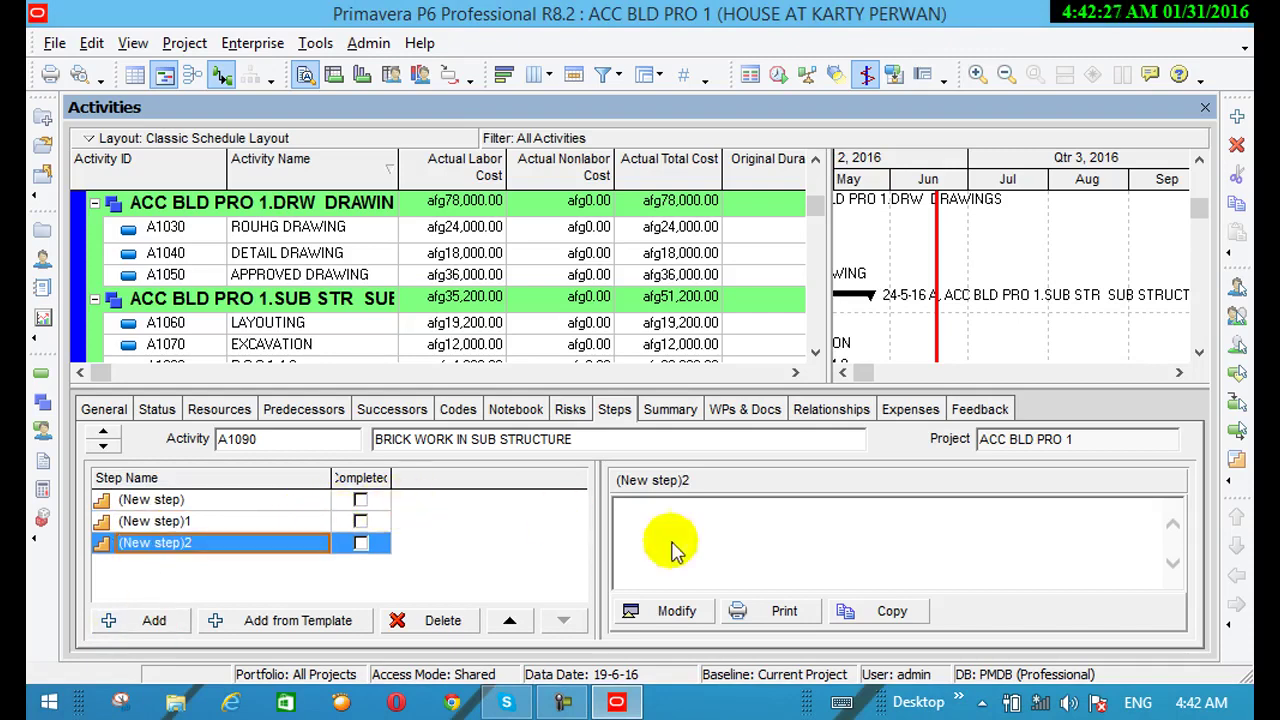
{"action": "left_click", "coordinate": [362, 502]}
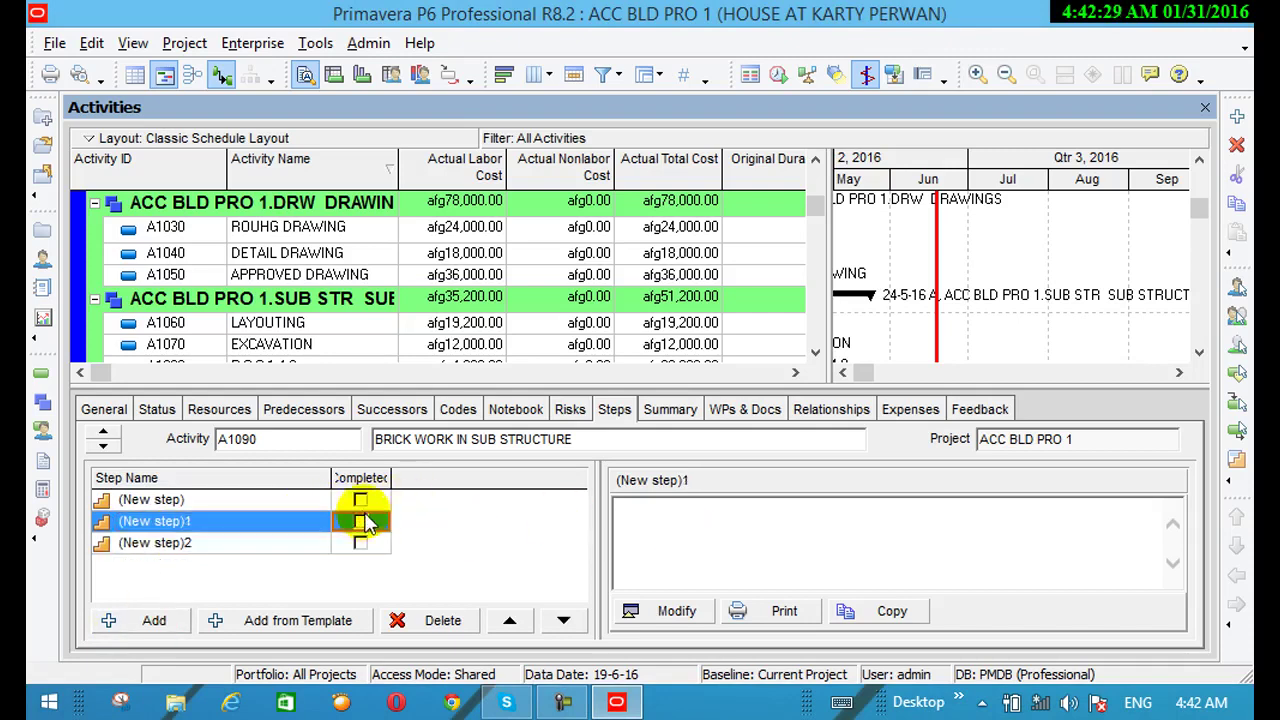
{"action": "left_click", "coordinate": [364, 502]}
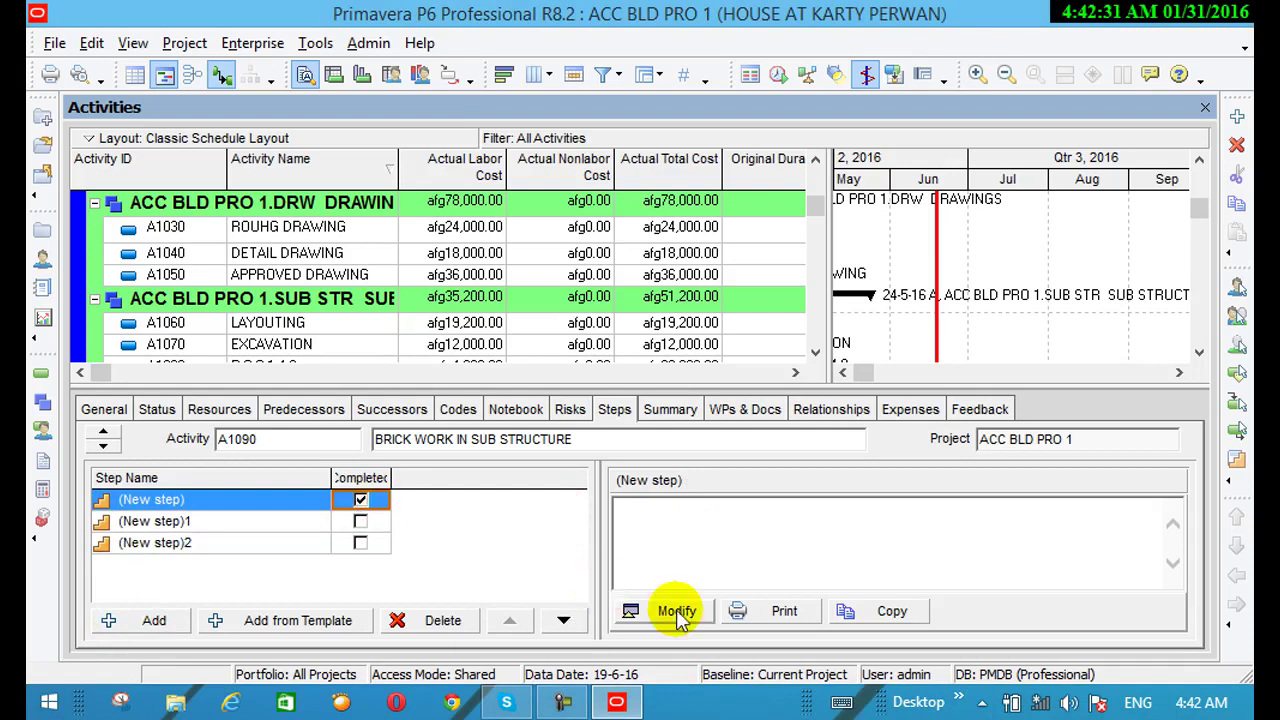
{"action": "left_click", "coordinate": [677, 612]}
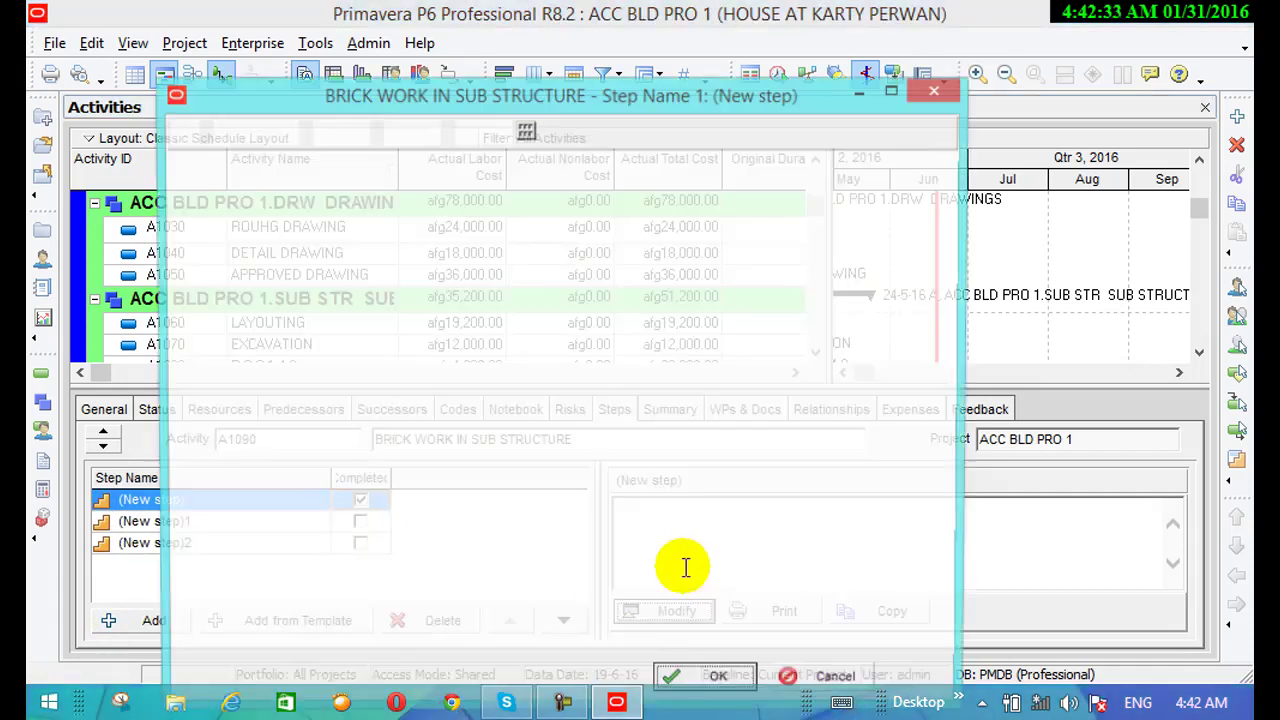
{"action": "left_click", "coordinate": [251, 197]}
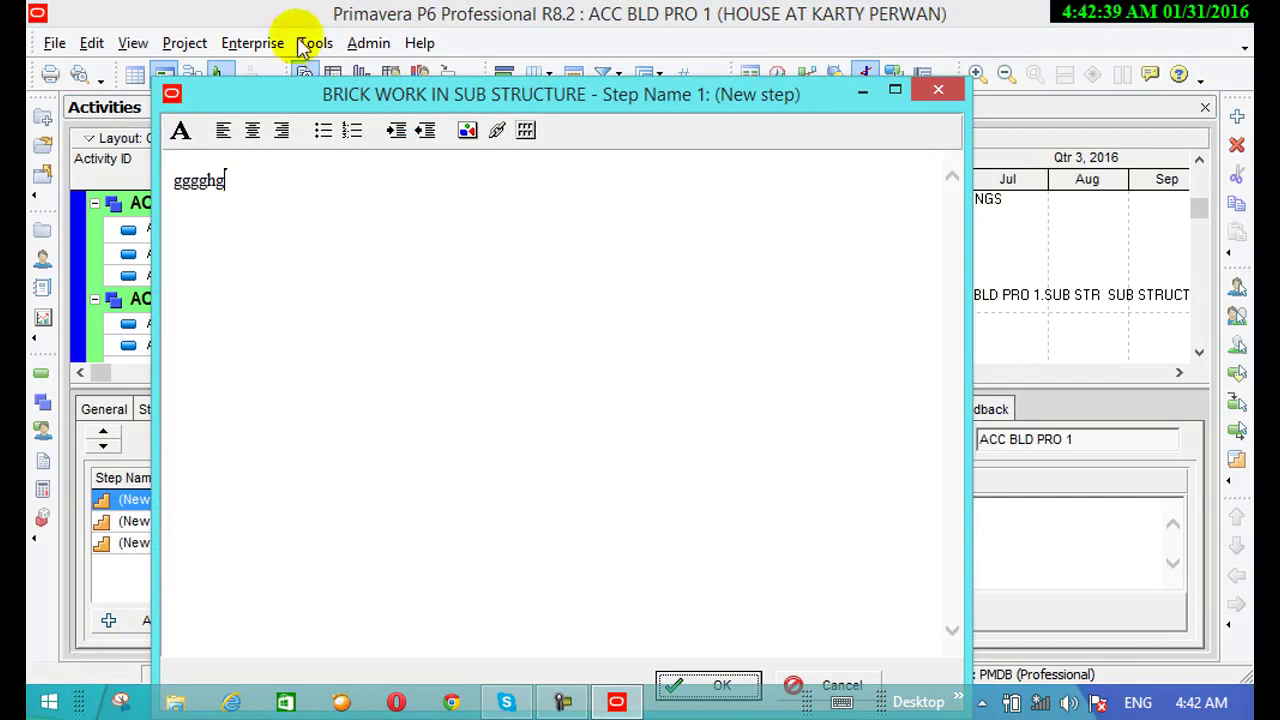
{"action": "left_click", "coordinate": [467, 133]}
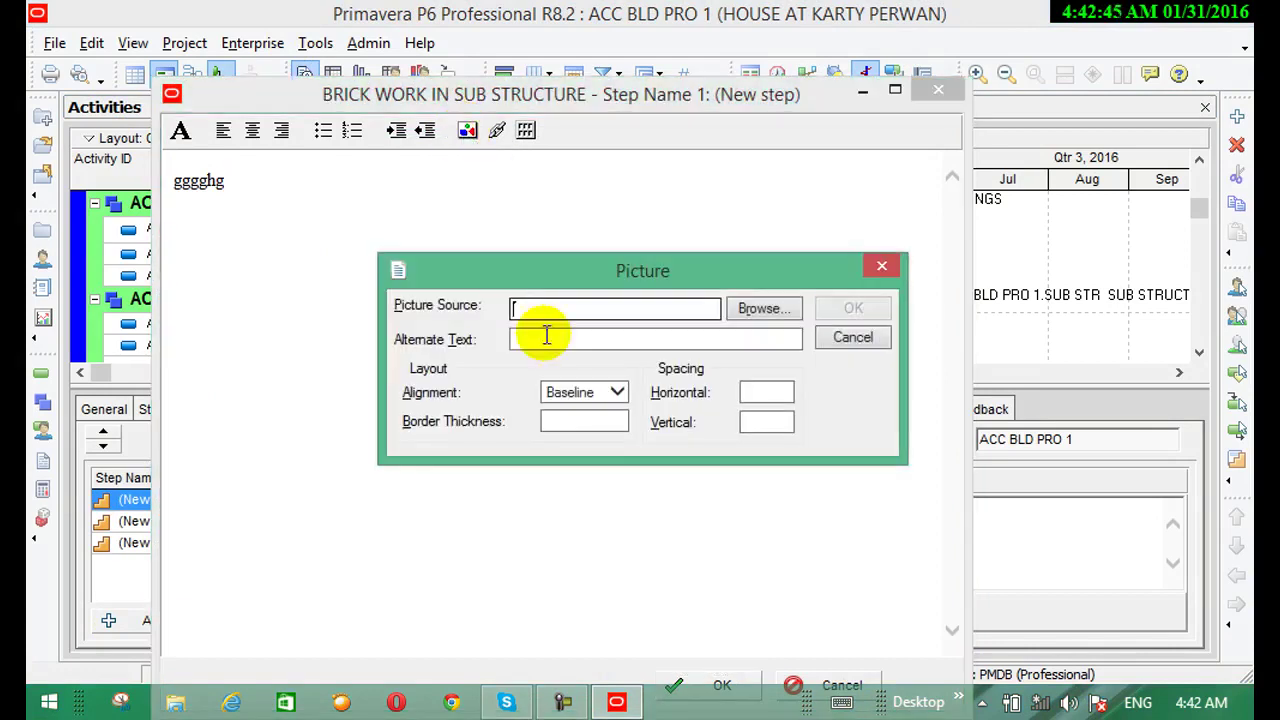
{"action": "left_click", "coordinate": [880, 265]}
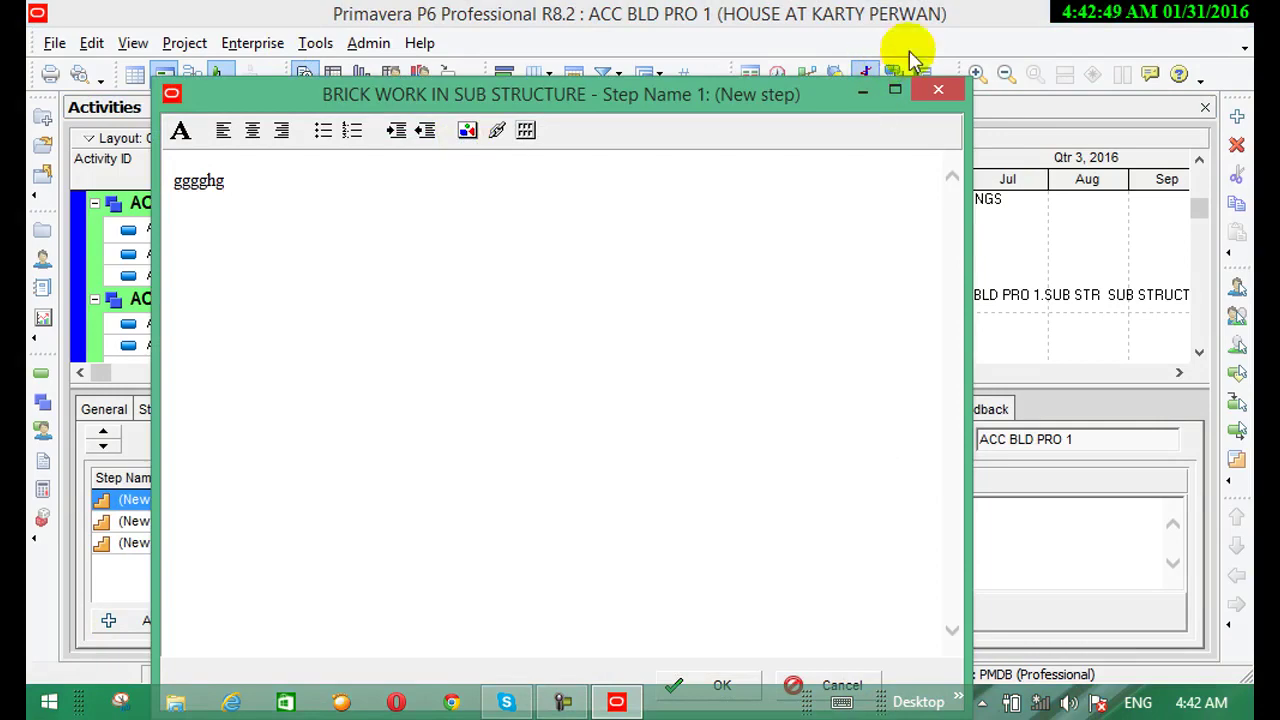
{"action": "left_click", "coordinate": [937, 90]}
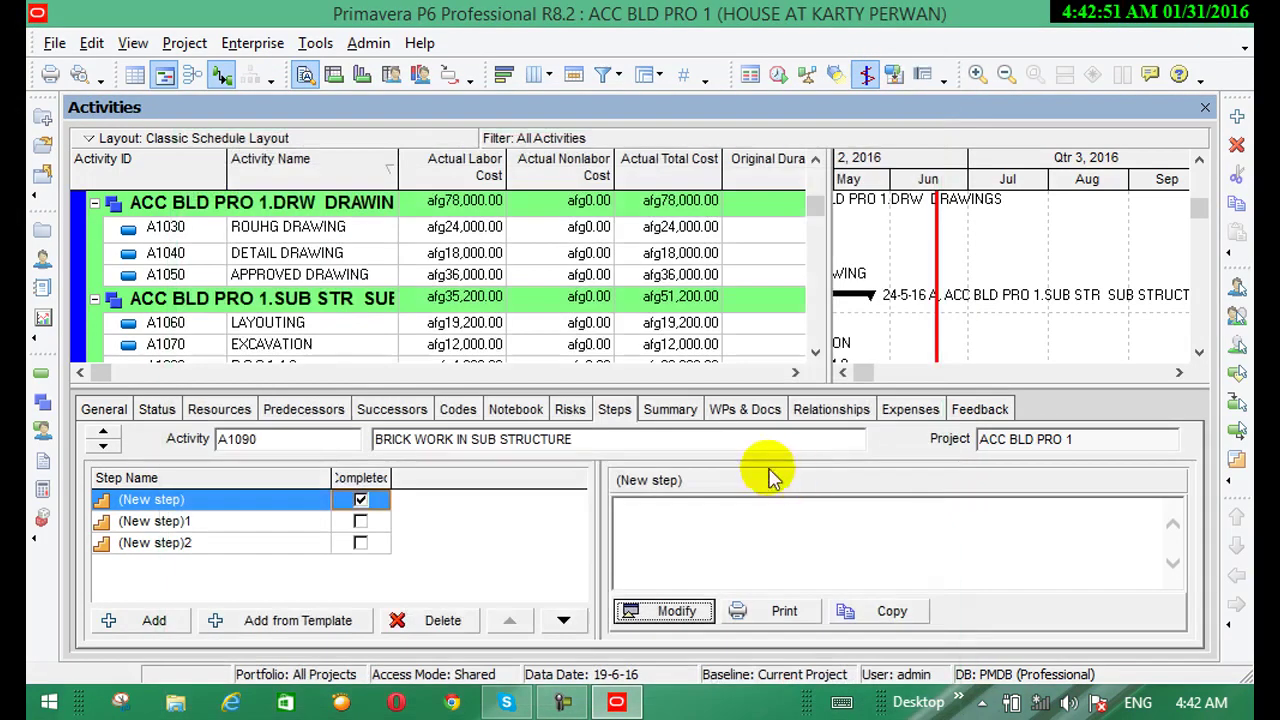
Step: Review the unit summary of the PERILIMINARY SURVEY activity, examining its labor units, nonlabor units and duration
{"action": "left_click", "coordinate": [680, 411]}
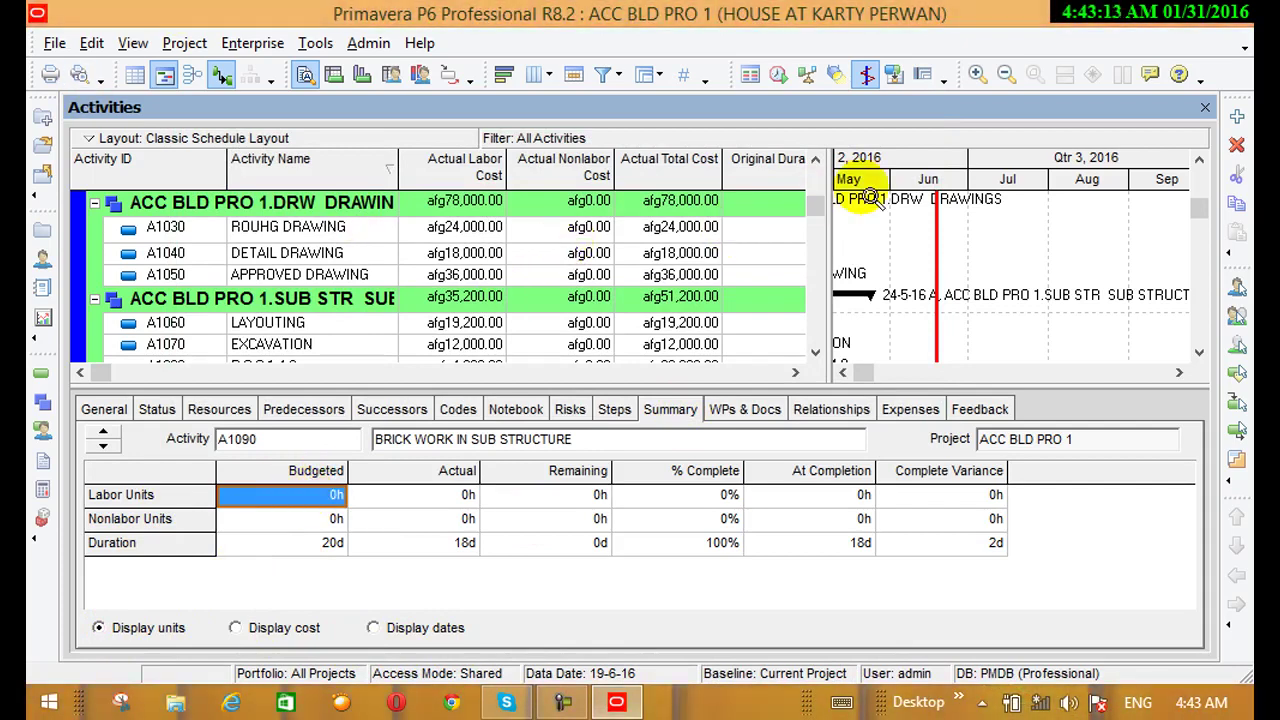
{"action": "scroll", "coordinate": [826, 172], "scroll_direction": "up", "scroll_amount": 5}
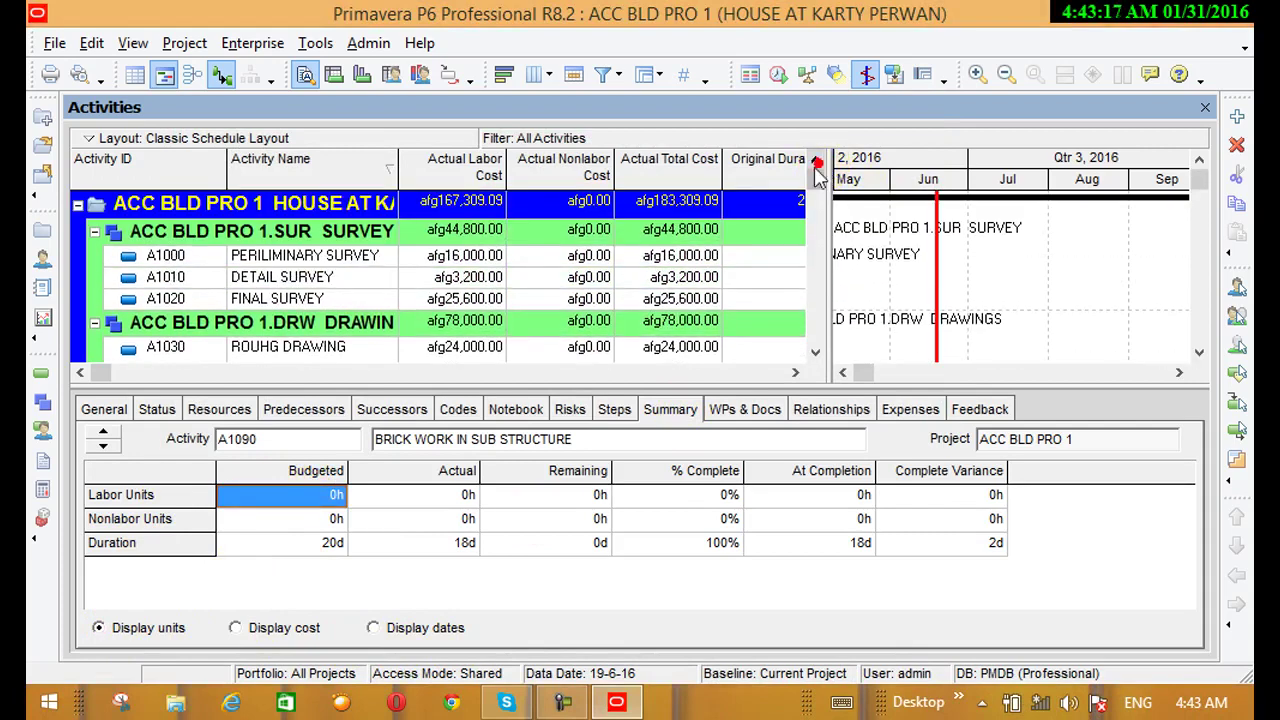
{"action": "left_click", "coordinate": [331, 256]}
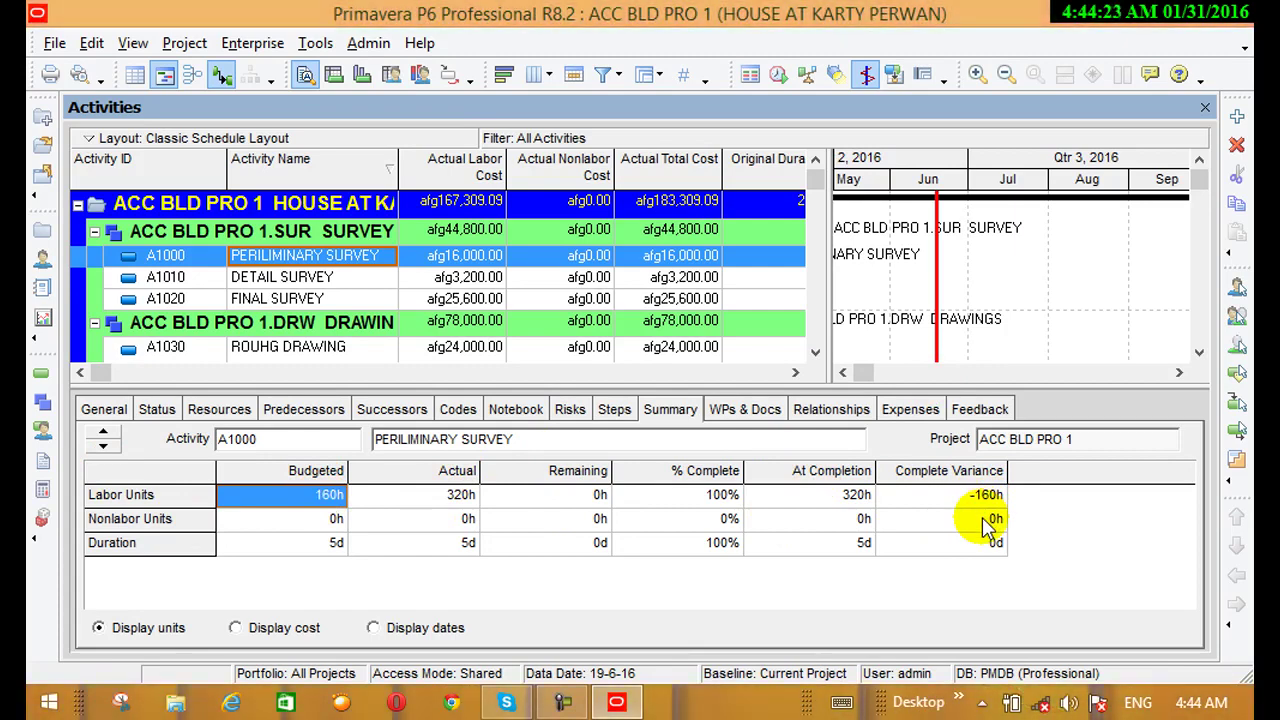
{"action": "right_click", "coordinate": [132, 522]}
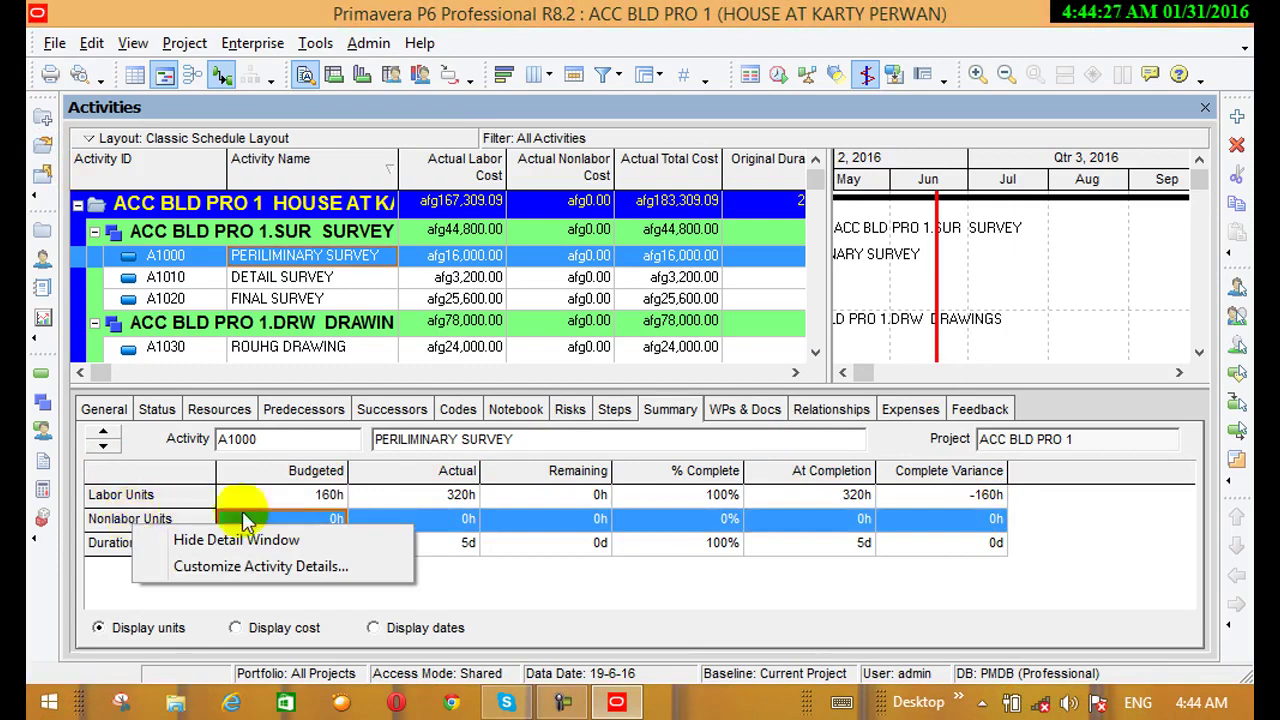
{"action": "left_click", "coordinate": [112, 544]}
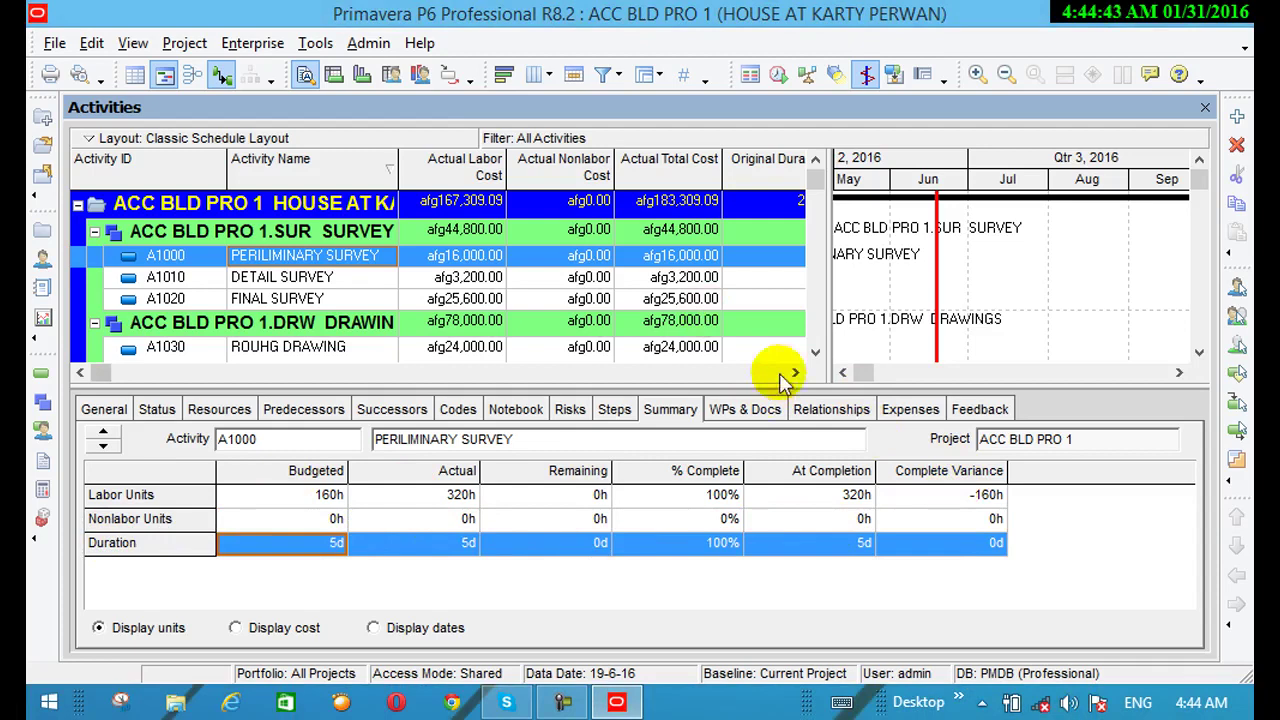
Step: Compare the unit summaries of the P.C.C 1:4:8, BRICK WORK IN SUB STRUCTURE and EXCAVATION activities
{"action": "left_click", "coordinate": [815, 352]}
{"action": "left_click", "coordinate": [815, 352]}
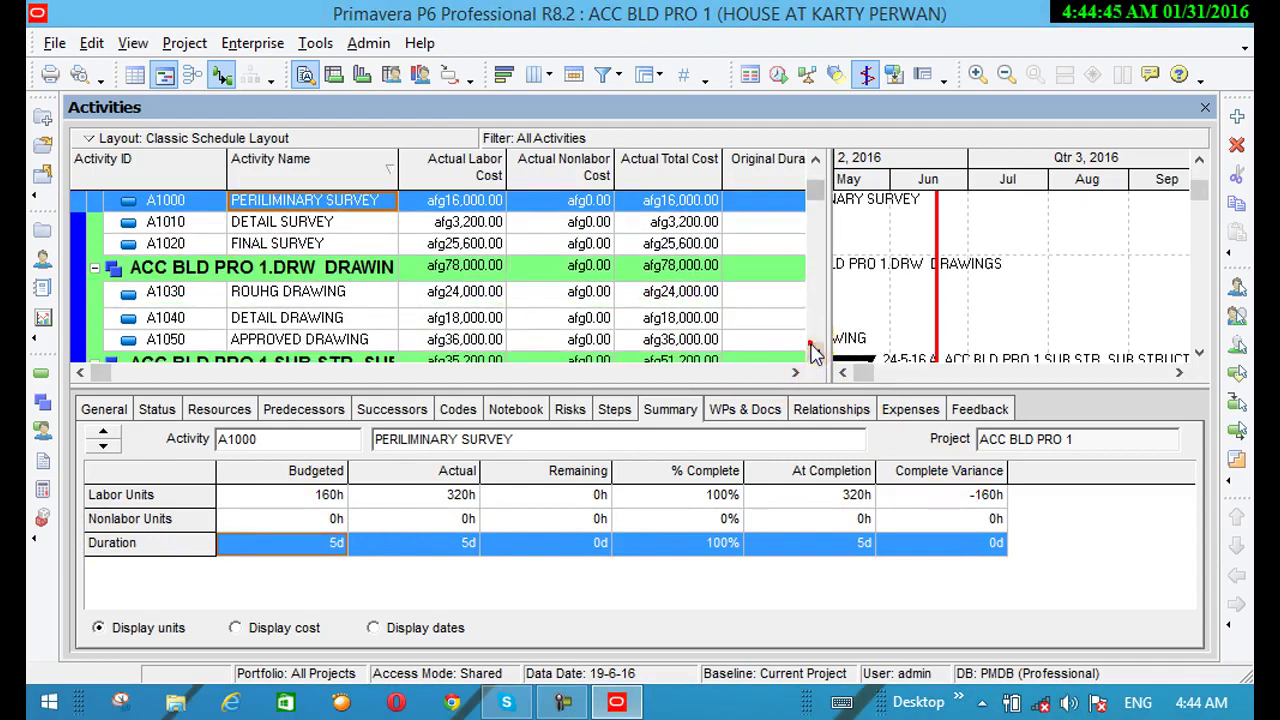
{"action": "left_click", "coordinate": [815, 352]}
{"action": "left_click", "coordinate": [815, 352]}
{"action": "left_click", "coordinate": [815, 352]}
{"action": "left_click", "coordinate": [815, 352]}
{"action": "left_click", "coordinate": [815, 352]}
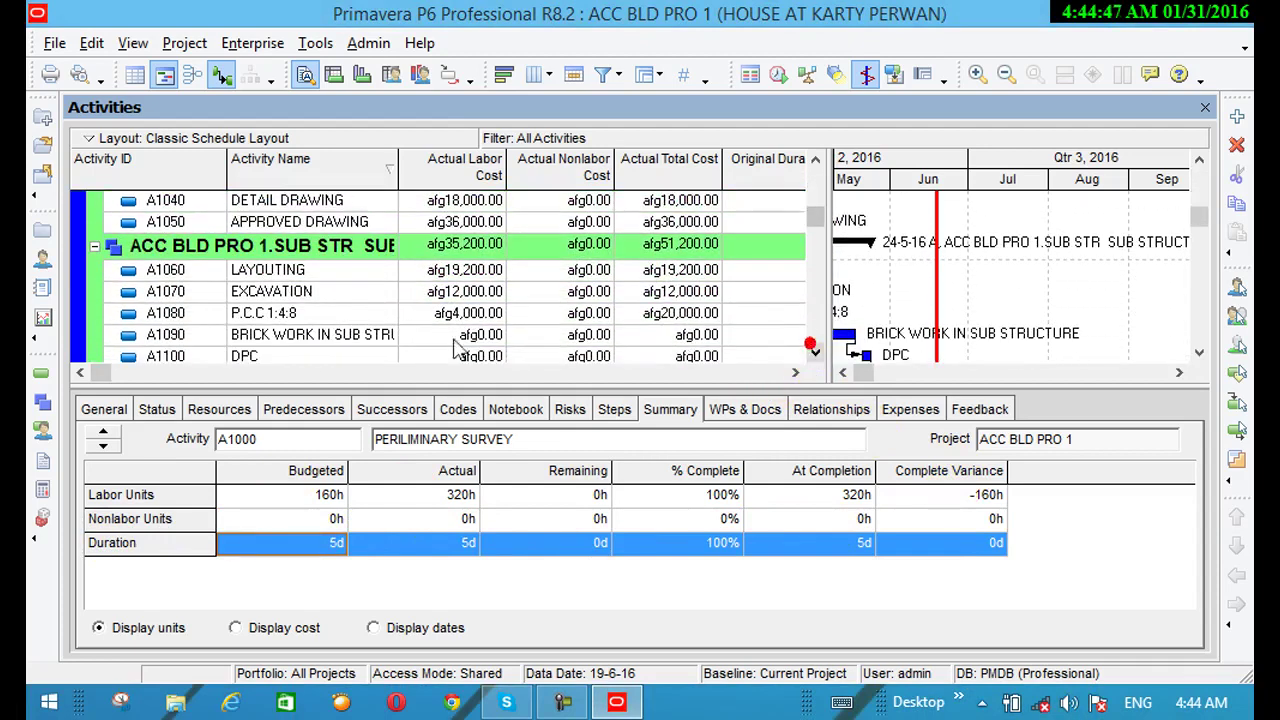
{"action": "left_click", "coordinate": [290, 312]}
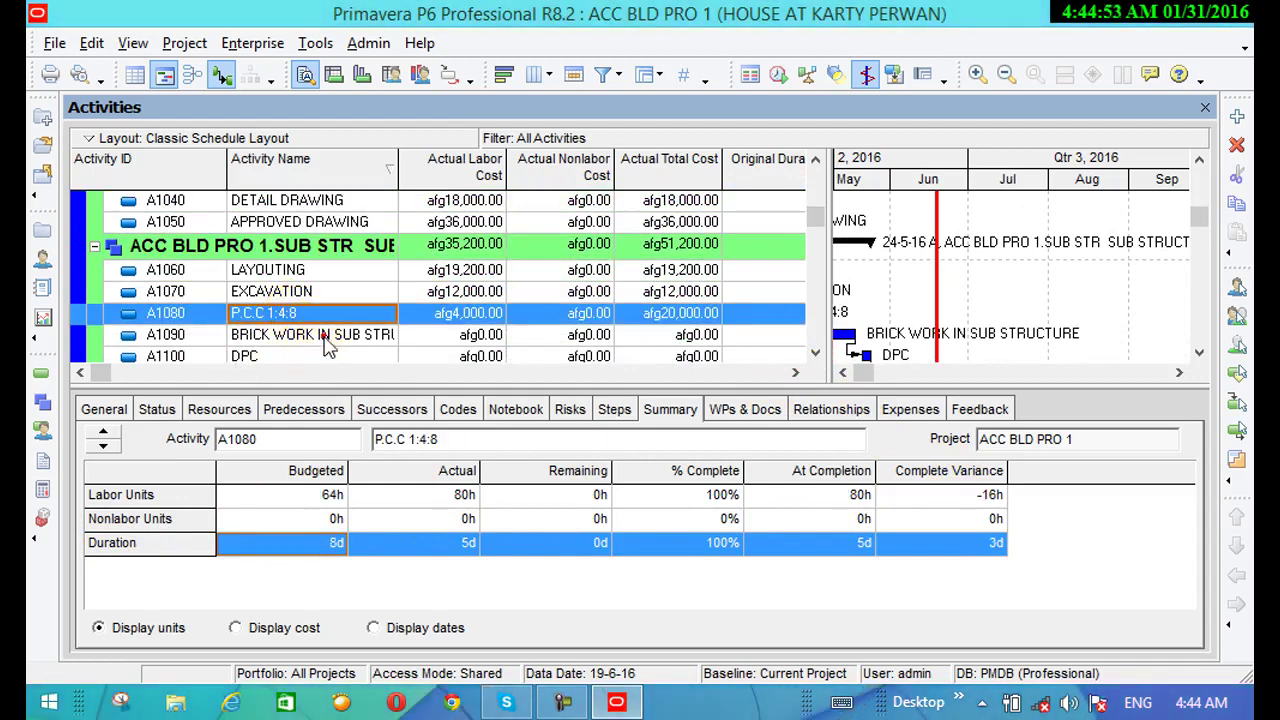
{"action": "left_click", "coordinate": [312, 336]}
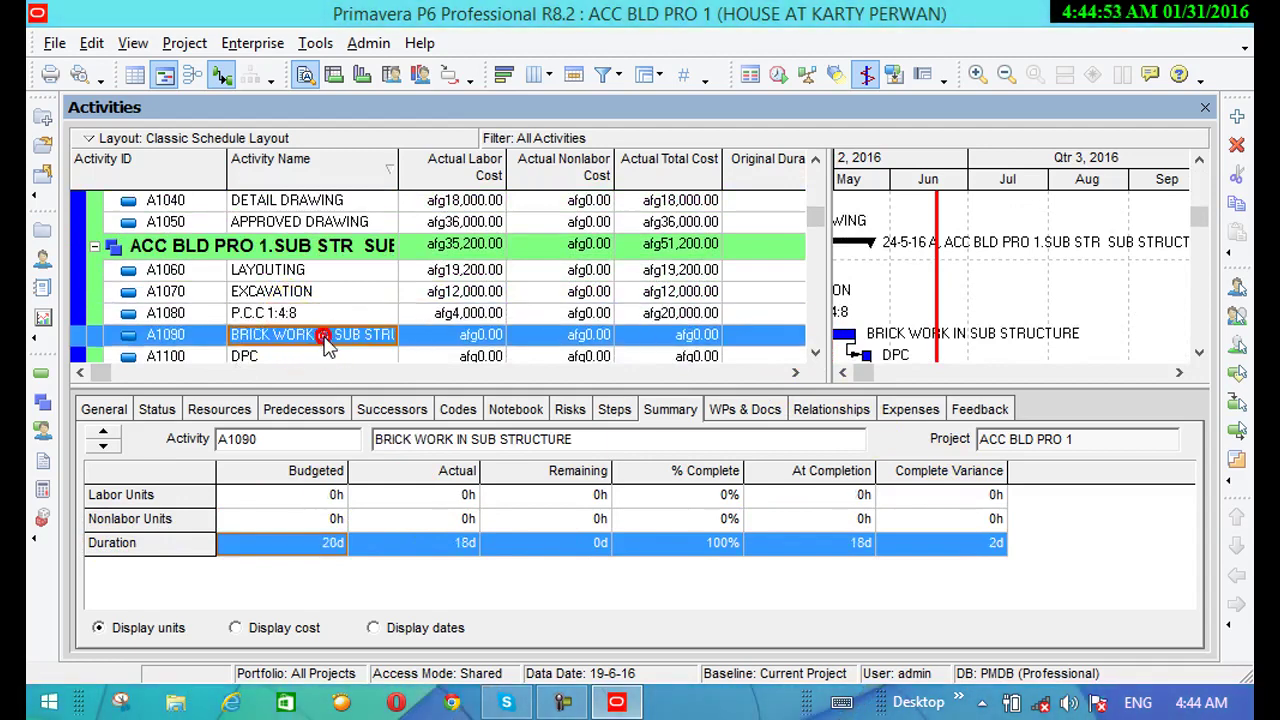
{"action": "left_click", "coordinate": [276, 291]}
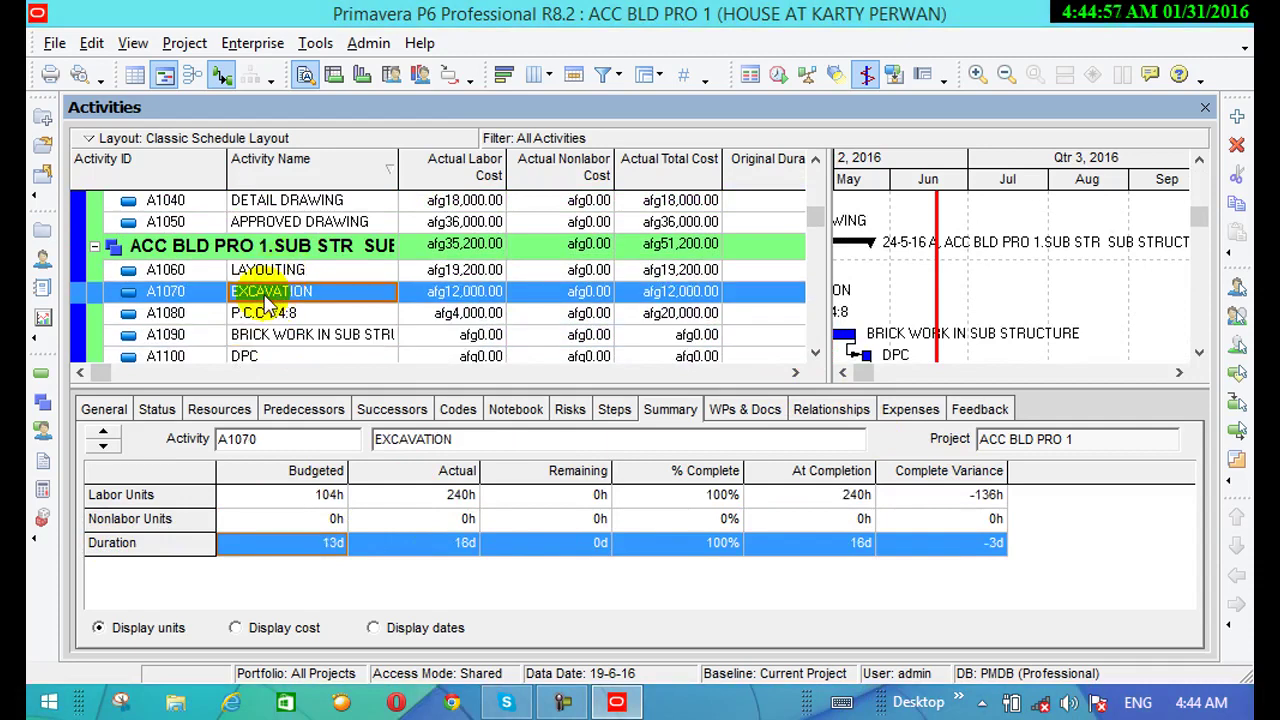
Step: Examine the summary of activity A1090, BRICK WORK IN SUB STRUCTURE, first in units and then as cost
{"action": "left_click", "coordinate": [285, 338]}
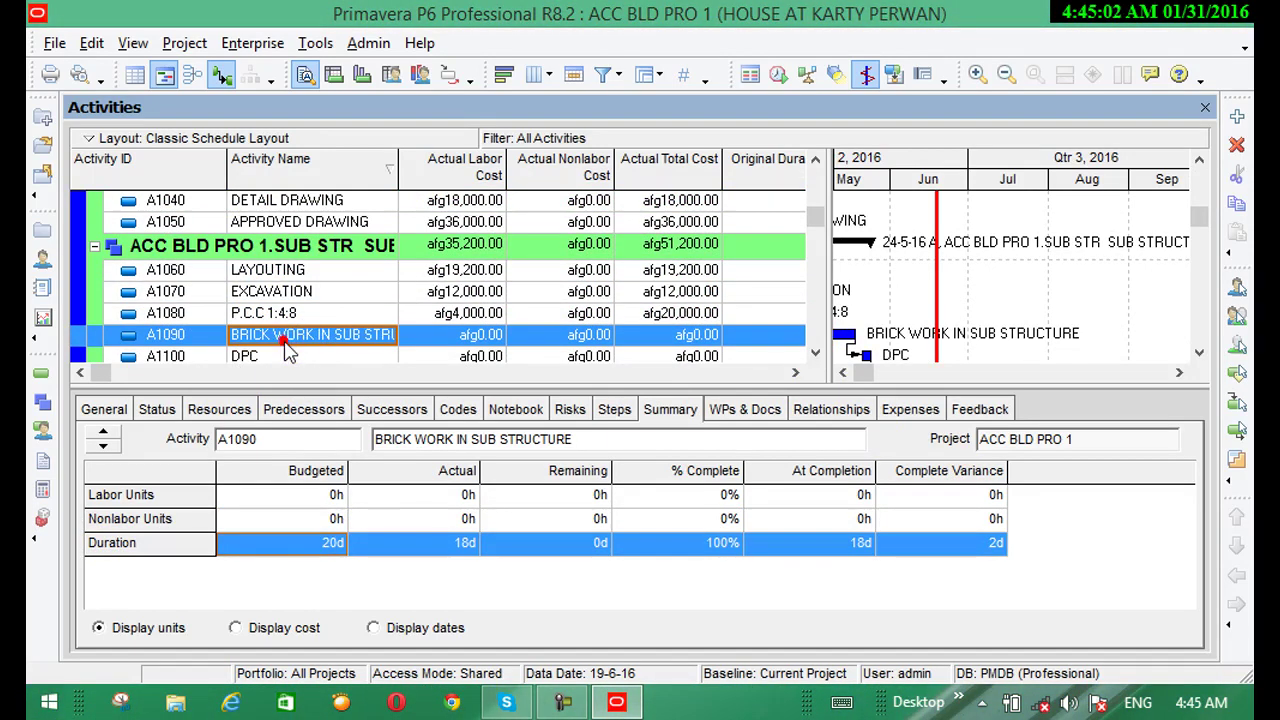
{"action": "left_click", "coordinate": [334, 524]}
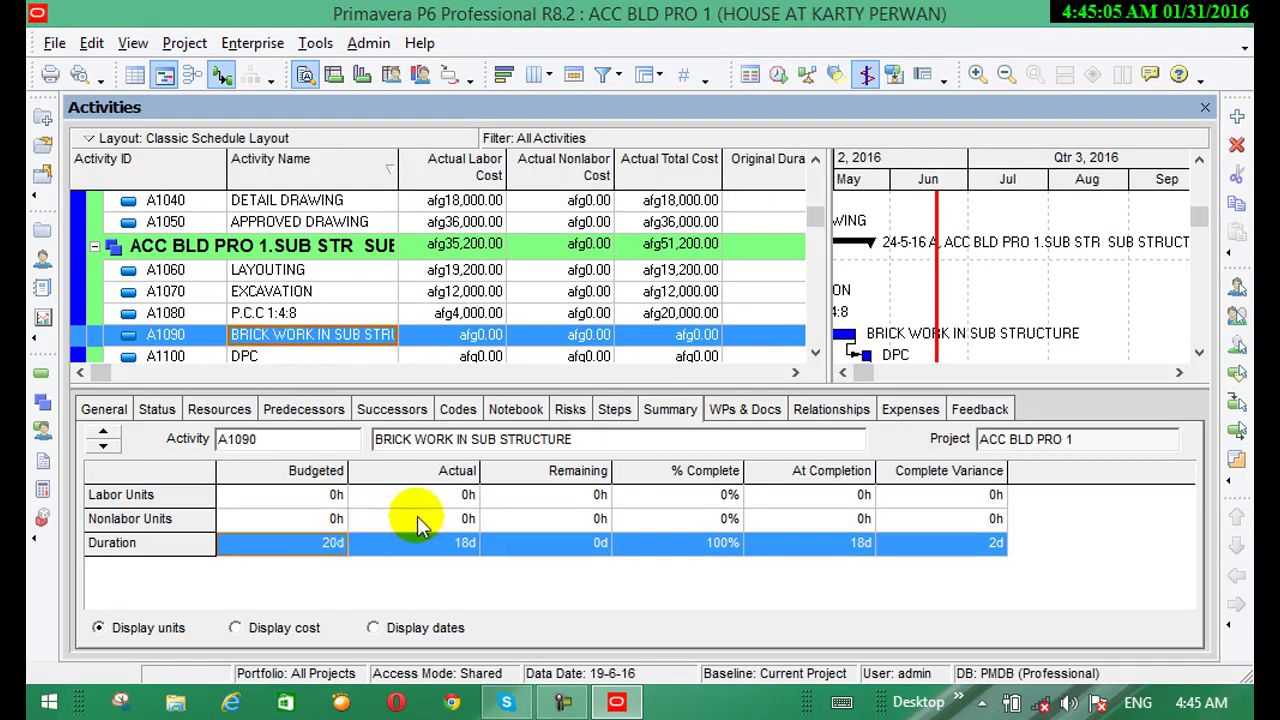
{"action": "left_click", "coordinate": [236, 628]}
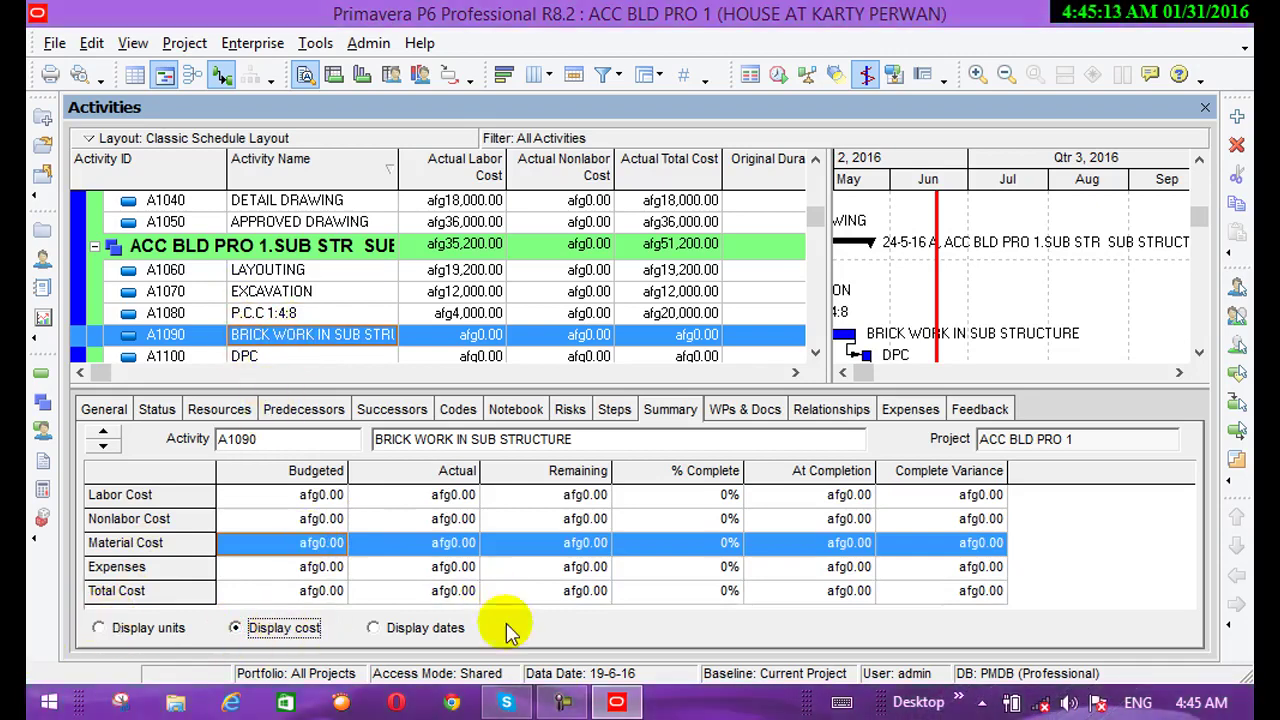
{"action": "left_click", "coordinate": [563, 702]}
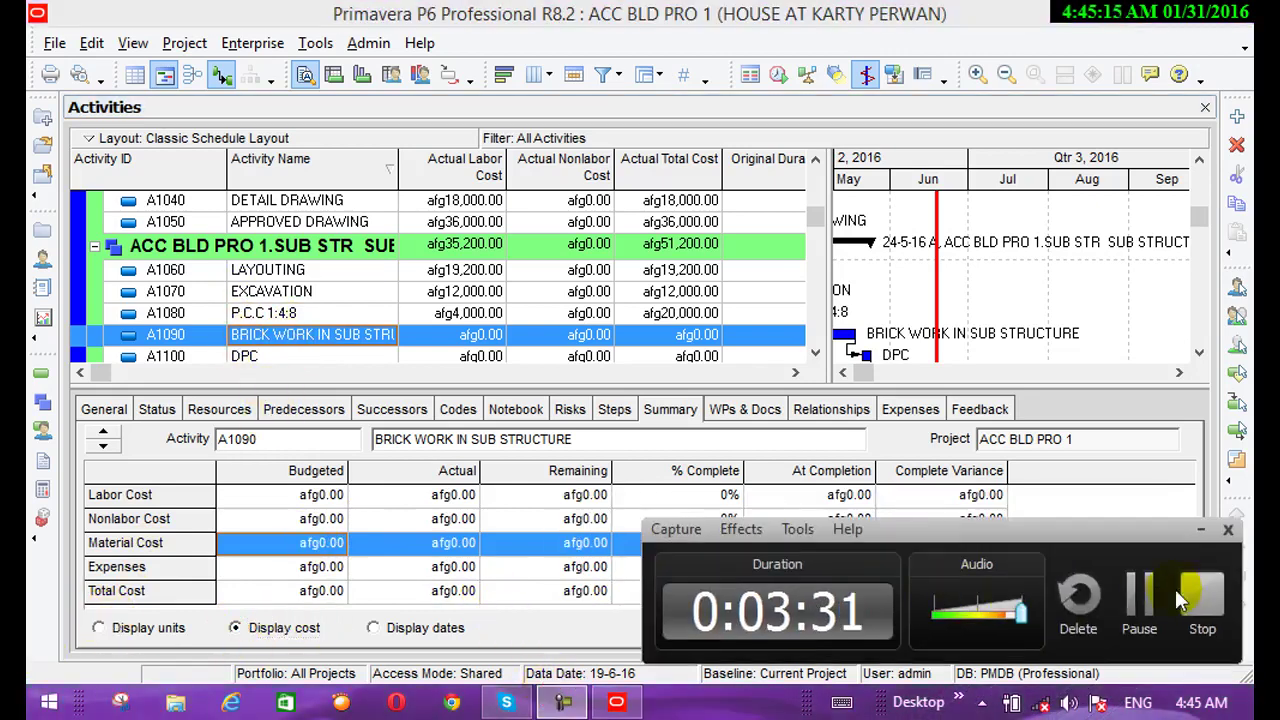
{"action": "left_click", "coordinate": [1163, 612]}
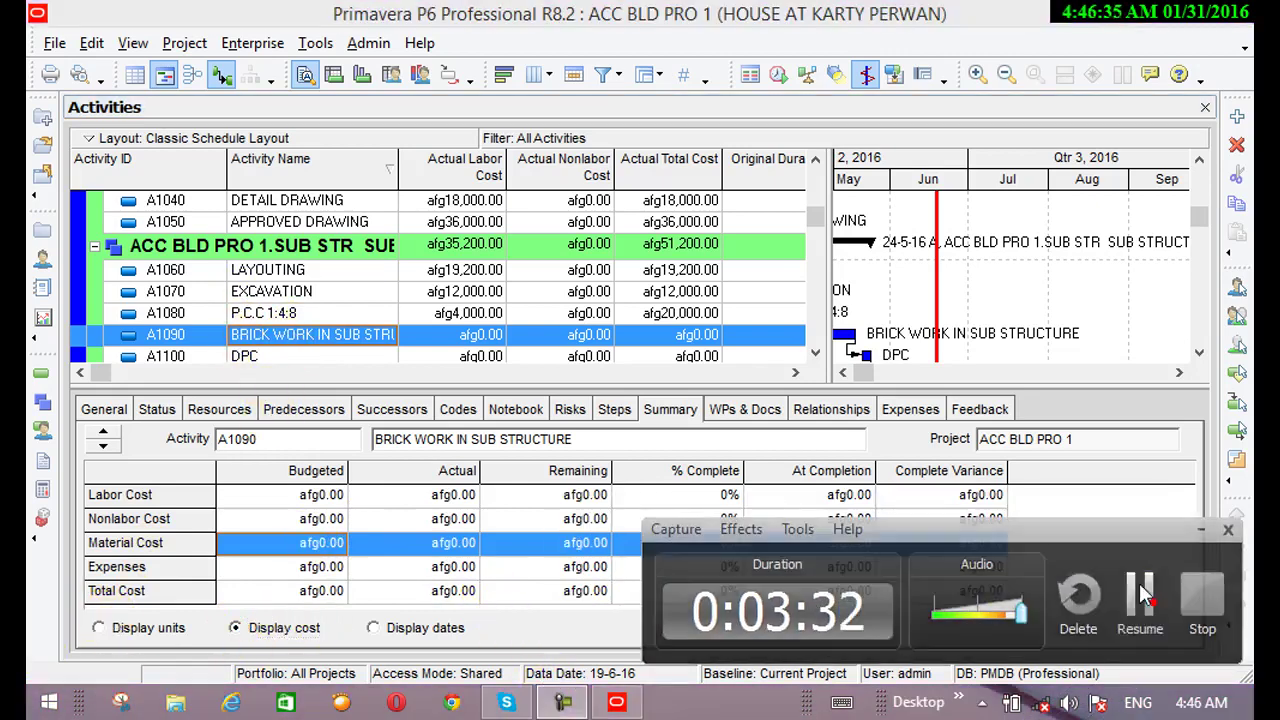
{"action": "left_click", "coordinate": [1140, 605]}
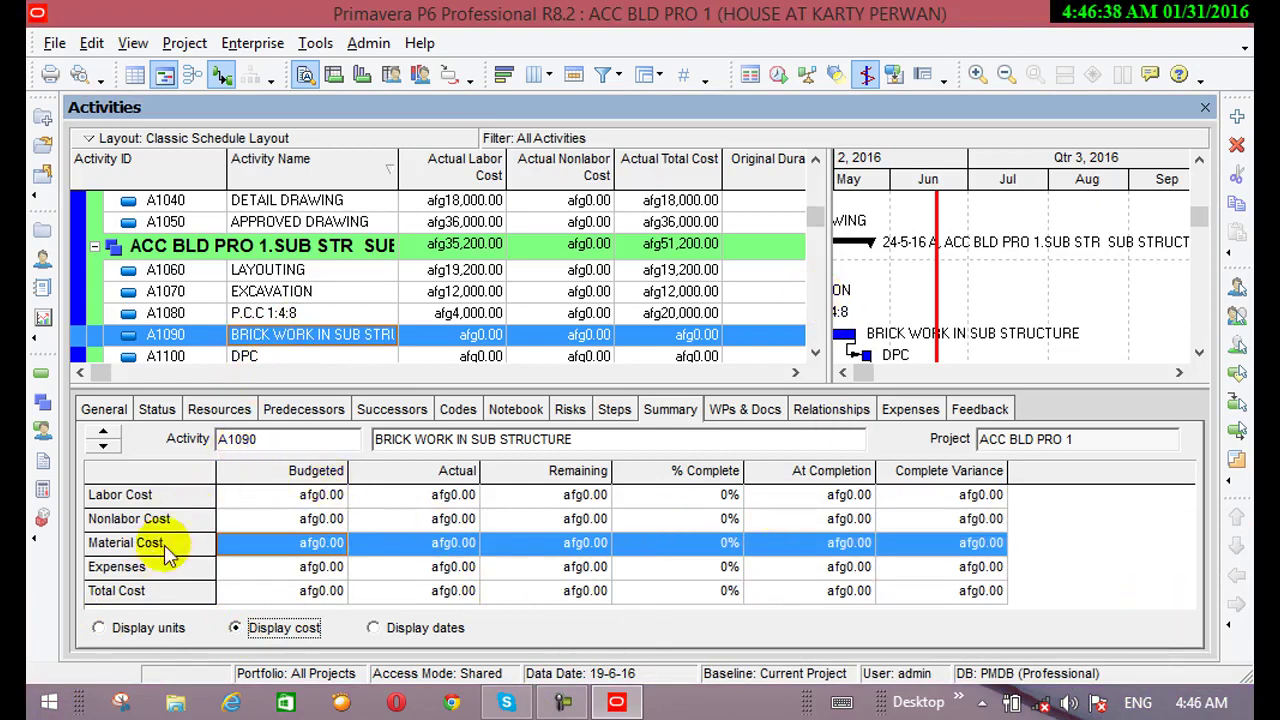
Step: Review the cost summary of the EXCAVATION activity, going through its nonlabor, material, expenses and total cost rows
{"action": "left_click", "coordinate": [259, 290]}
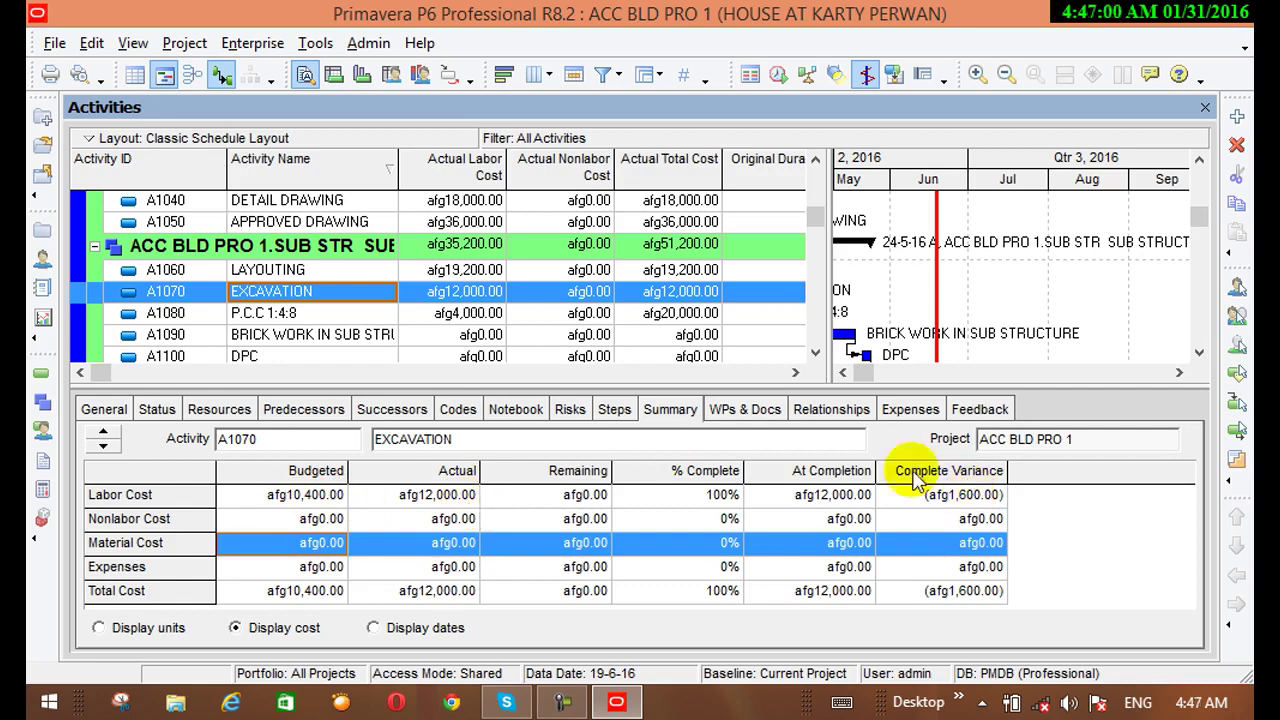
{"action": "left_click", "coordinate": [168, 522]}
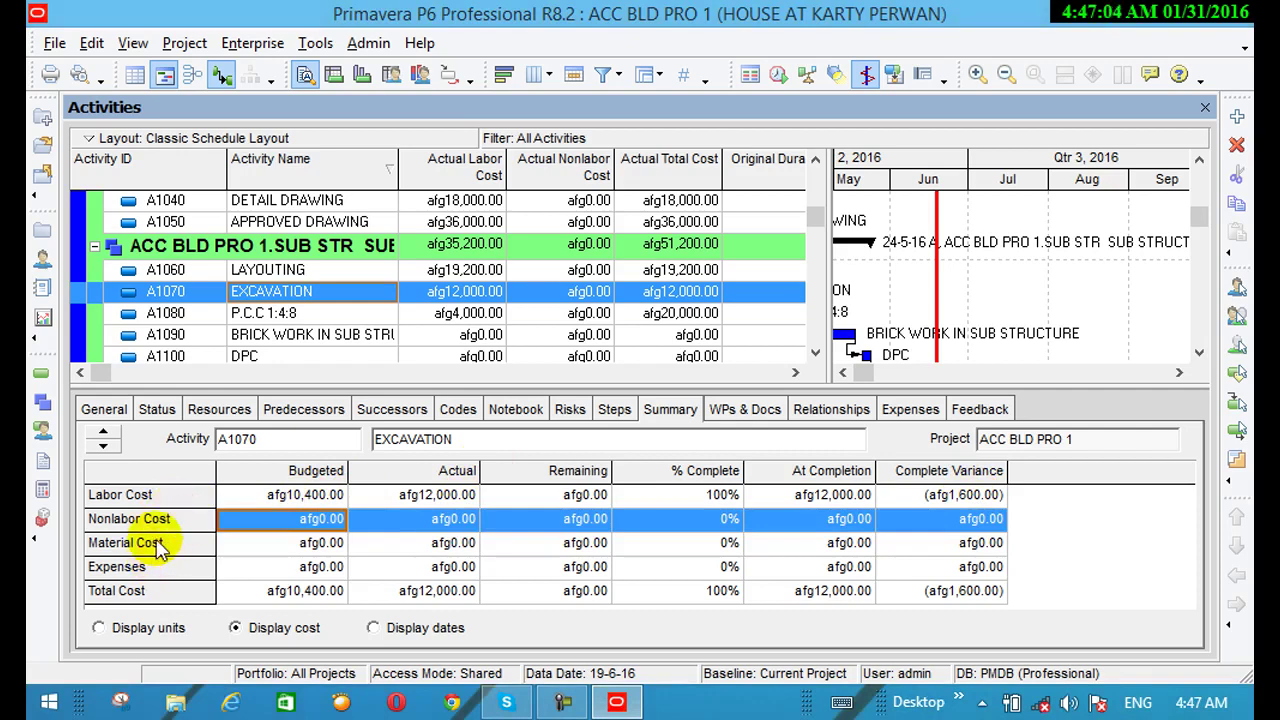
{"action": "left_click", "coordinate": [160, 543]}
{"action": "left_click", "coordinate": [156, 566]}
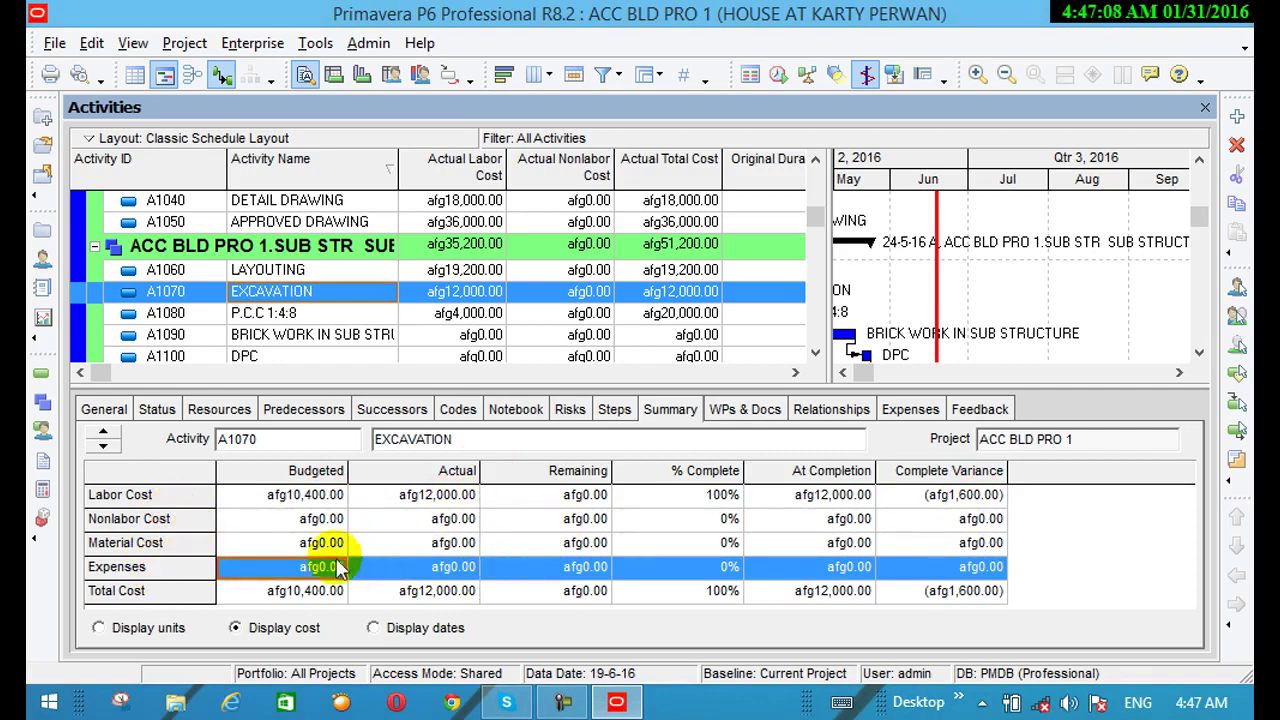
{"action": "left_click", "coordinate": [110, 591]}
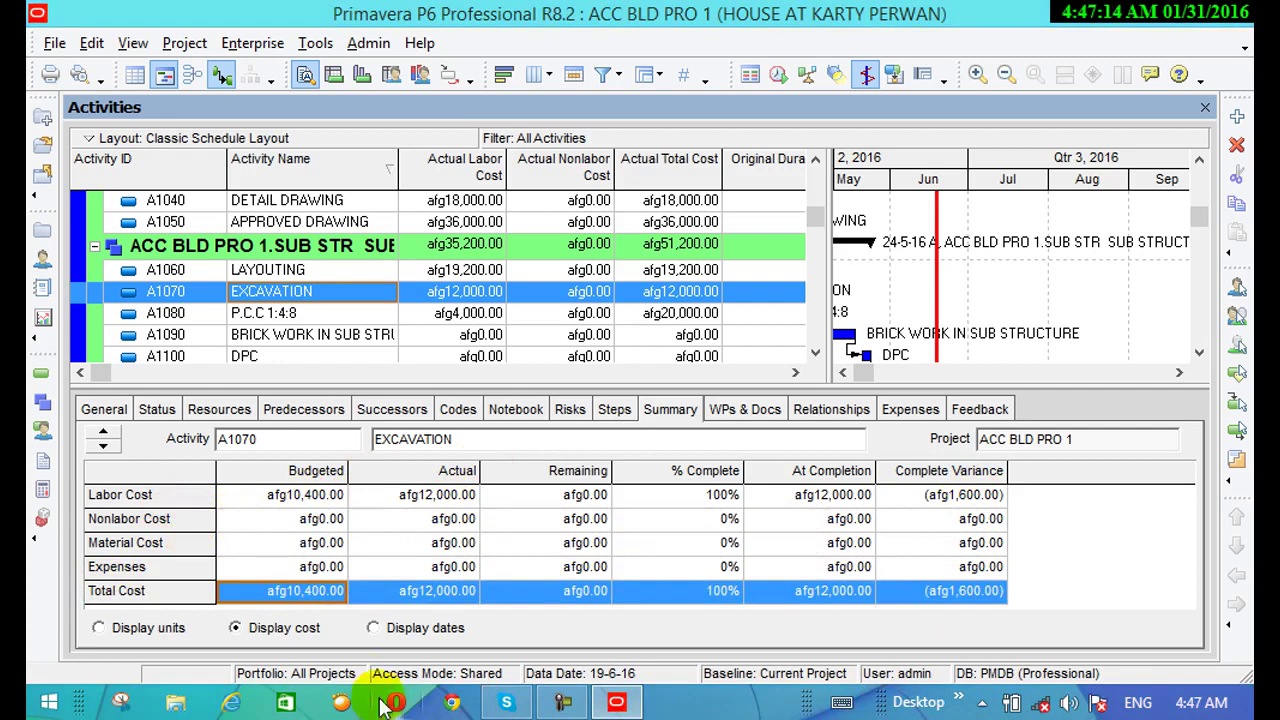
Step: Examine the summary dates of the EXCAVATION and APPROVED DRAWING activities, ending with the cost summary of APPROVED DRAWING
{"action": "left_click", "coordinate": [372, 628]}
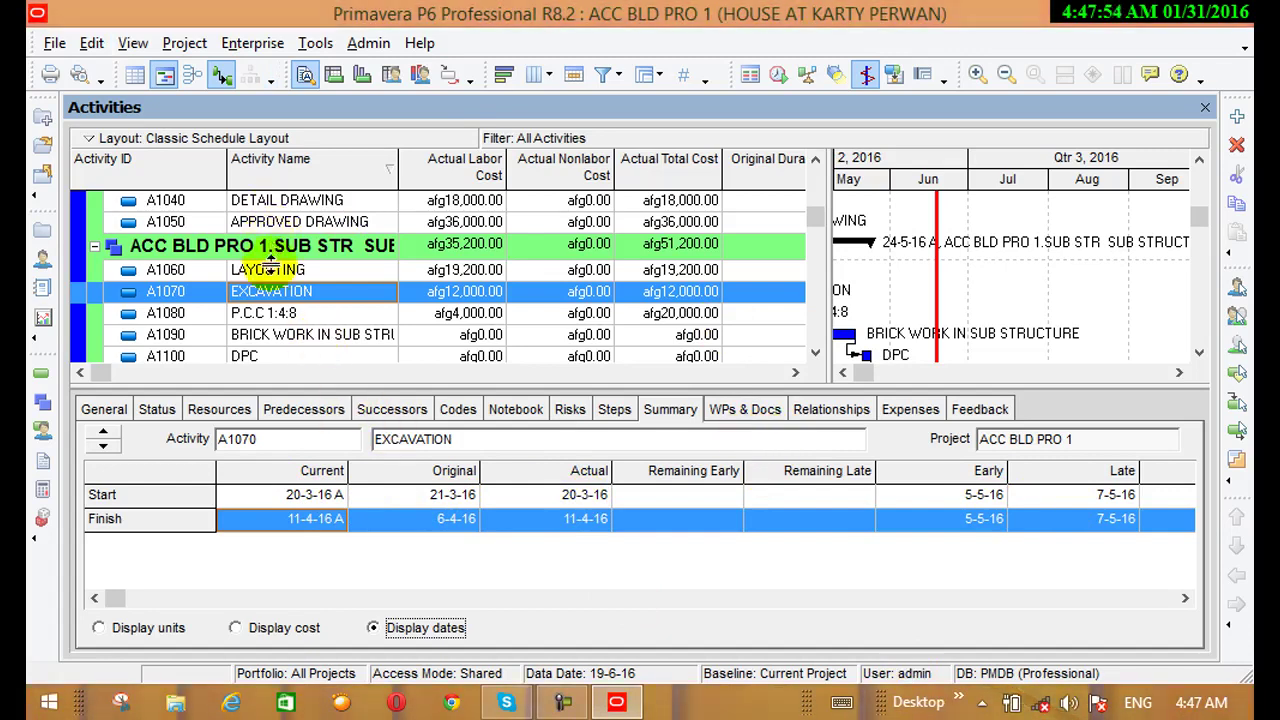
{"action": "left_click", "coordinate": [295, 224]}
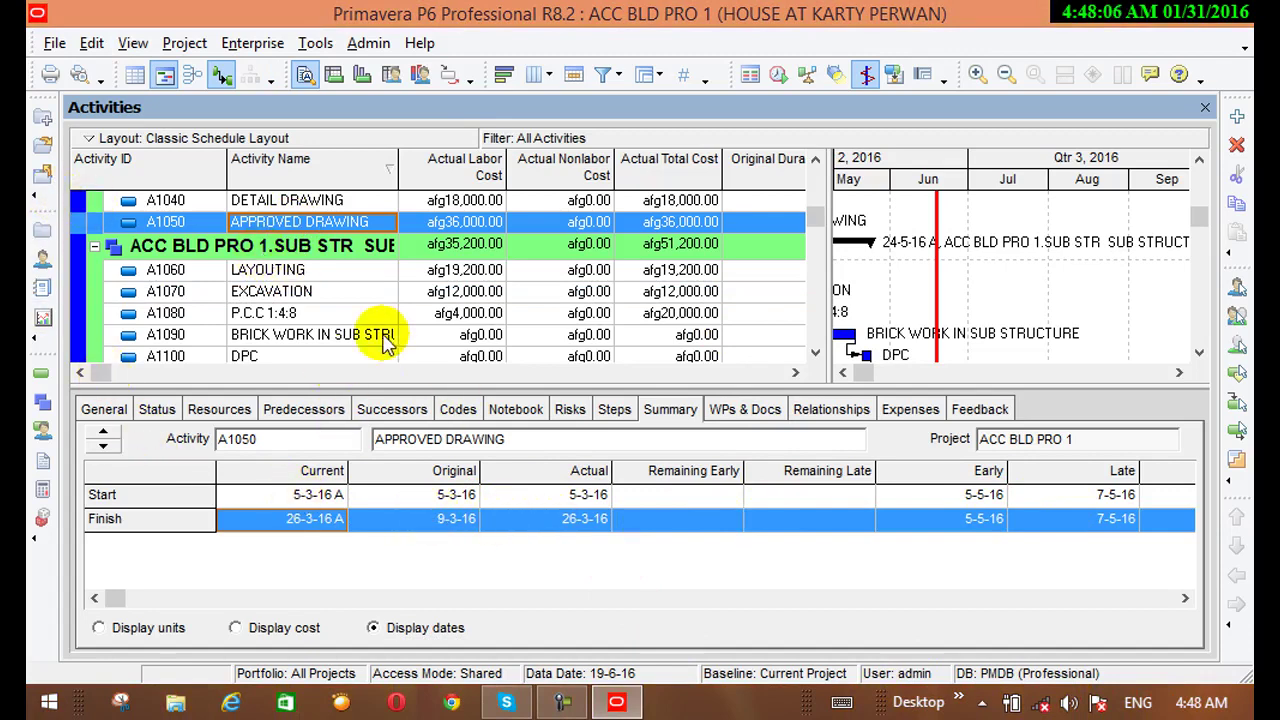
{"action": "left_click", "coordinate": [236, 628]}
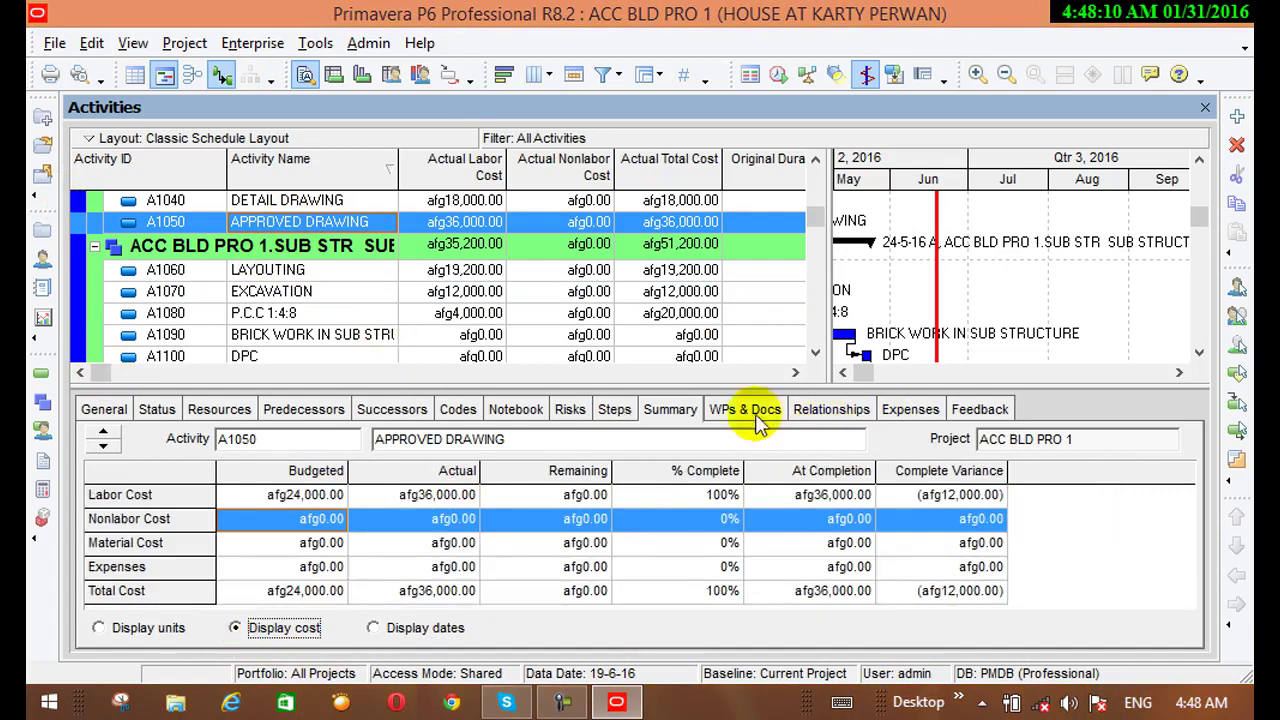
Step: Check the general details and assigned documents of the APPROVED DRAWING activity, and open the project's WPs & Docs view
{"action": "left_click", "coordinate": [118, 410]}
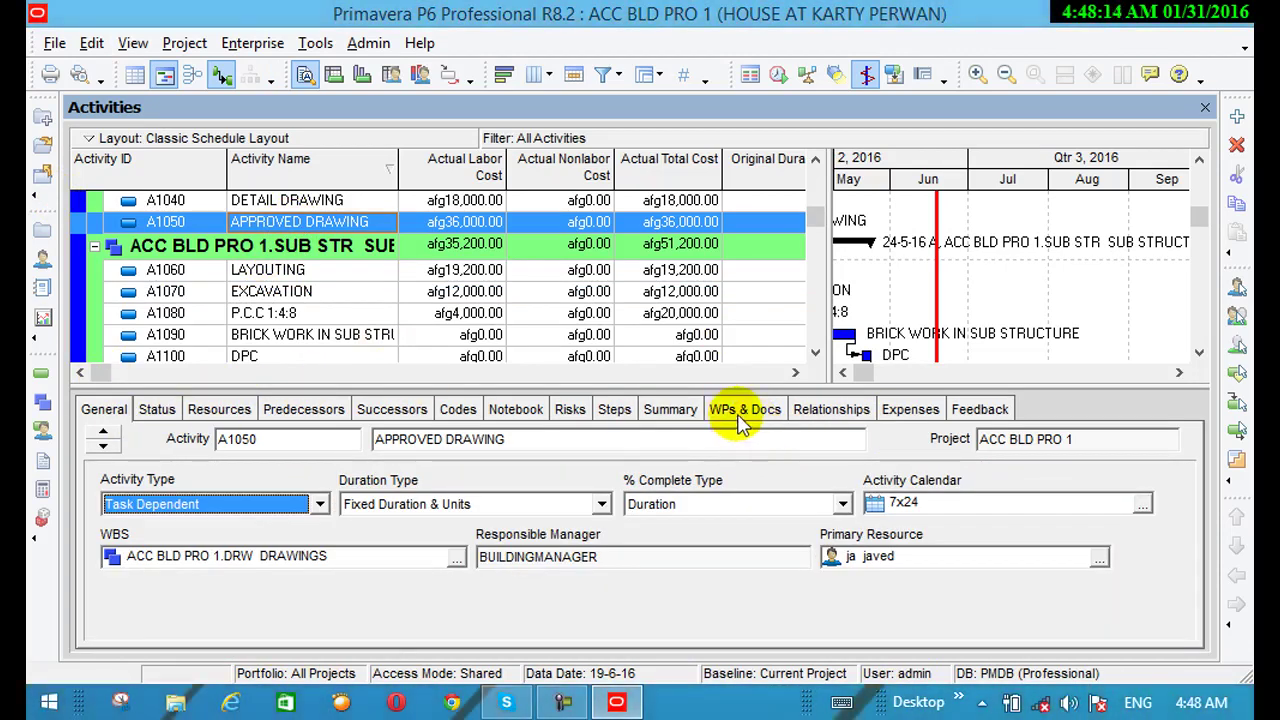
{"action": "left_click", "coordinate": [740, 418]}
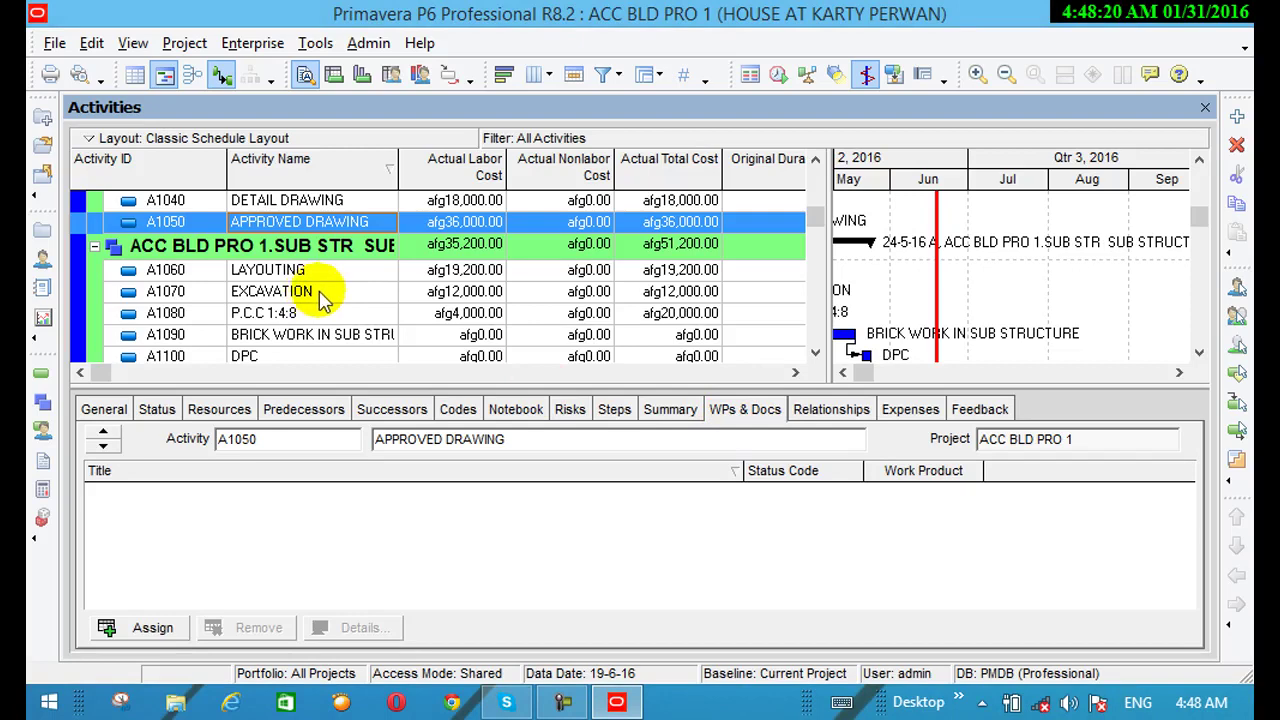
{"action": "left_click", "coordinate": [184, 43]}
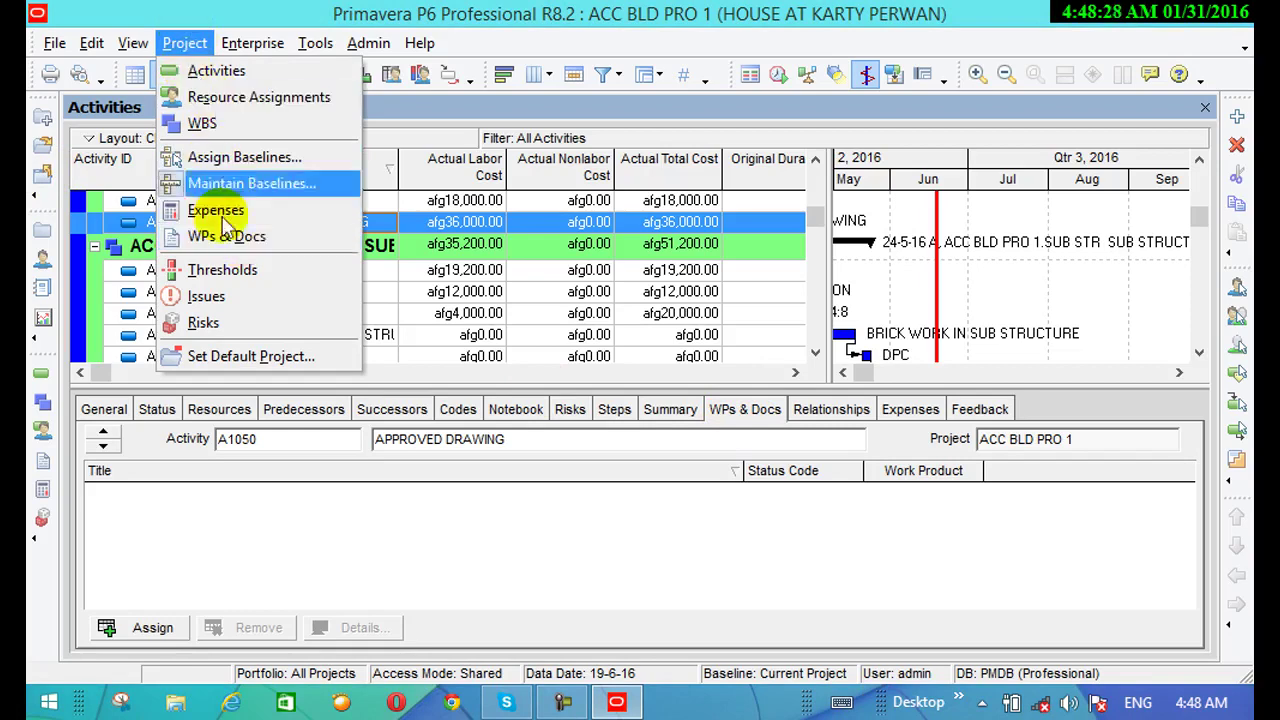
{"action": "left_click", "coordinate": [44, 548]}
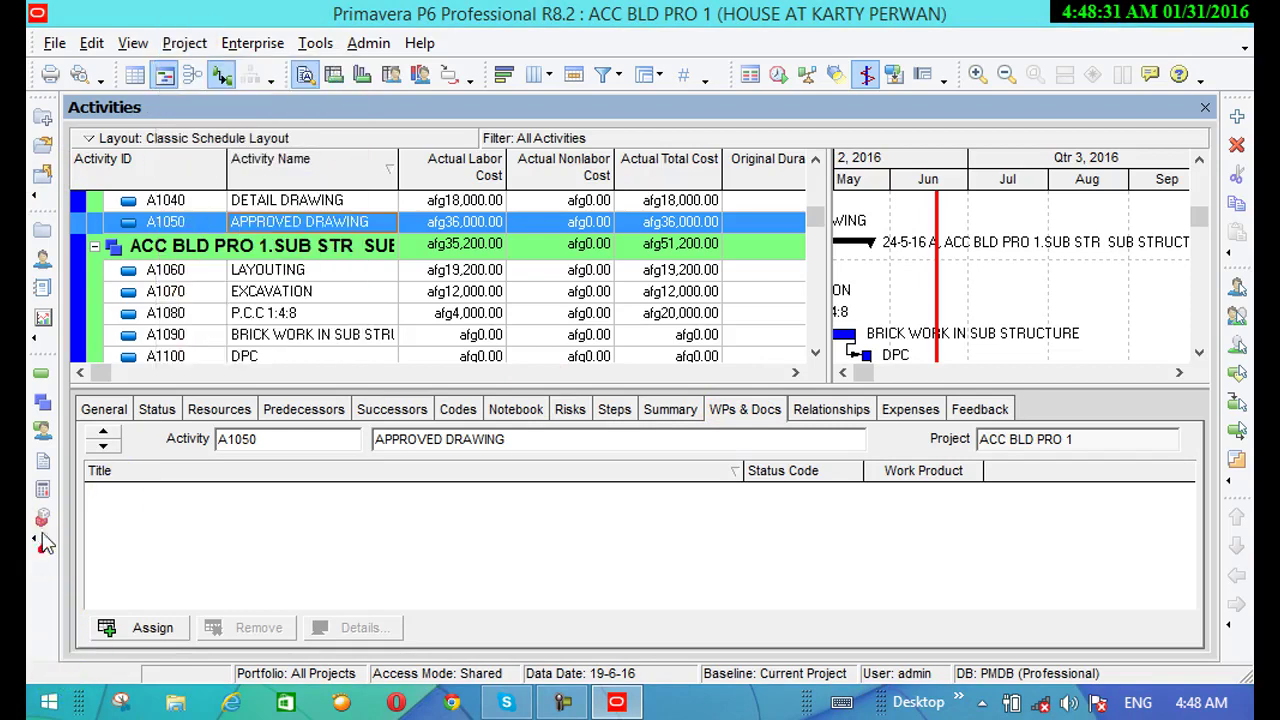
{"action": "left_click", "coordinate": [43, 460]}
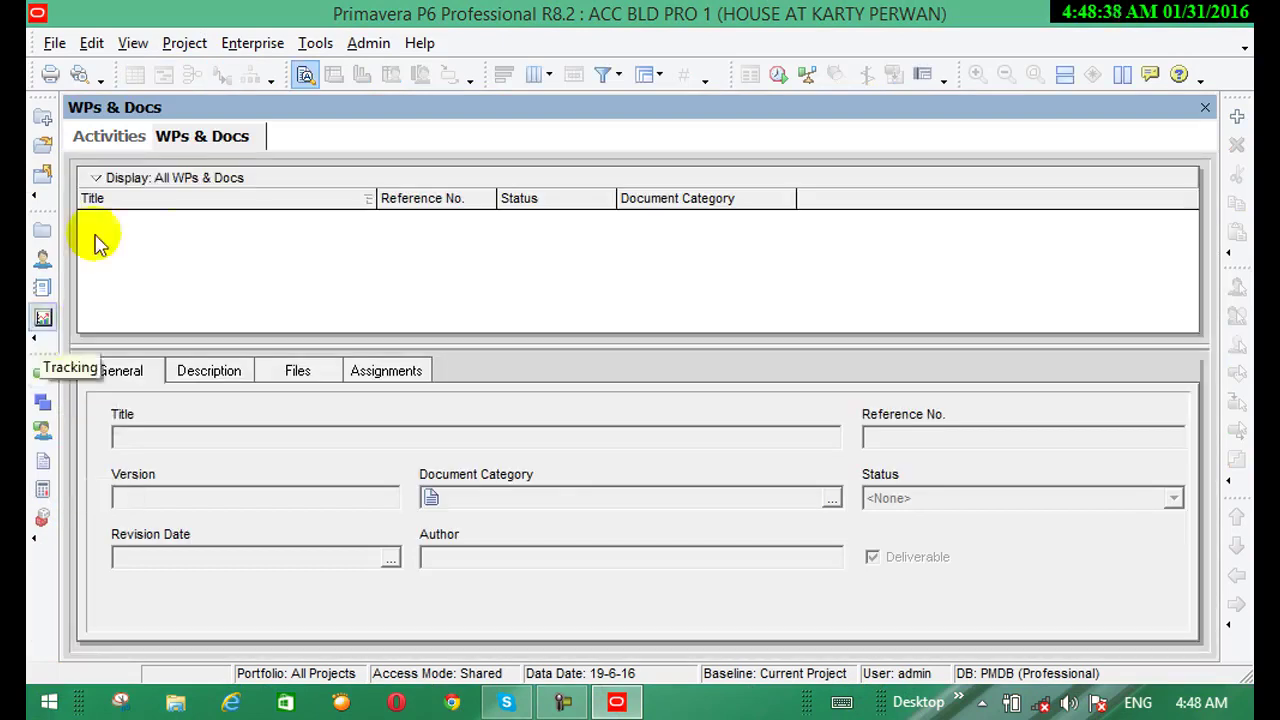
Step: Add a new project document titled "excavation photos"
{"action": "left_click", "coordinate": [1238, 117]}
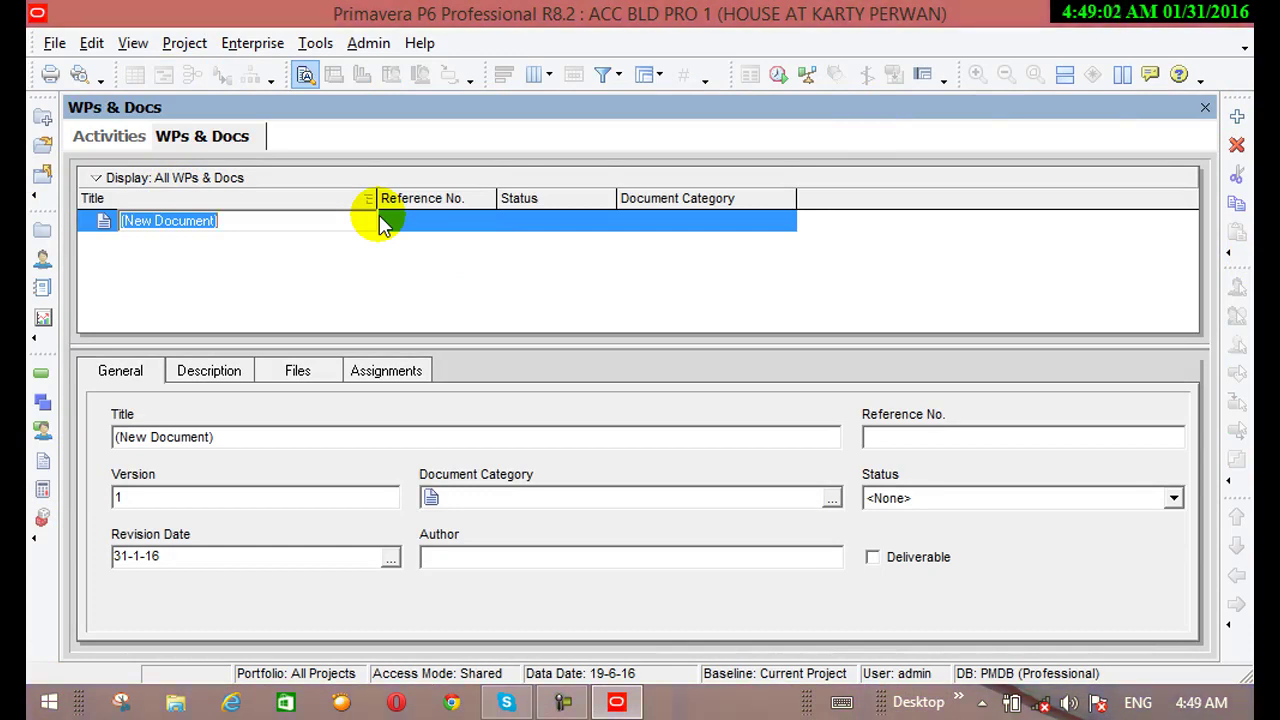
{"action": "type", "text": "e"}
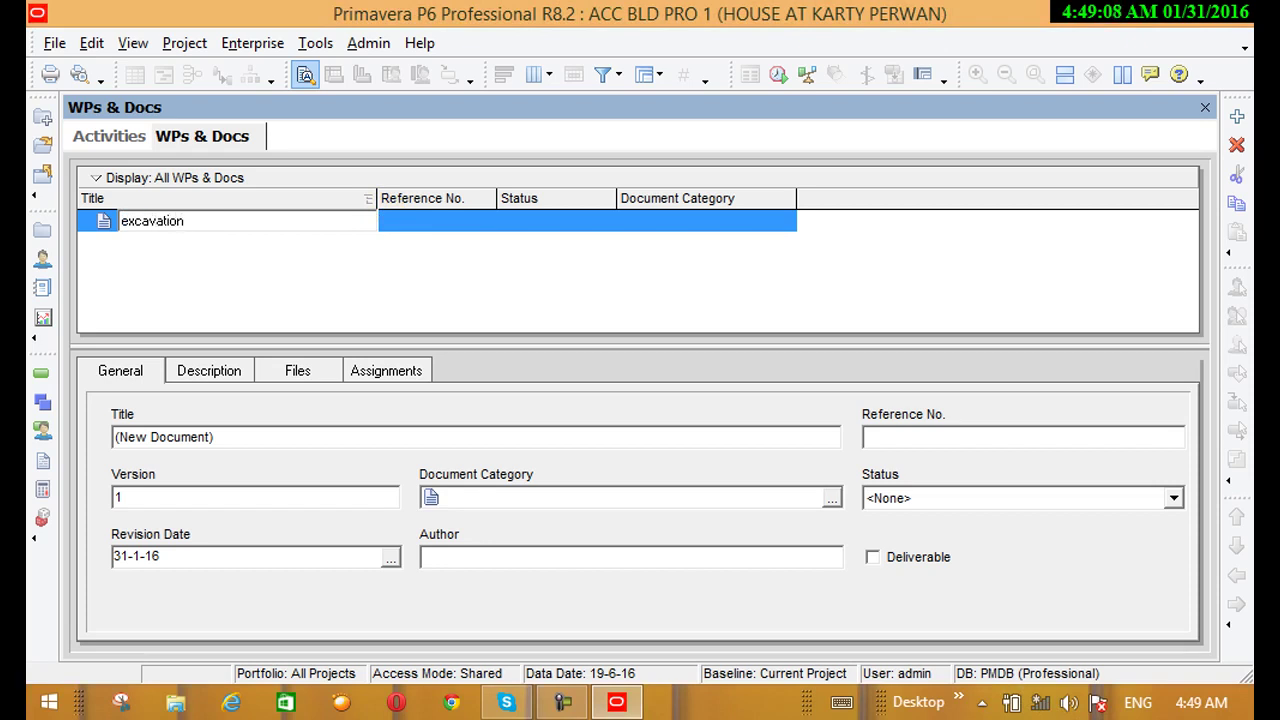
{"action": "type", "text": "xcavation p"}
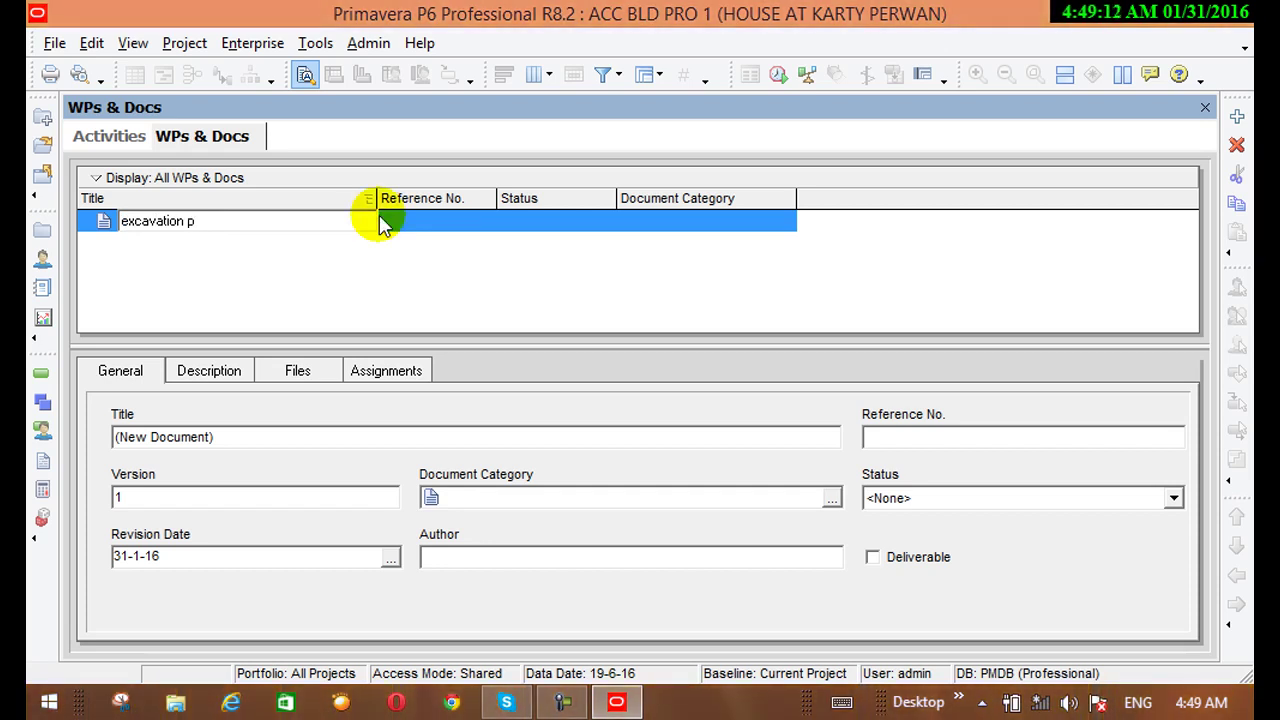
{"action": "type", "text": "hotos"}
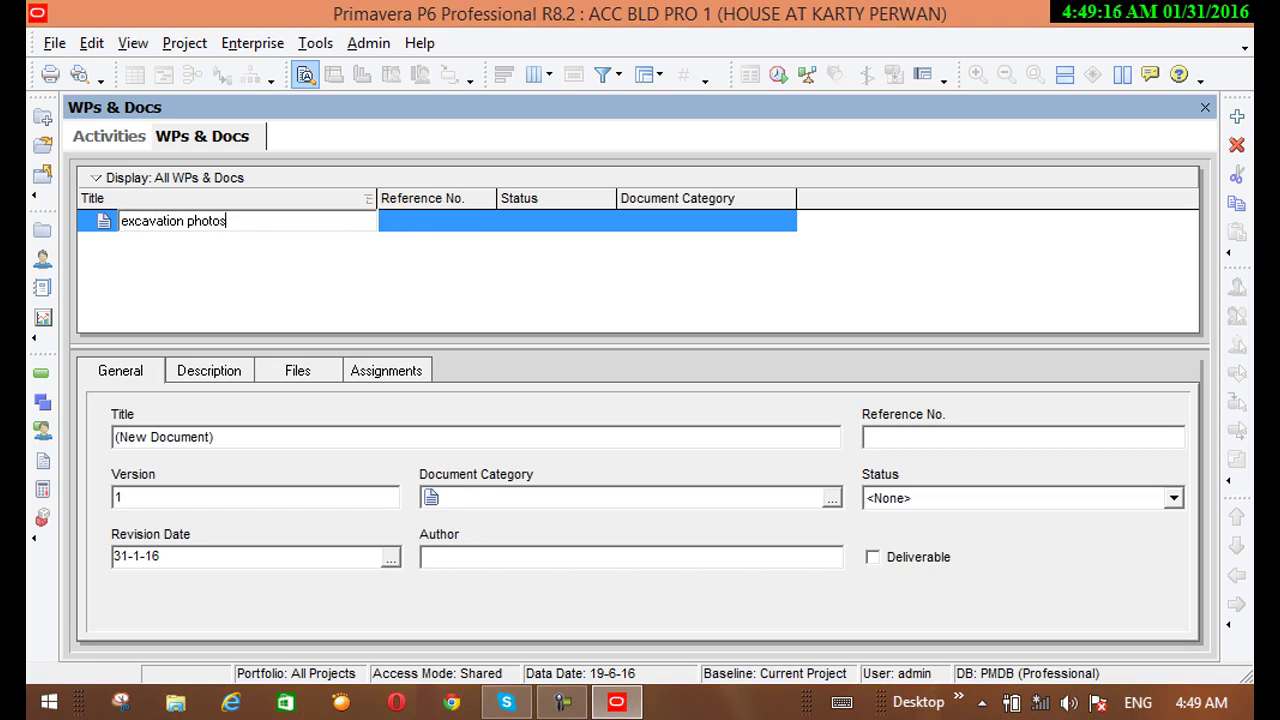
Step: Set the excavation photos document's status to Completed and its reference number to 114
{"action": "left_click", "coordinate": [416, 208]}
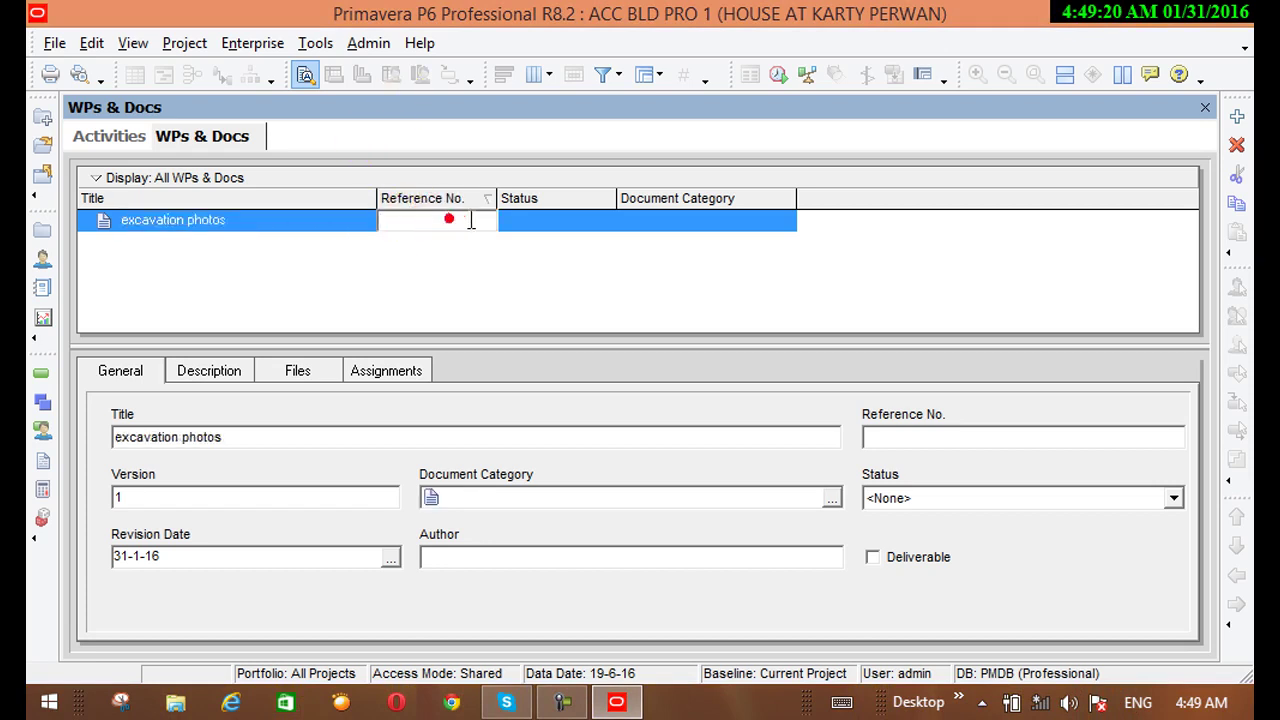
{"action": "left_click", "coordinate": [420, 214]}
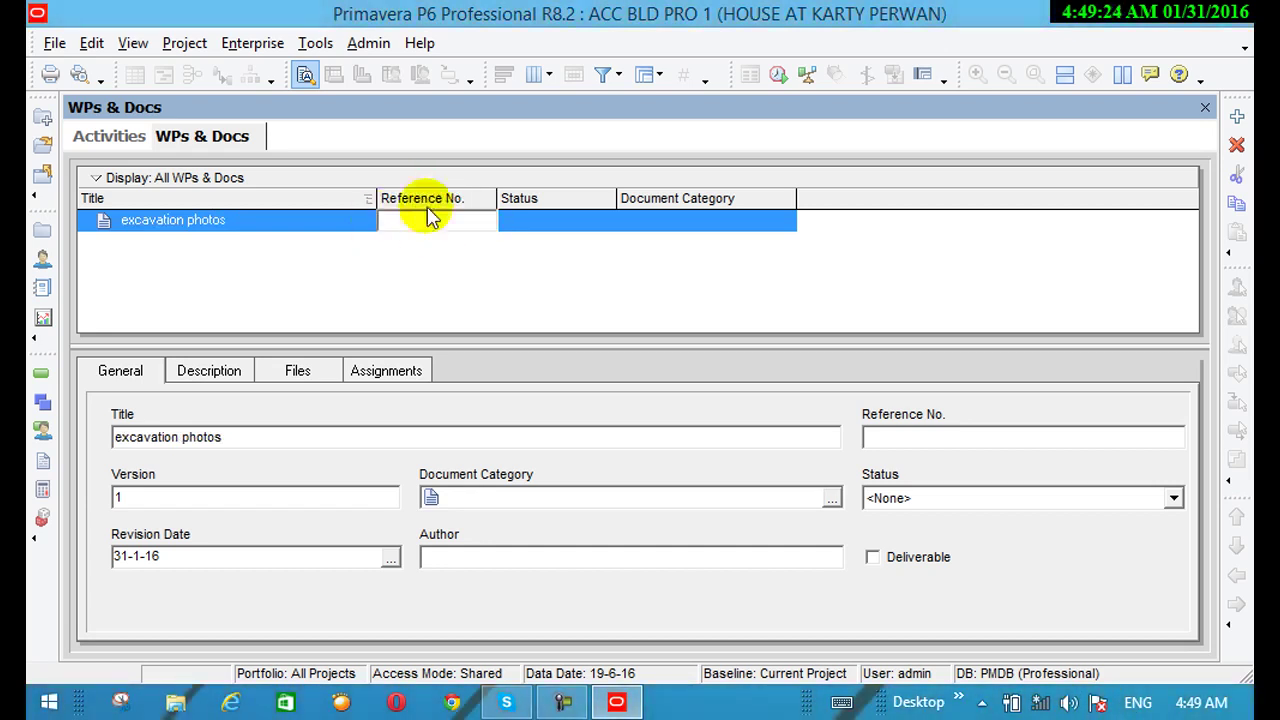
{"action": "left_click", "coordinate": [531, 222]}
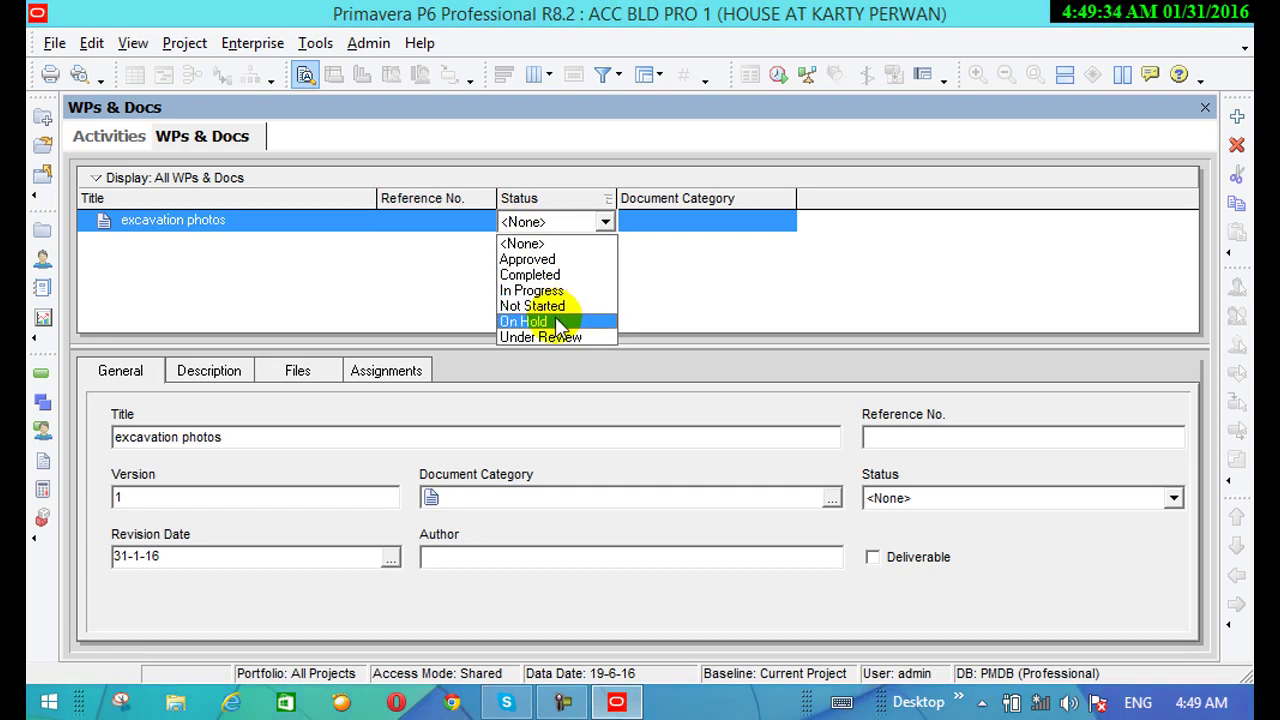
{"action": "left_click", "coordinate": [550, 275]}
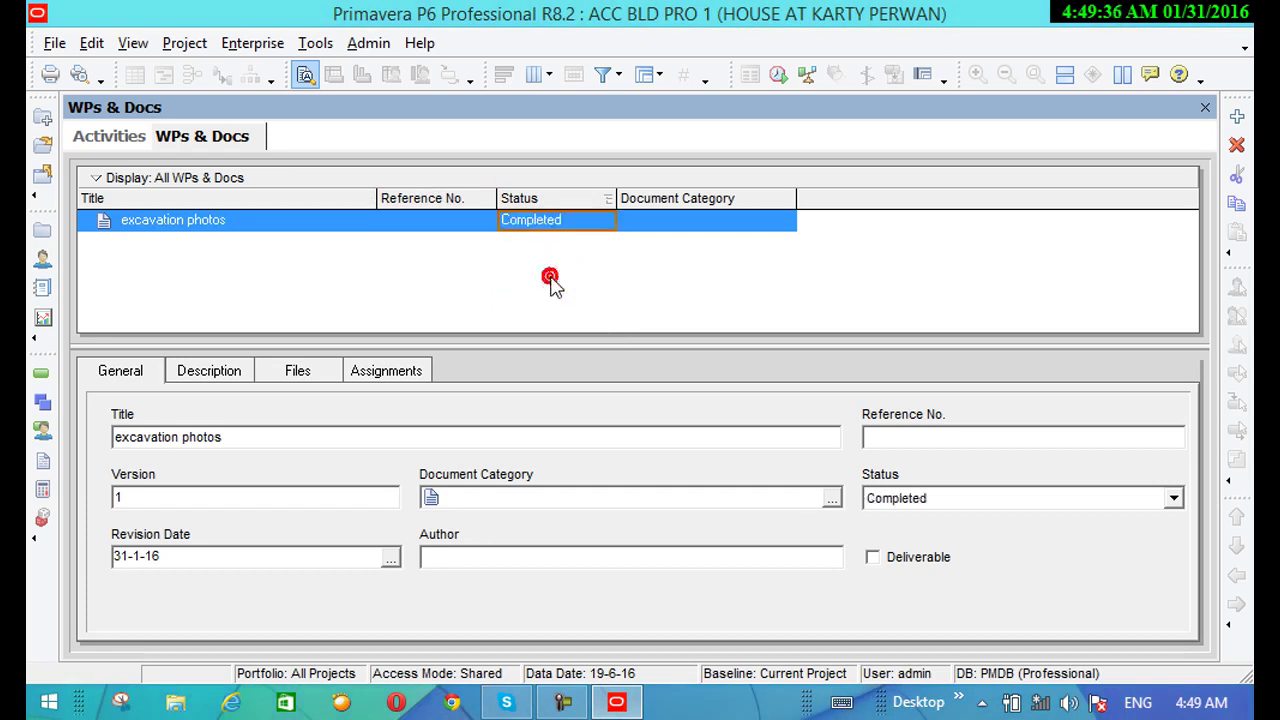
{"action": "left_click", "coordinate": [472, 221]}
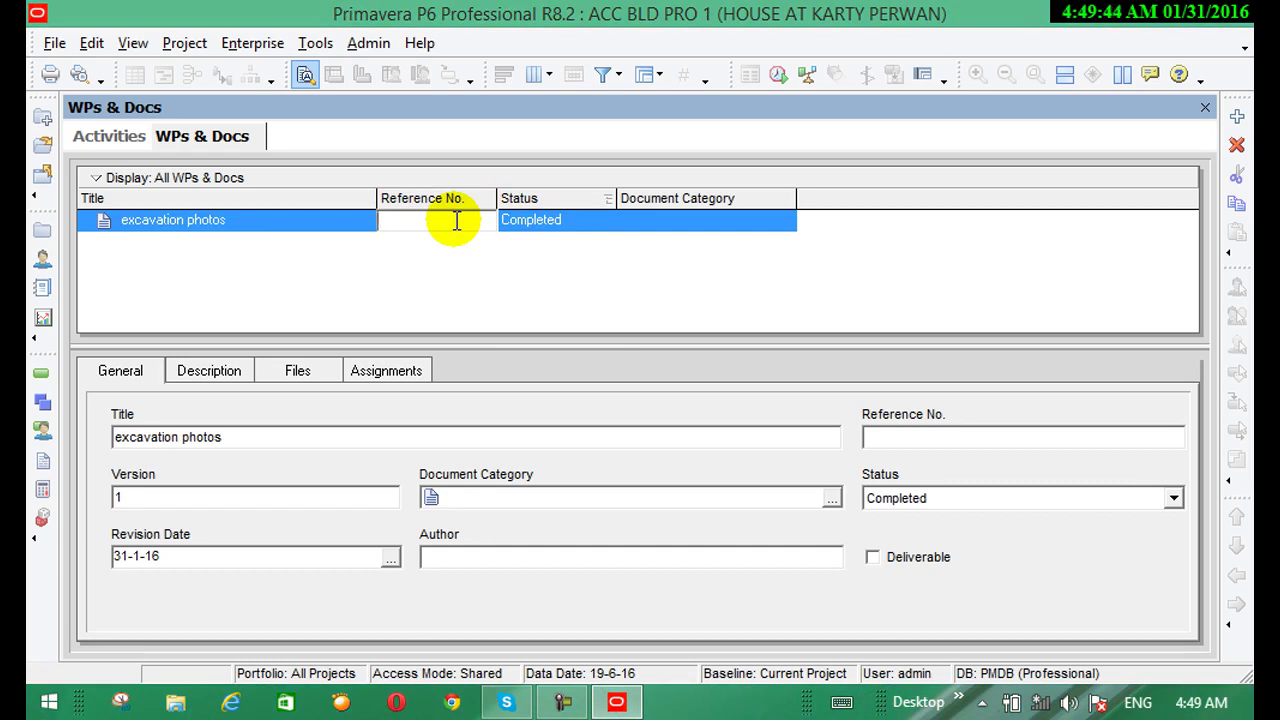
{"action": "type", "text": "114"}
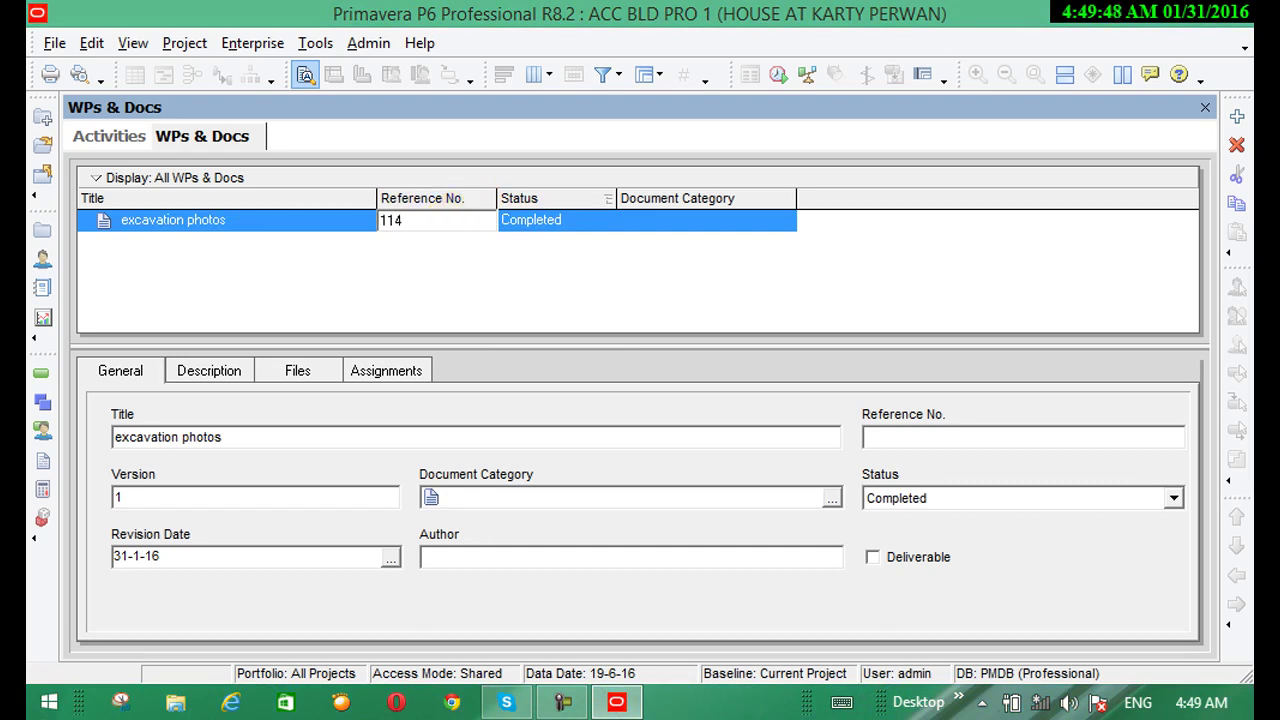
{"action": "key", "text": "Return"}
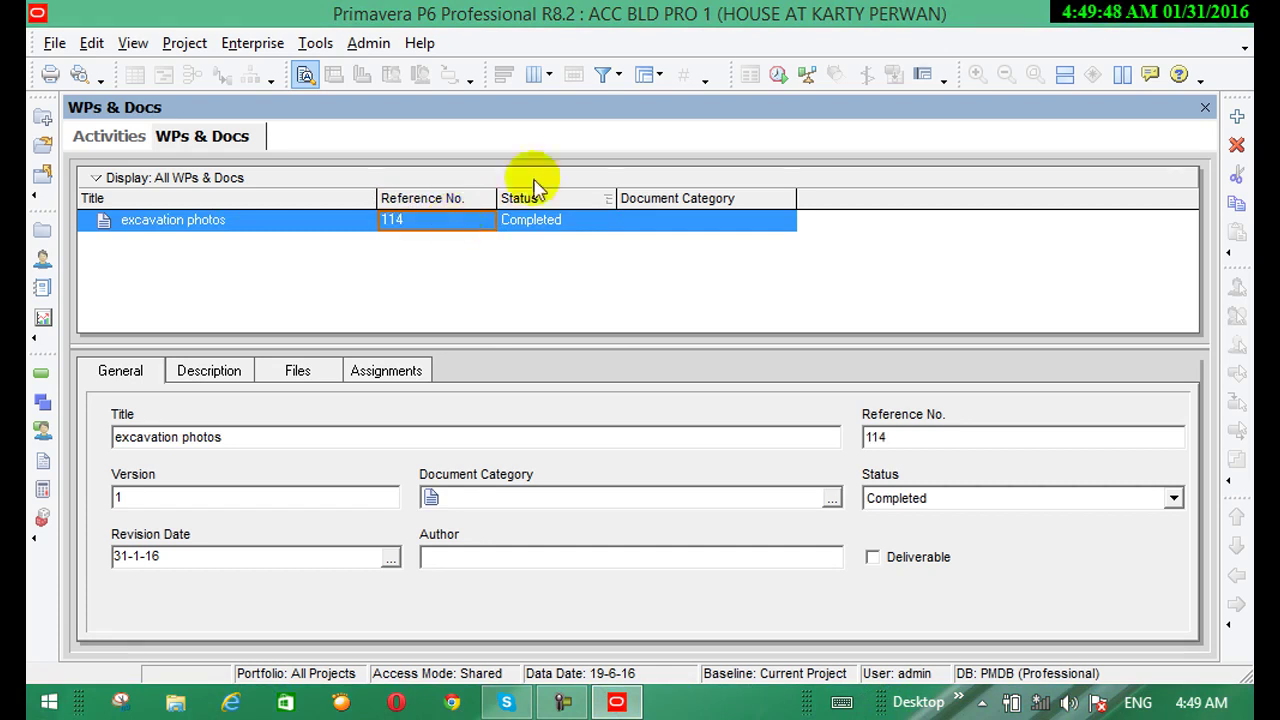
Step: Assign the General Documents category to the excavation photos document
{"action": "left_click", "coordinate": [651, 221]}
{"action": "left_click", "coordinate": [653, 224]}
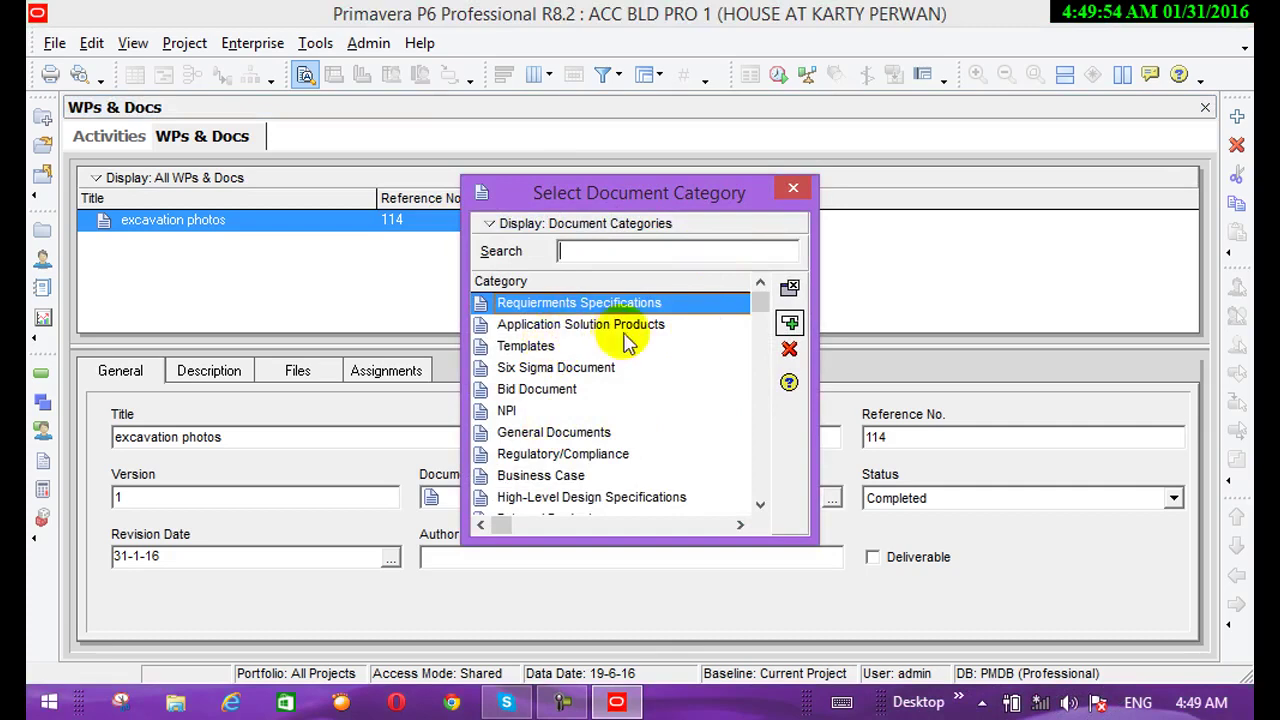
{"action": "left_click", "coordinate": [510, 432]}
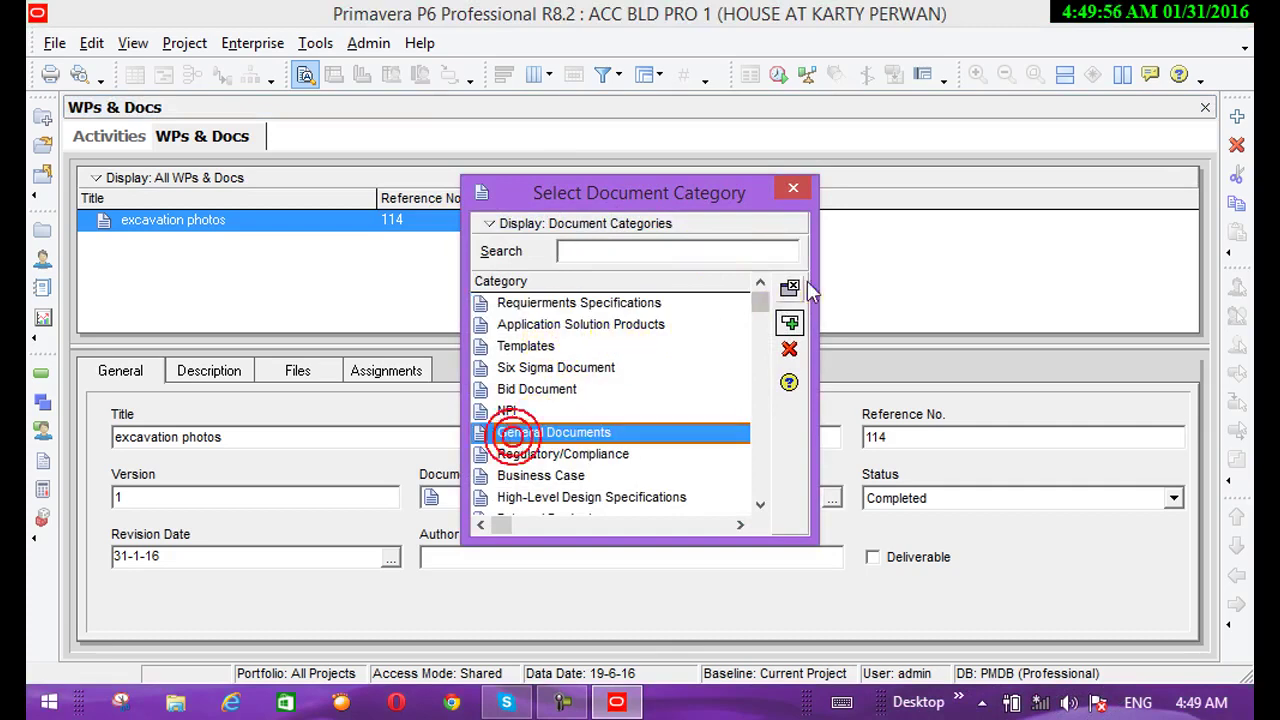
{"action": "left_click", "coordinate": [789, 325]}
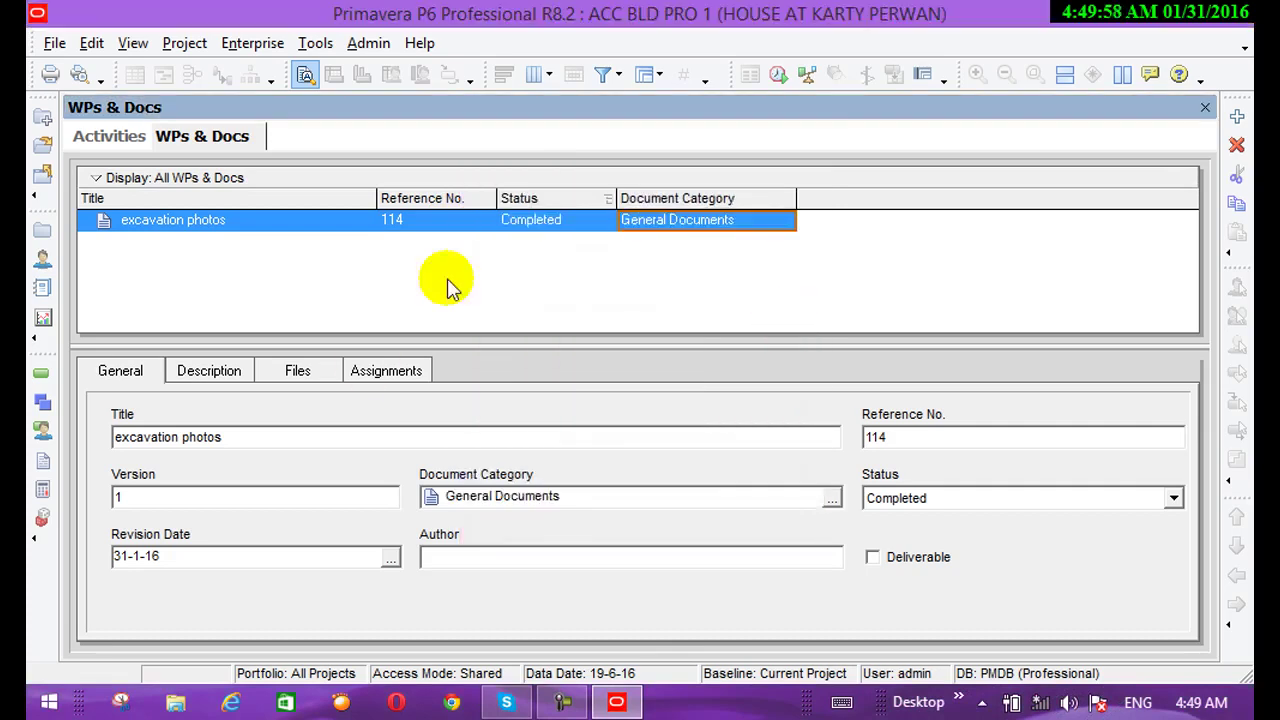
Step: View the excavation photos document's description in its editor and close it without entering any text
{"action": "left_click", "coordinate": [229, 375]}
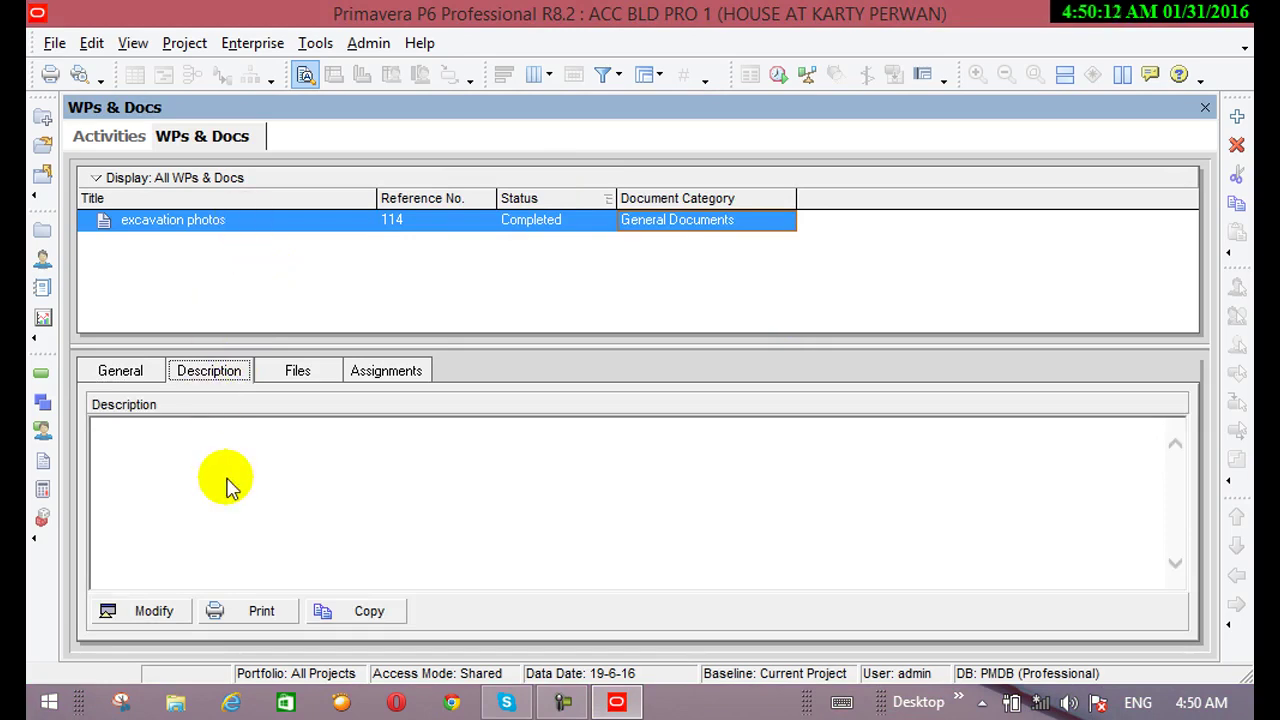
{"action": "left_click", "coordinate": [166, 543]}
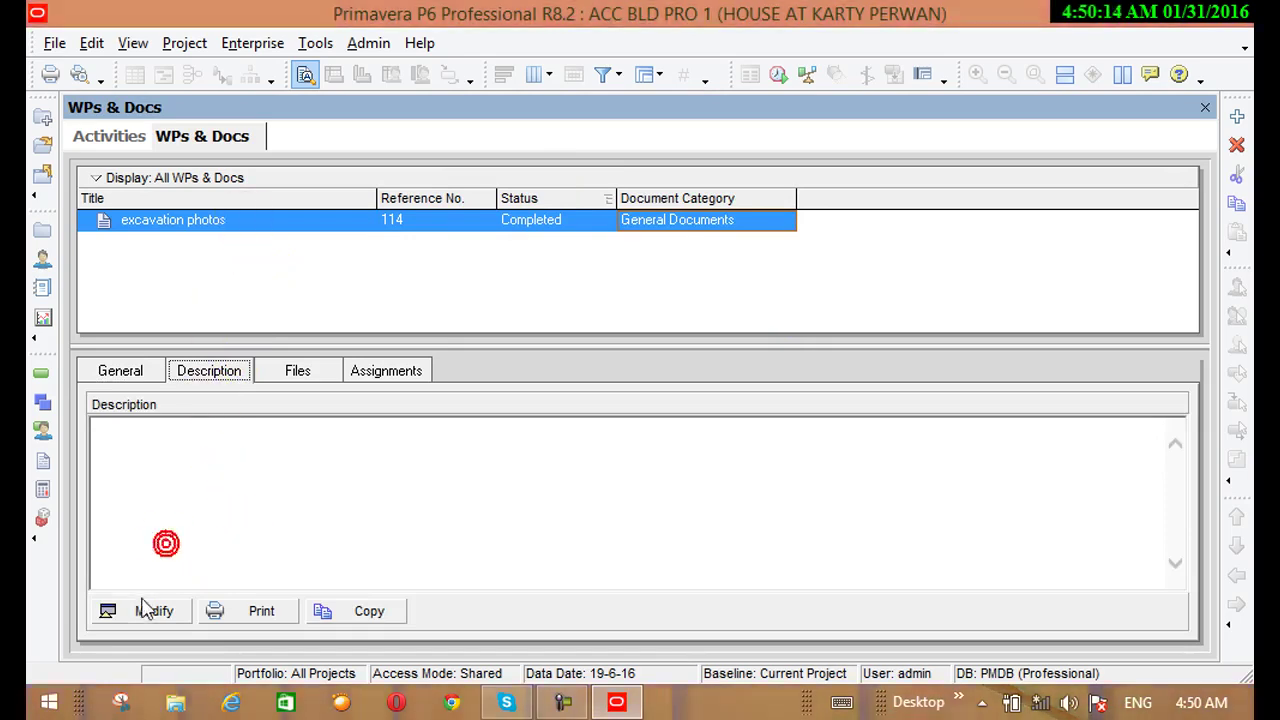
{"action": "left_click", "coordinate": [143, 610]}
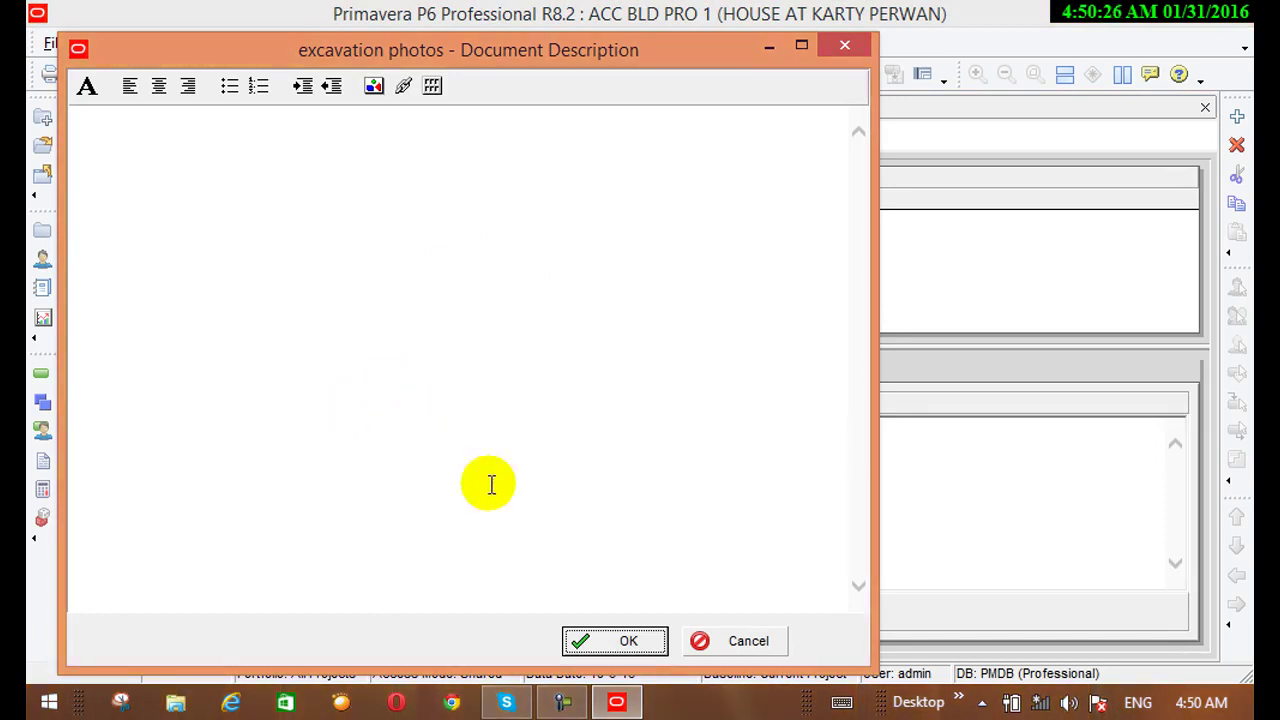
{"action": "left_click", "coordinate": [642, 646]}
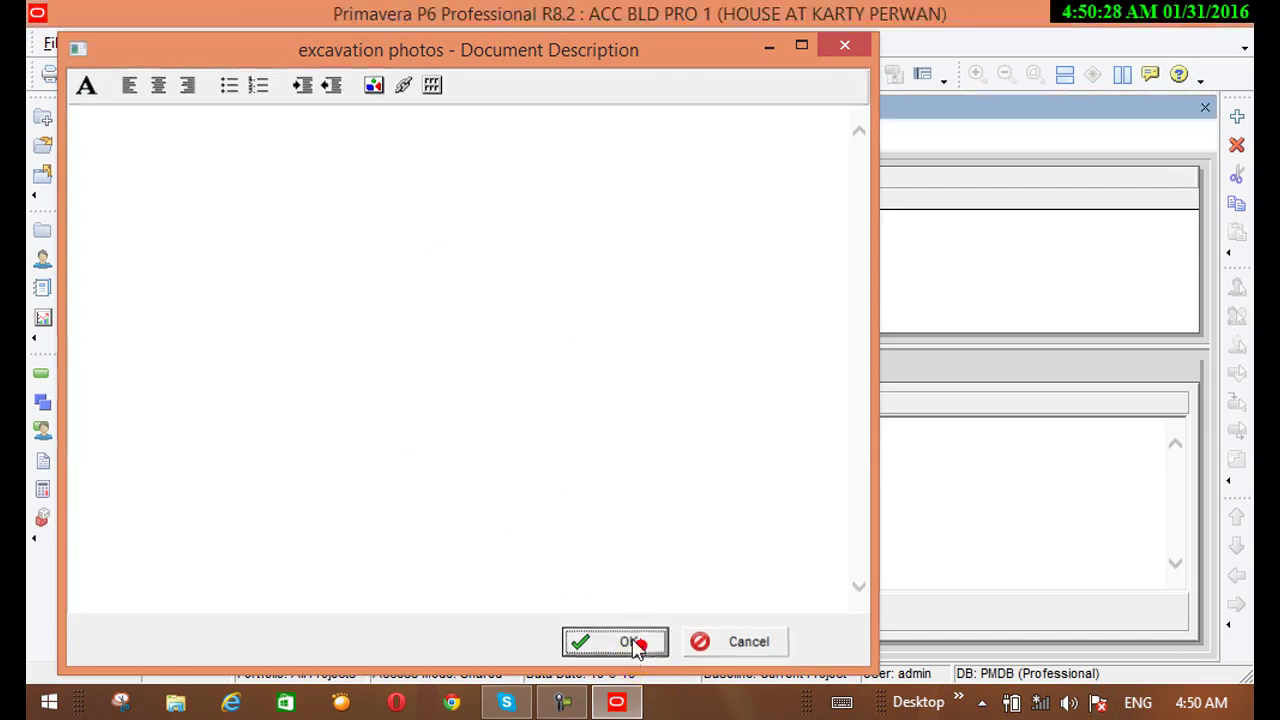
Step: Set the document's private file location to class 1.avi from the primavera classes folder
{"action": "left_click", "coordinate": [297, 372]}
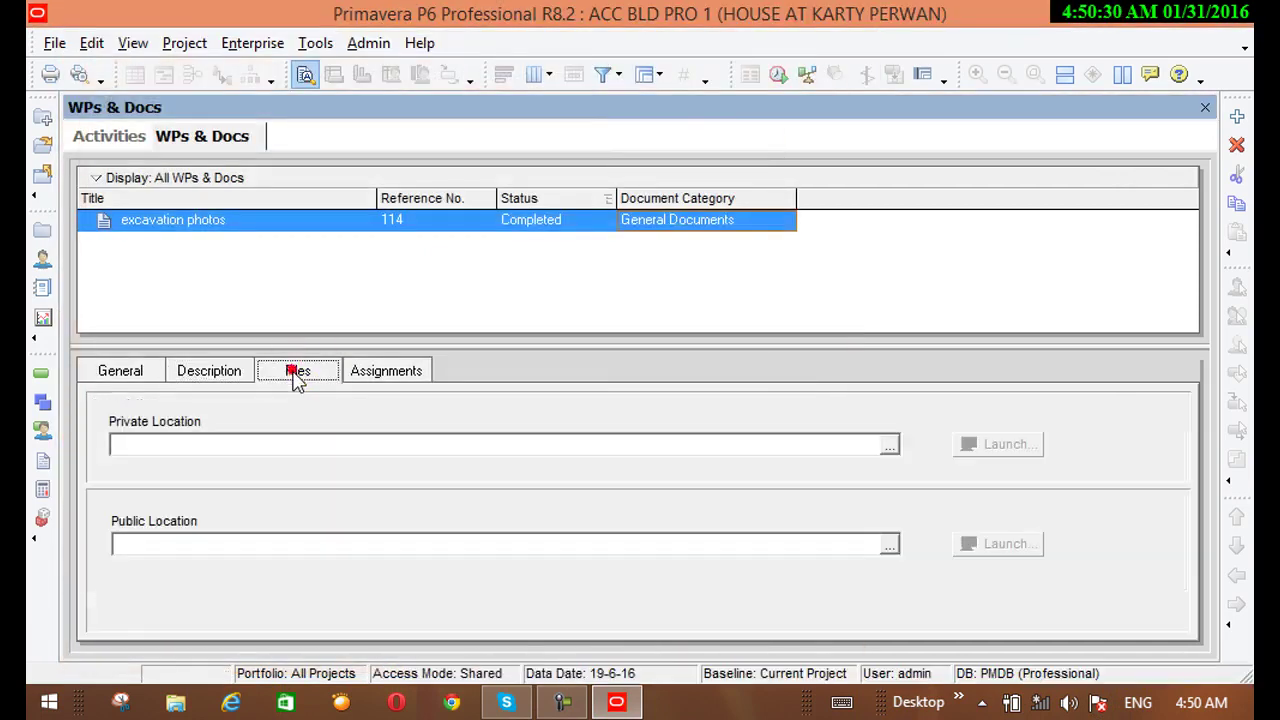
{"action": "left_click", "coordinate": [889, 443]}
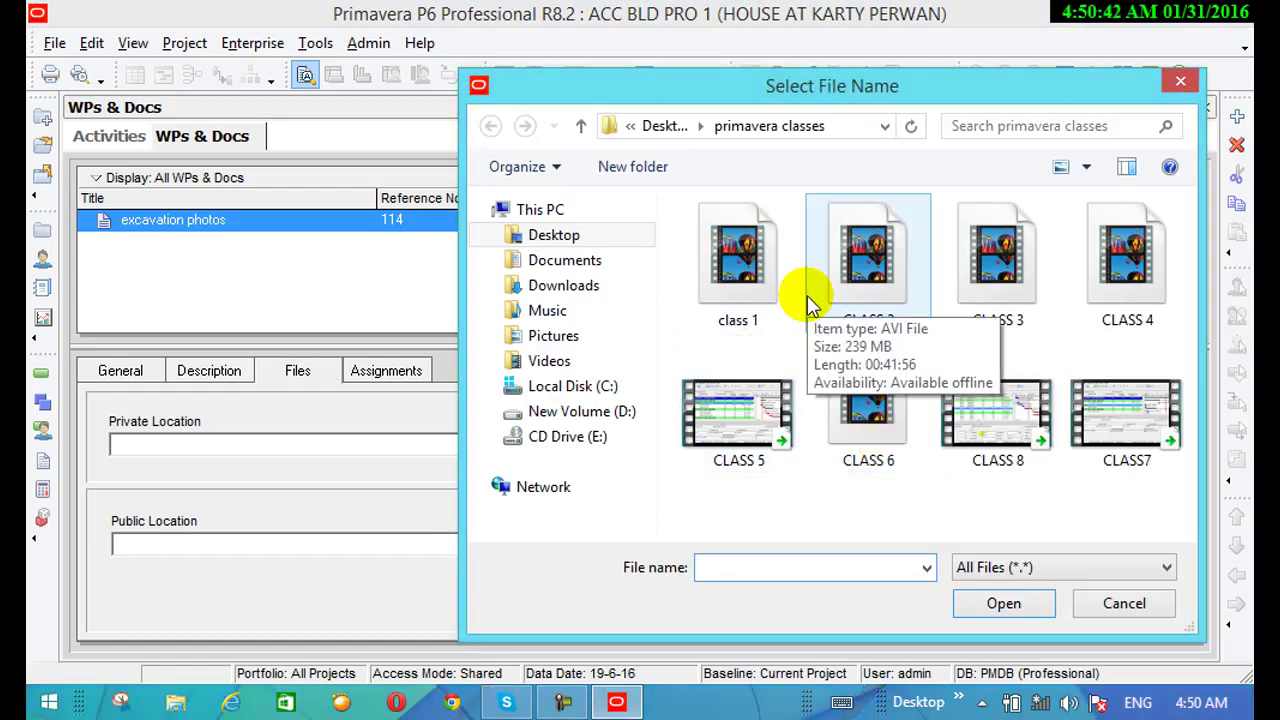
{"action": "left_click", "coordinate": [737, 293]}
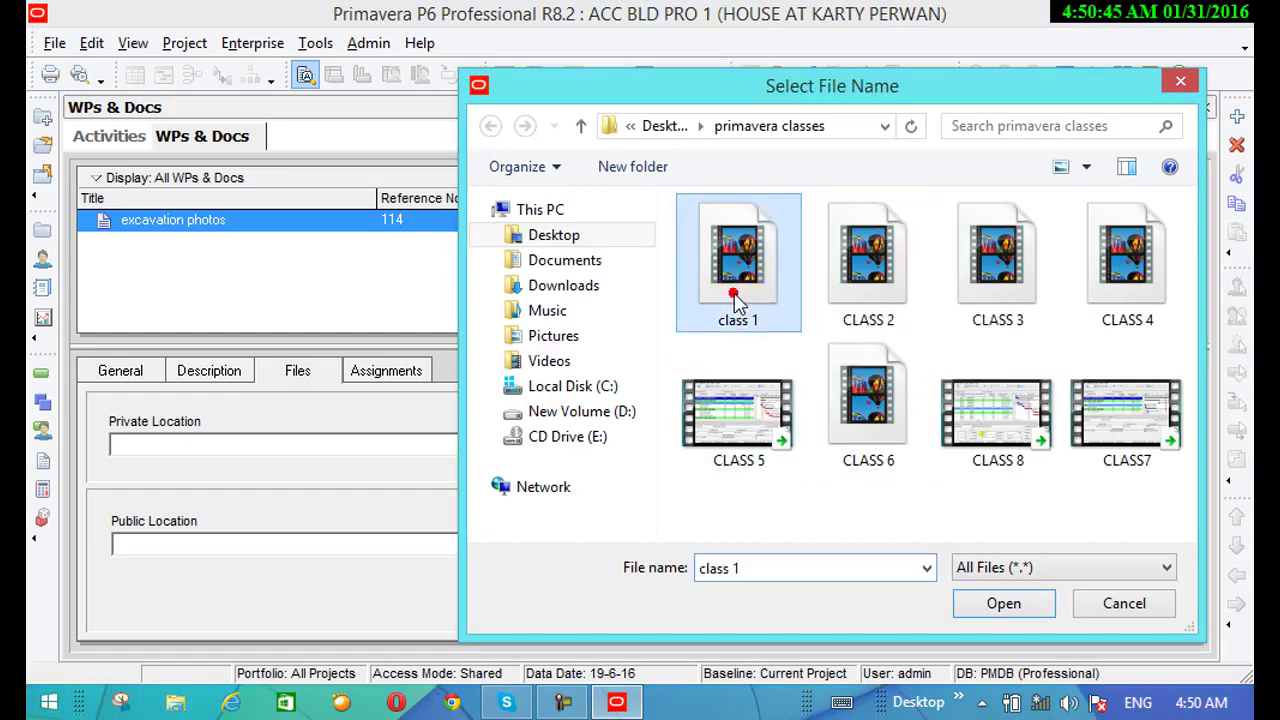
{"action": "left_click", "coordinate": [1004, 603]}
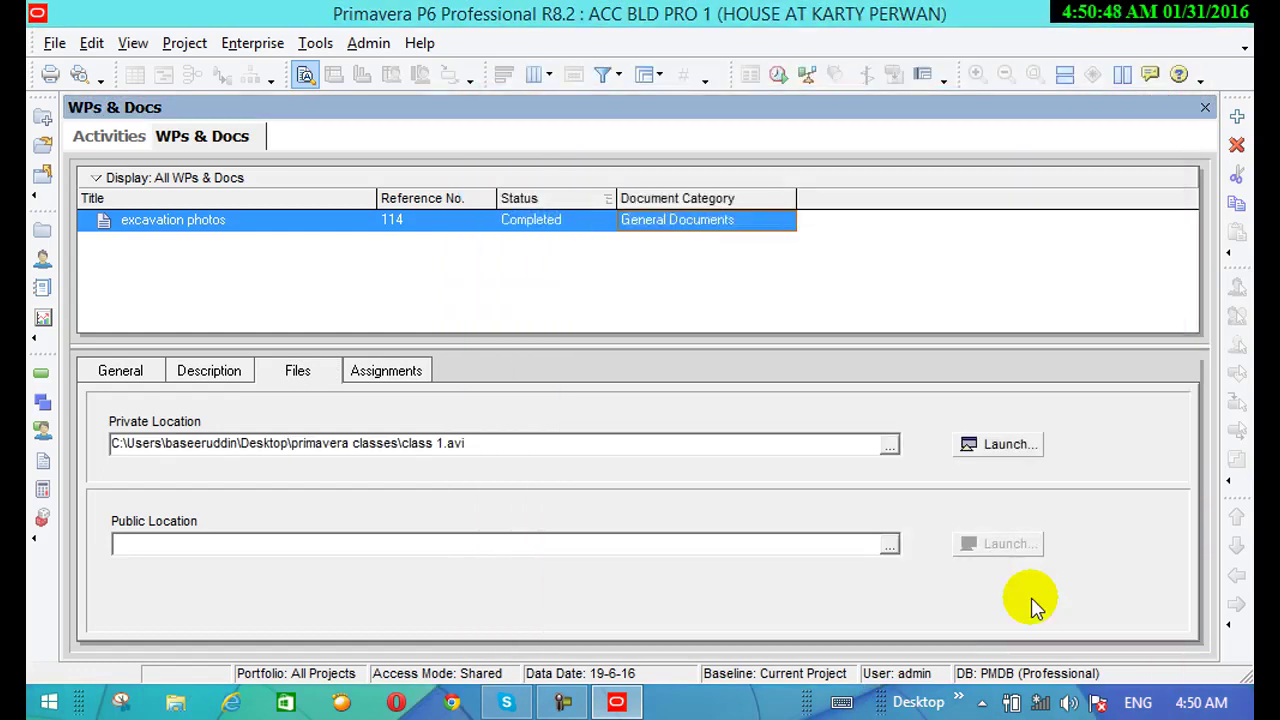
Step: Set the document's public file location to the JPG image in D:\pictures whose name starts with 11889526
{"action": "left_click", "coordinate": [889, 544]}
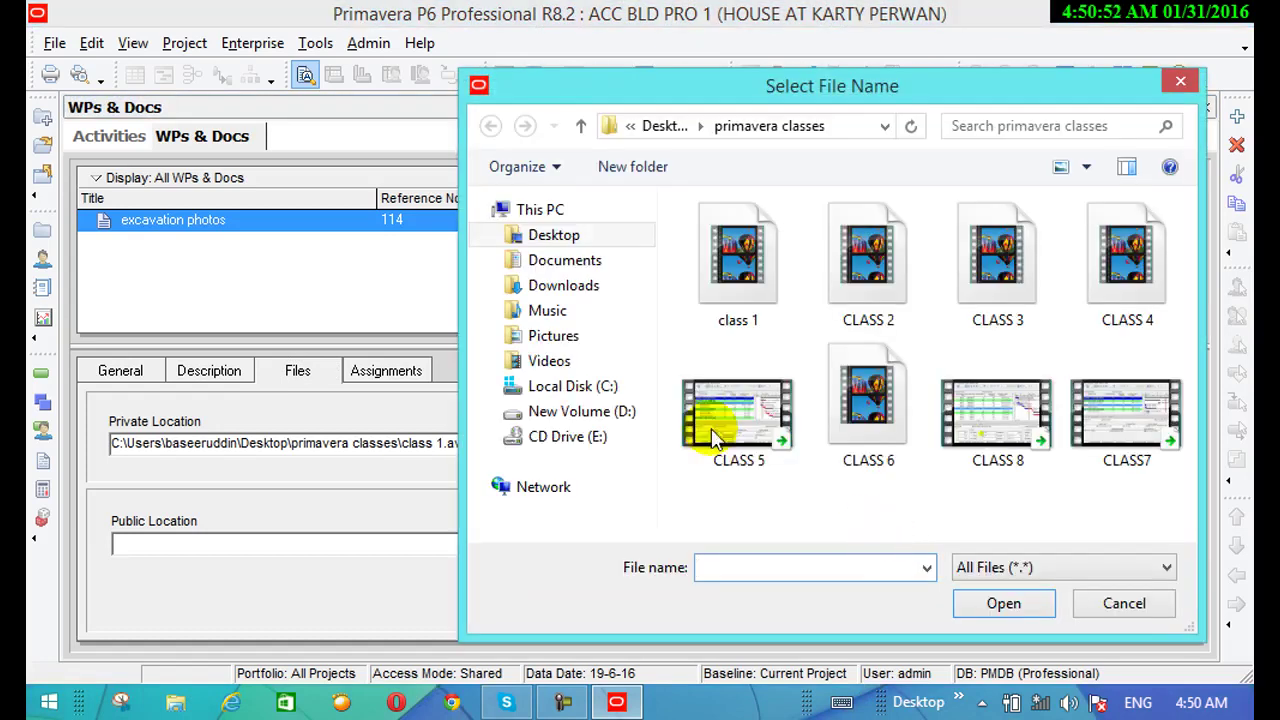
{"action": "left_click", "coordinate": [562, 420]}
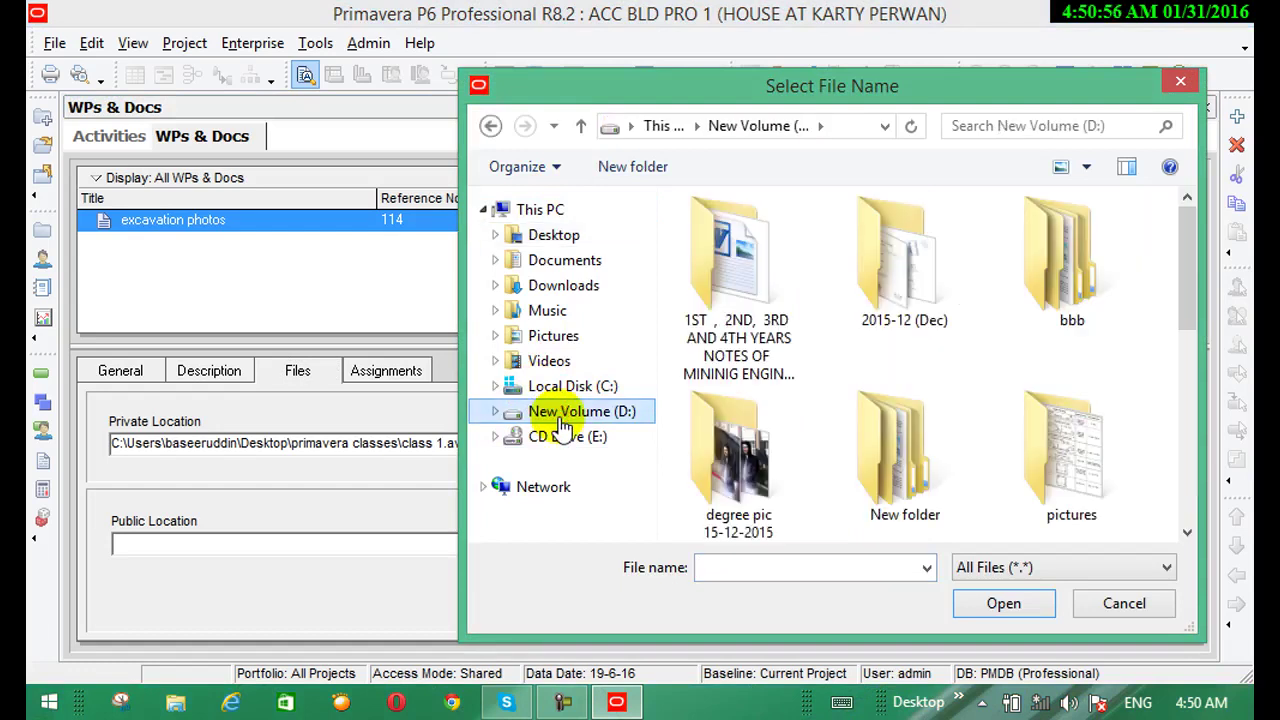
{"action": "left_click", "coordinate": [1188, 500]}
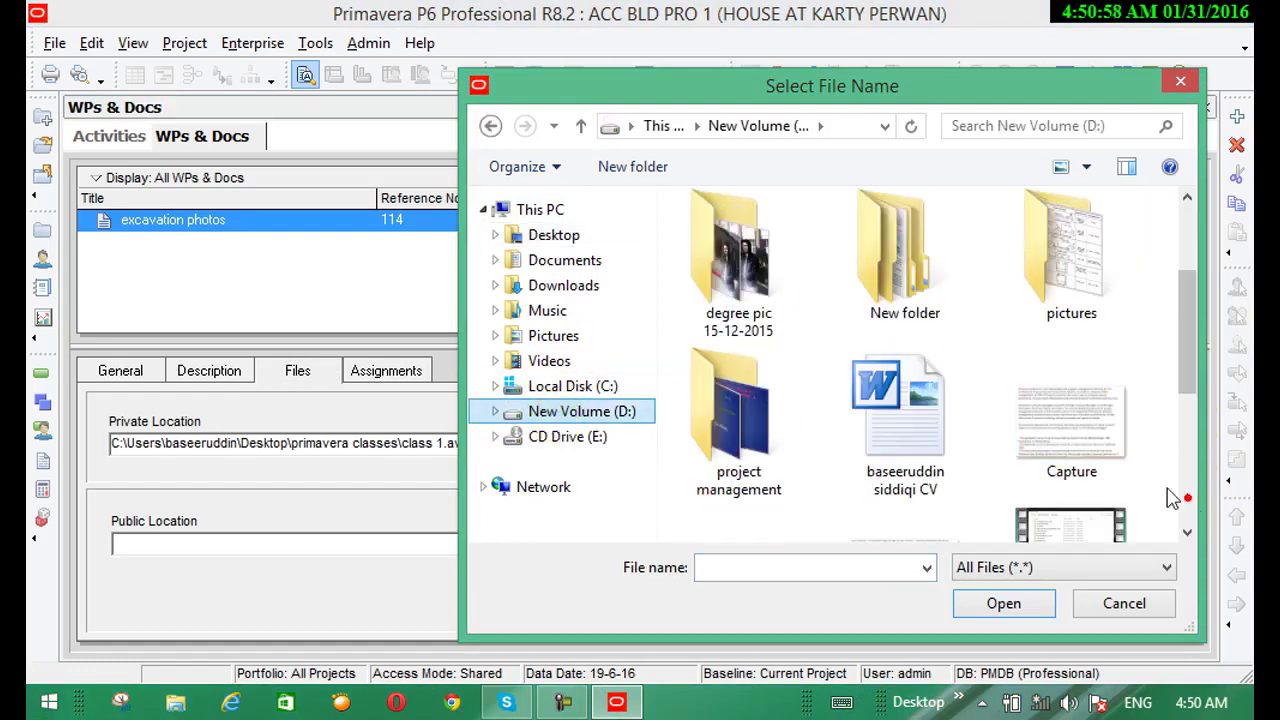
{"action": "left_click", "coordinate": [1074, 274]}
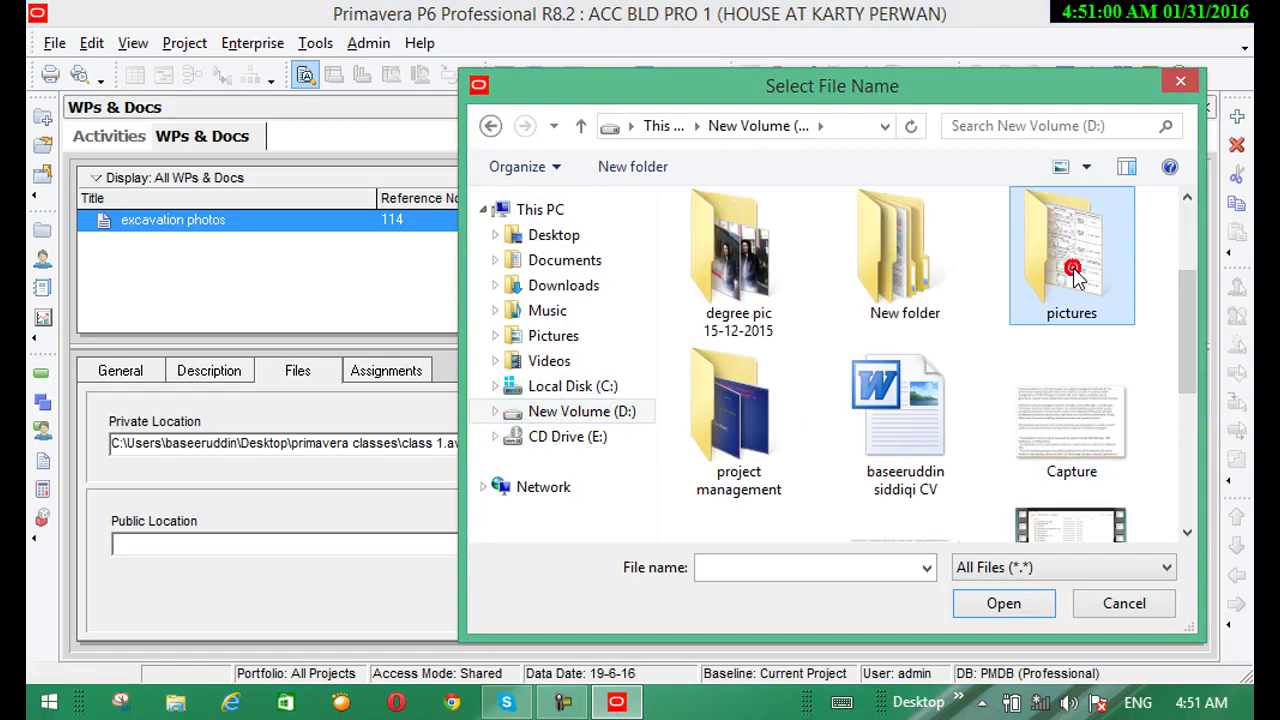
{"action": "double_click", "coordinate": [1074, 274]}
{"action": "left_click", "coordinate": [1011, 271]}
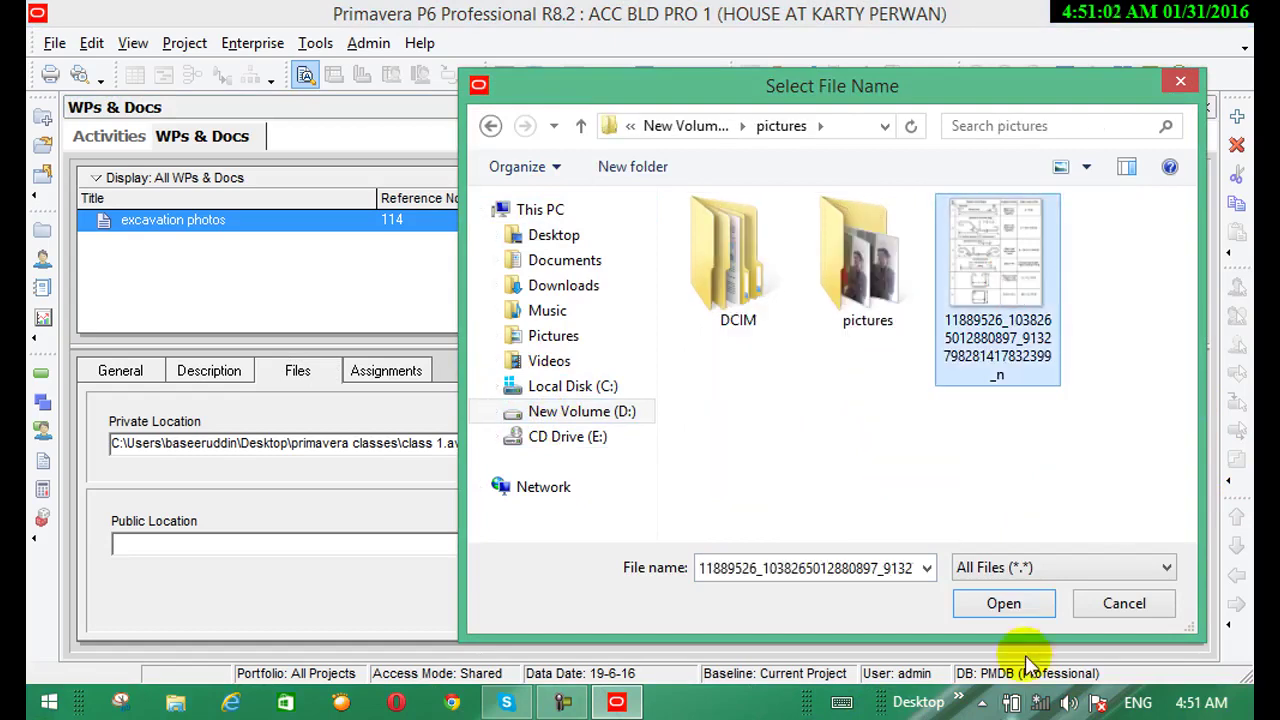
{"action": "left_click", "coordinate": [1020, 603]}
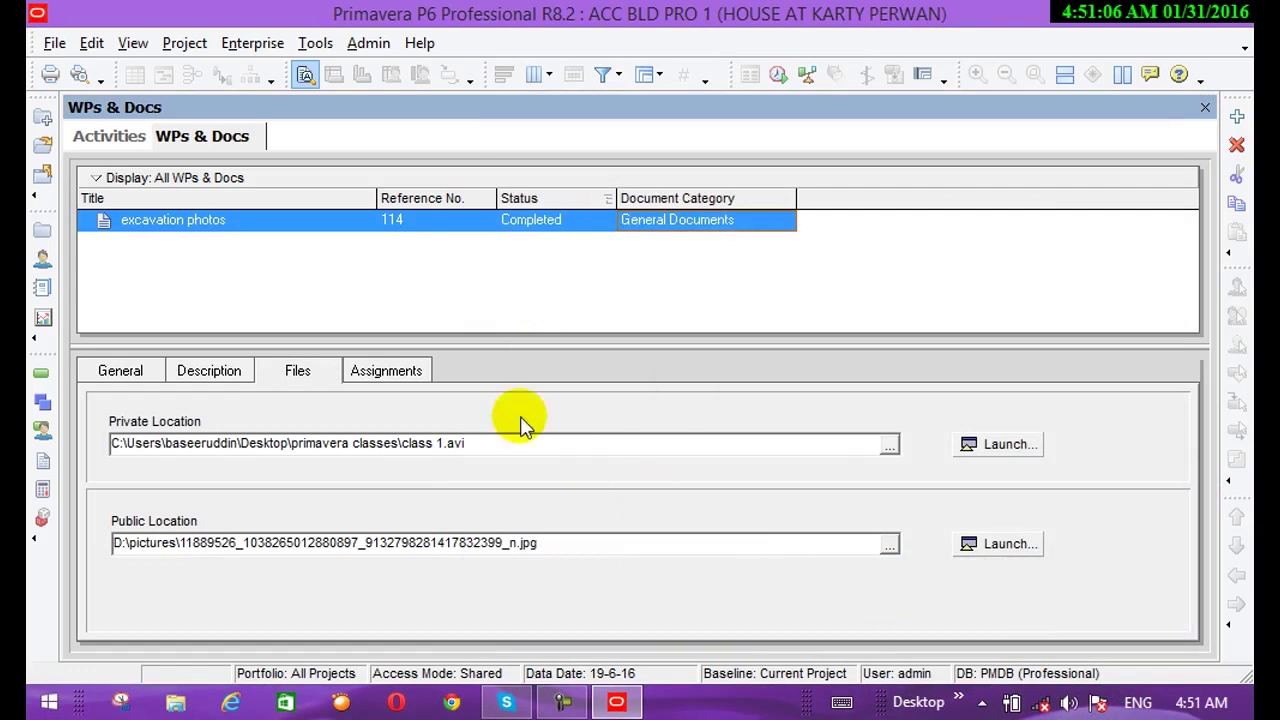
Step: Assign the A1070 EXCAVATION activity under SUB STRUCTURE to the excavation photos document
{"action": "left_click", "coordinate": [405, 373]}
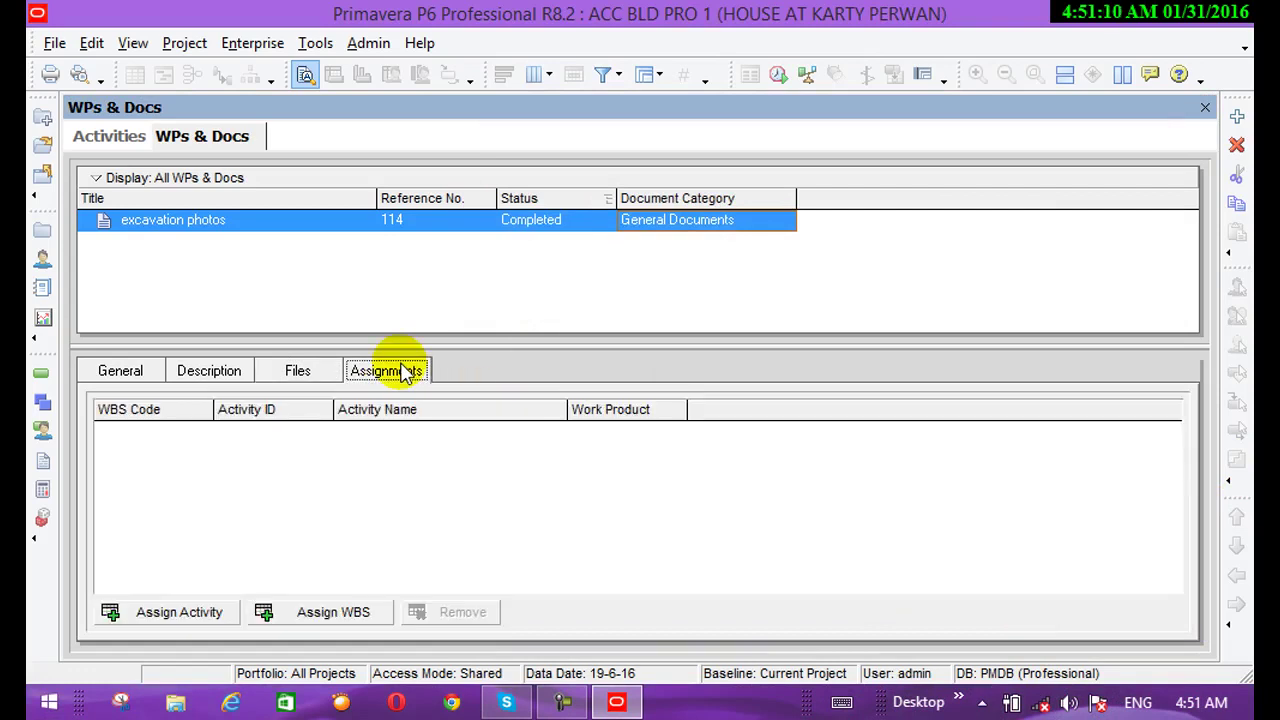
{"action": "left_click", "coordinate": [200, 616]}
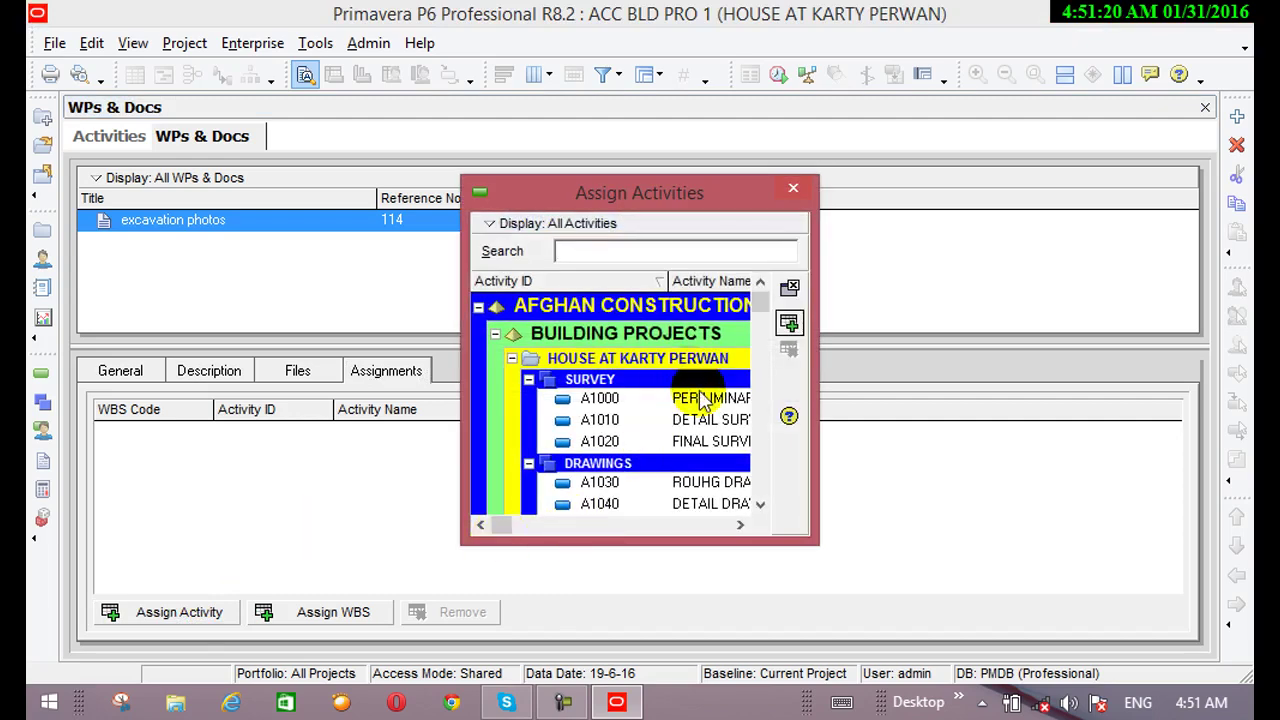
{"action": "left_click", "coordinate": [760, 504]}
{"action": "left_click", "coordinate": [760, 505]}
{"action": "left_click", "coordinate": [760, 505]}
{"action": "left_click", "coordinate": [760, 505]}
{"action": "left_click", "coordinate": [760, 505]}
{"action": "left_click", "coordinate": [683, 452]}
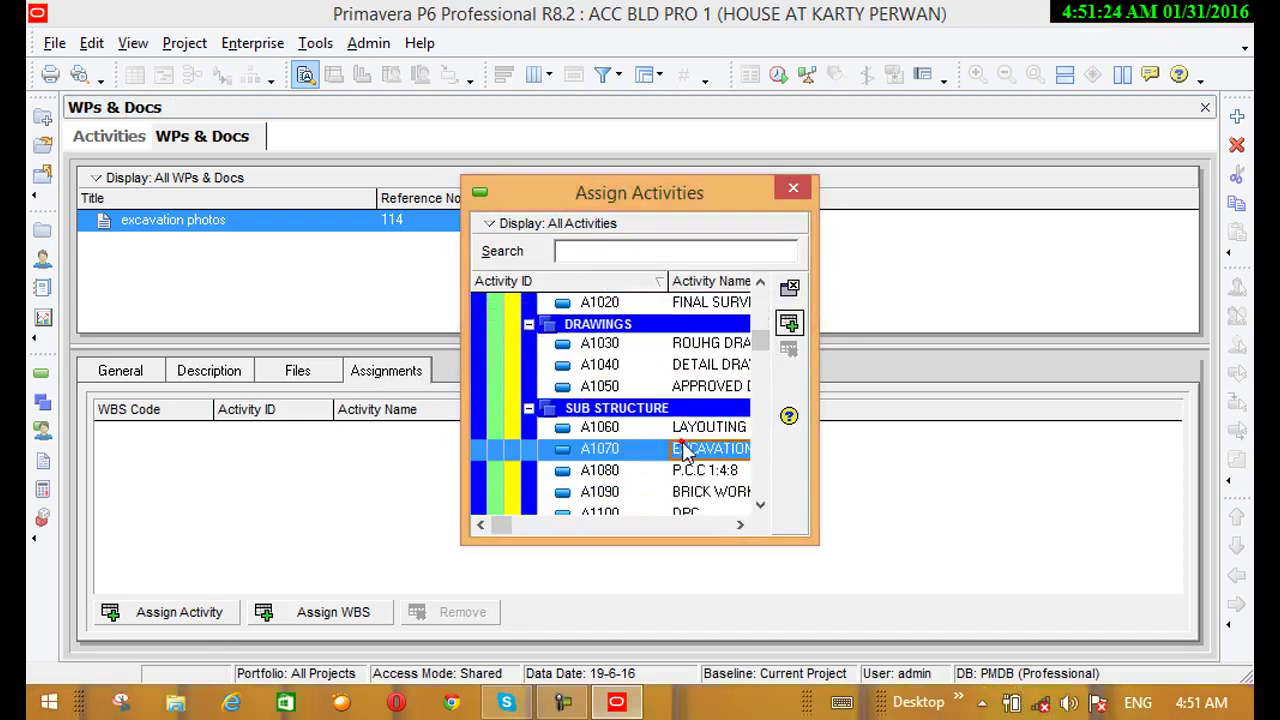
{"action": "left_click", "coordinate": [789, 322]}
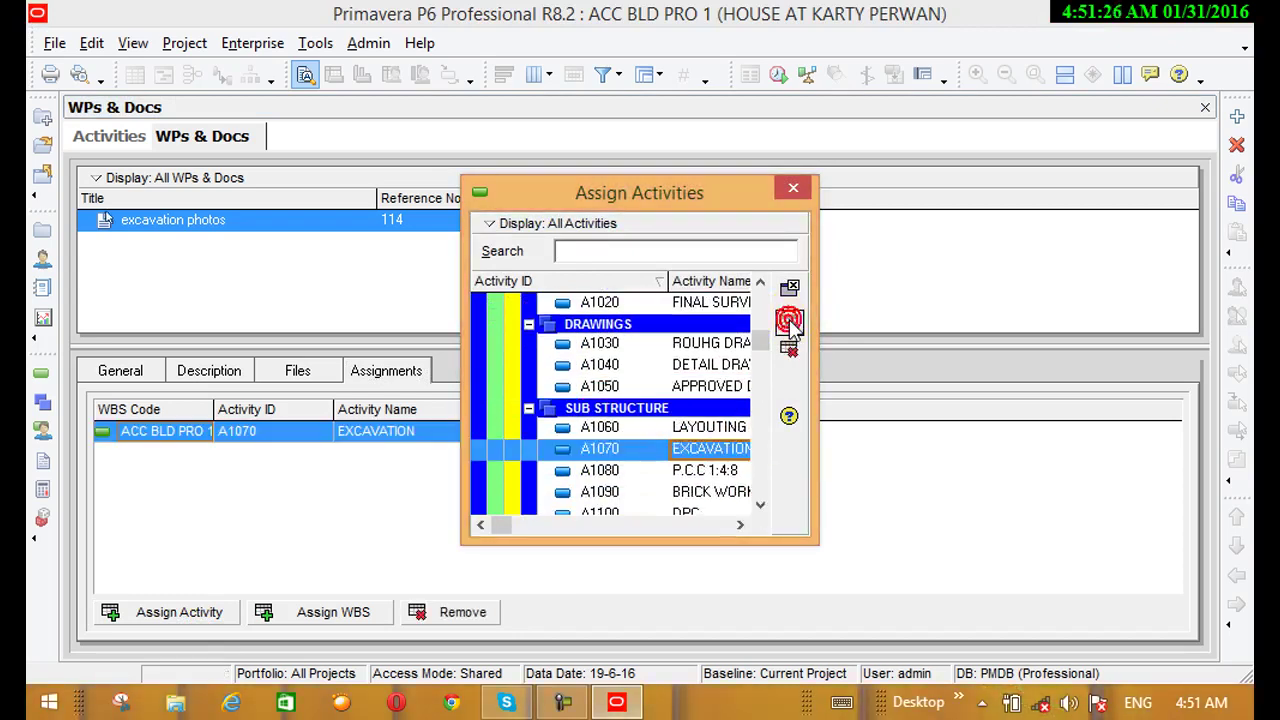
{"action": "left_click", "coordinate": [800, 189]}
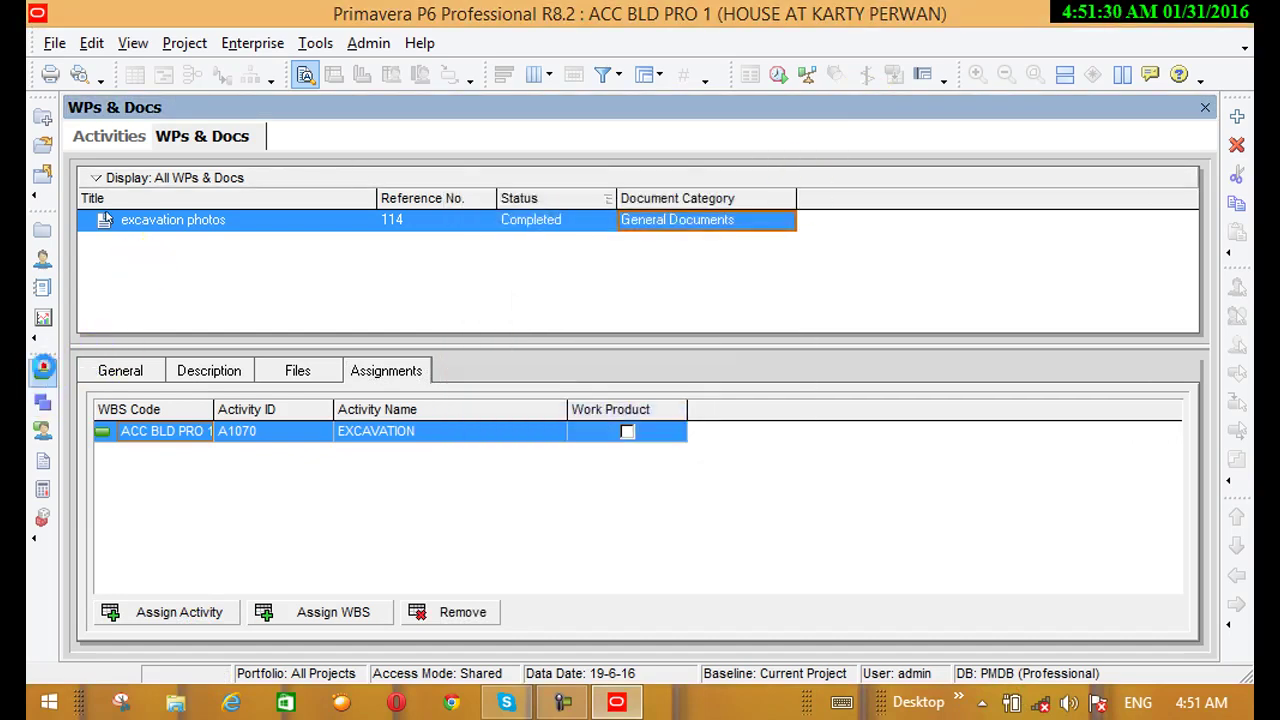
Step: View the documents assigned to the EXCAVATION activity and the list of assignable documents, closing it without assigning any
{"action": "left_click", "coordinate": [44, 371]}
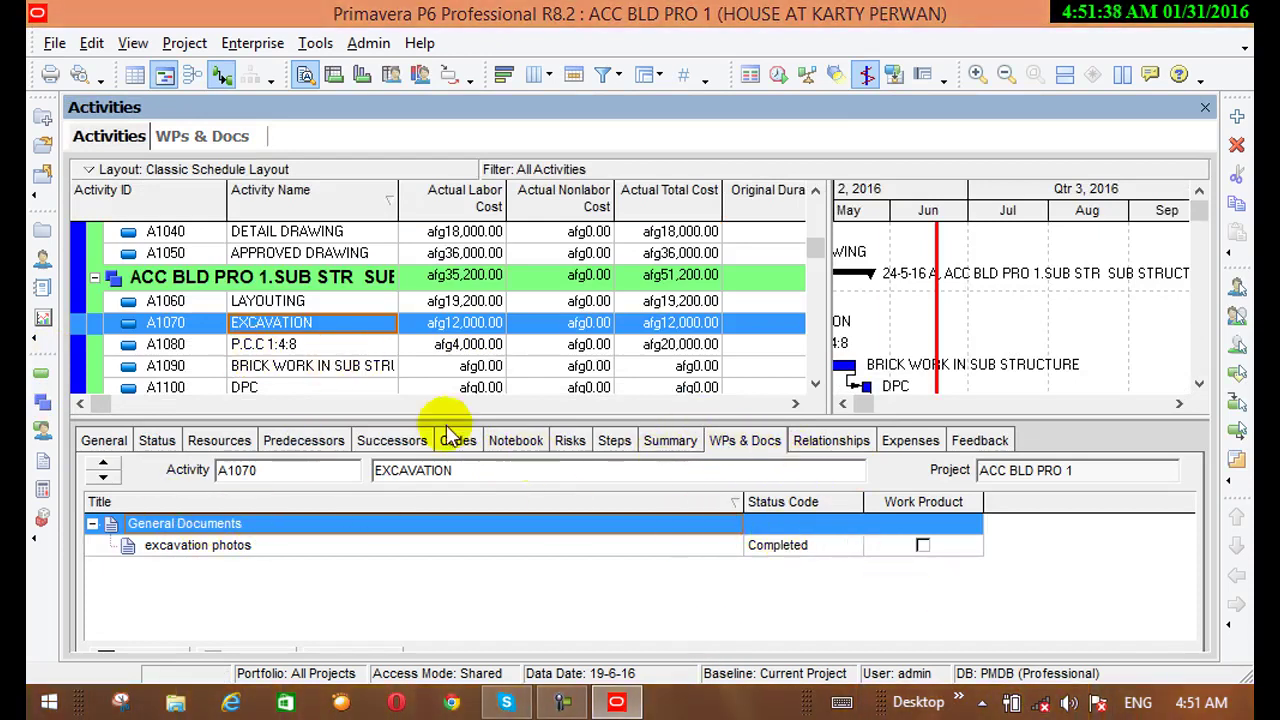
{"action": "left_click_drag", "start_coordinate": [471, 414], "coordinate": [491, 352]}
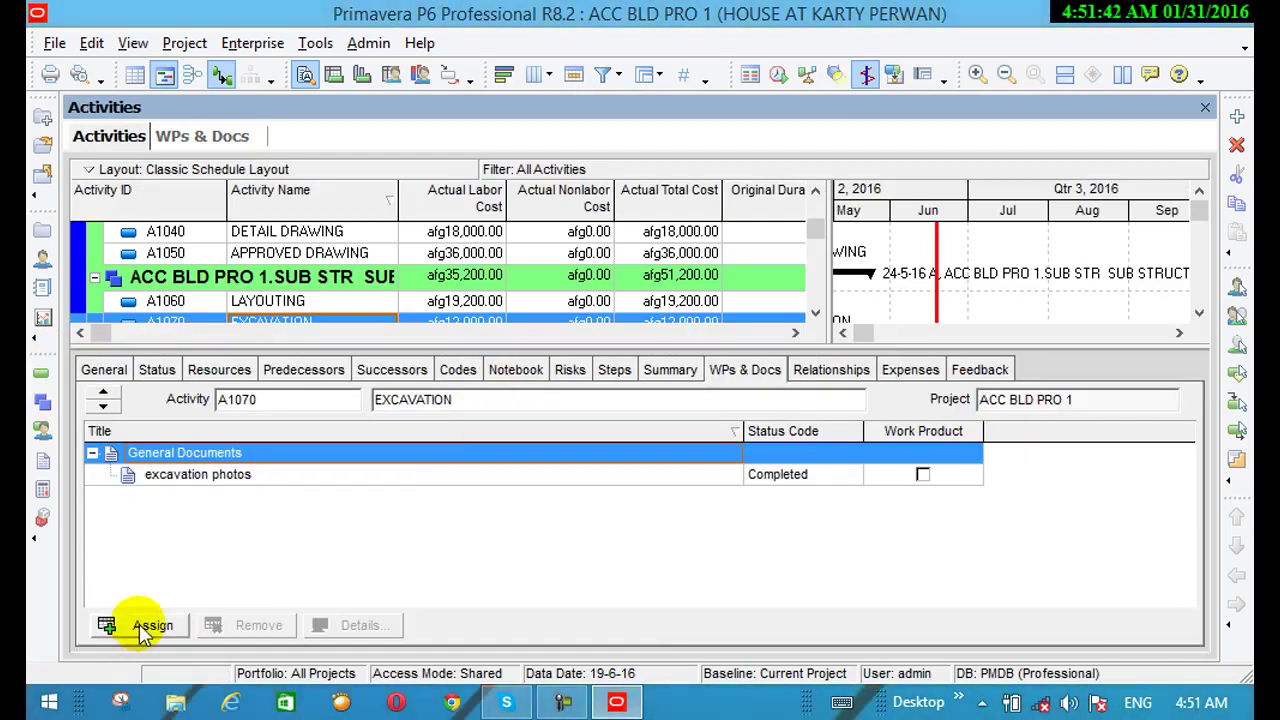
{"action": "left_click", "coordinate": [143, 628]}
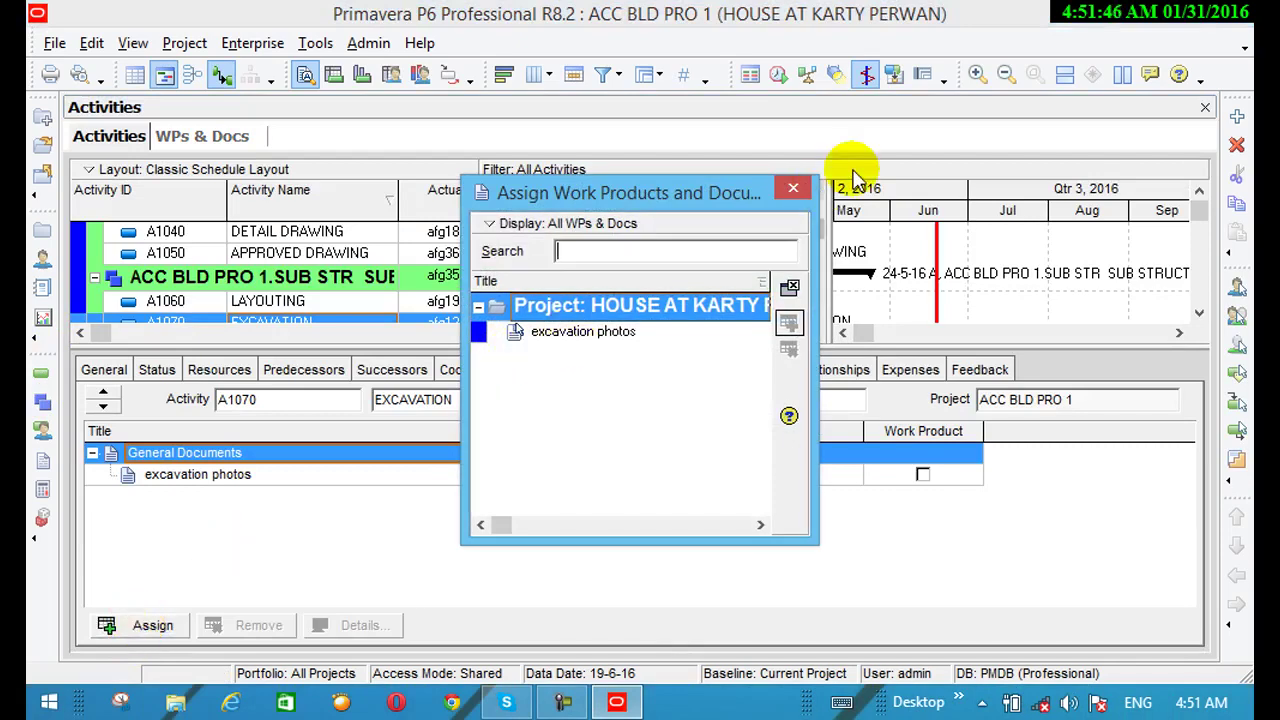
{"action": "left_click", "coordinate": [792, 189]}
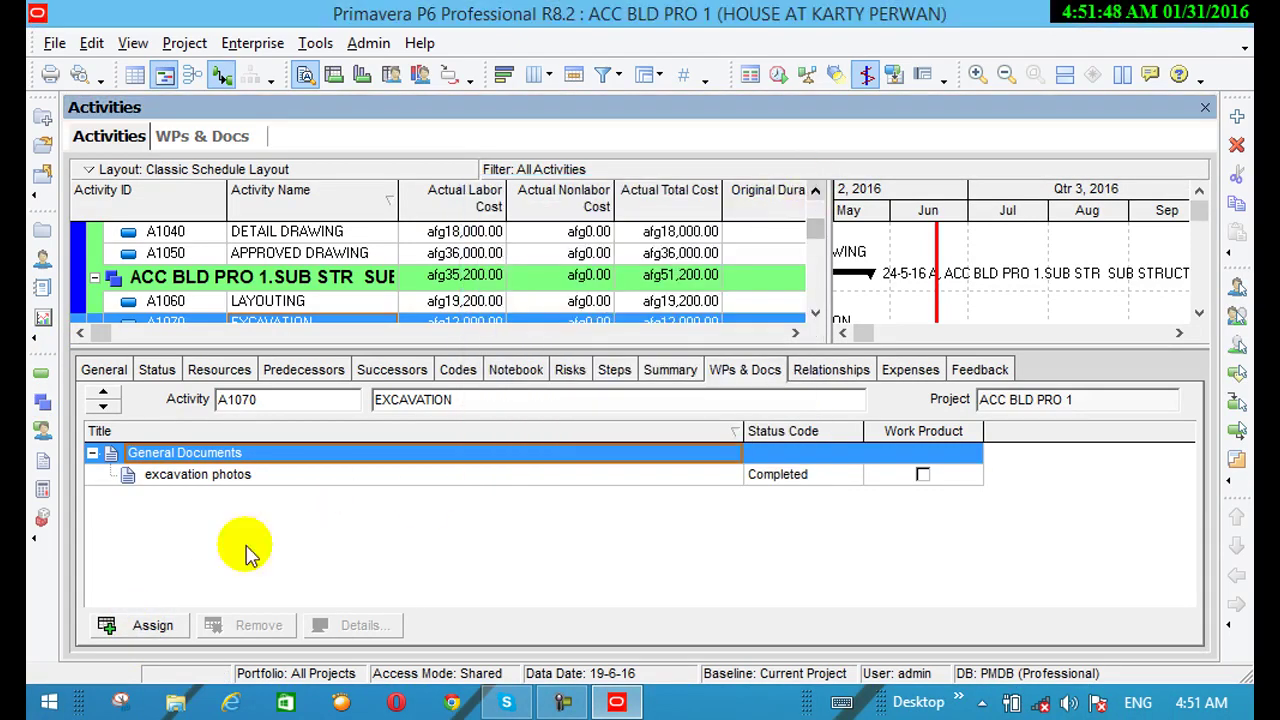
Step: Open the excavation photos document's details from the EXCAVATION activity, play its private location file in GOM Player and close the player
{"action": "left_click", "coordinate": [345, 480]}
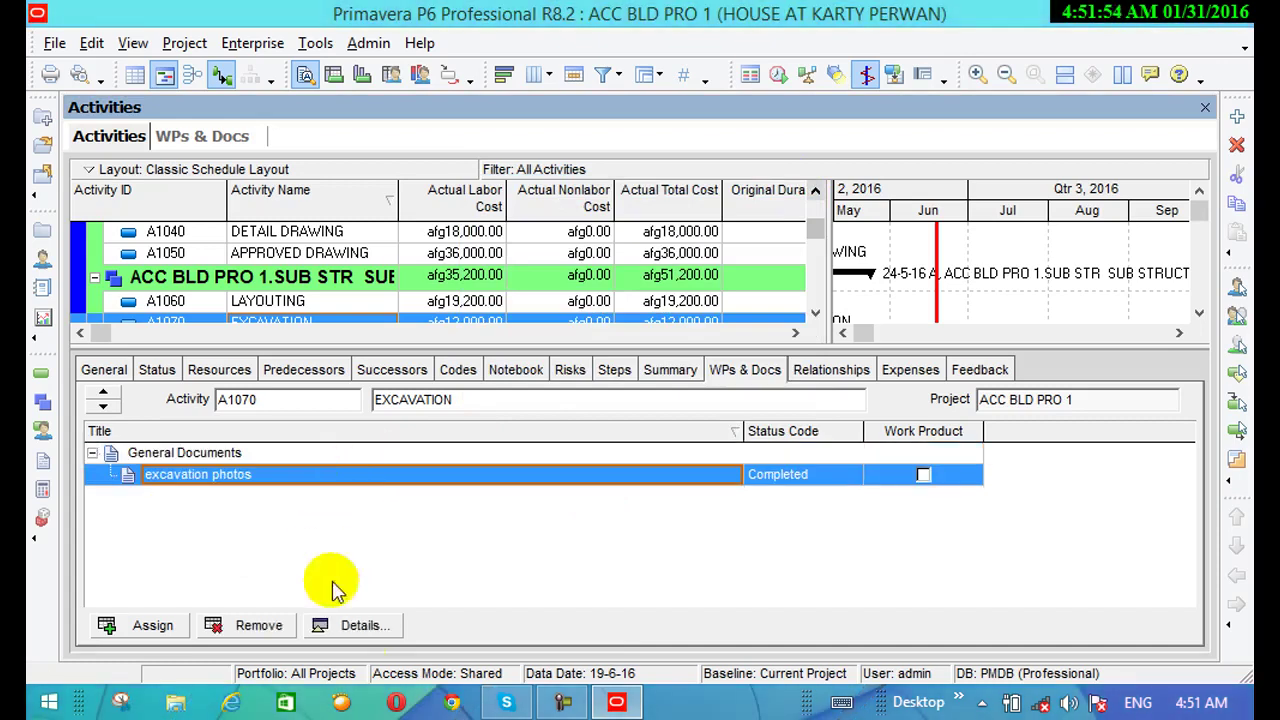
{"action": "left_click", "coordinate": [376, 630]}
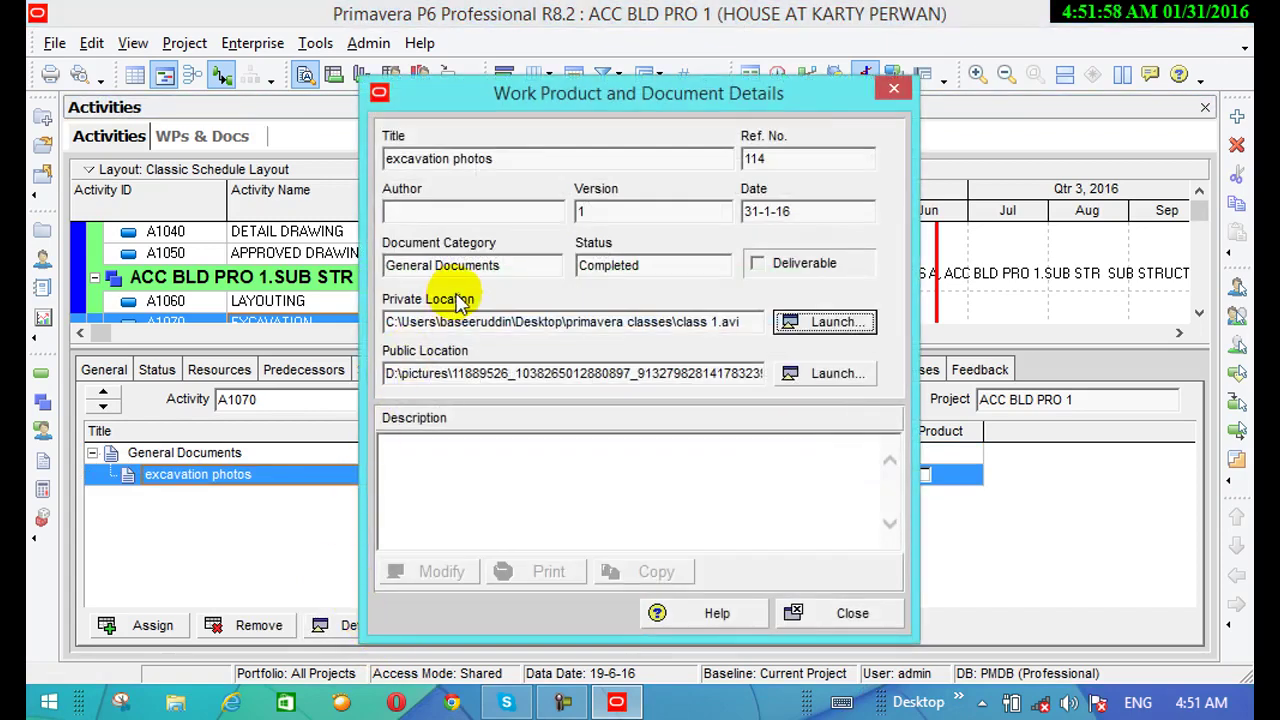
{"action": "left_click", "coordinate": [409, 216]}
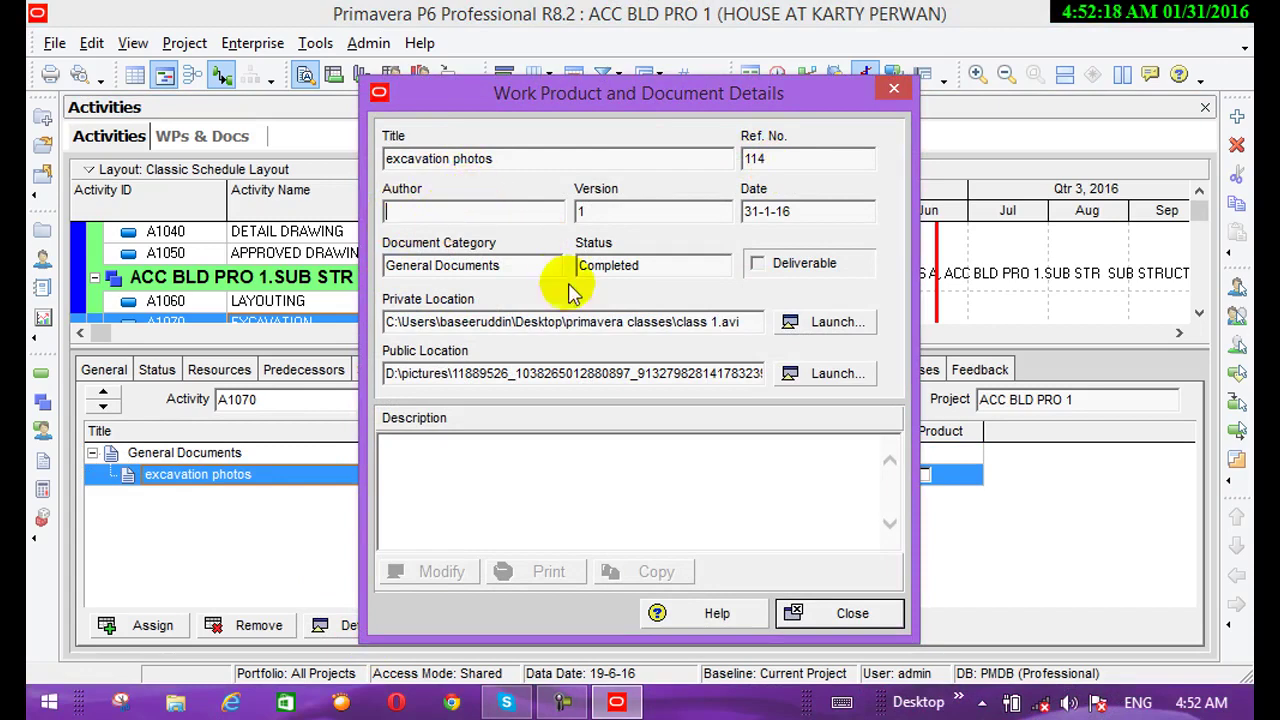
{"action": "left_click", "coordinate": [835, 330]}
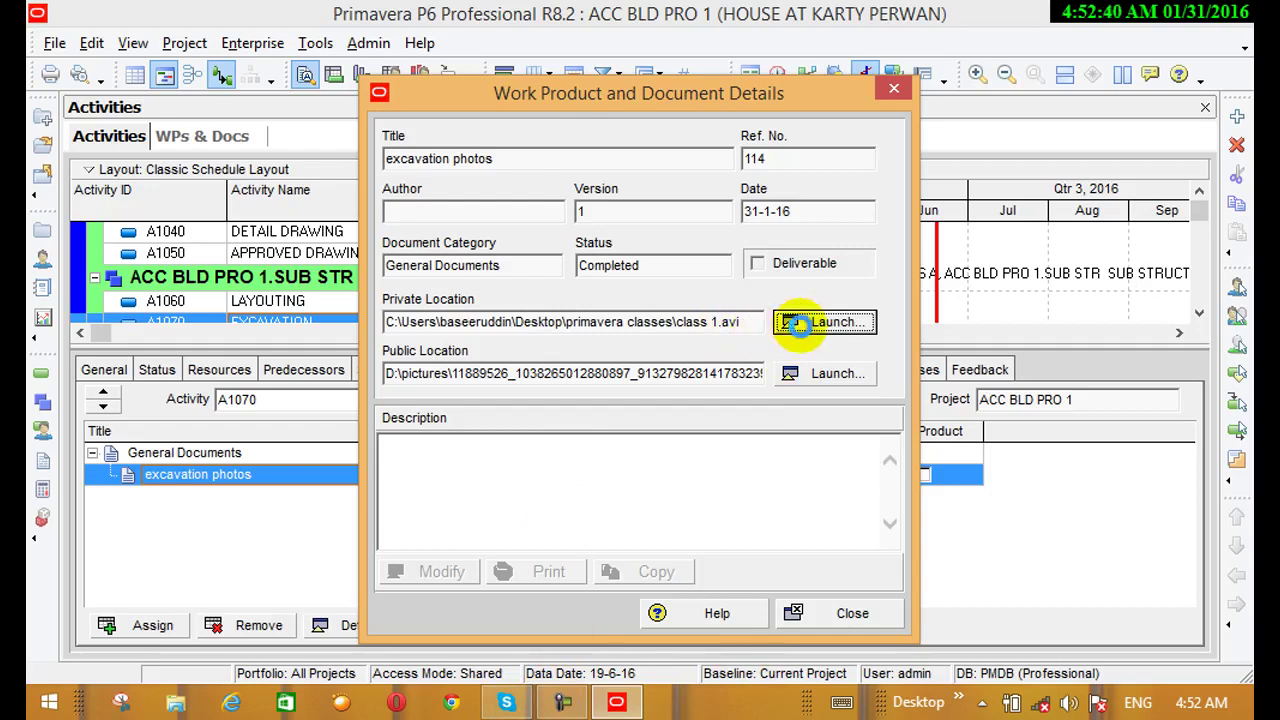
{"action": "left_click", "coordinate": [797, 323]}
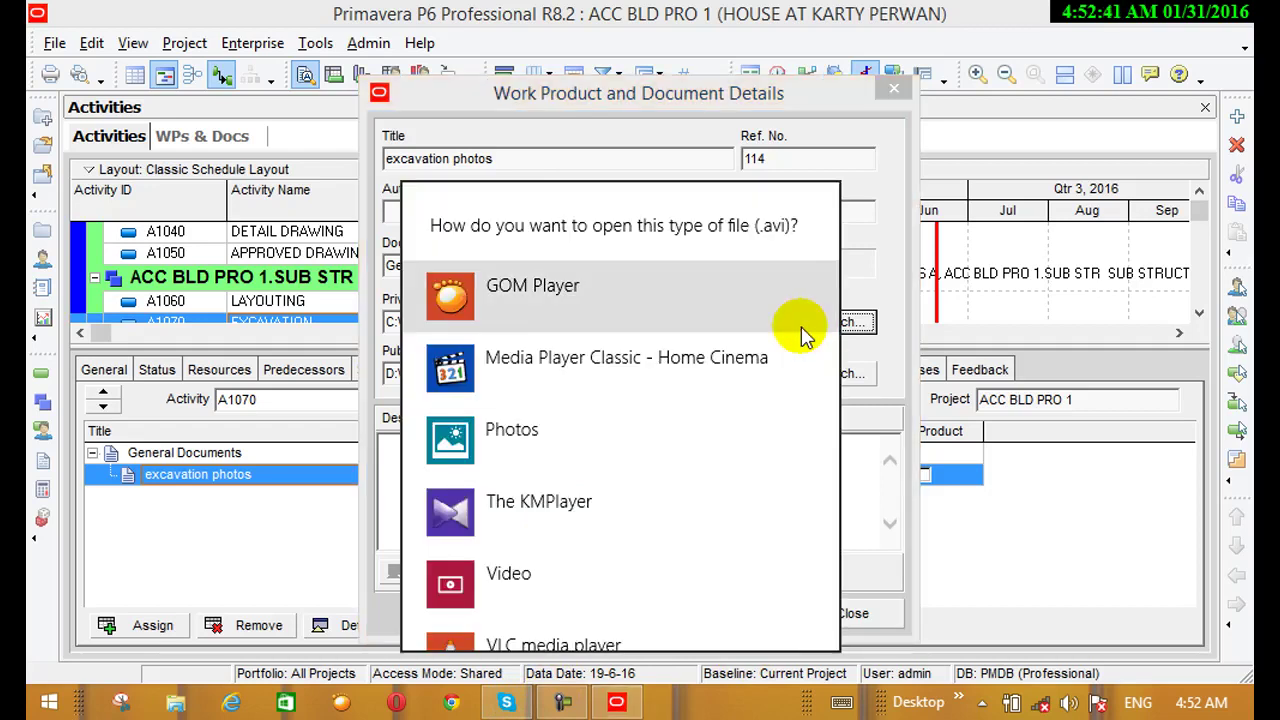
{"action": "left_click", "coordinate": [548, 310]}
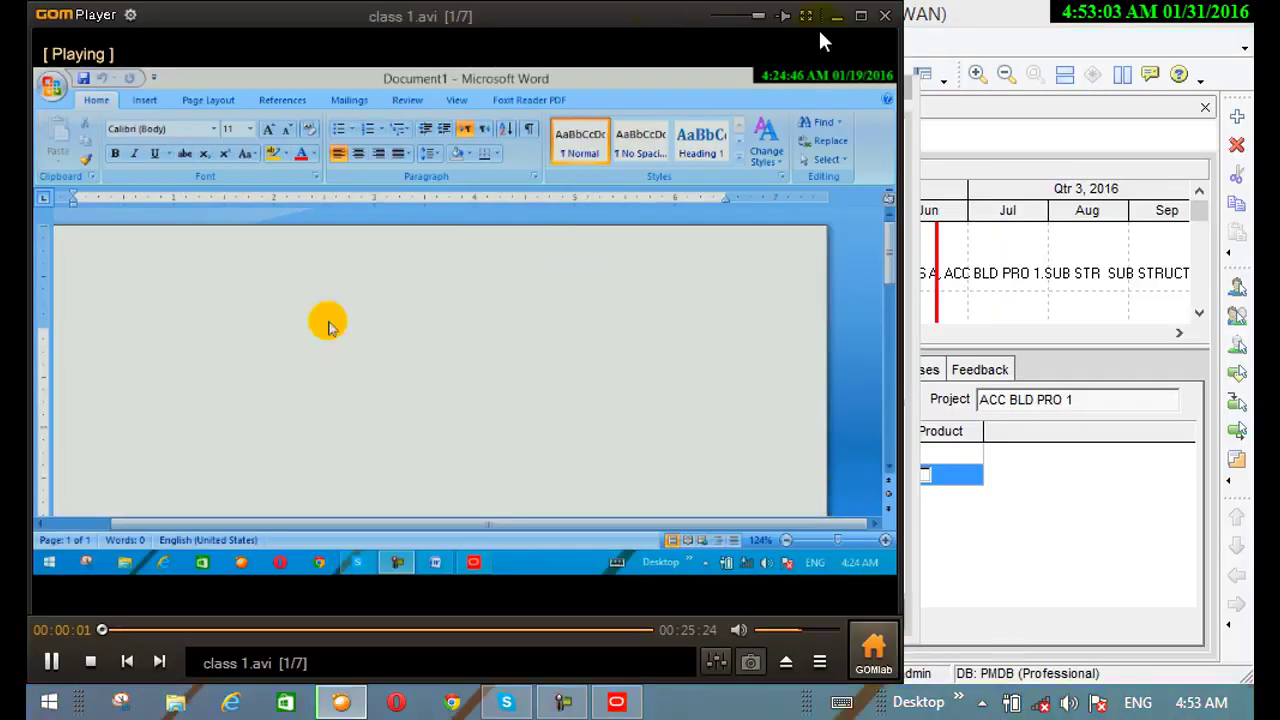
{"action": "left_click", "coordinate": [885, 15]}
Step: Launch the document's public location image, and close both the image viewer and the document details
{"action": "left_click", "coordinate": [843, 378]}
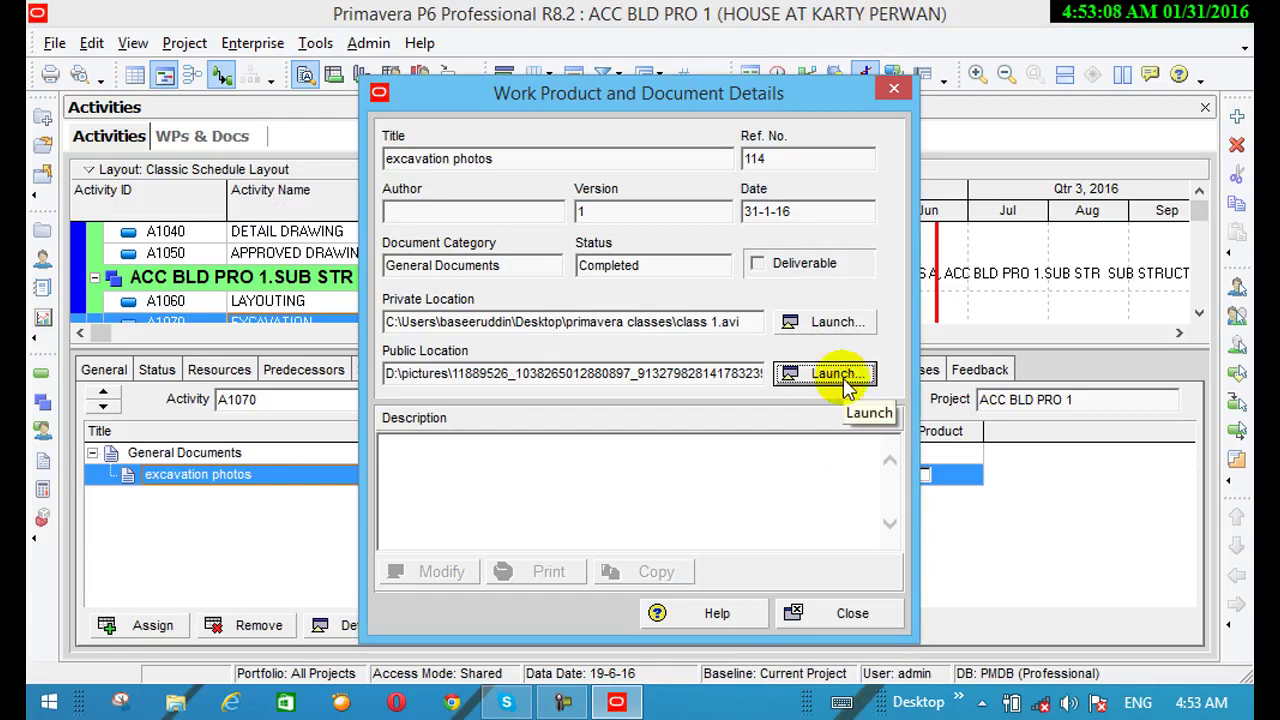
{"action": "left_click", "coordinate": [835, 374]}
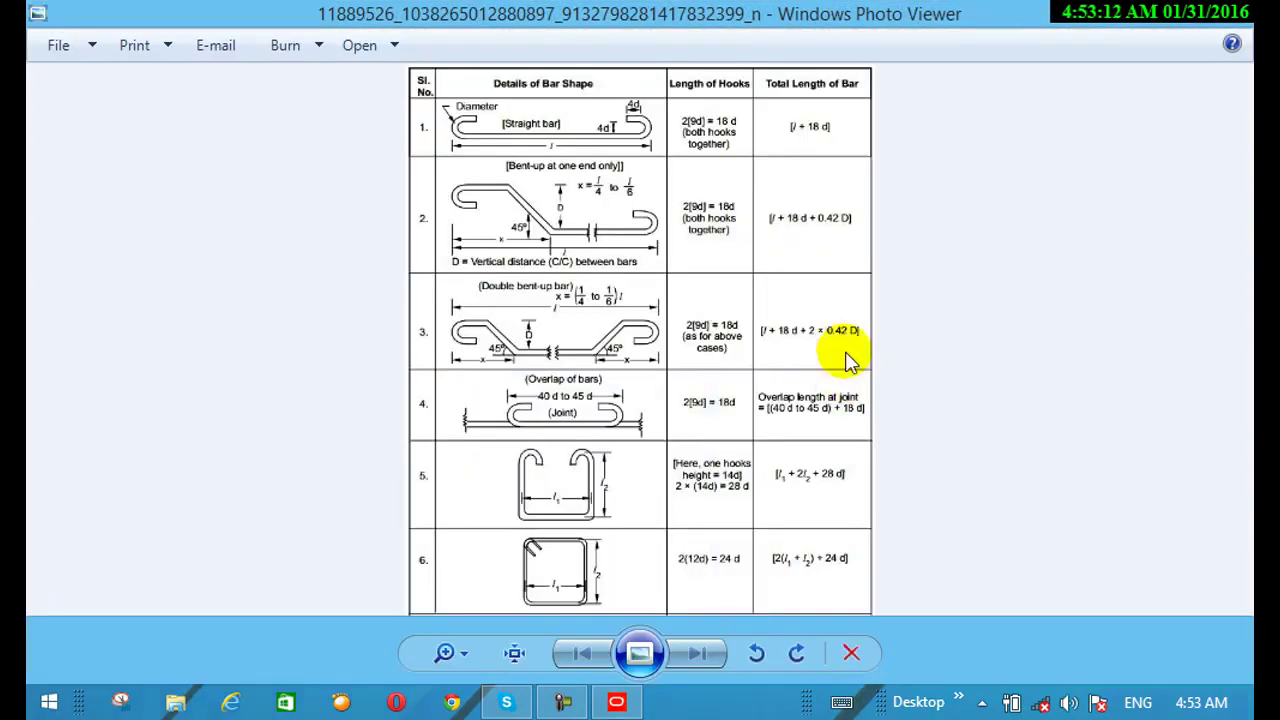
{"action": "left_click", "coordinate": [1243, 24]}
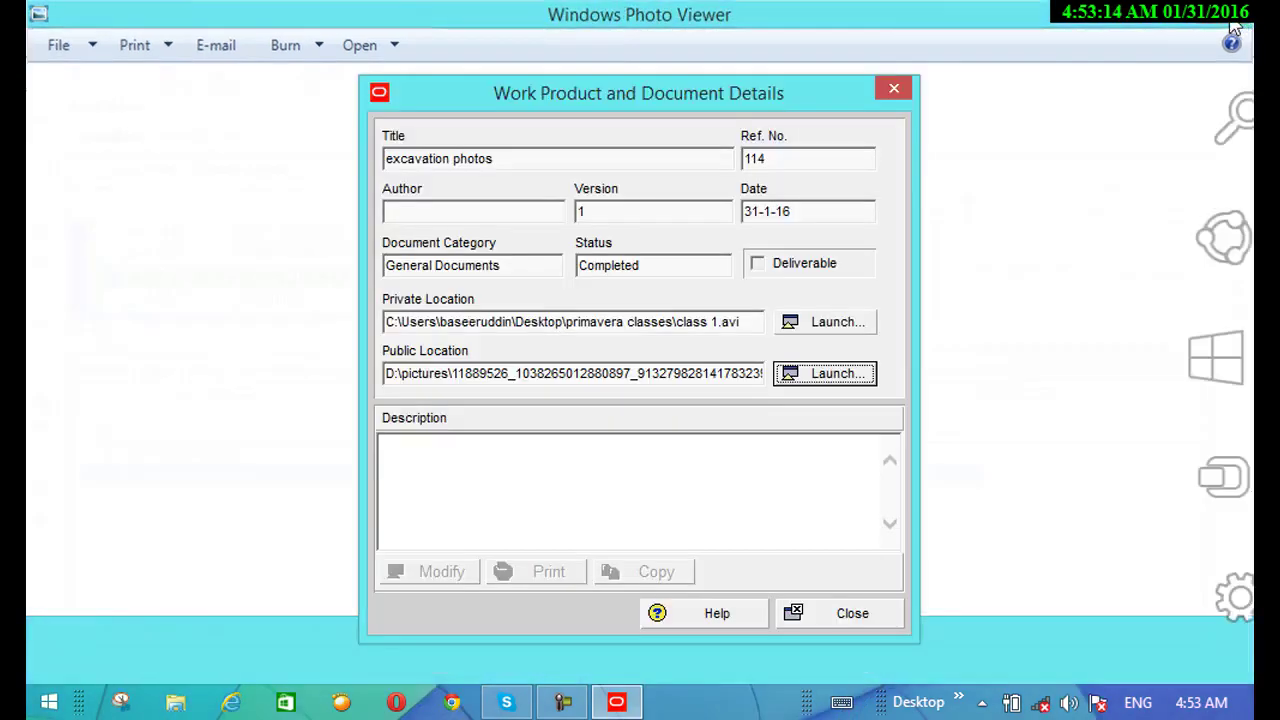
{"action": "left_click", "coordinate": [894, 90]}
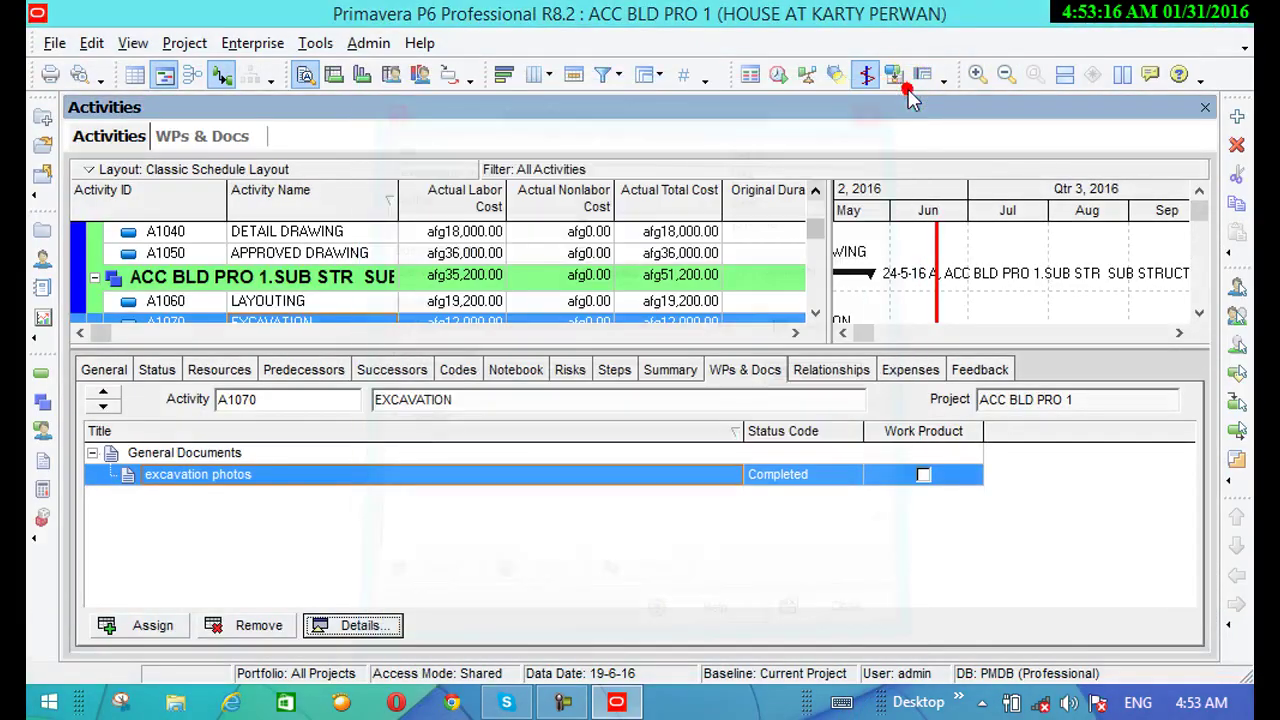
Step: In the project's work products and documents, mark the excavation photos document as deliverable and enter the author's name
{"action": "left_click", "coordinate": [190, 45]}
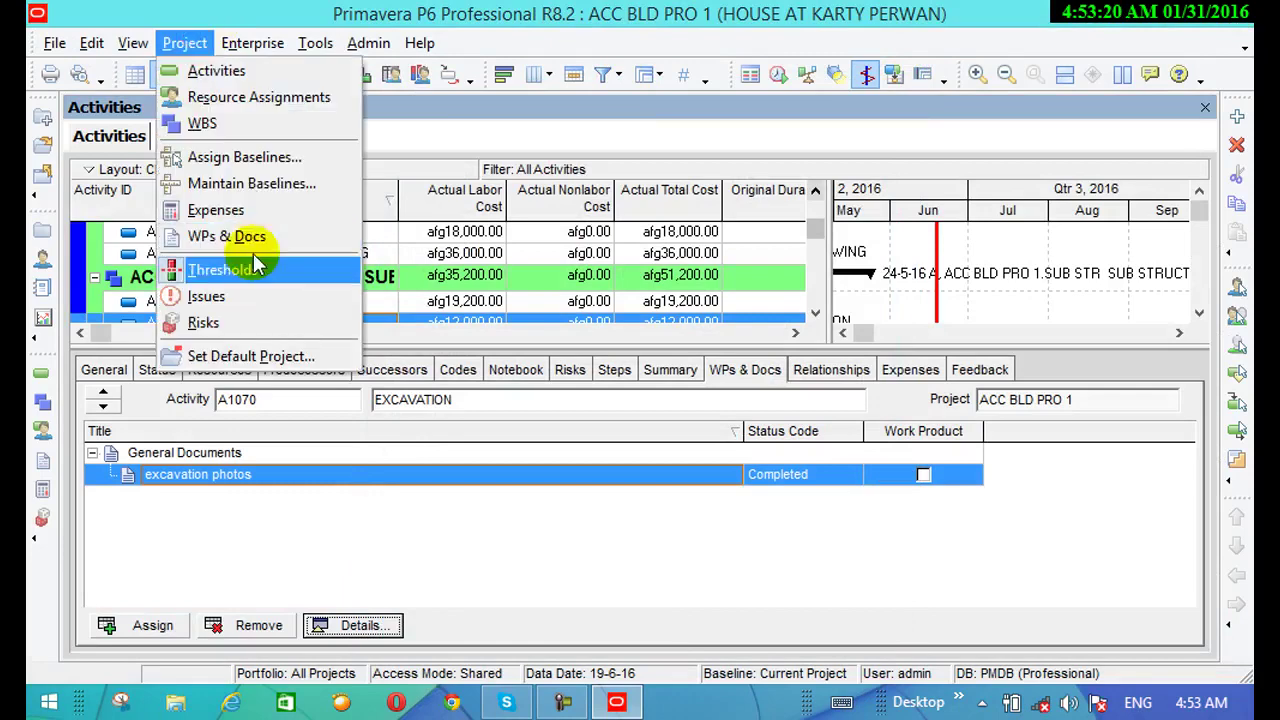
{"action": "left_click", "coordinate": [257, 238]}
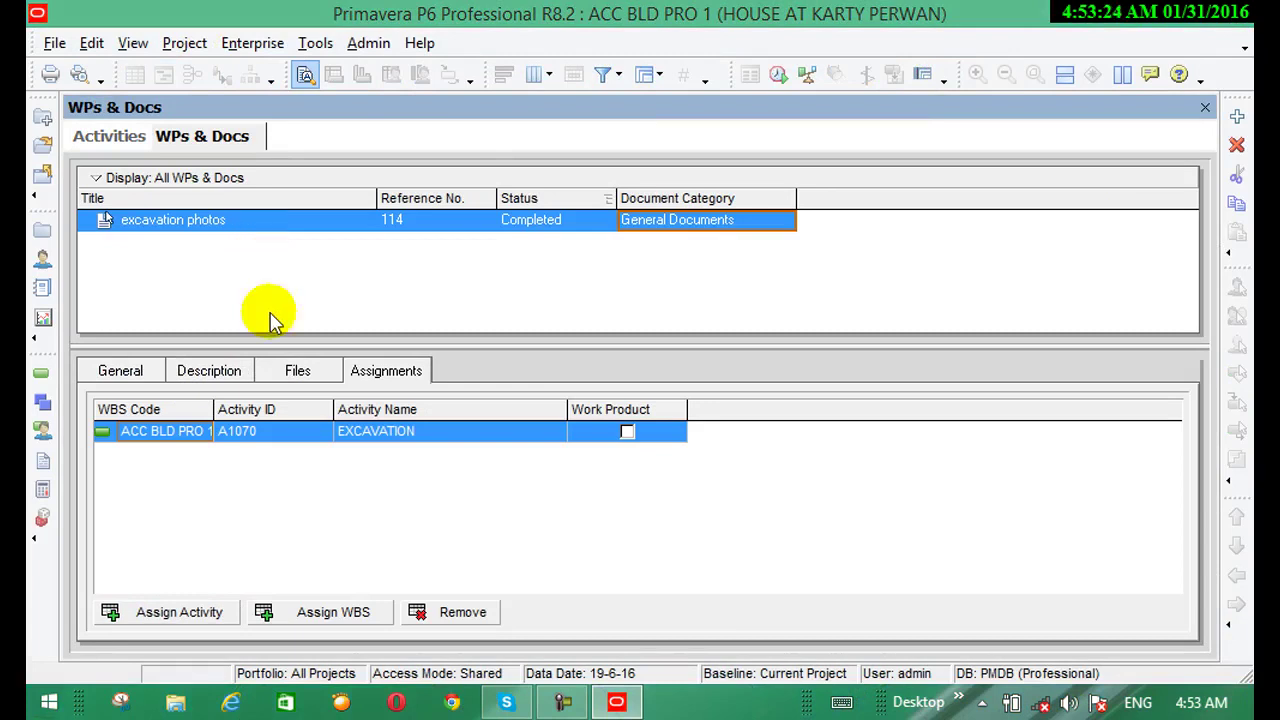
{"action": "left_click", "coordinate": [295, 384]}
{"action": "left_click", "coordinate": [291, 380]}
{"action": "left_click", "coordinate": [230, 378]}
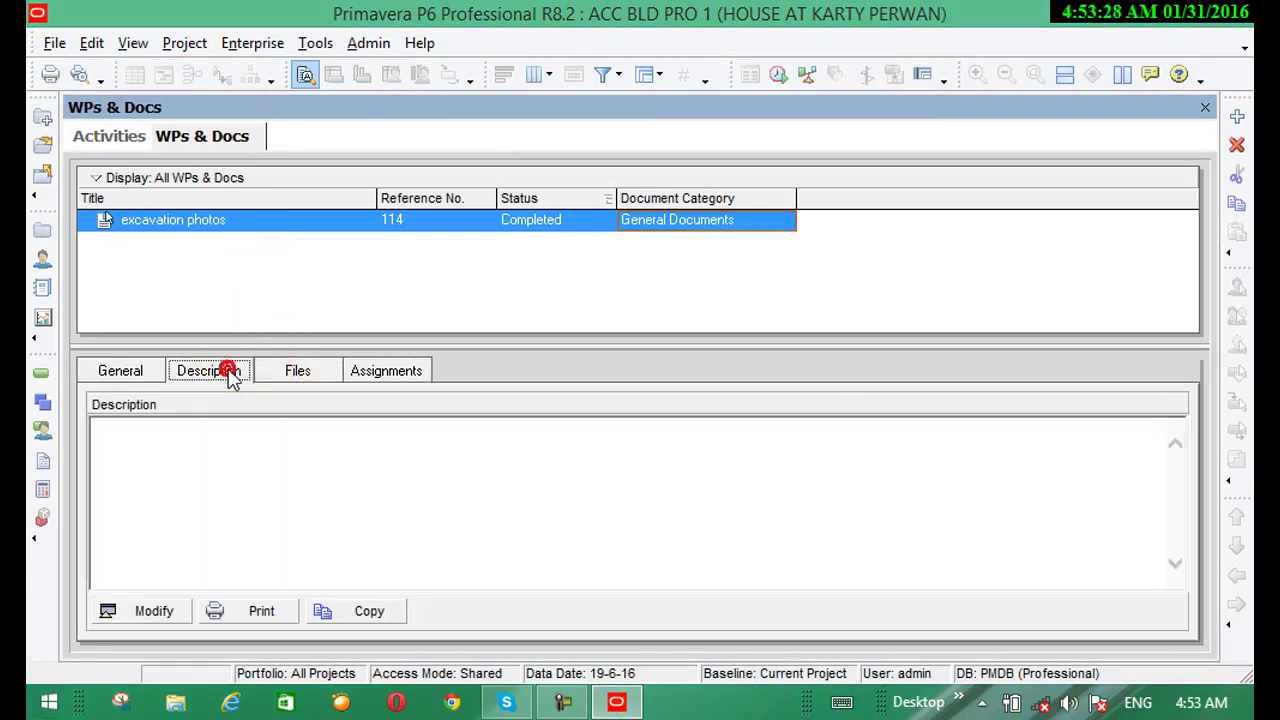
{"action": "left_click", "coordinate": [155, 372]}
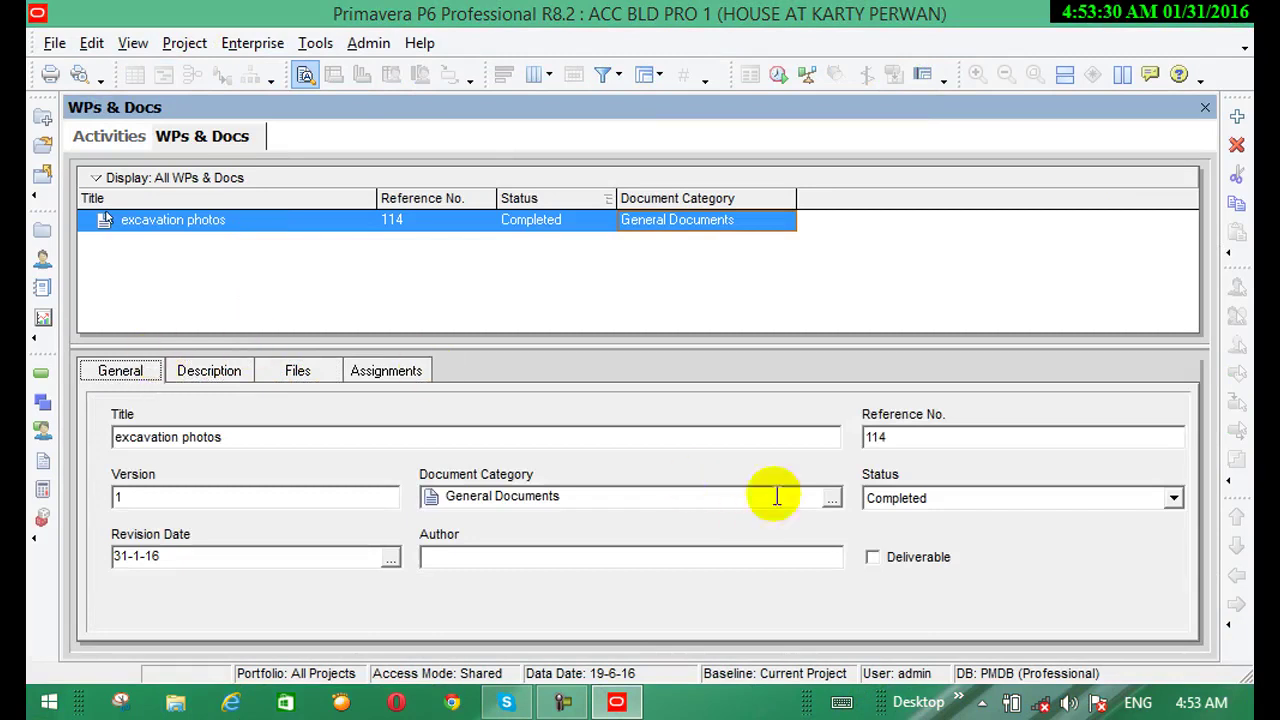
{"action": "left_click", "coordinate": [874, 562]}
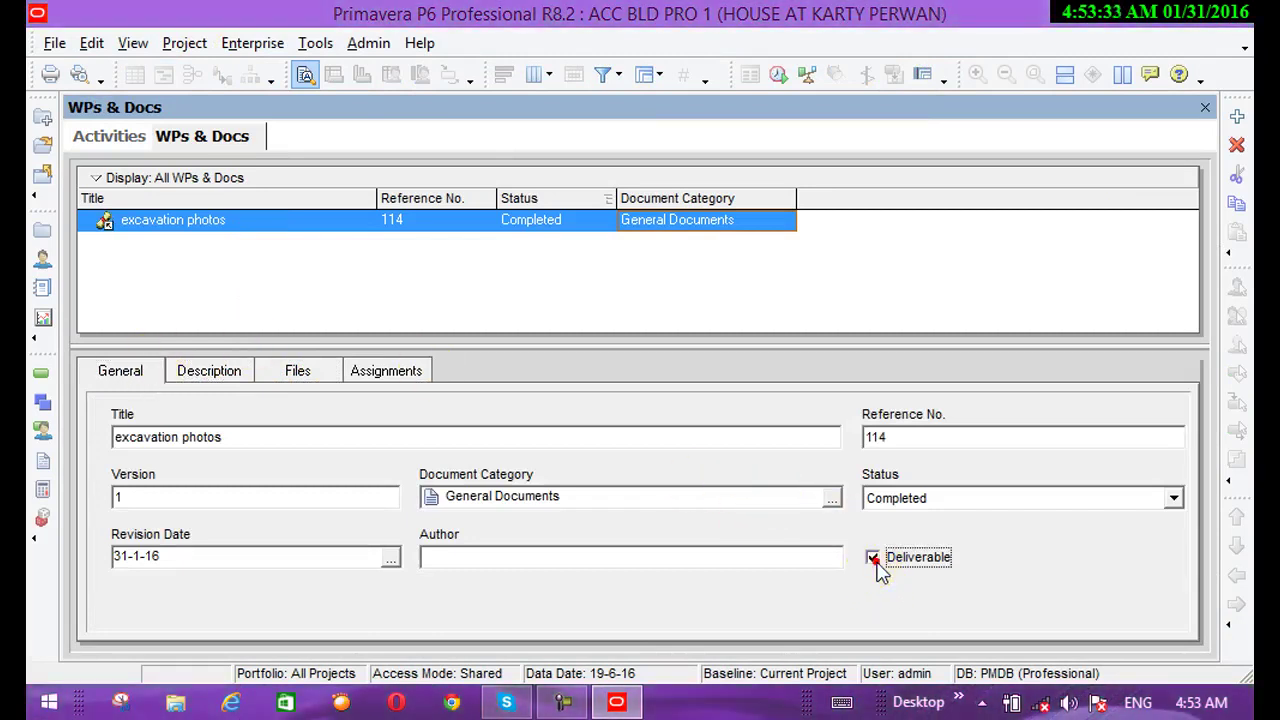
{"action": "left_click", "coordinate": [550, 556]}
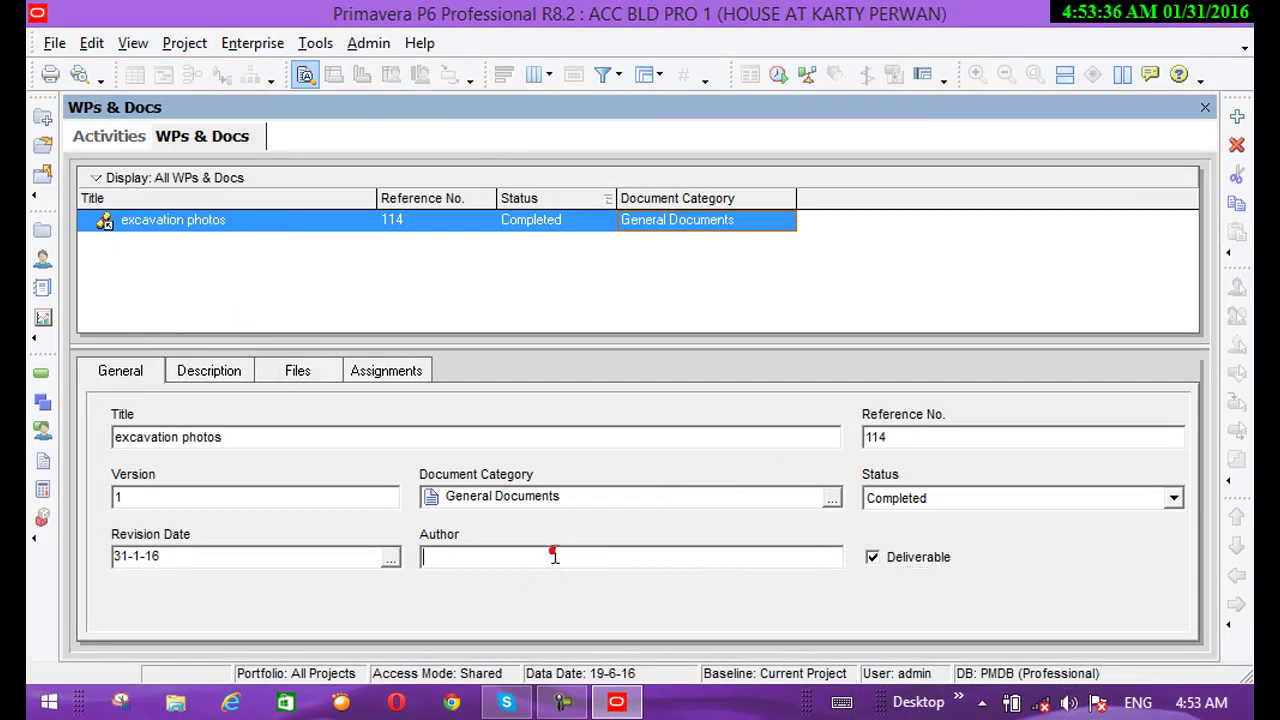
{"action": "type", "text": "ali"}
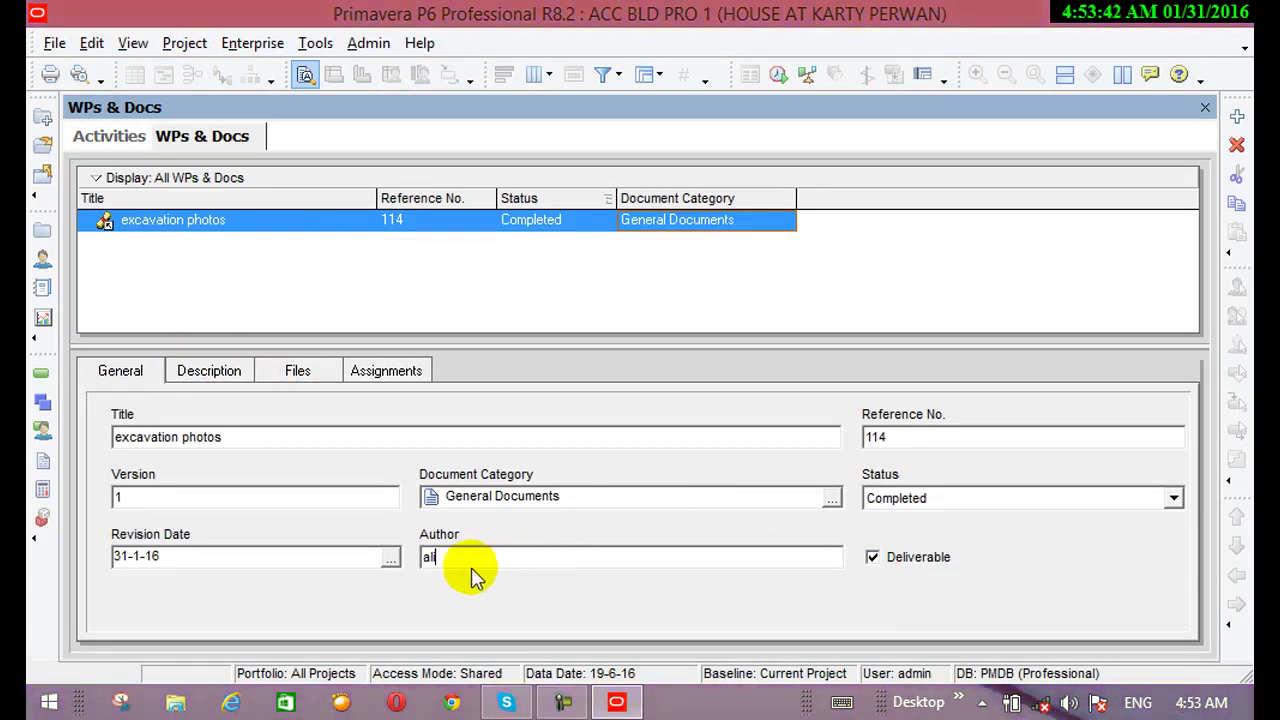
Step: Review the EXCAVATION activity's resources and its predecessor and successor relationships
{"action": "left_click", "coordinate": [42, 371]}
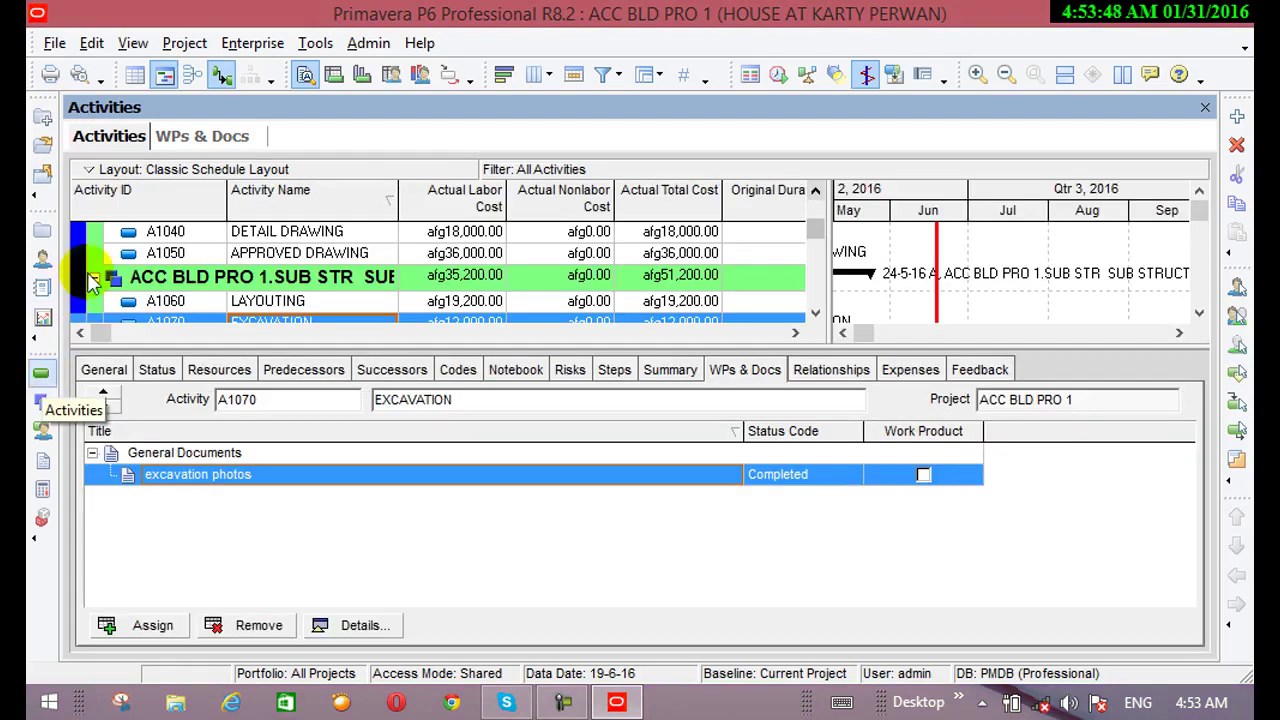
{"action": "left_click", "coordinate": [864, 374]}
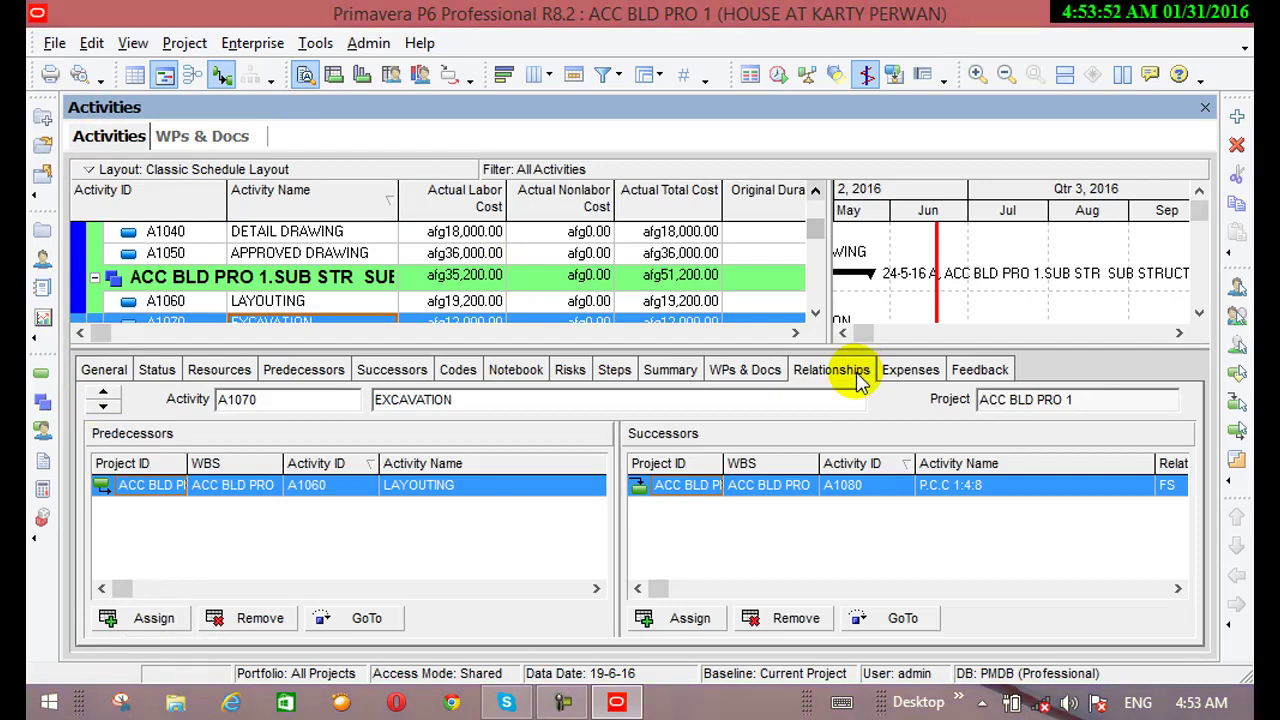
{"action": "left_click", "coordinate": [219, 370]}
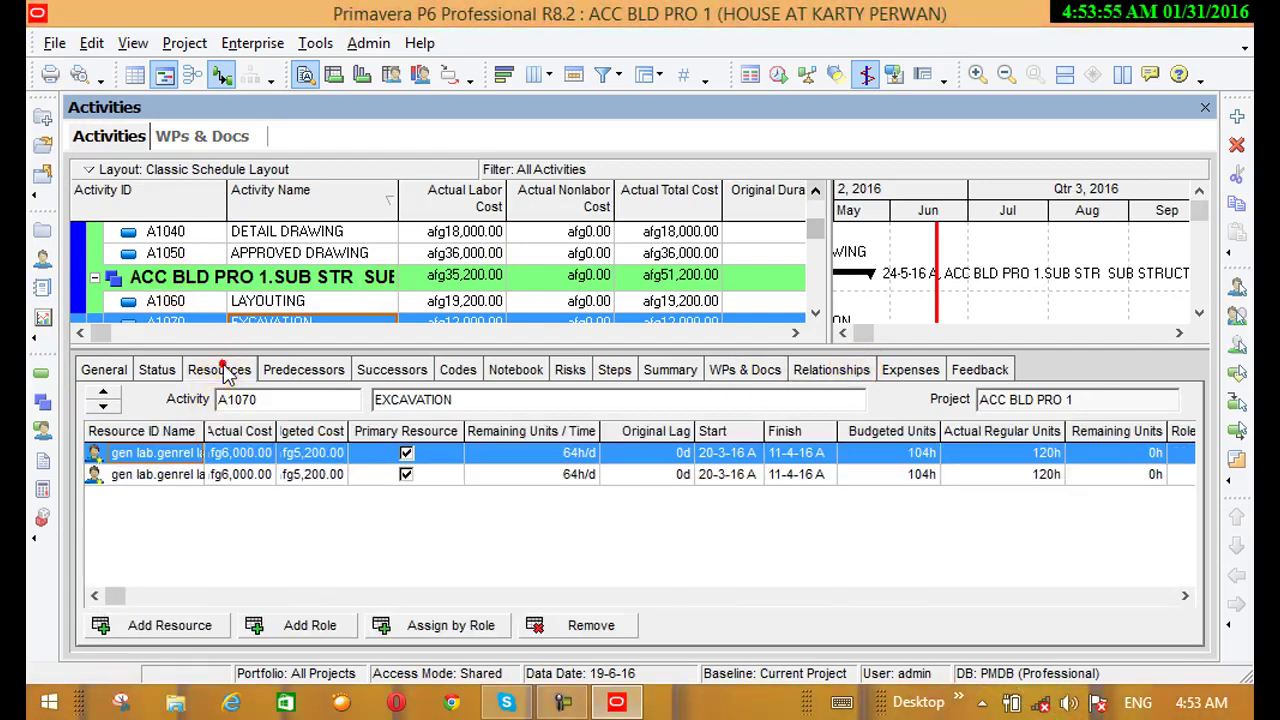
{"action": "left_click", "coordinate": [838, 372]}
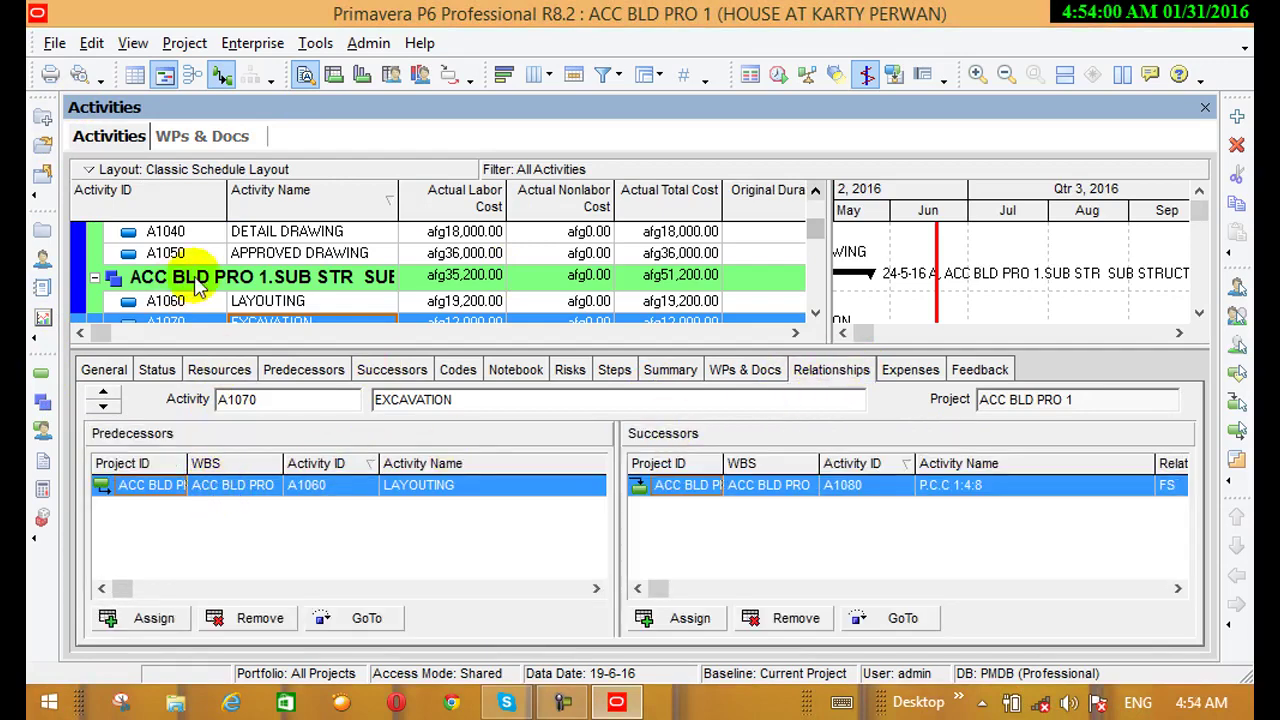
{"action": "left_click", "coordinate": [816, 314]}
{"action": "left_click", "coordinate": [816, 314]}
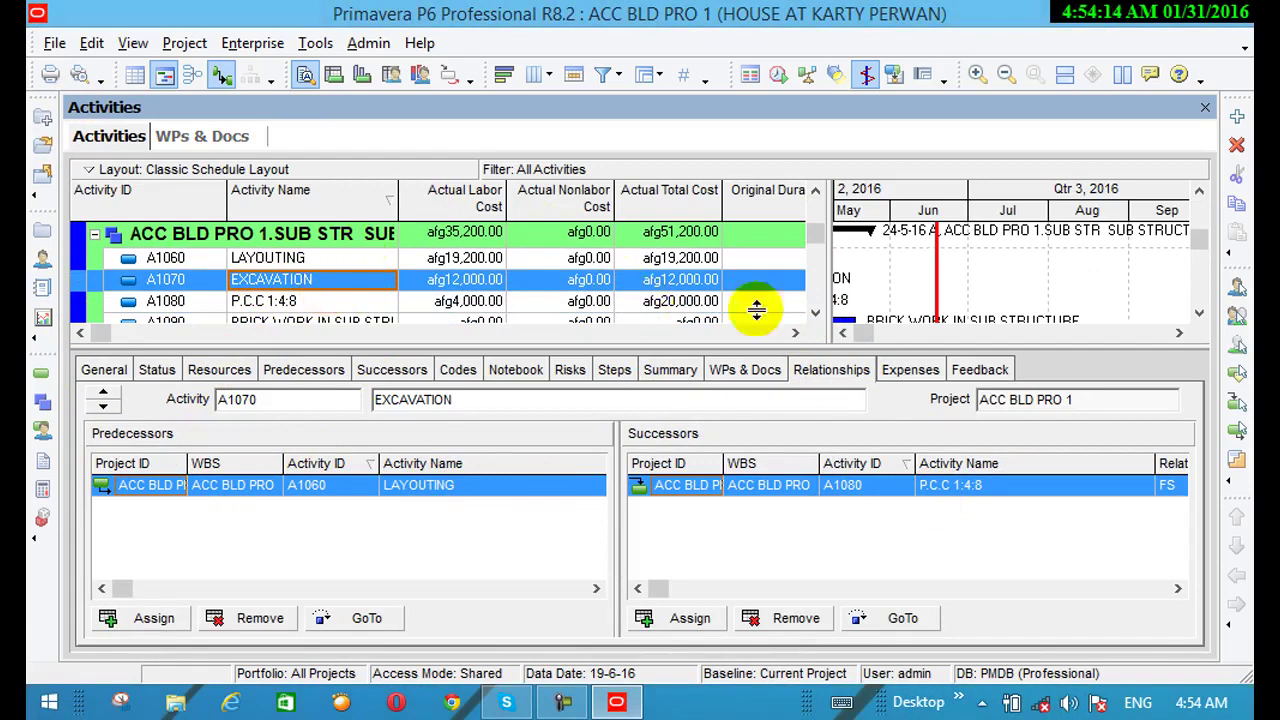
Step: Add an expense item named "foods and driksd" to the EXCAVATION activity
{"action": "left_click", "coordinate": [916, 376]}
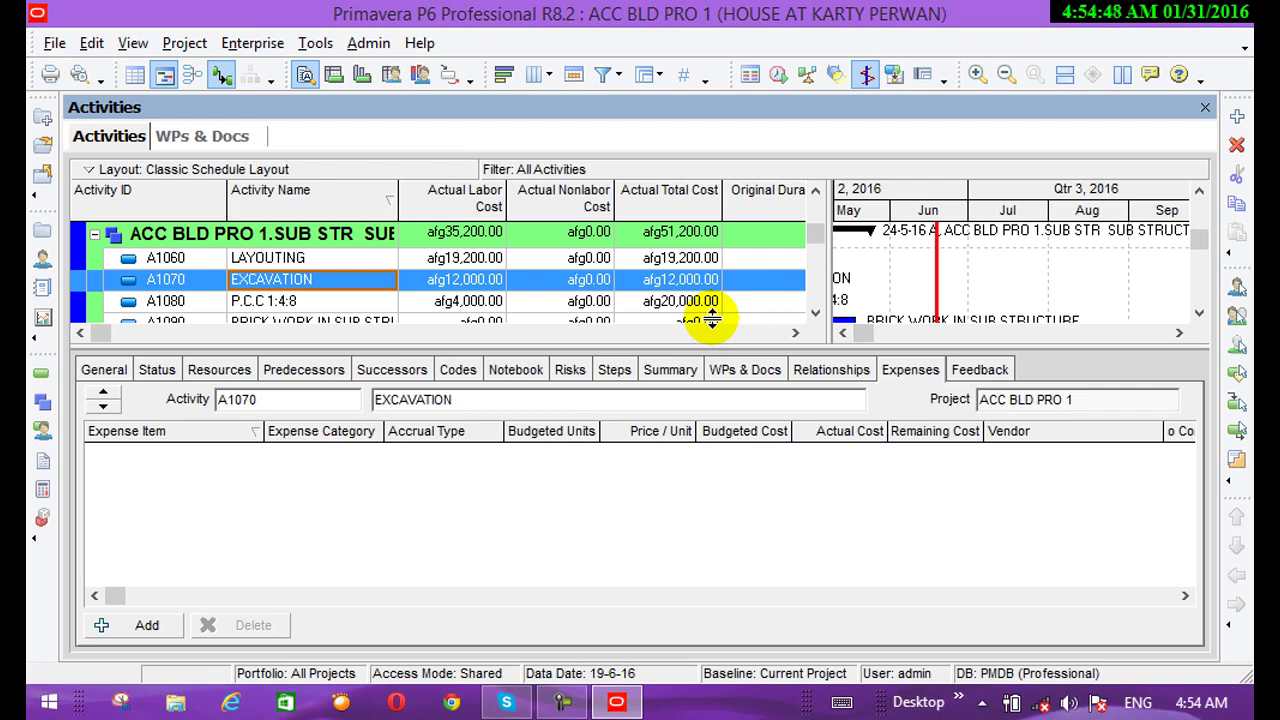
{"action": "left_click", "coordinate": [152, 625]}
{"action": "right_click", "coordinate": [150, 626]}
{"action": "left_click", "coordinate": [154, 544]}
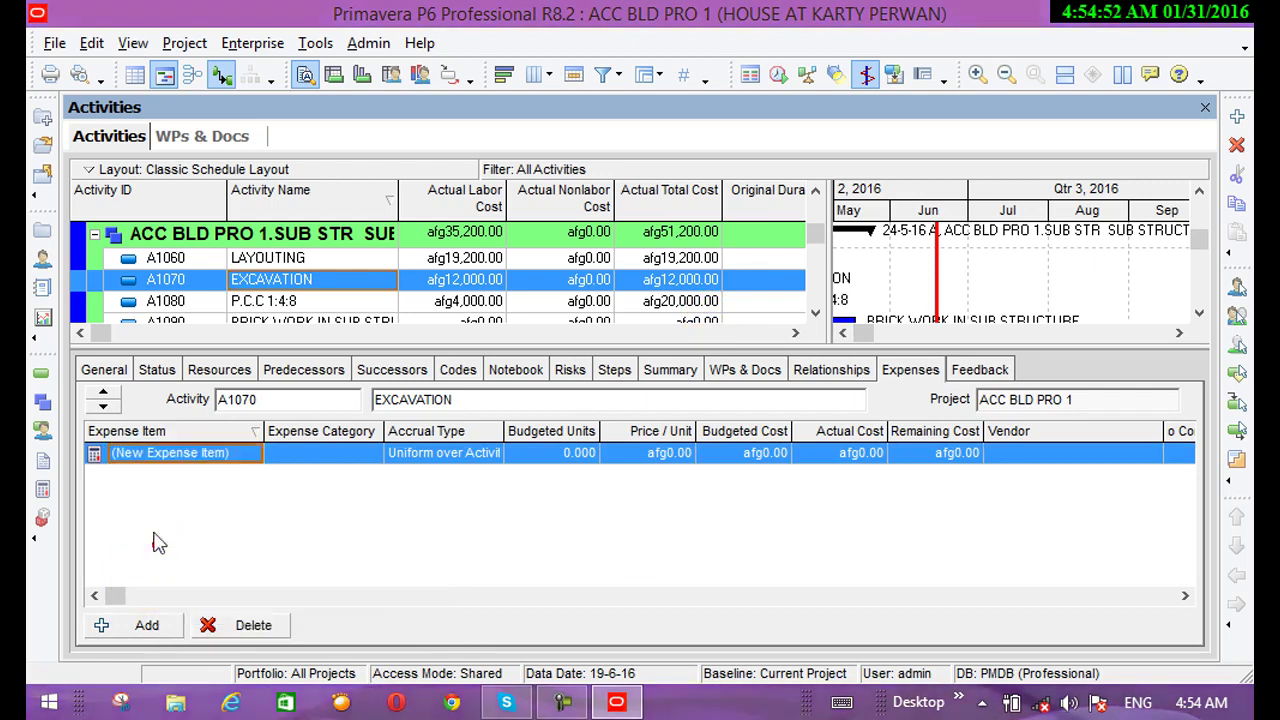
{"action": "left_click", "coordinate": [238, 452]}
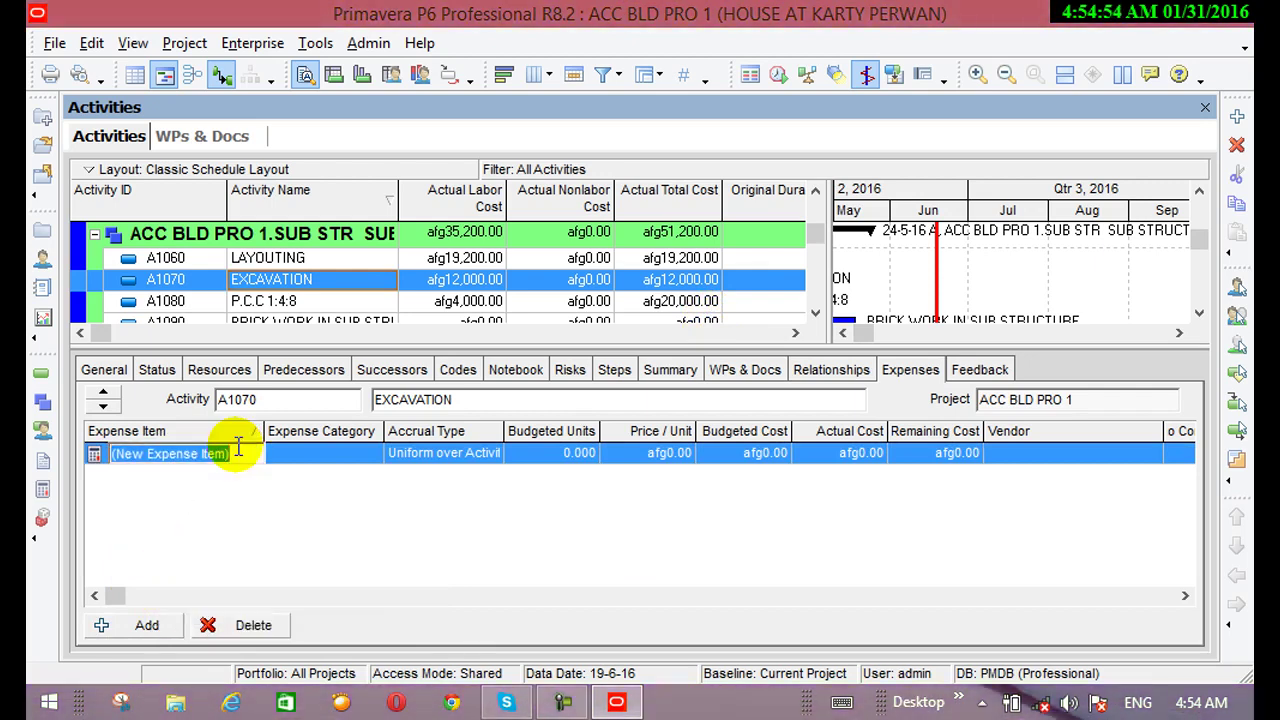
{"action": "type", "text": "foot"}
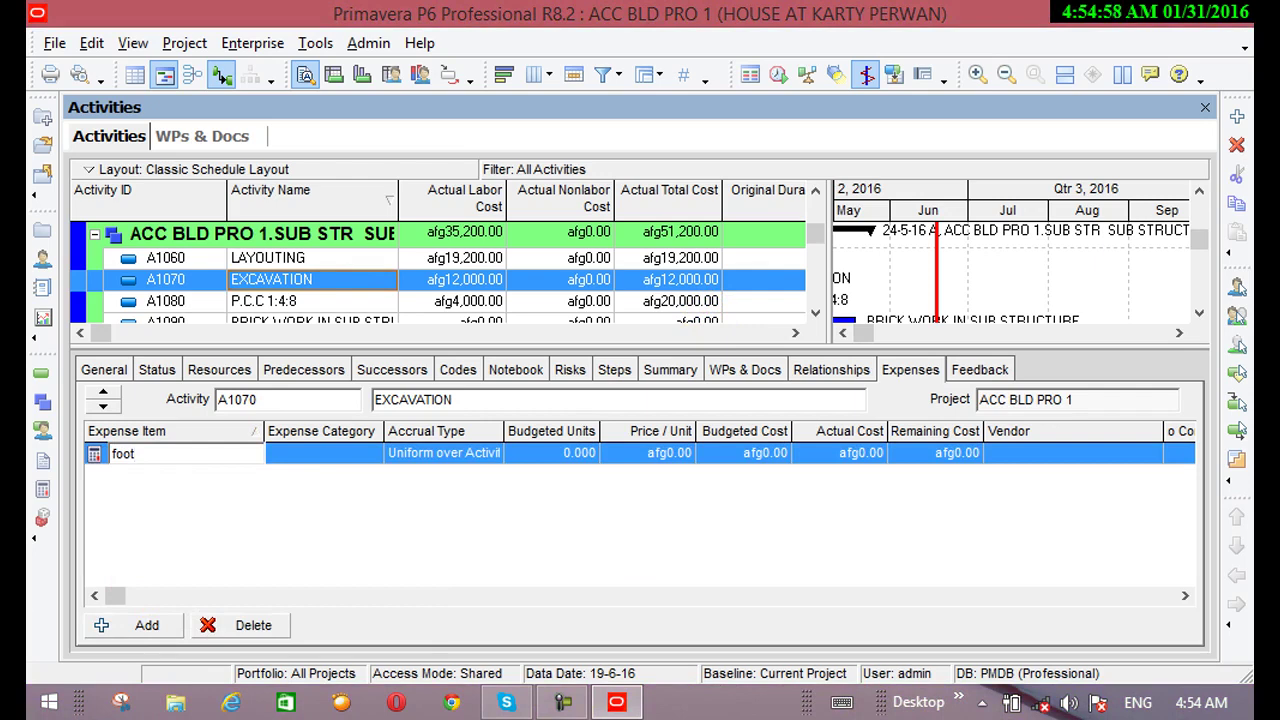
{"action": "key", "text": "BackSpace"}
{"action": "type", "text": "ds a"}
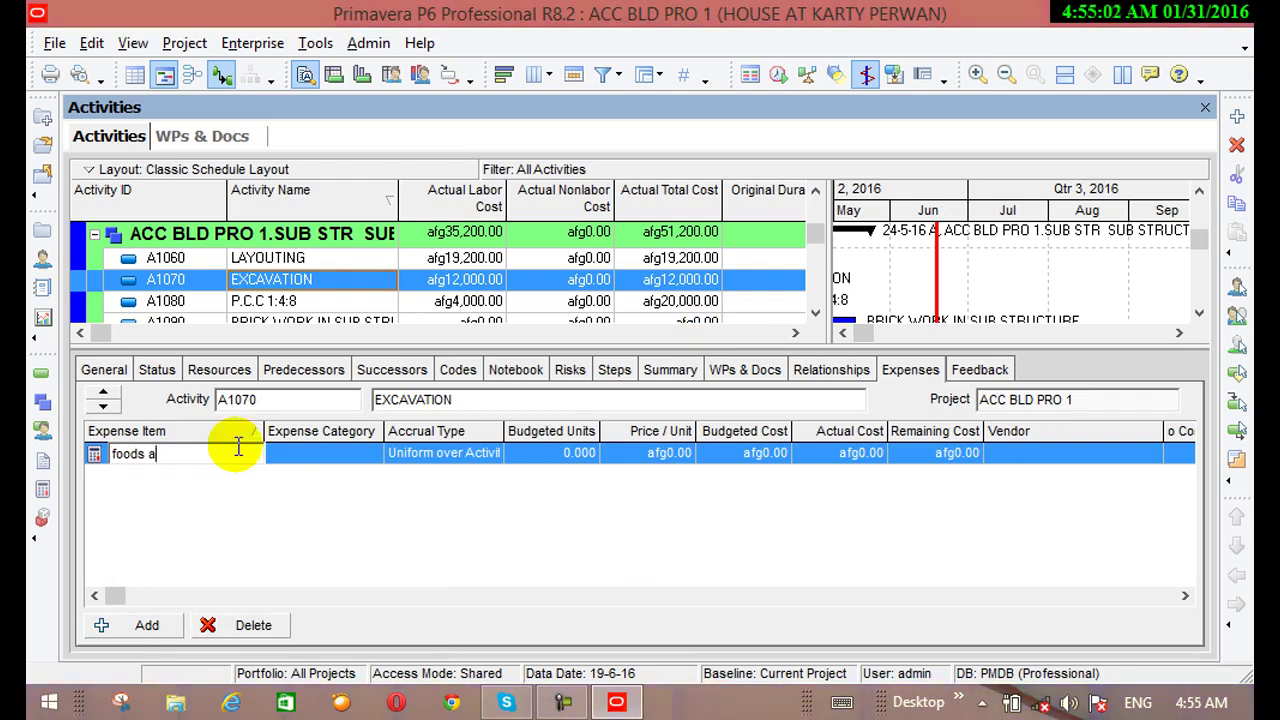
{"action": "type", "text": "nd "}
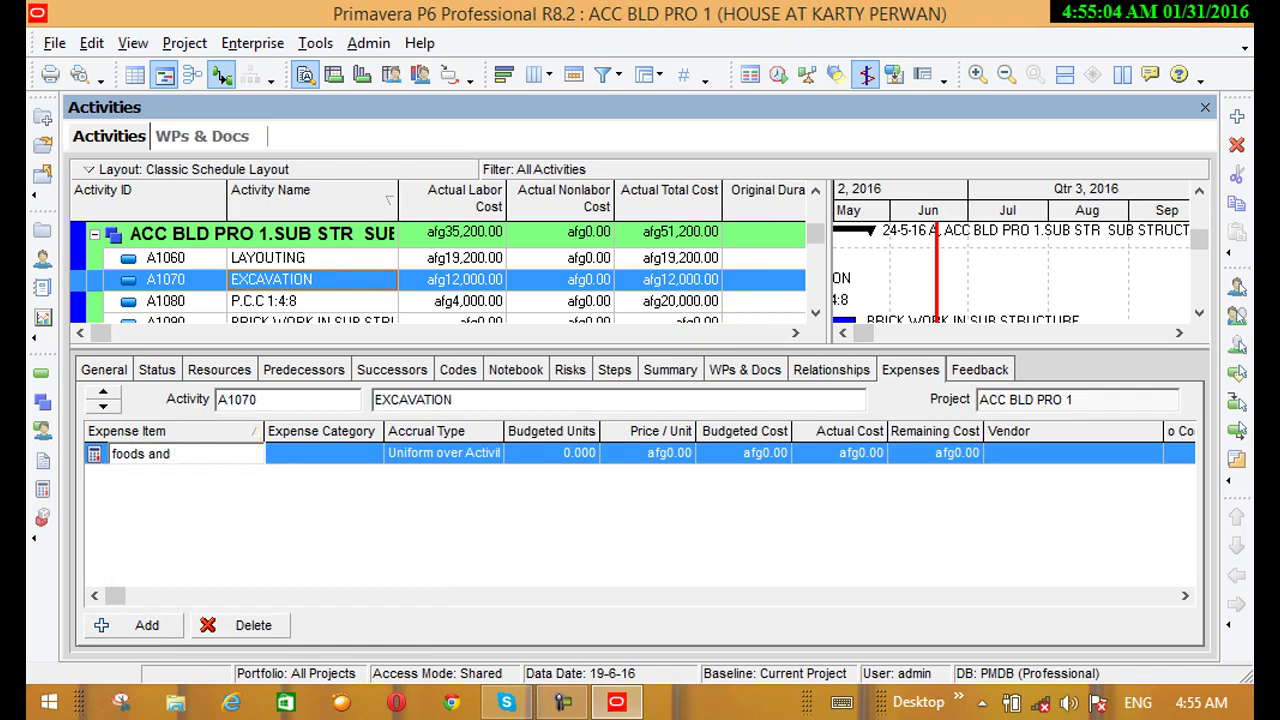
{"action": "type", "text": "driksd"}
{"action": "key", "text": "Return"}
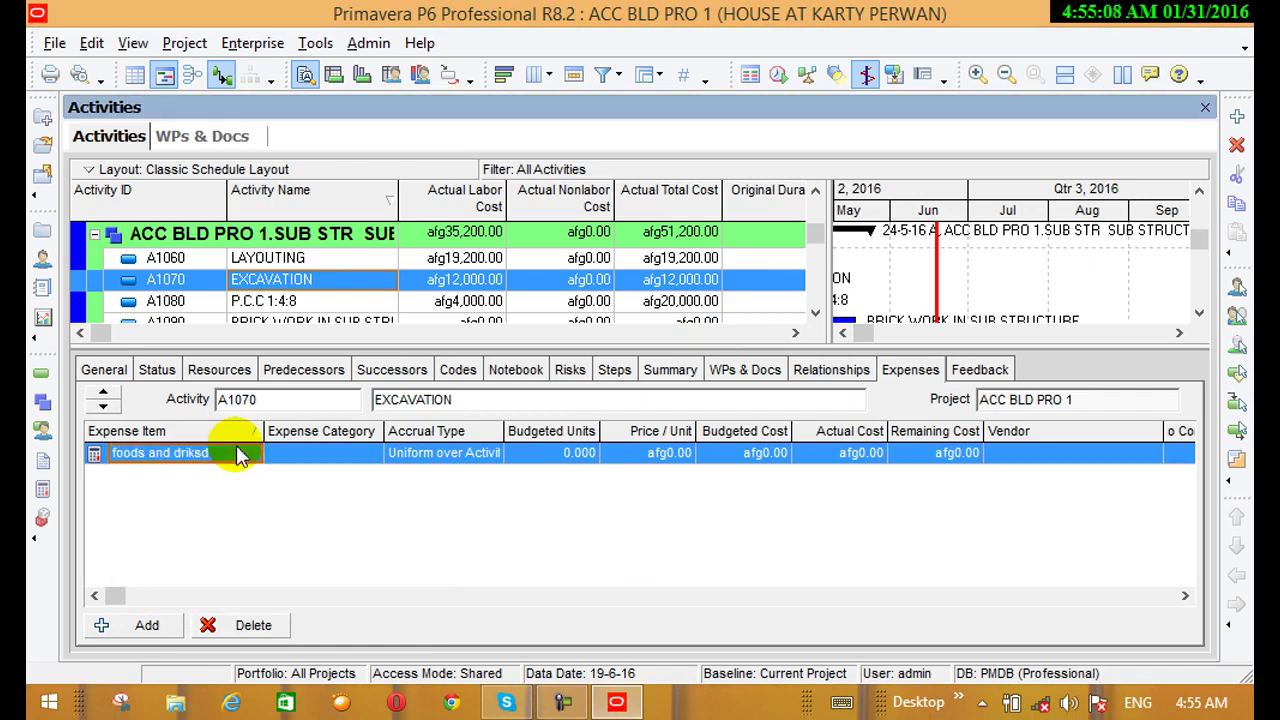
Step: Assign the Facilities category to the foods expense and choose Uniform over Activity as its accrual type
{"action": "left_click", "coordinate": [346, 455]}
{"action": "left_click", "coordinate": [345, 456]}
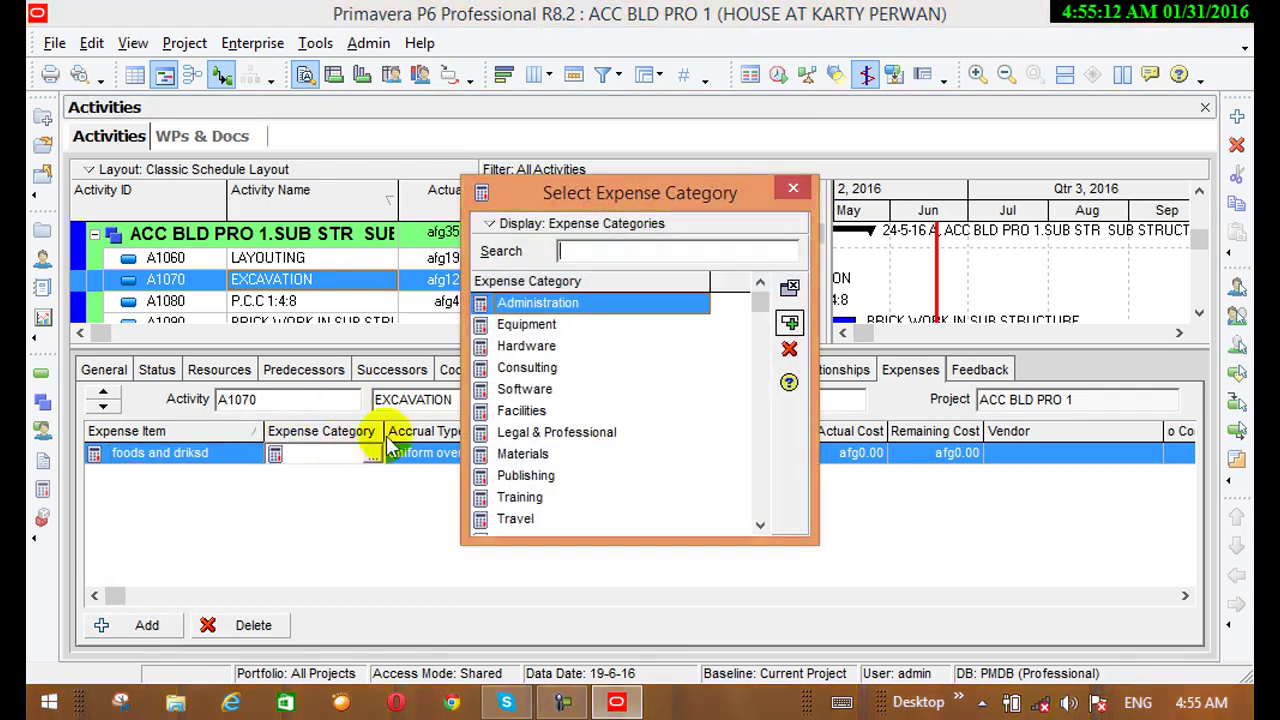
{"action": "left_click", "coordinate": [516, 411]}
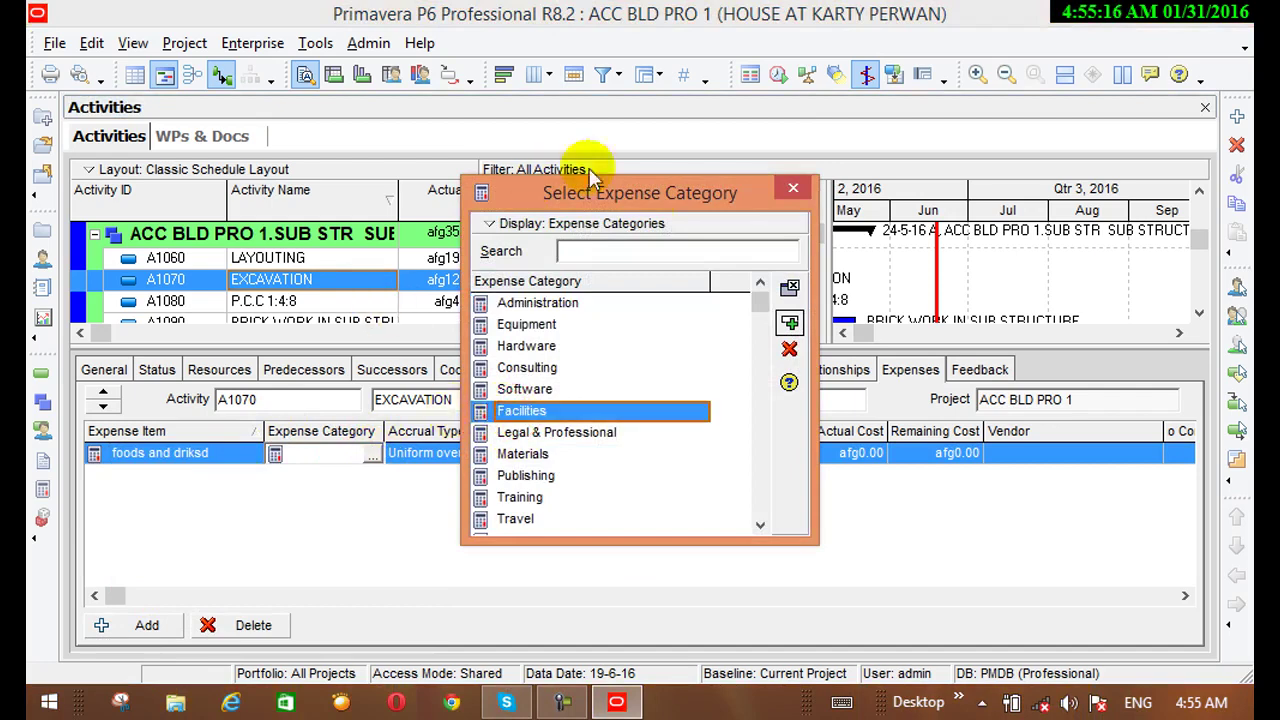
{"action": "left_click", "coordinate": [790, 322]}
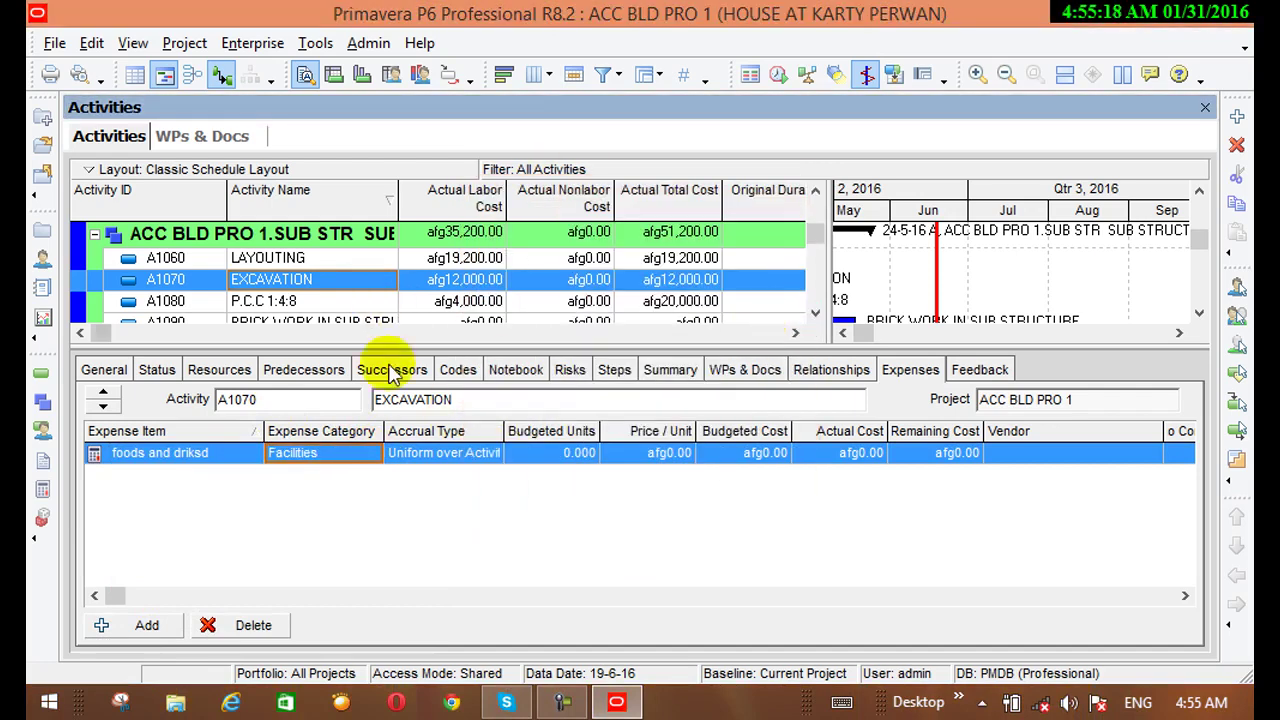
{"action": "left_click", "coordinate": [465, 457]}
{"action": "left_click", "coordinate": [490, 456]}
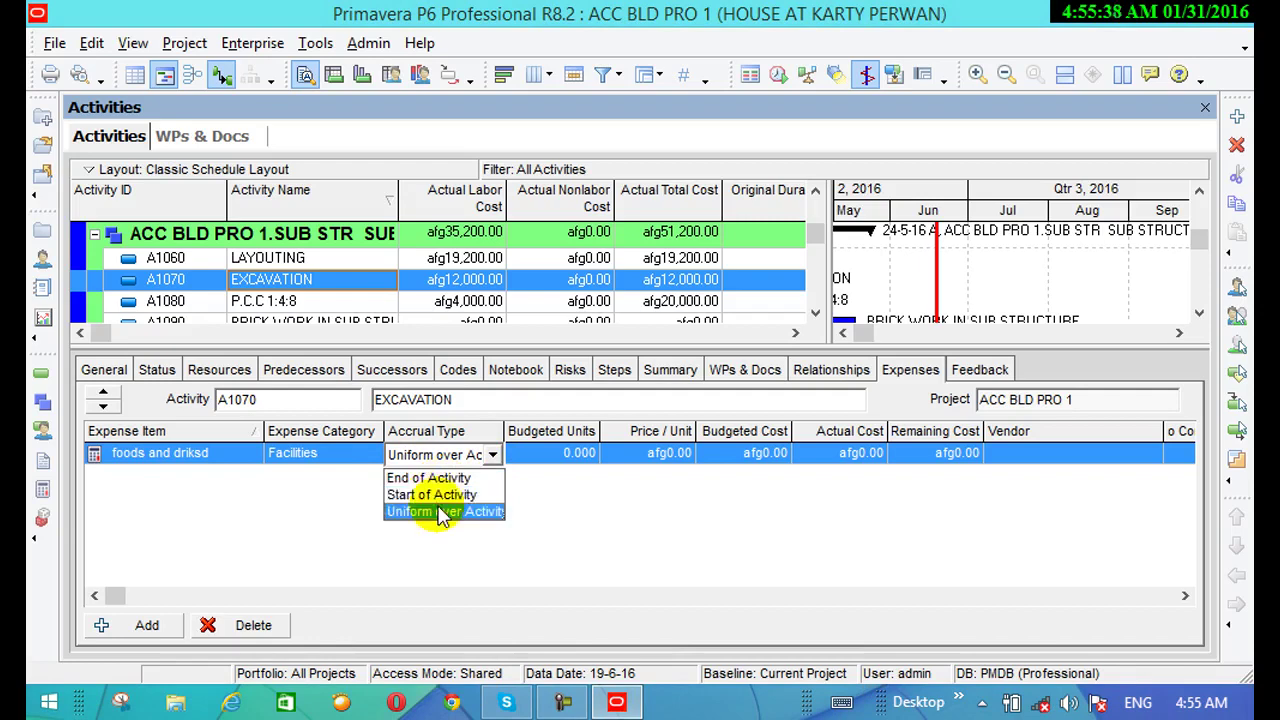
{"action": "left_click", "coordinate": [443, 512]}
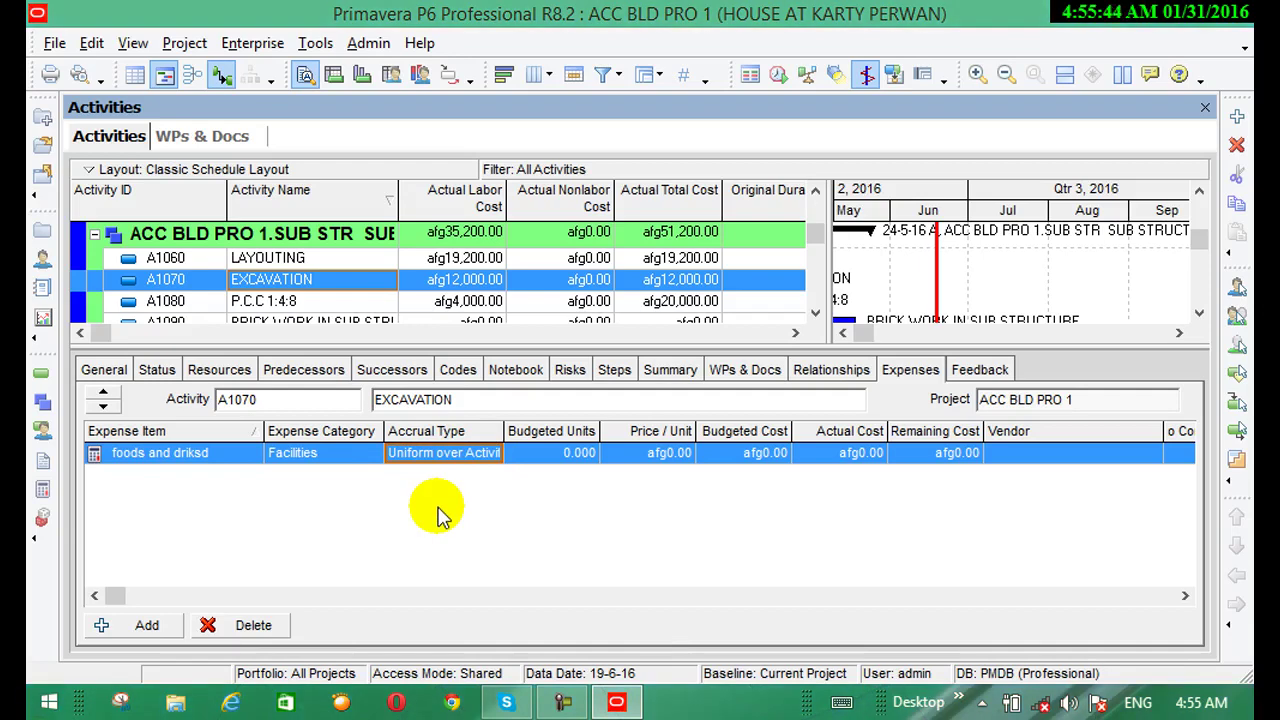
Step: Set the budgeted cost of the foods expense to afg20,000
{"action": "left_click", "coordinate": [552, 455]}
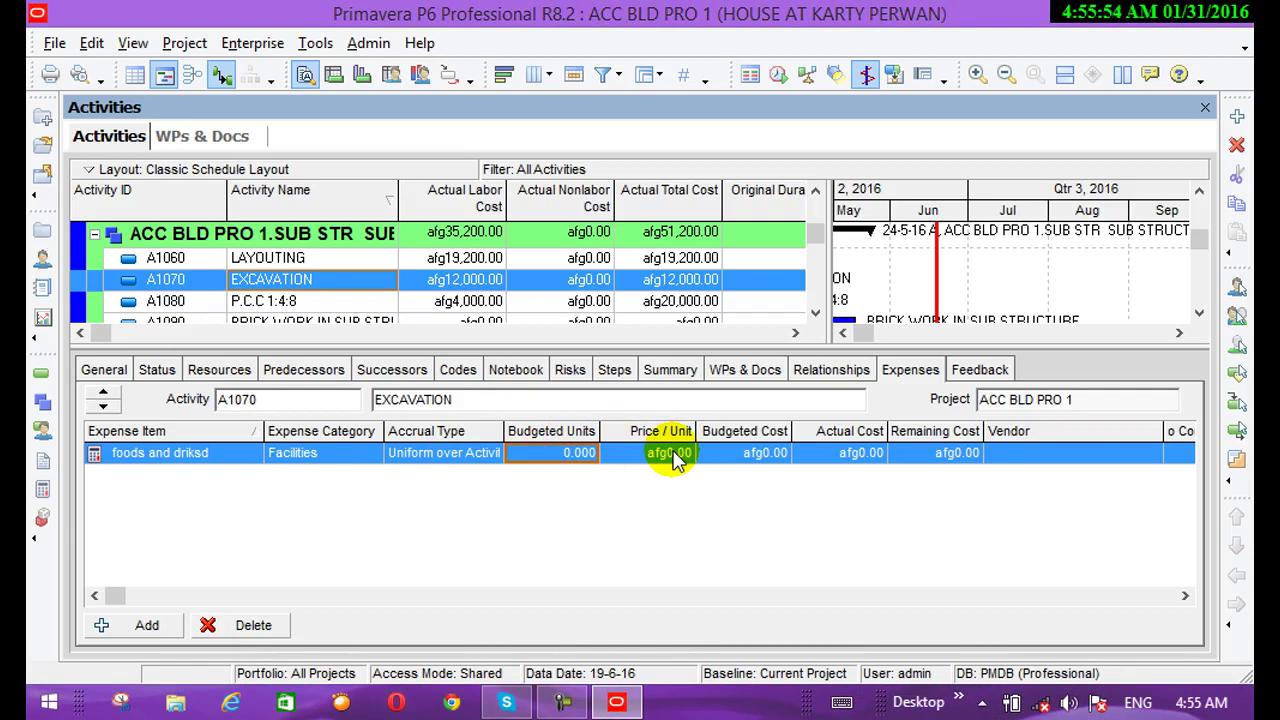
{"action": "left_click", "coordinate": [731, 453]}
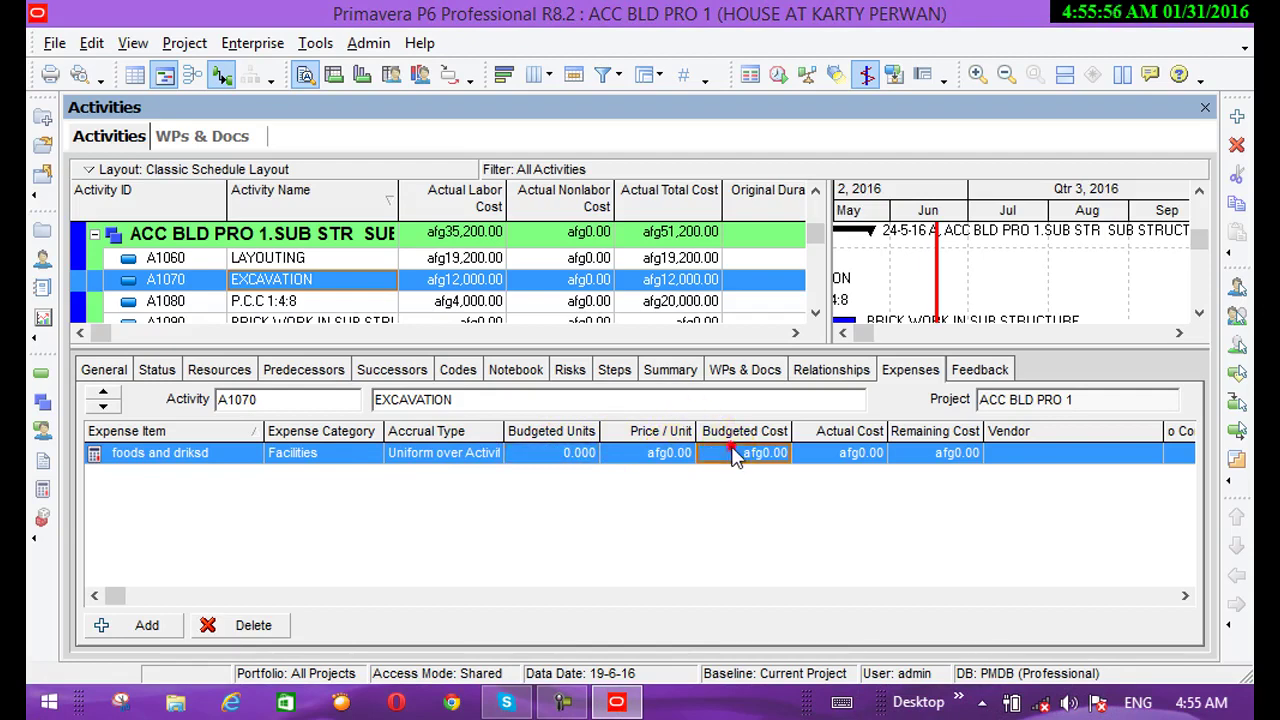
{"action": "left_click", "coordinate": [733, 452]}
{"action": "left_click", "coordinate": [735, 455]}
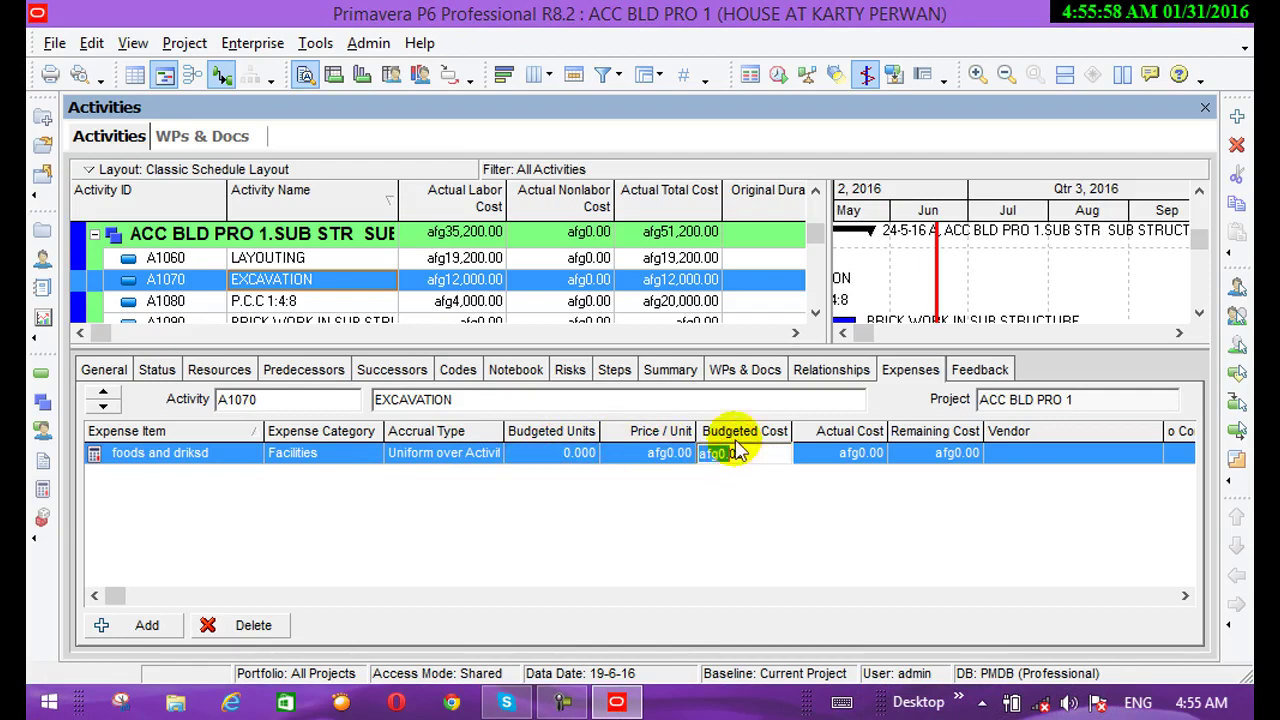
{"action": "left_click_drag", "start_coordinate": [736, 455], "coordinate": [713, 460]}
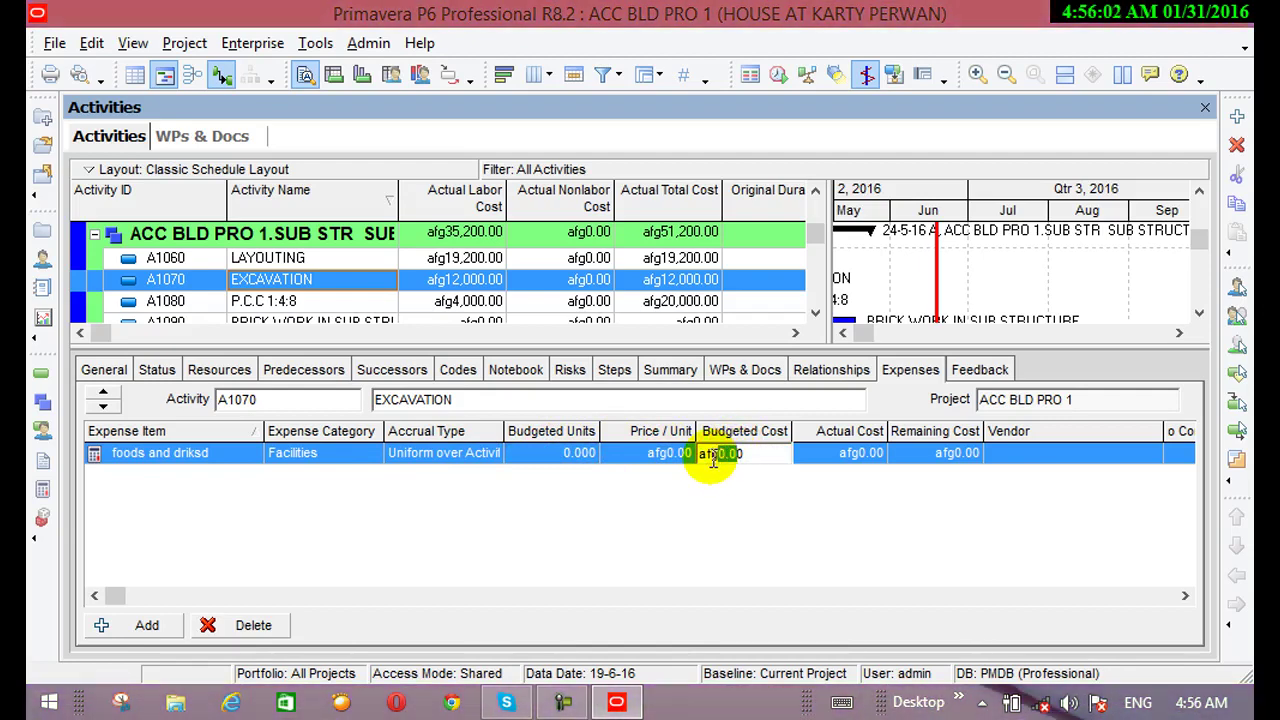
{"action": "type", "text": "200000"}
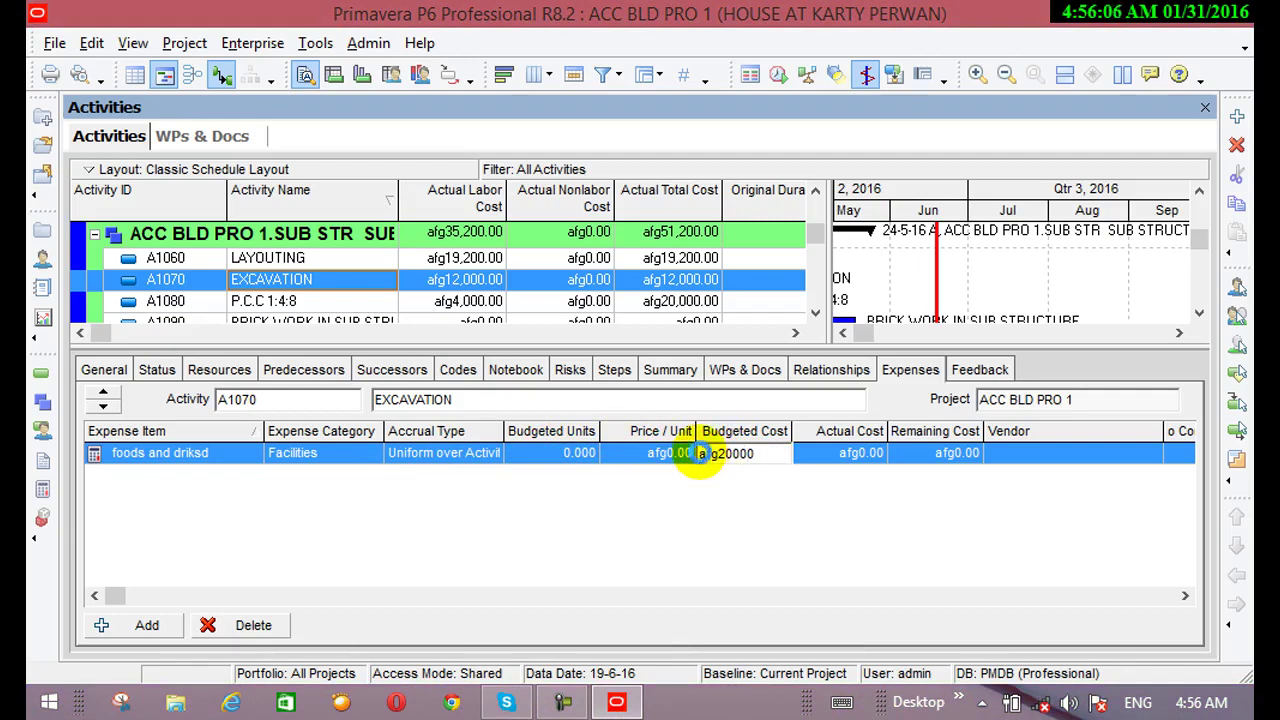
{"action": "key", "text": "Return"}
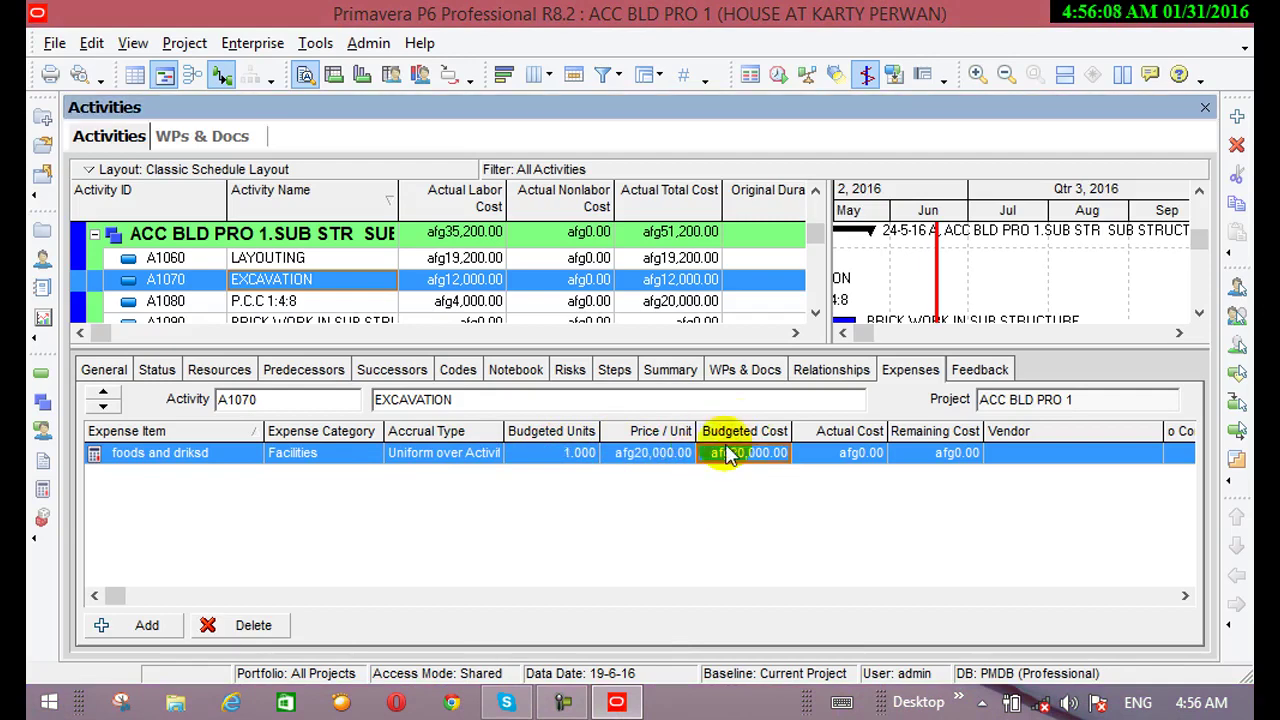
Step: Set the actual cost of the foods expense to afg20,000
{"action": "left_click", "coordinate": [850, 455]}
{"action": "left_click", "coordinate": [838, 455]}
{"action": "left_click", "coordinate": [845, 455]}
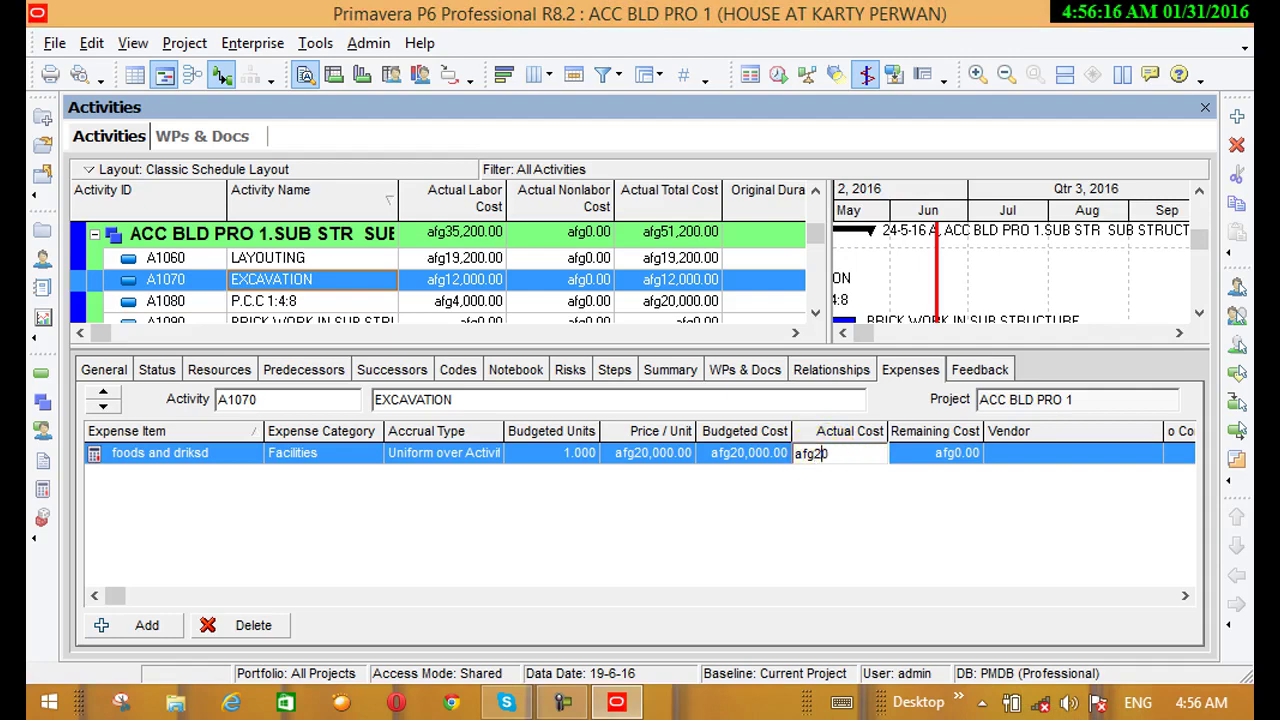
{"action": "type", "text": "20000"}
{"action": "key", "text": "Return"}
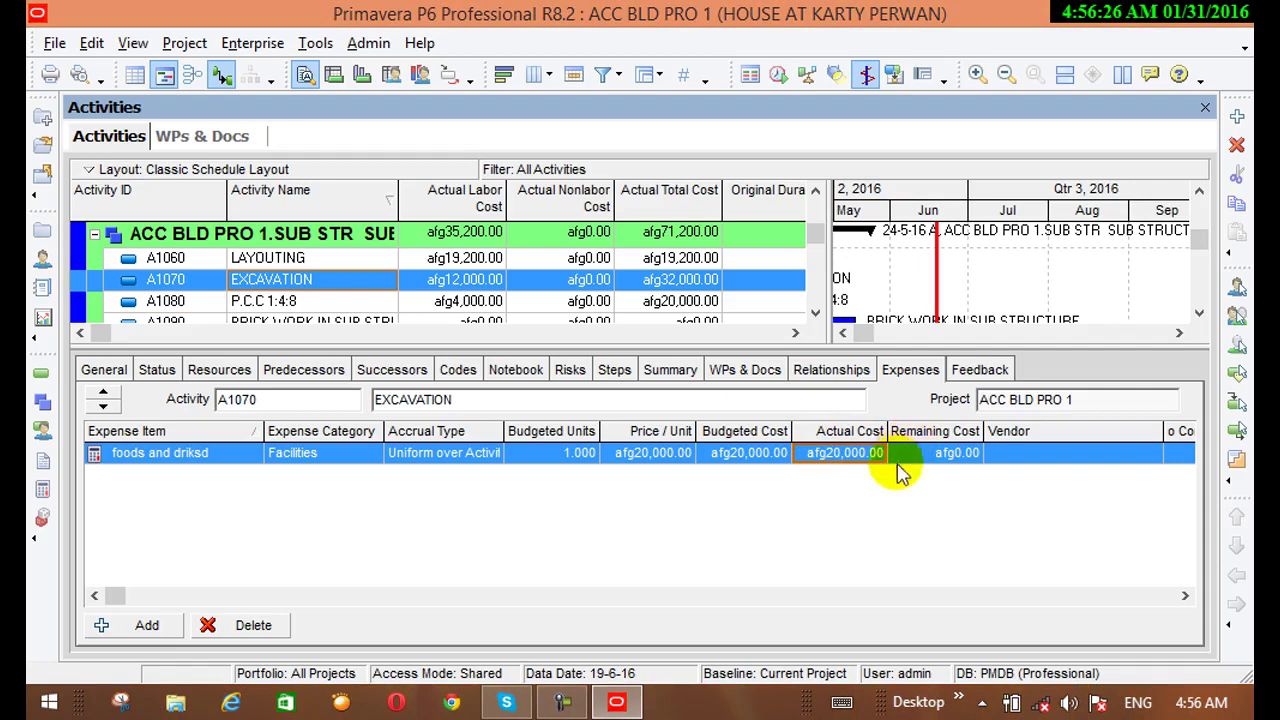
Step: Enter the vendor's name for the foods expense
{"action": "left_click", "coordinate": [978, 456]}
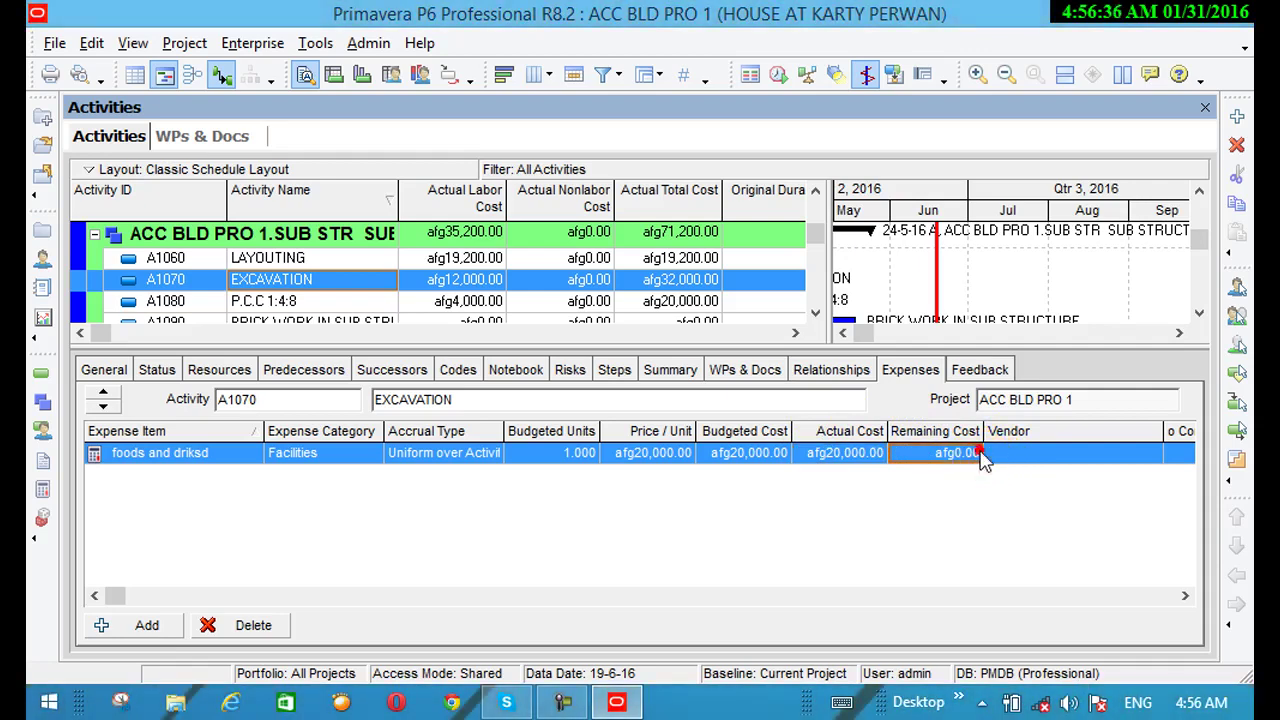
{"action": "double_click", "coordinate": [1025, 453]}
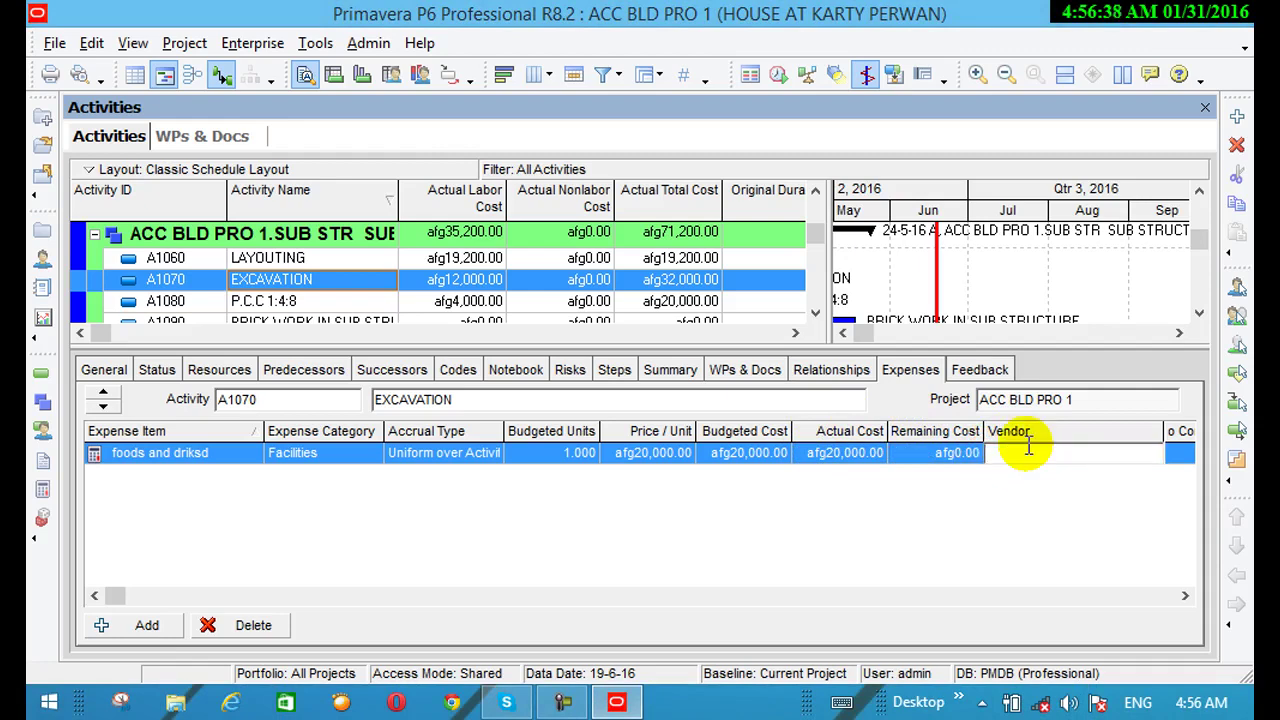
{"action": "type", "text": "ali"}
{"action": "key", "text": "Return"}
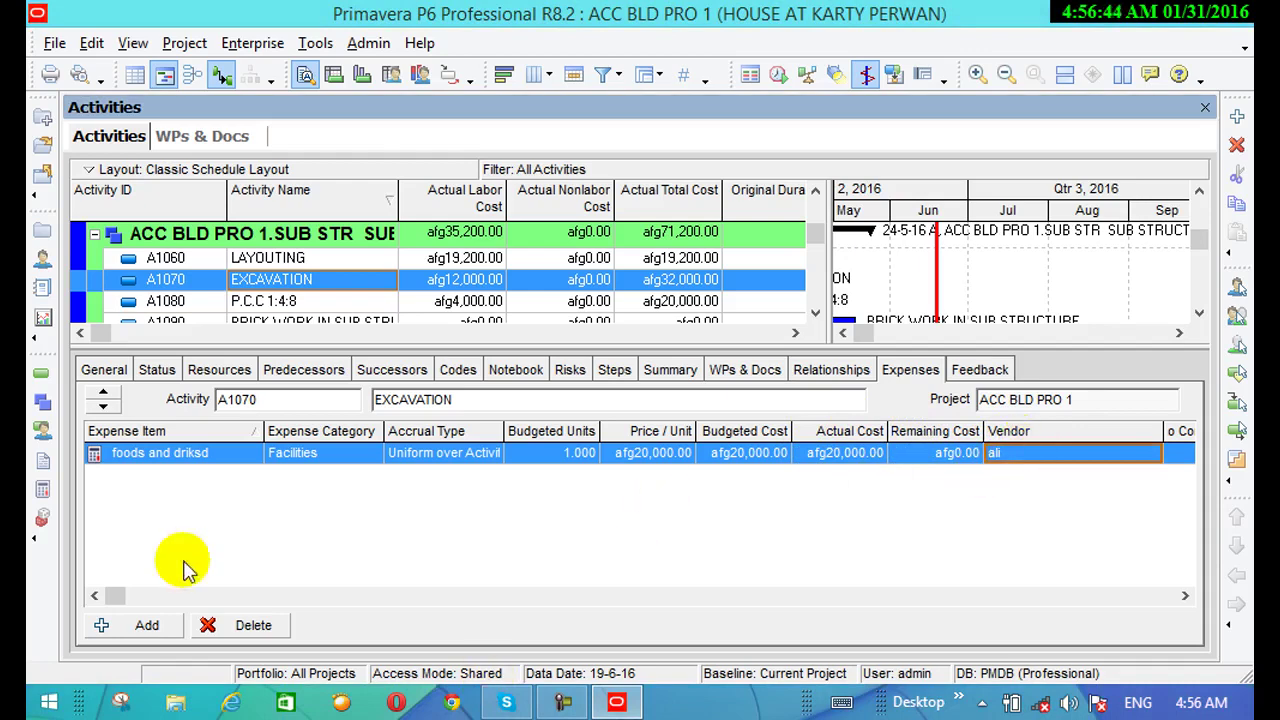
Step: Add a second expense item named "trival" to the EXCAVATION activity and assign it the Travel category
{"action": "left_click", "coordinate": [147, 625]}
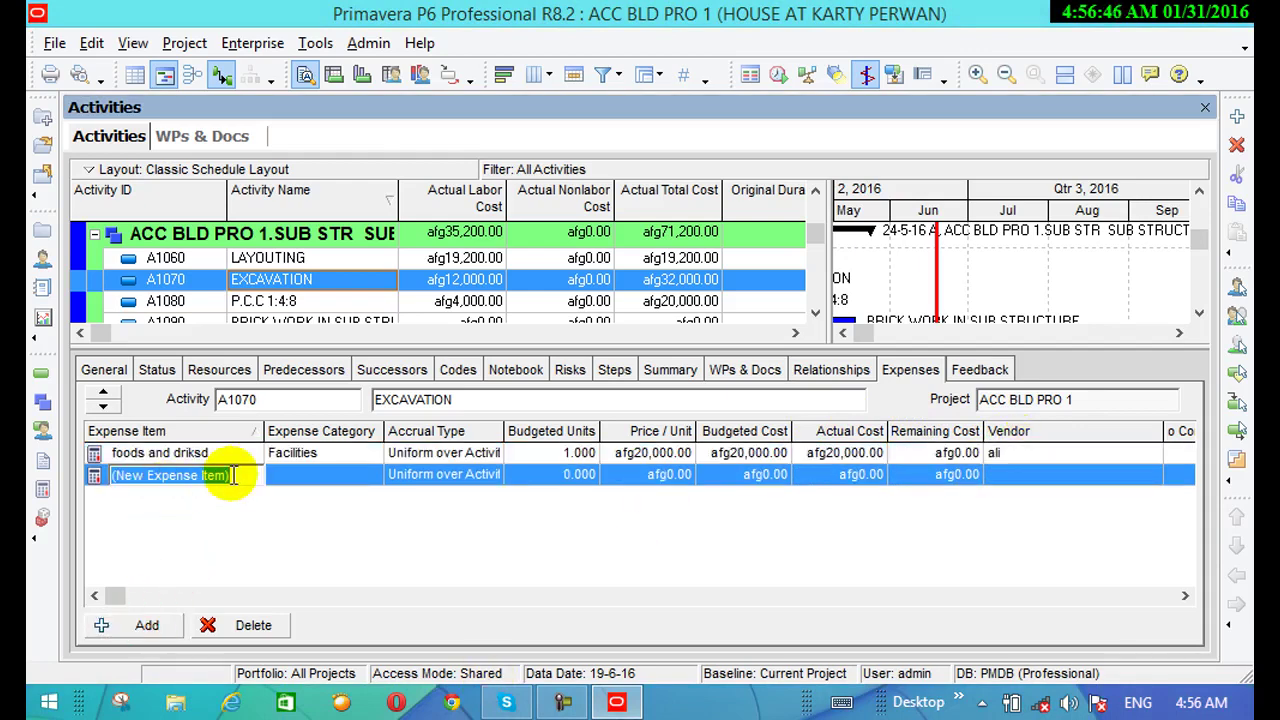
{"action": "left_click_drag", "start_coordinate": [244, 476], "coordinate": [175, 476]}
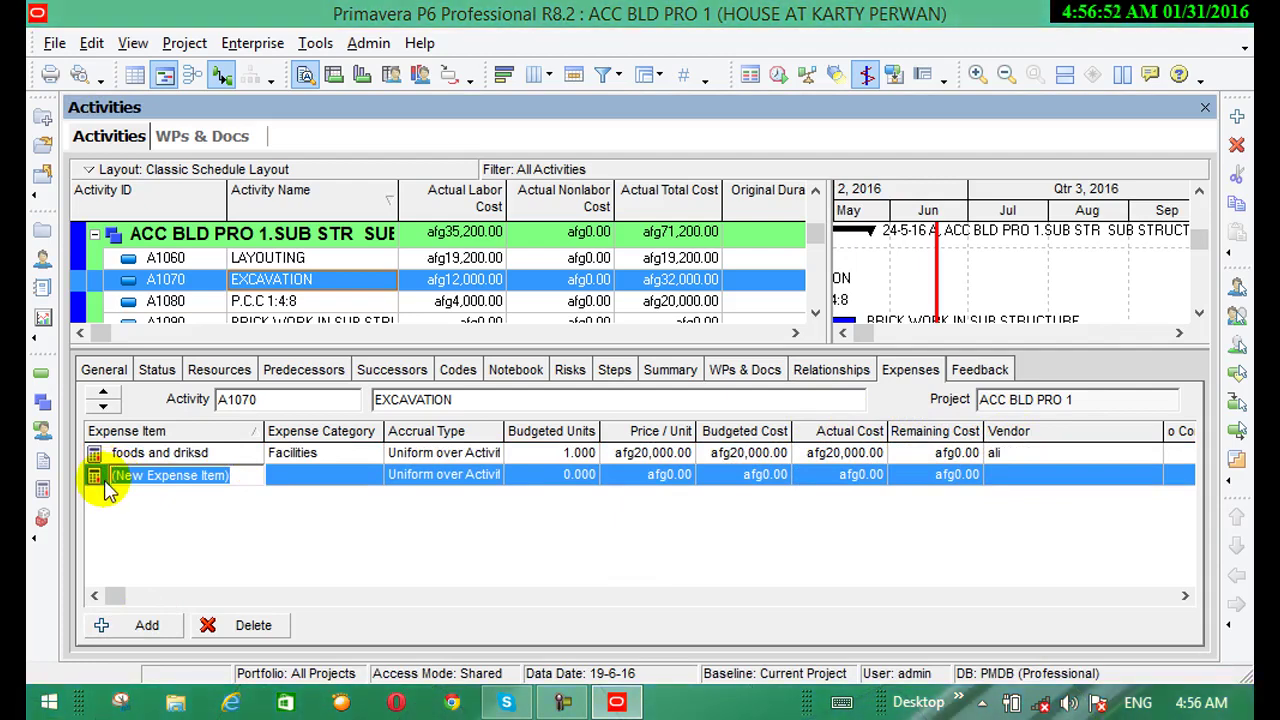
{"action": "type", "text": "trival"}
{"action": "left_click", "coordinate": [108, 488]}
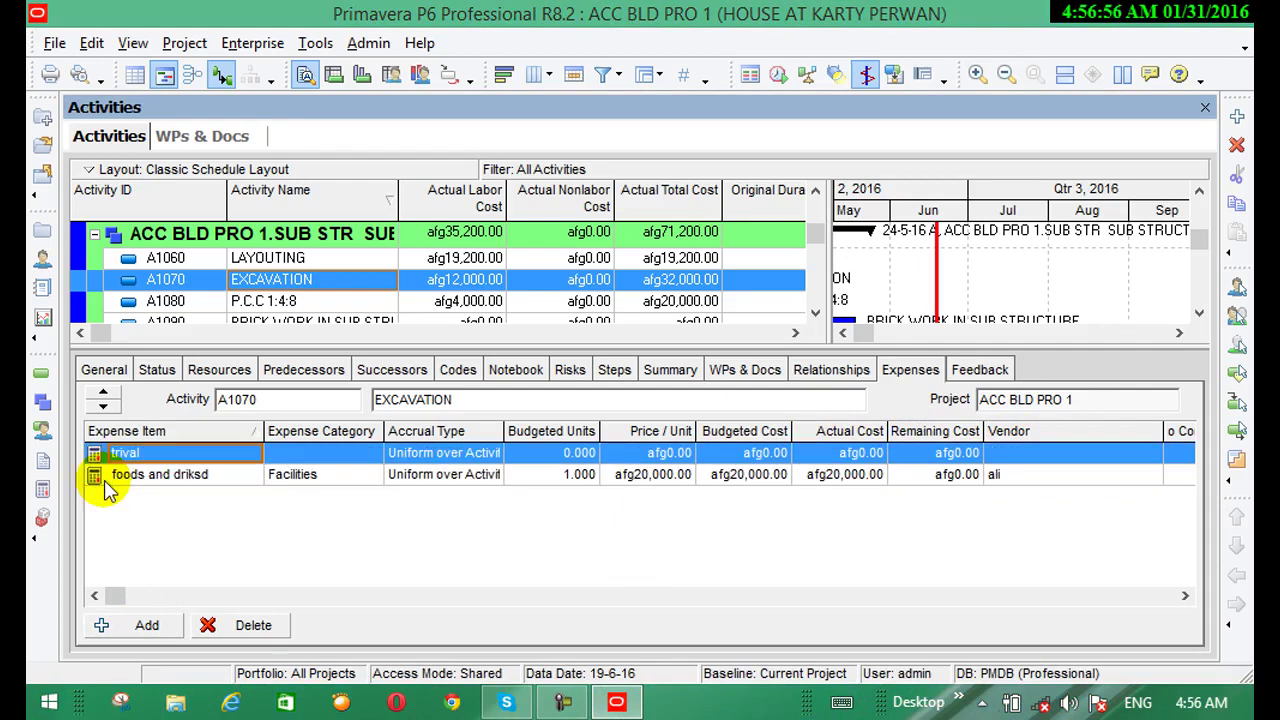
{"action": "left_click", "coordinate": [330, 453]}
{"action": "left_click", "coordinate": [371, 455]}
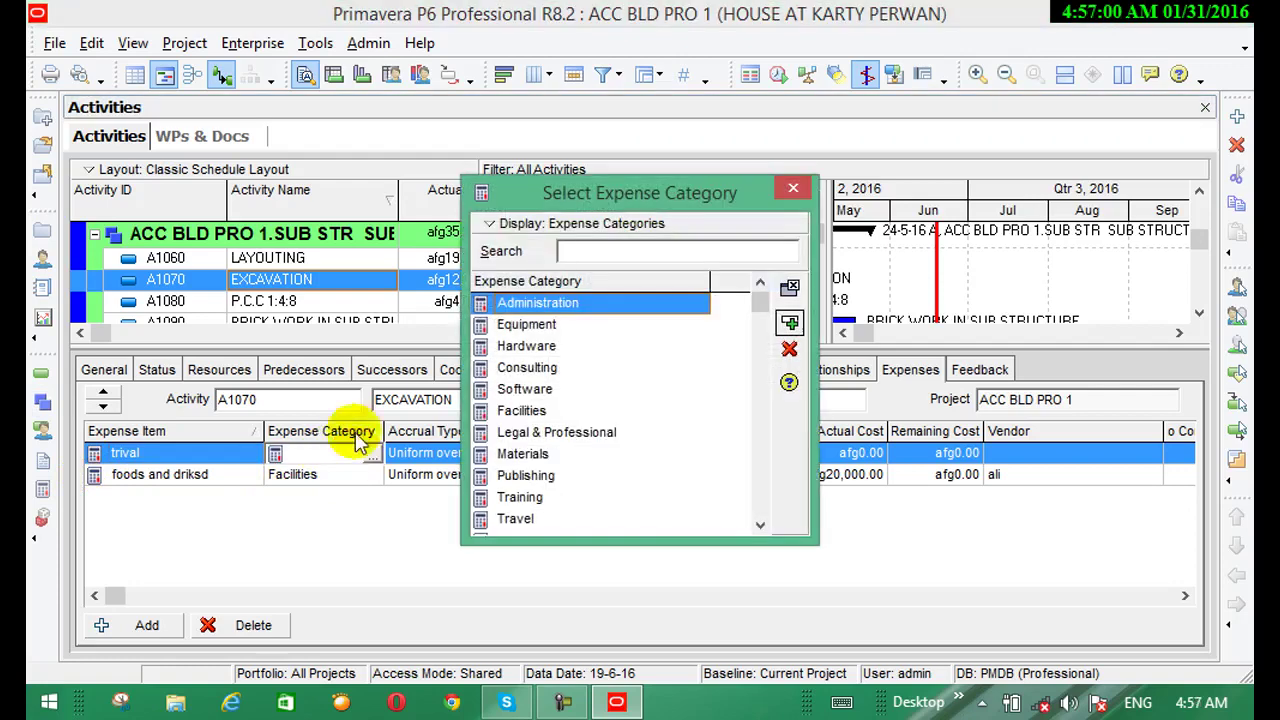
{"action": "left_click", "coordinate": [517, 518]}
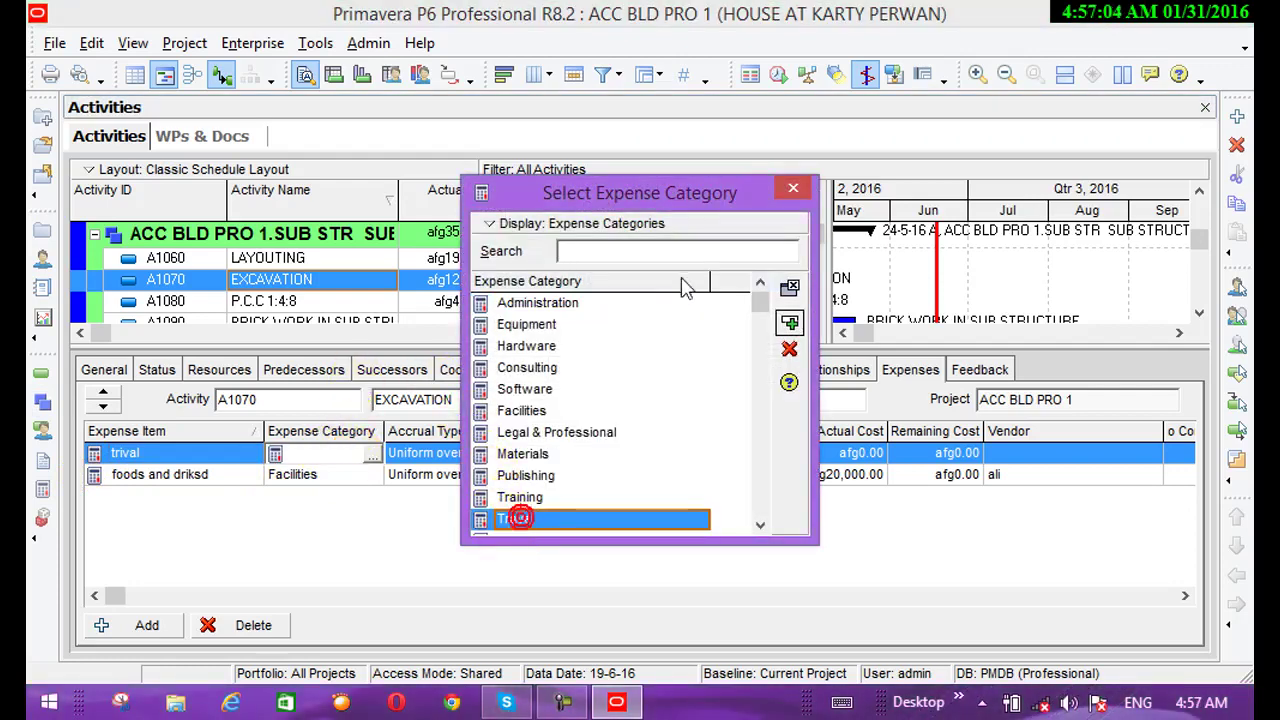
{"action": "left_click", "coordinate": [787, 322]}
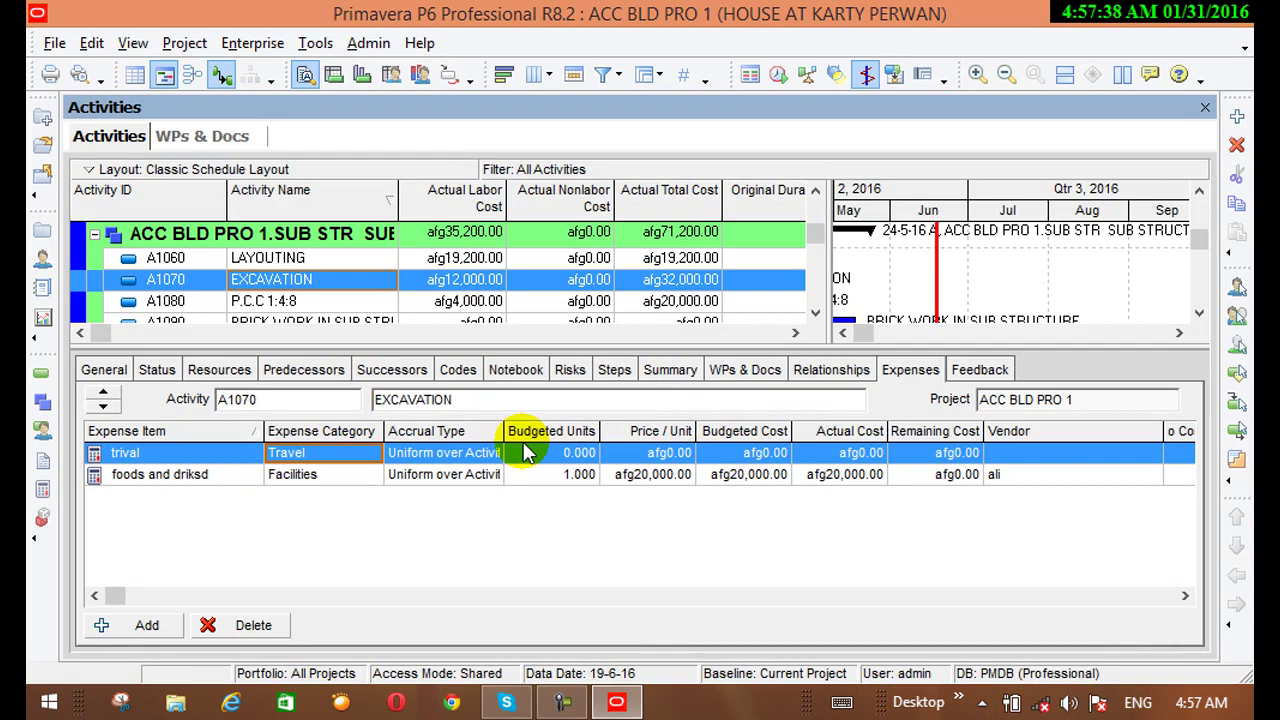
{"action": "left_click", "coordinate": [816, 312]}
{"action": "left_click", "coordinate": [816, 312]}
{"action": "left_click", "coordinate": [816, 312]}
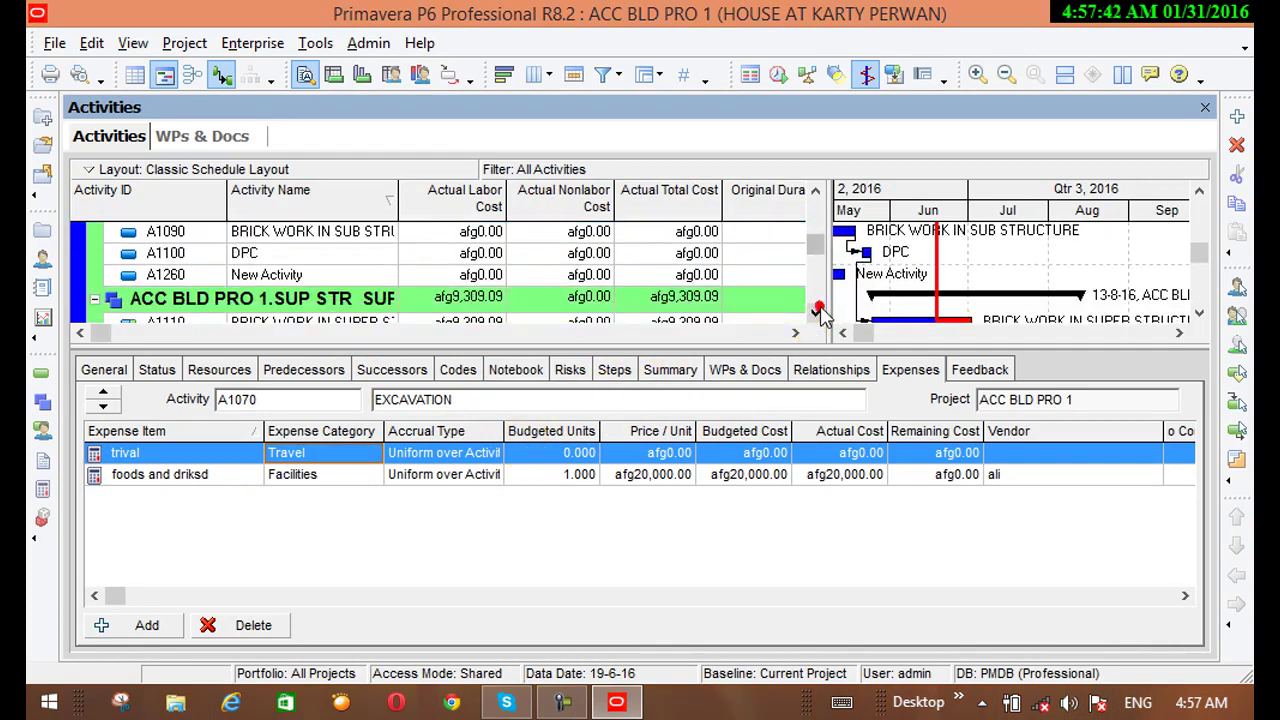
{"action": "left_click", "coordinate": [815, 200]}
{"action": "left_click", "coordinate": [816, 212]}
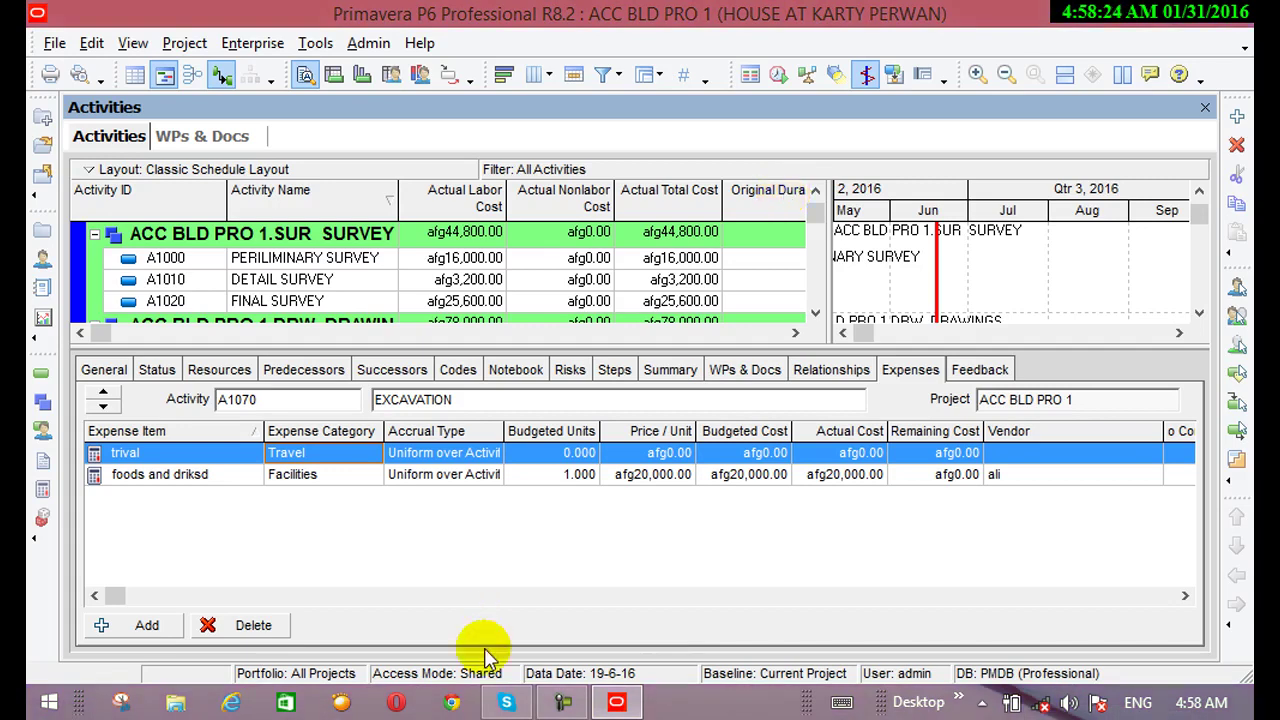
{"action": "left_click", "coordinate": [568, 700]}
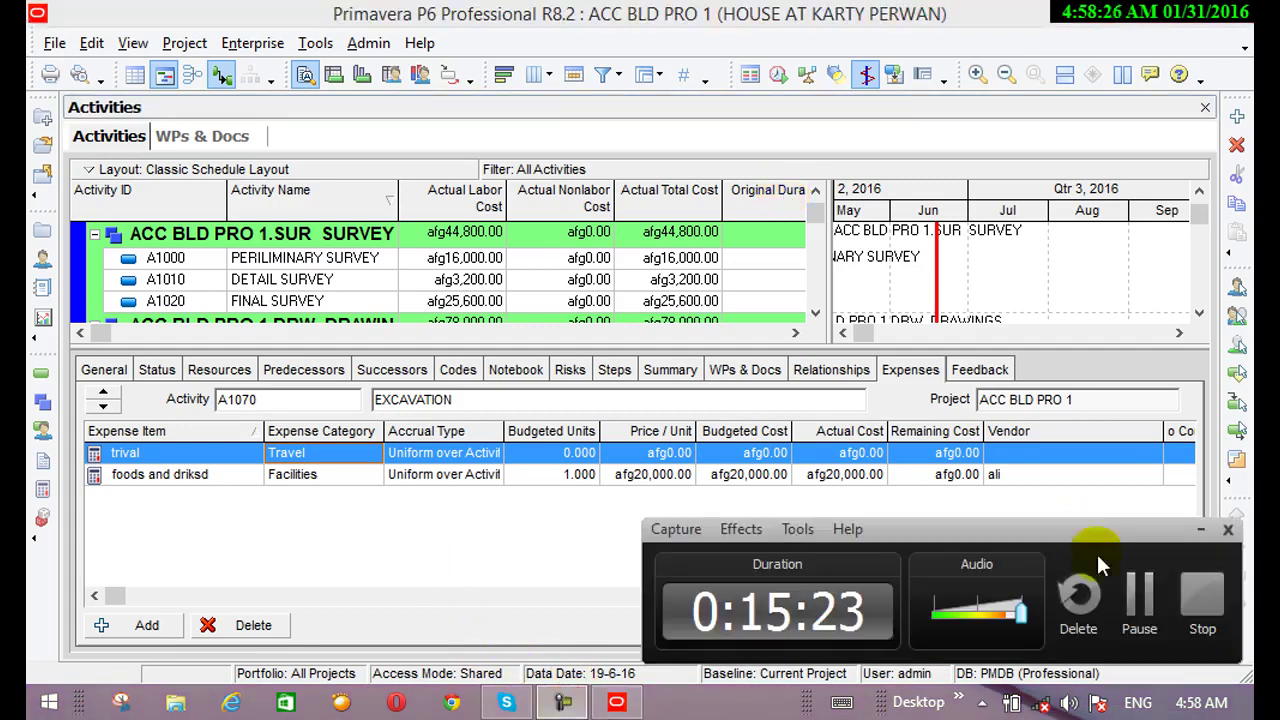
{"action": "left_click", "coordinate": [1140, 605]}
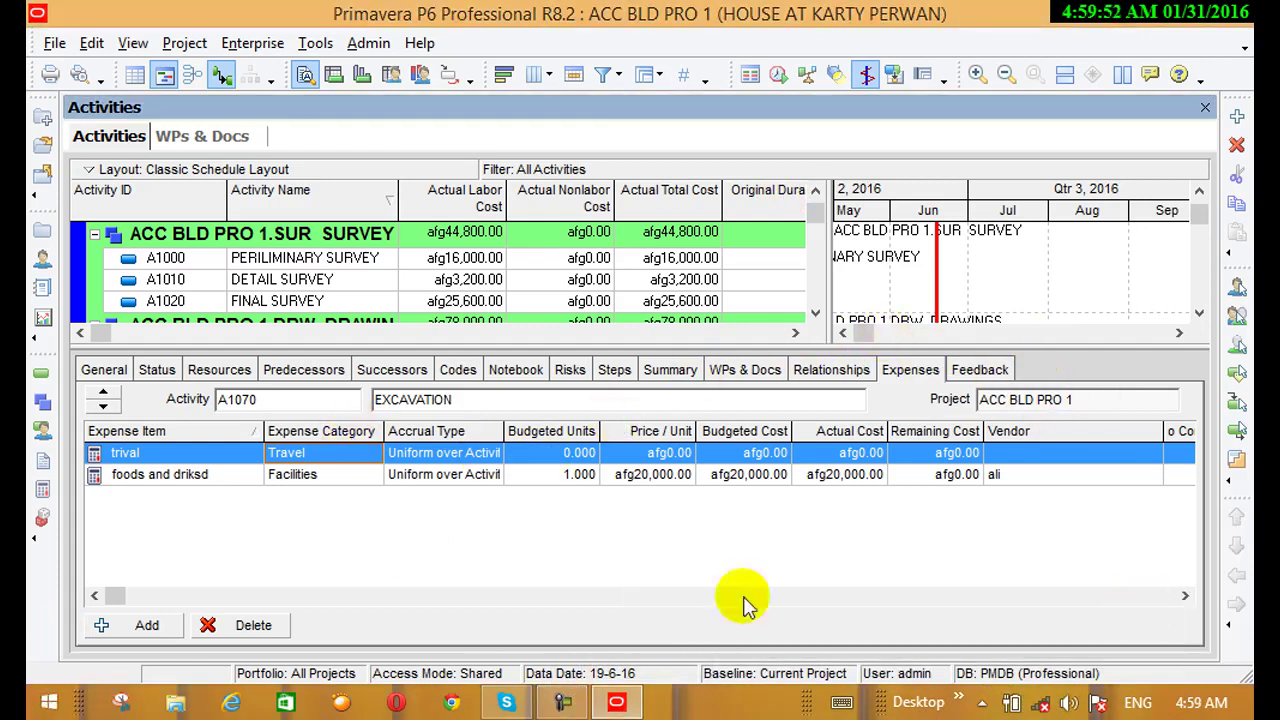
{"action": "left_click", "coordinate": [578, 702]}
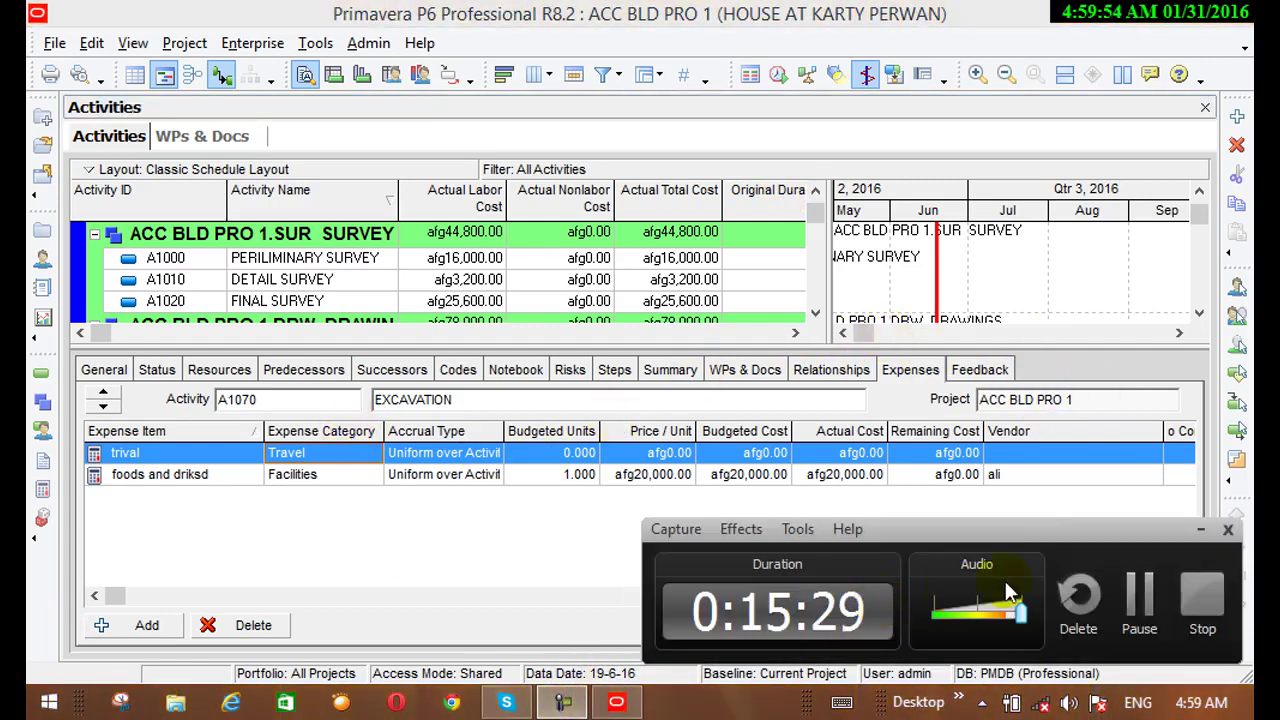
{"action": "left_click", "coordinate": [1138, 602]}
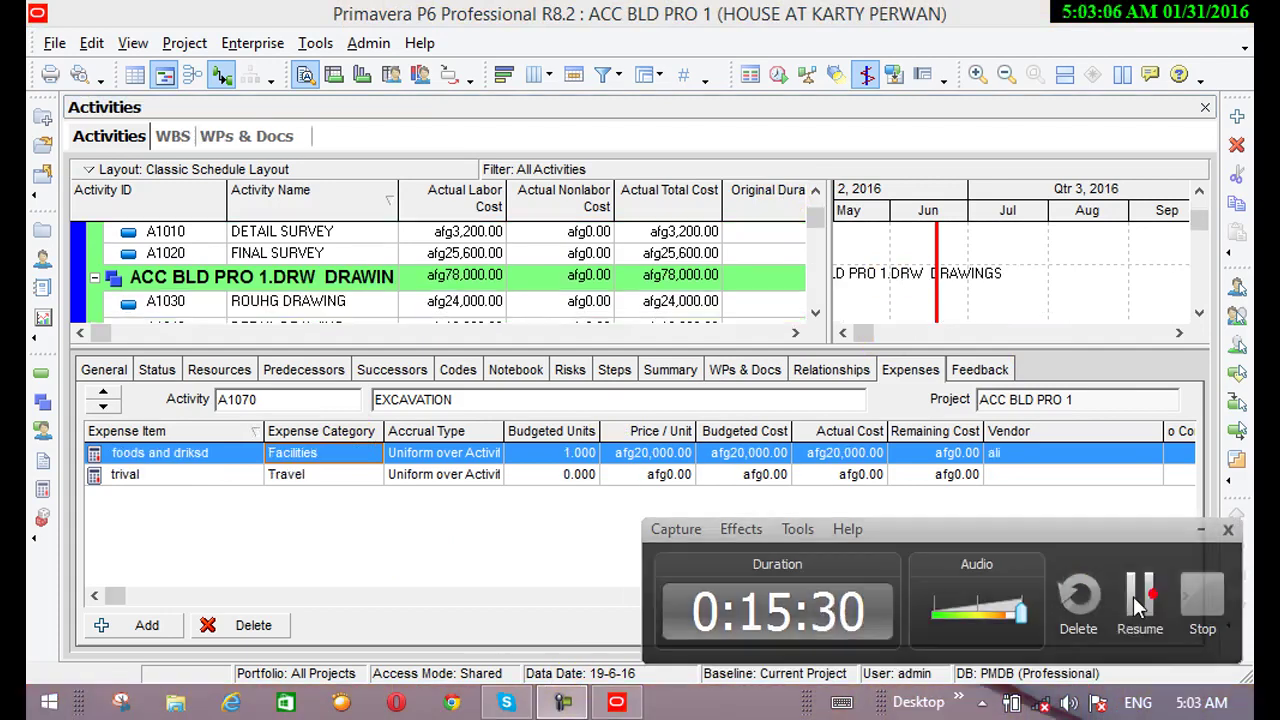
Step: Show the general details of the EXCAVATION activity
{"action": "left_click", "coordinate": [1150, 596]}
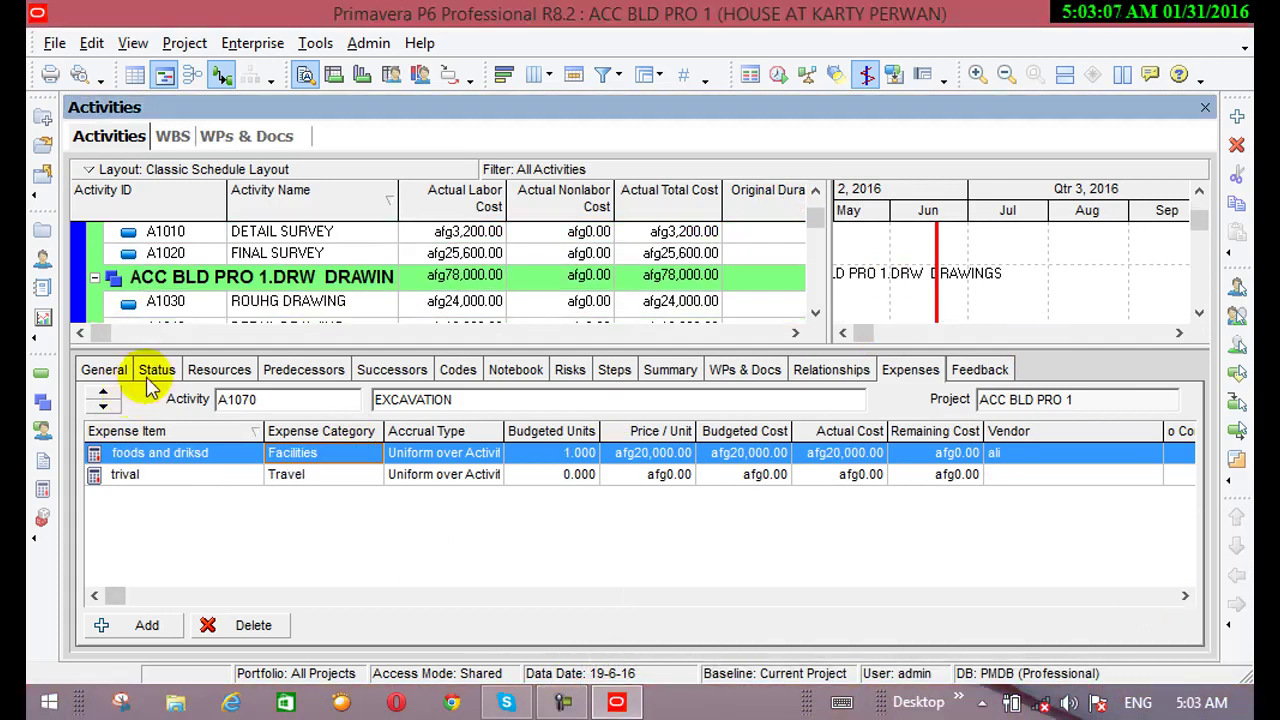
{"action": "left_click", "coordinate": [112, 369]}
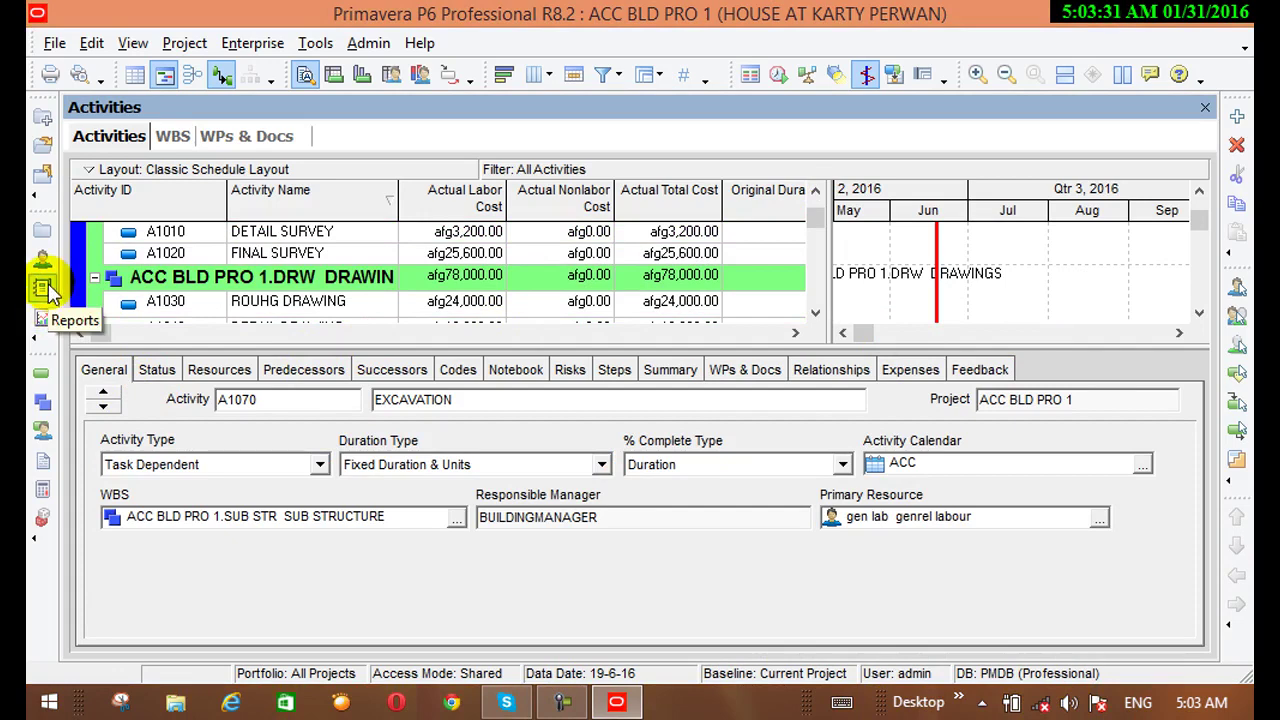
Step: Open the list of all available reports
{"action": "left_click", "coordinate": [193, 43]}
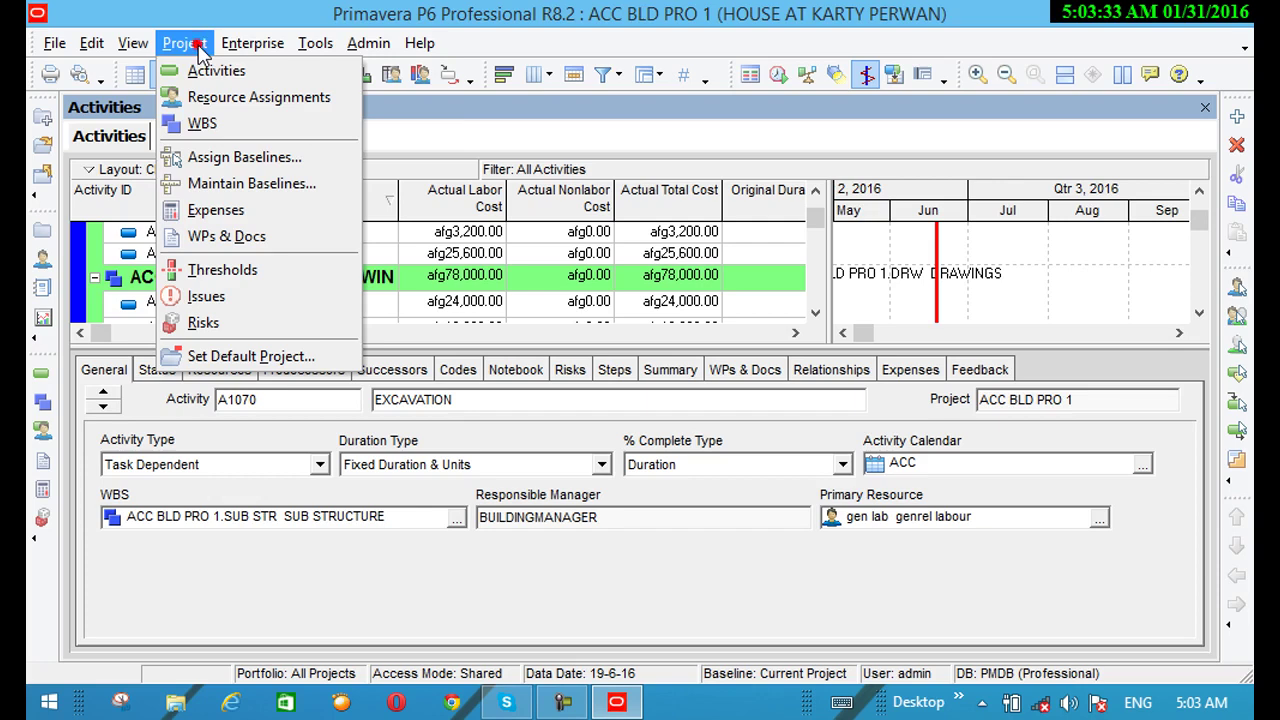
{"action": "mouse_move", "coordinate": [225, 47]}
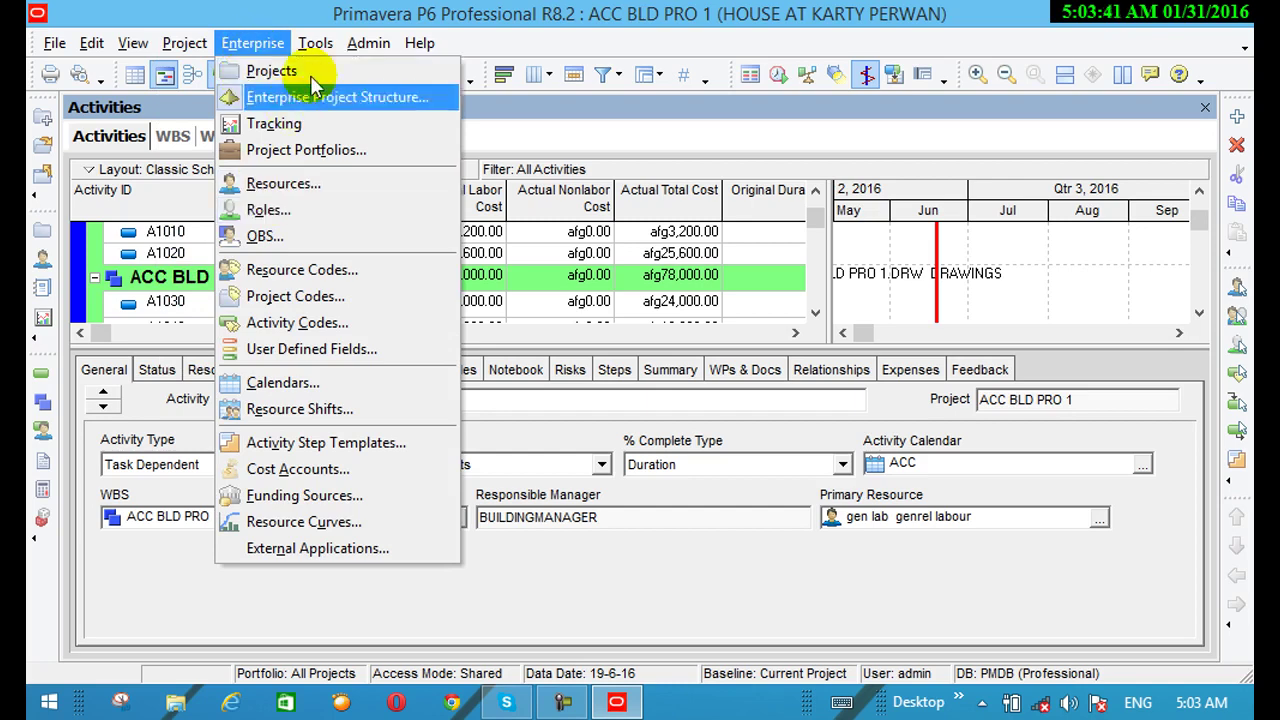
{"action": "mouse_move", "coordinate": [314, 40]}
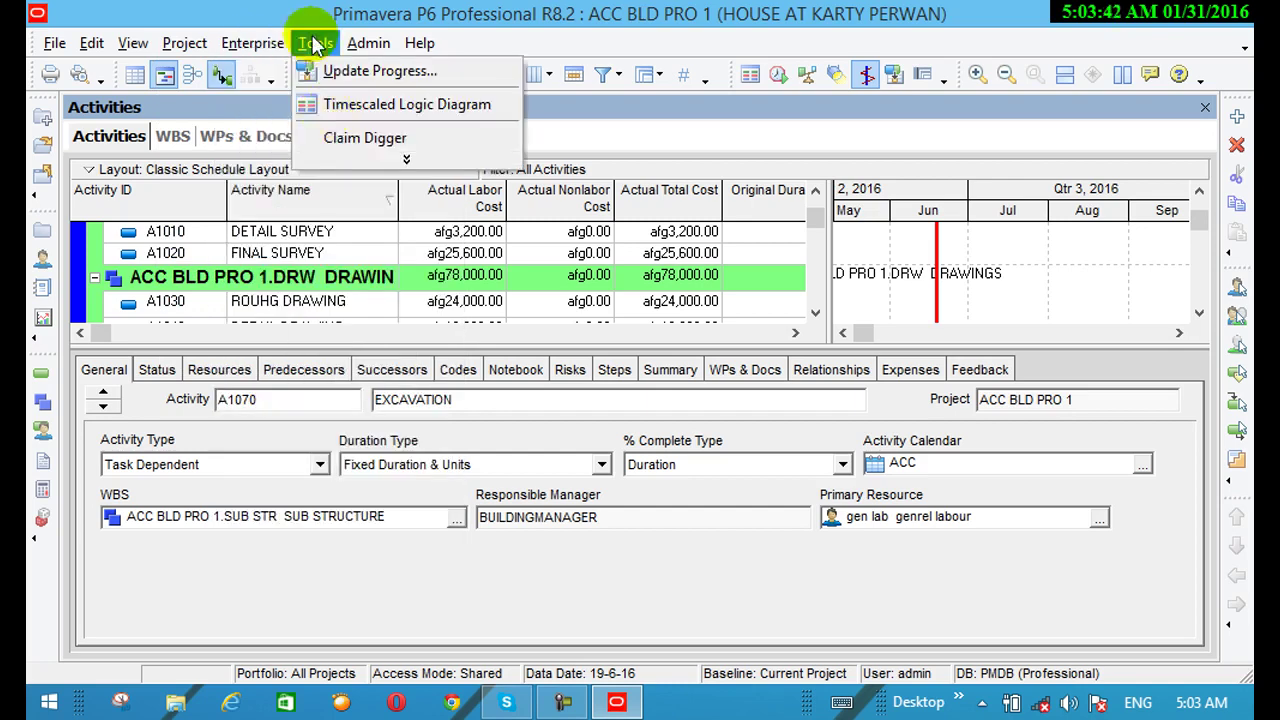
{"action": "left_click", "coordinate": [328, 162]}
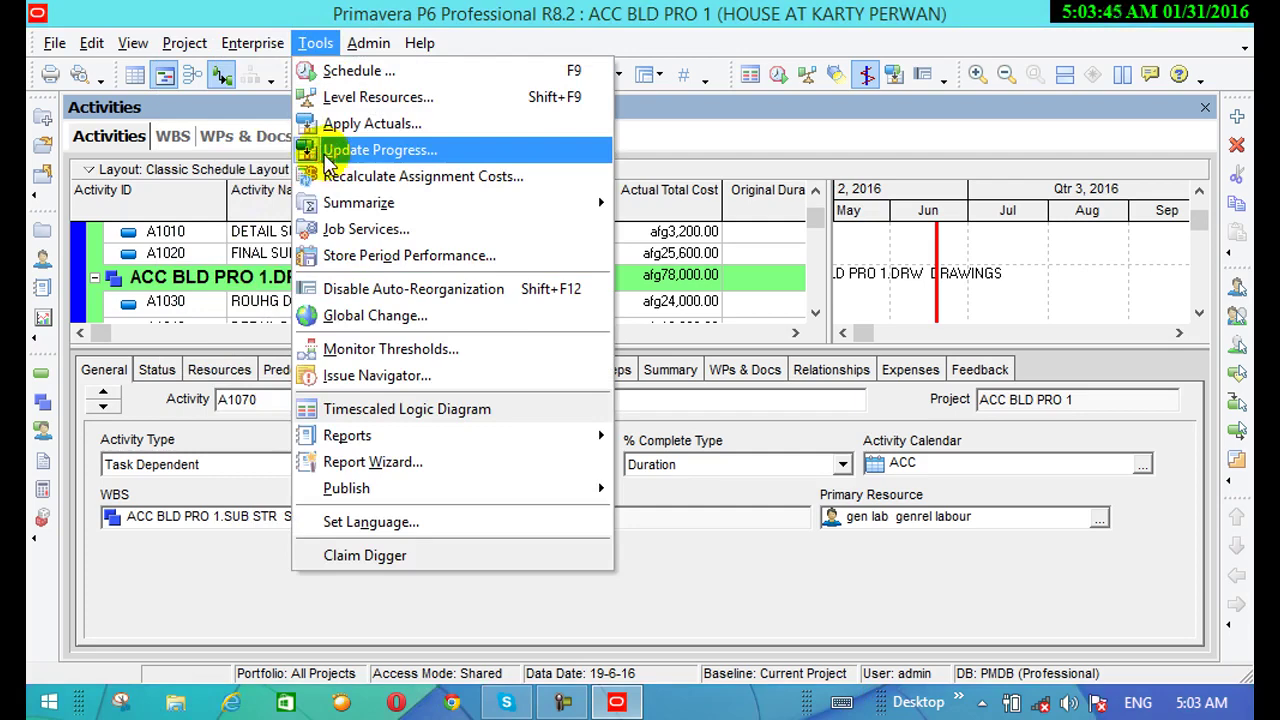
{"action": "mouse_move", "coordinate": [380, 440]}
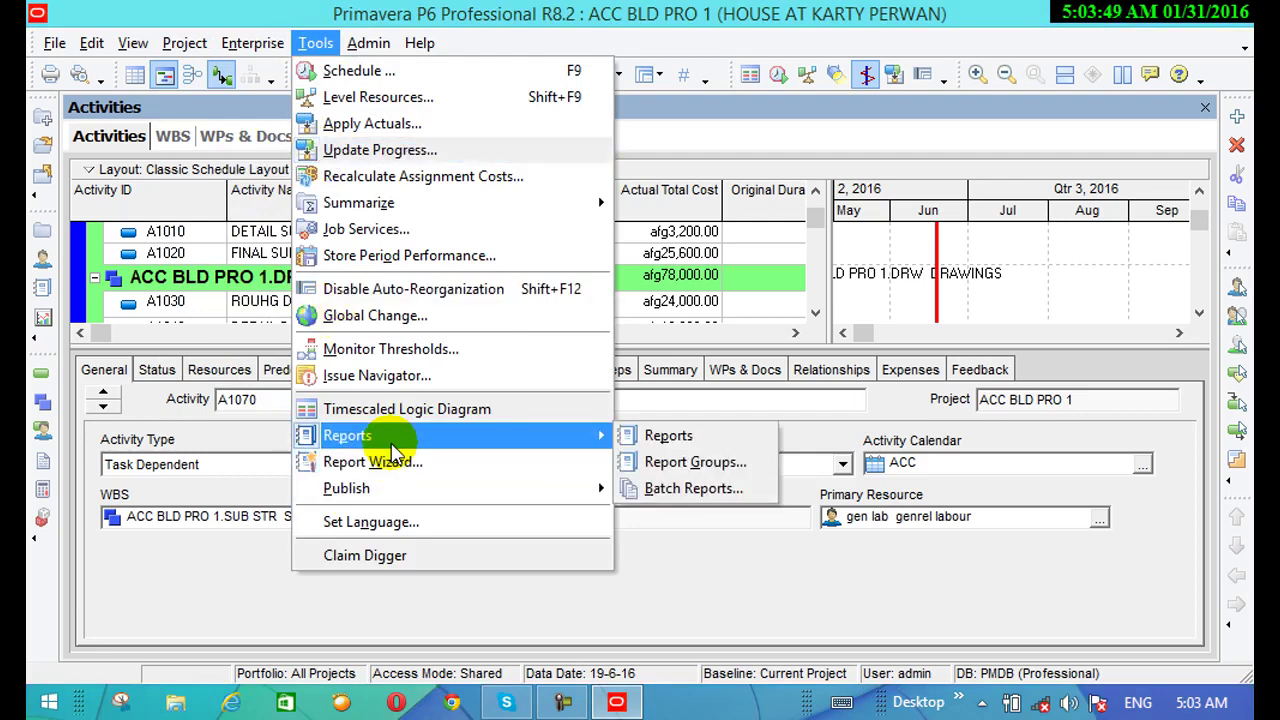
{"action": "left_click", "coordinate": [666, 436]}
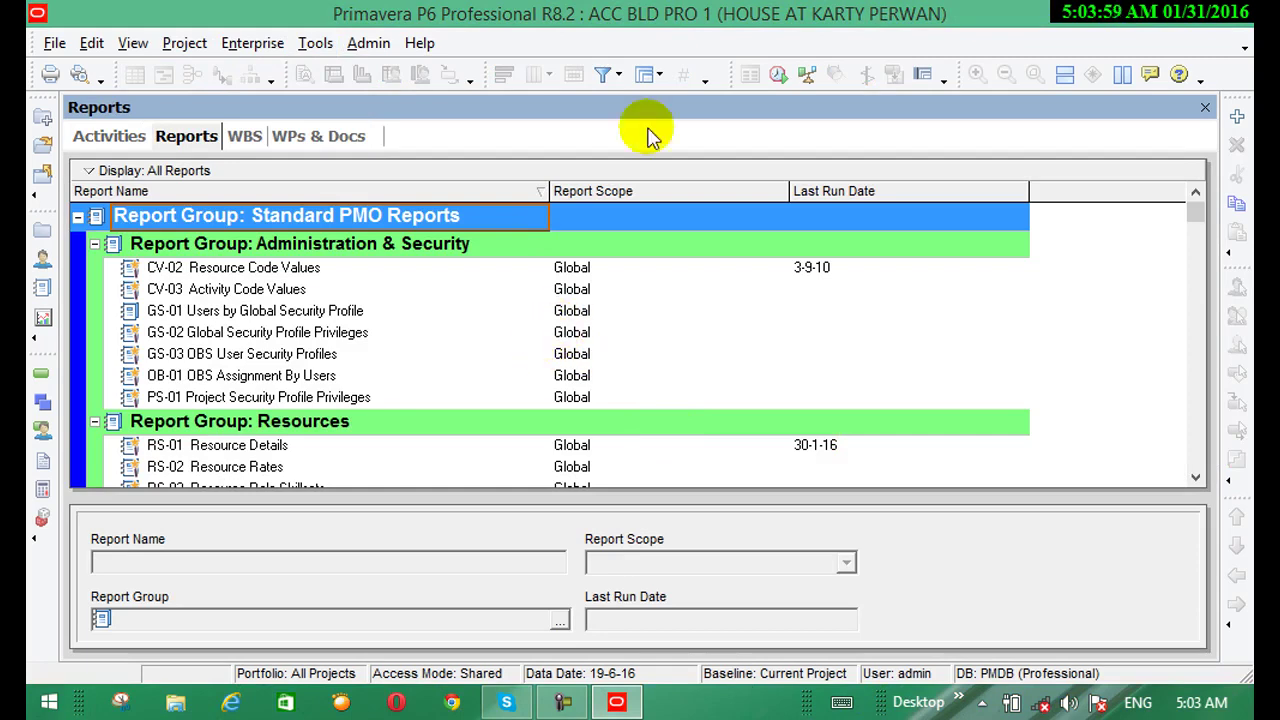
Step: Look through the standard report groups, from Resources and Project/WBS Details down to the Cost group
{"action": "left_click", "coordinate": [1195, 478]}
{"action": "left_click", "coordinate": [1195, 478]}
{"action": "left_click", "coordinate": [1195, 478]}
{"action": "left_click", "coordinate": [1195, 478]}
{"action": "left_click", "coordinate": [1195, 478]}
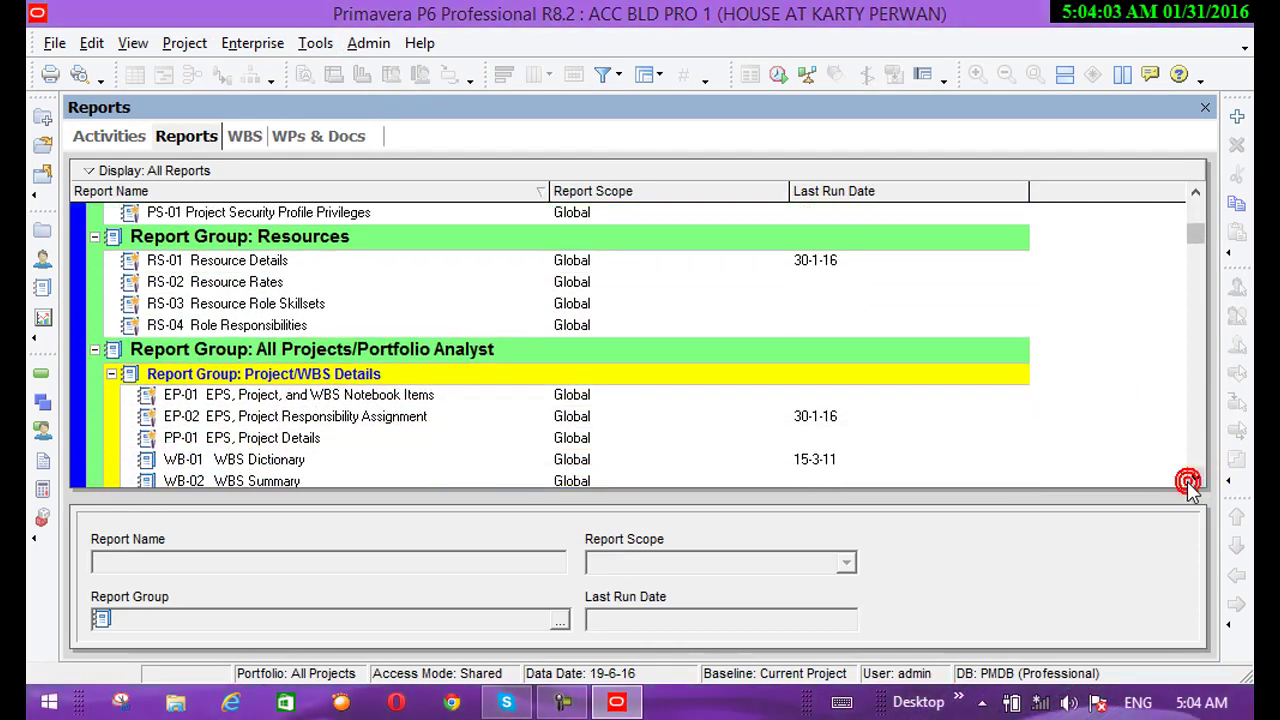
{"action": "left_click", "coordinate": [1195, 478]}
{"action": "left_click", "coordinate": [1190, 480]}
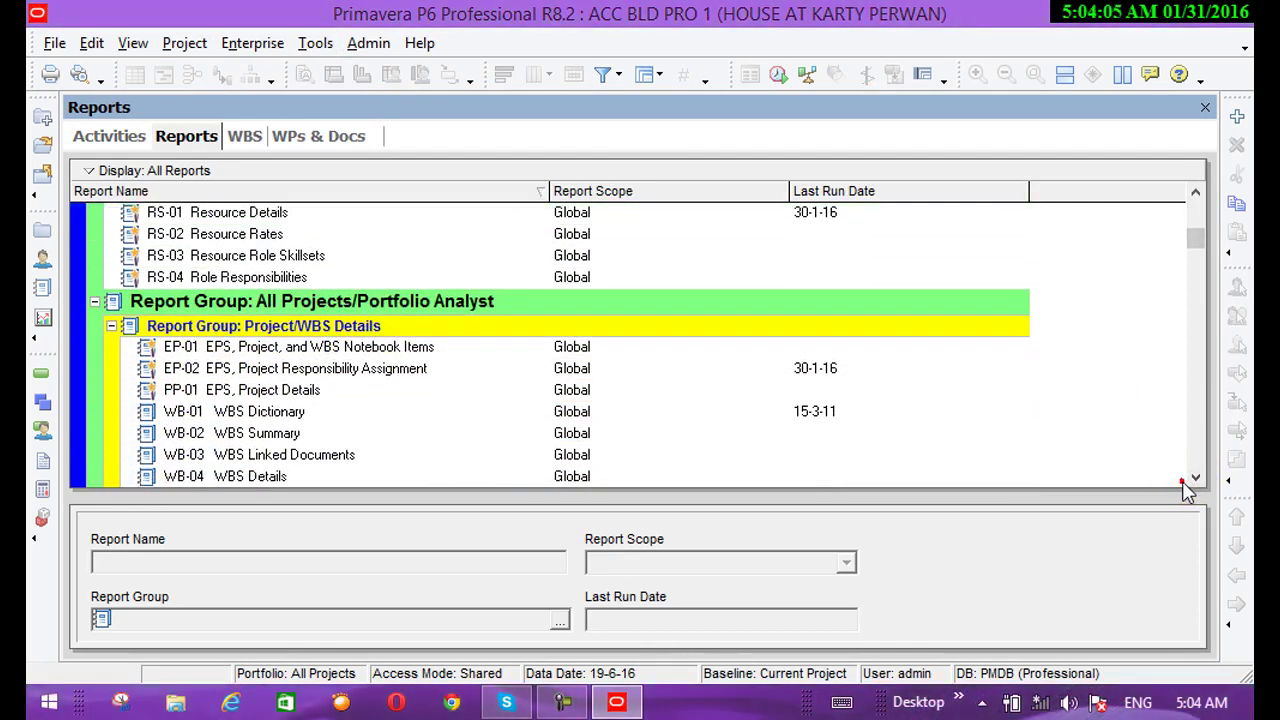
{"action": "left_click", "coordinate": [1196, 477]}
{"action": "left_click", "coordinate": [1196, 477]}
{"action": "left_click", "coordinate": [1196, 477]}
{"action": "left_click", "coordinate": [1196, 477]}
{"action": "left_click", "coordinate": [1196, 477]}
{"action": "left_click", "coordinate": [1196, 477]}
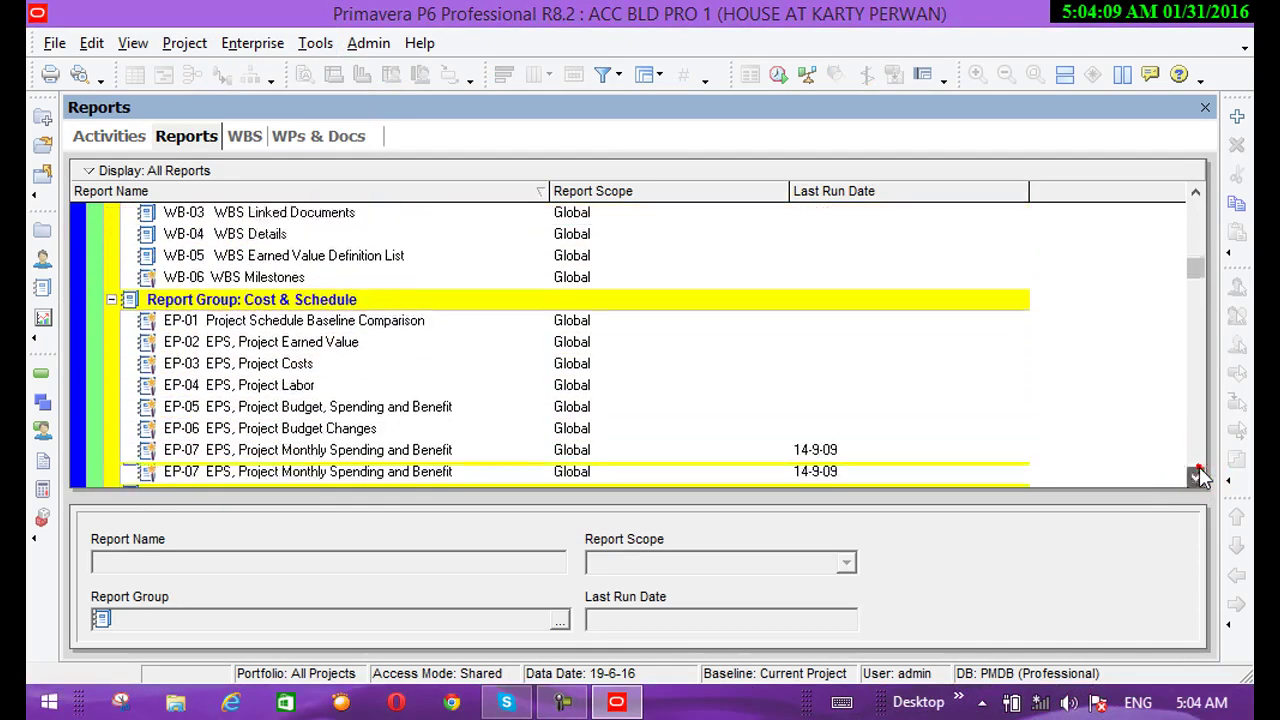
{"action": "left_click", "coordinate": [1196, 477]}
{"action": "left_click", "coordinate": [1196, 477]}
{"action": "left_click", "coordinate": [1196, 477]}
{"action": "left_click", "coordinate": [1196, 477]}
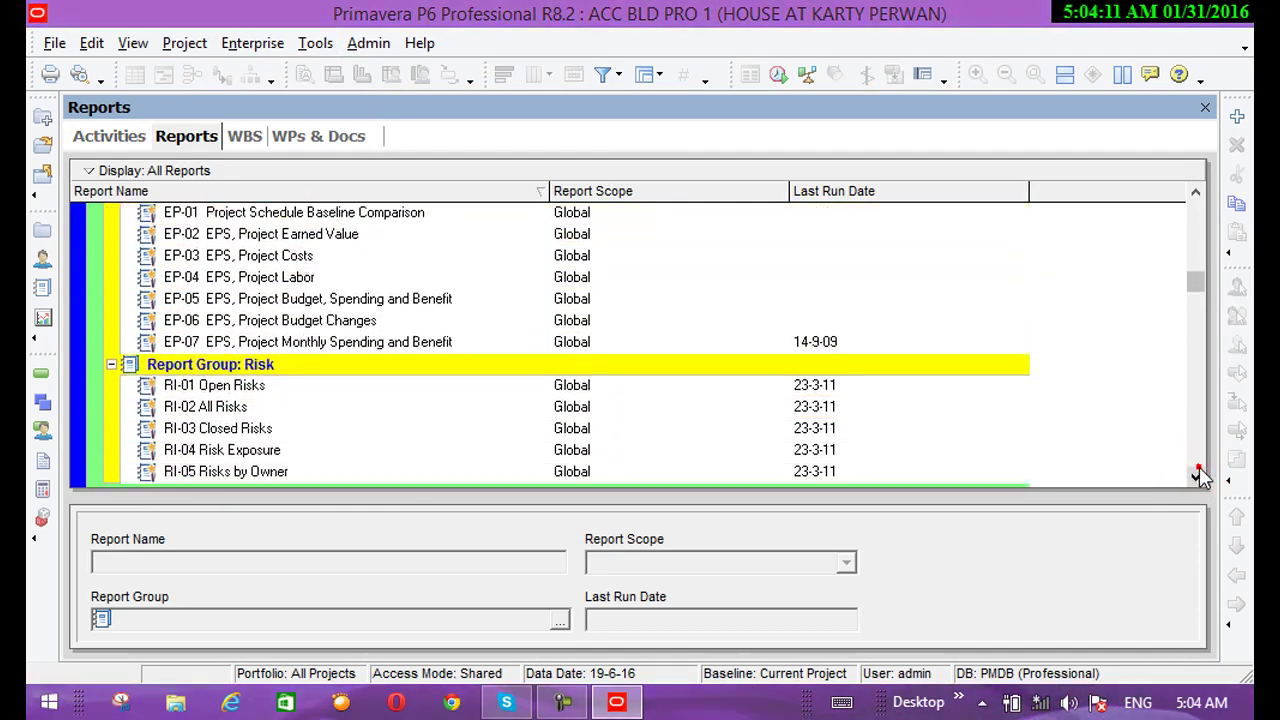
{"action": "left_click", "coordinate": [1196, 477]}
{"action": "left_click", "coordinate": [1196, 477]}
{"action": "left_click", "coordinate": [1196, 477]}
{"action": "left_click", "coordinate": [1196, 477]}
{"action": "left_click", "coordinate": [1196, 477]}
{"action": "left_click", "coordinate": [1196, 477]}
{"action": "left_click", "coordinate": [1196, 477]}
{"action": "left_click", "coordinate": [1196, 477]}
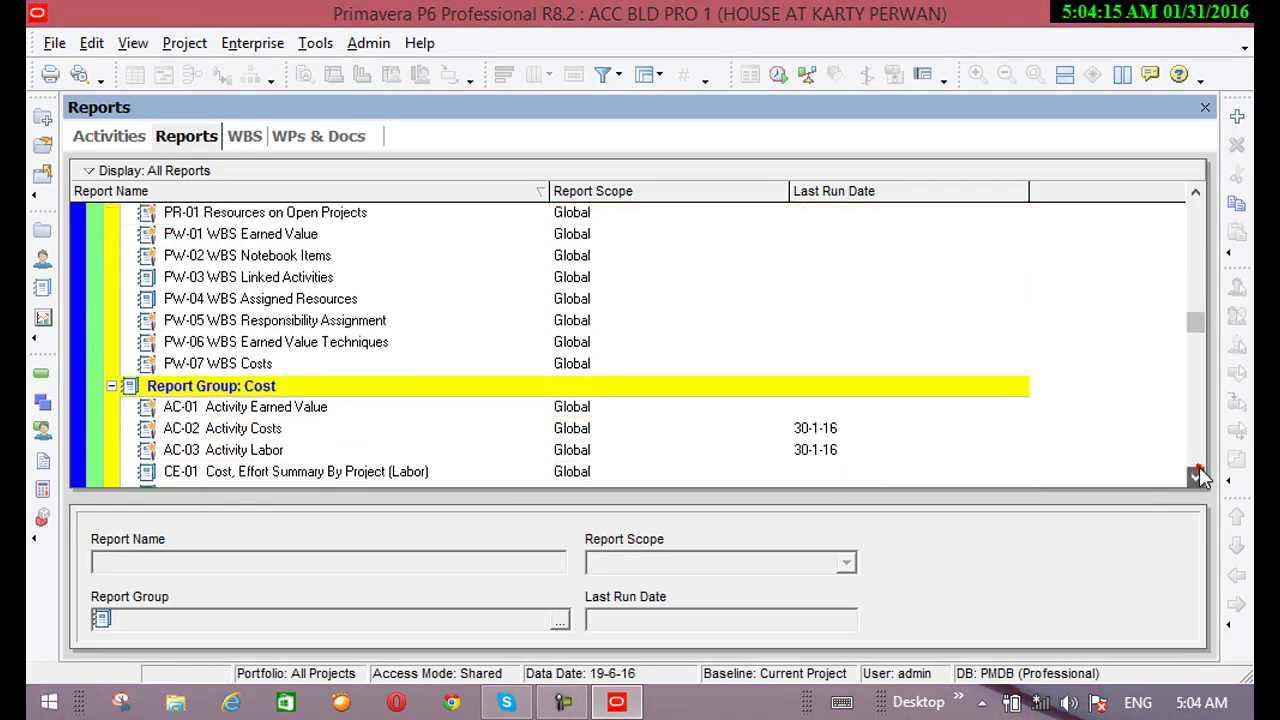
{"action": "left_click", "coordinate": [1196, 477]}
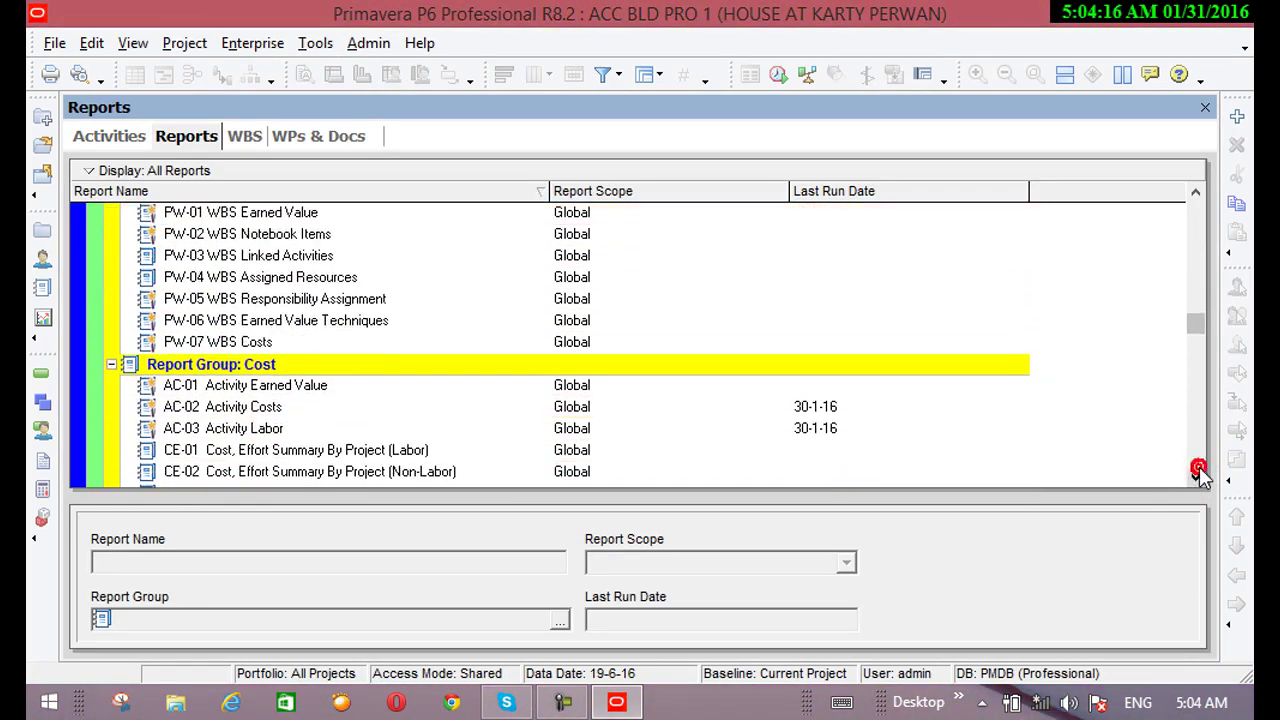
Step: Run the AC-02 Activity Costs report from the Cost group with Print Preview as the output
{"action": "left_click", "coordinate": [230, 410]}
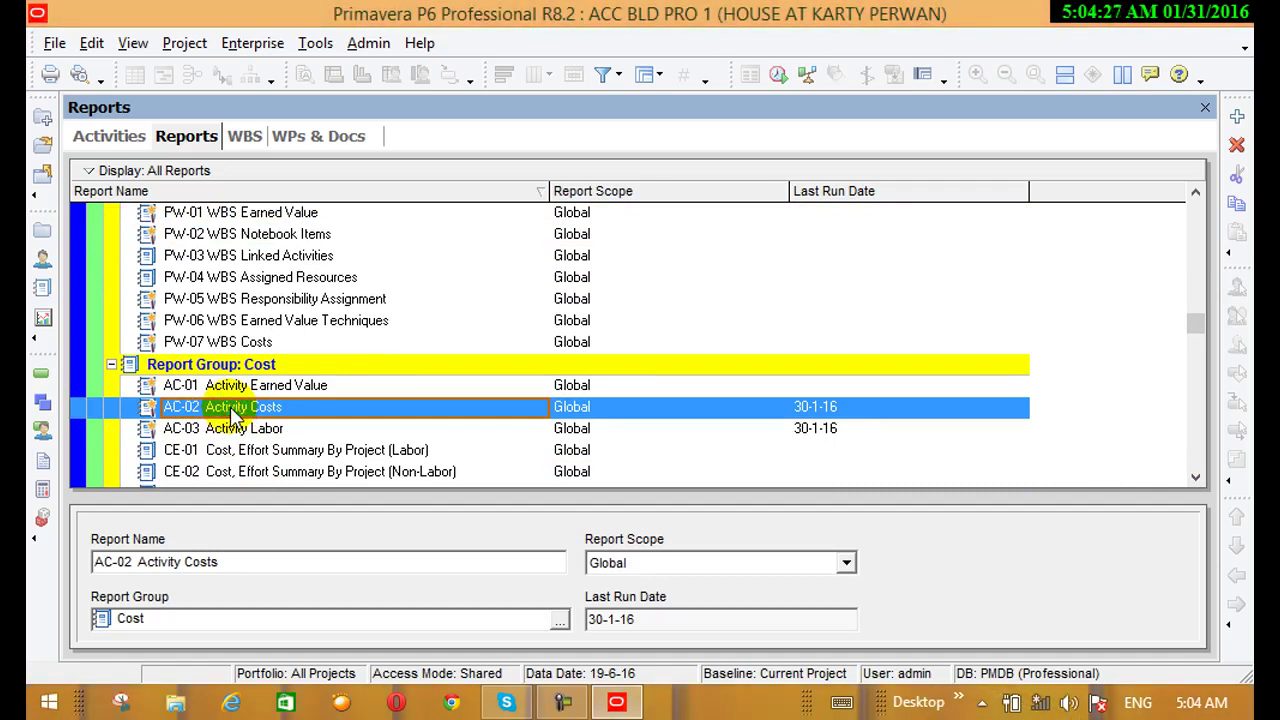
{"action": "right_click", "coordinate": [230, 406]}
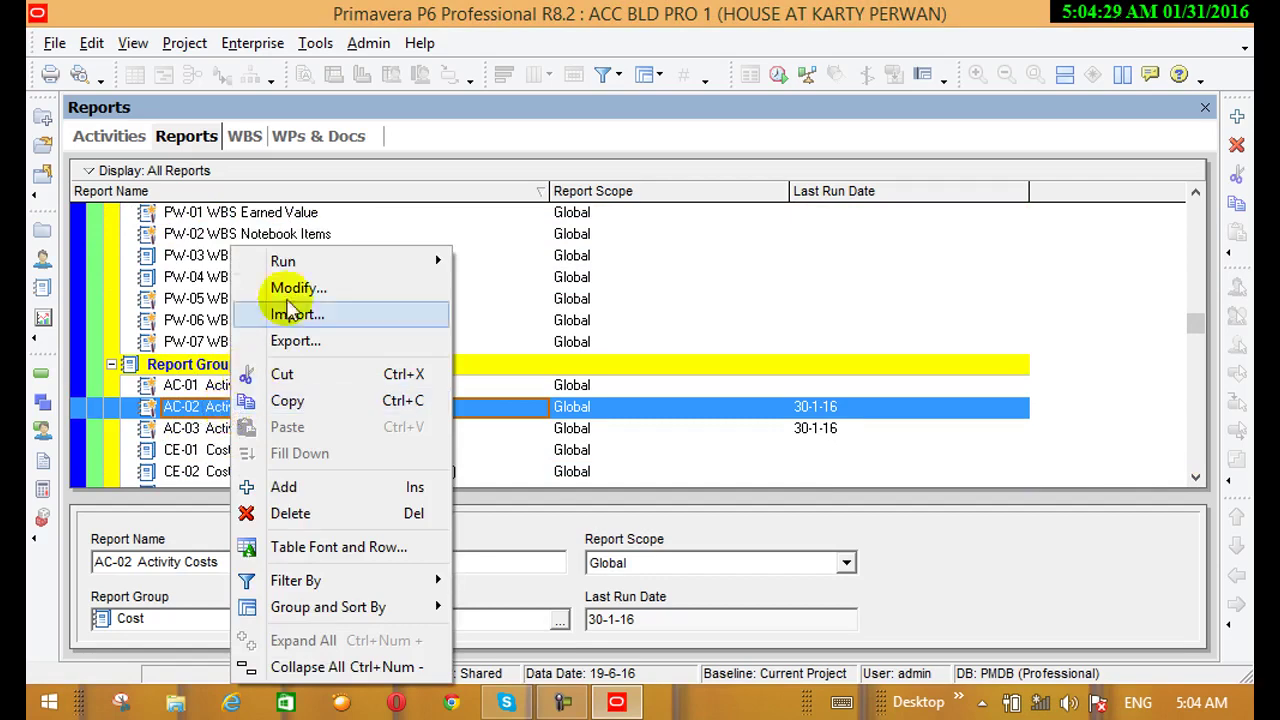
{"action": "mouse_move", "coordinate": [423, 261]}
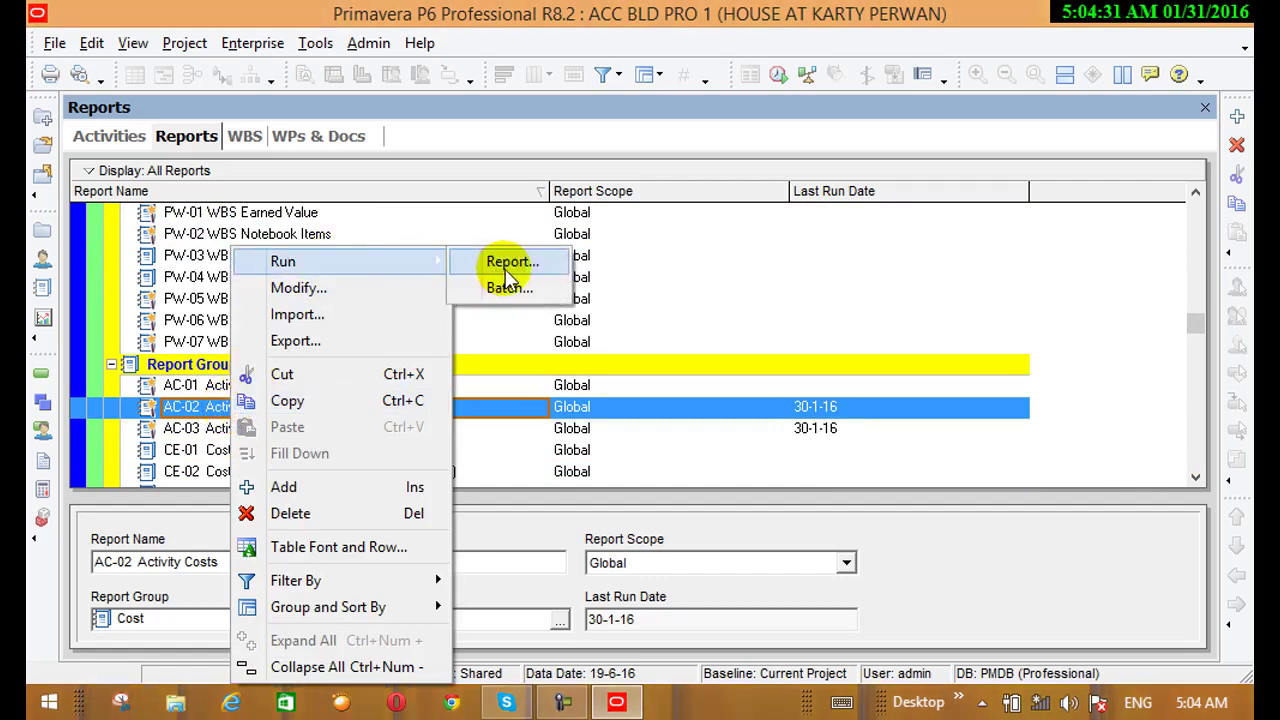
{"action": "left_click", "coordinate": [507, 262]}
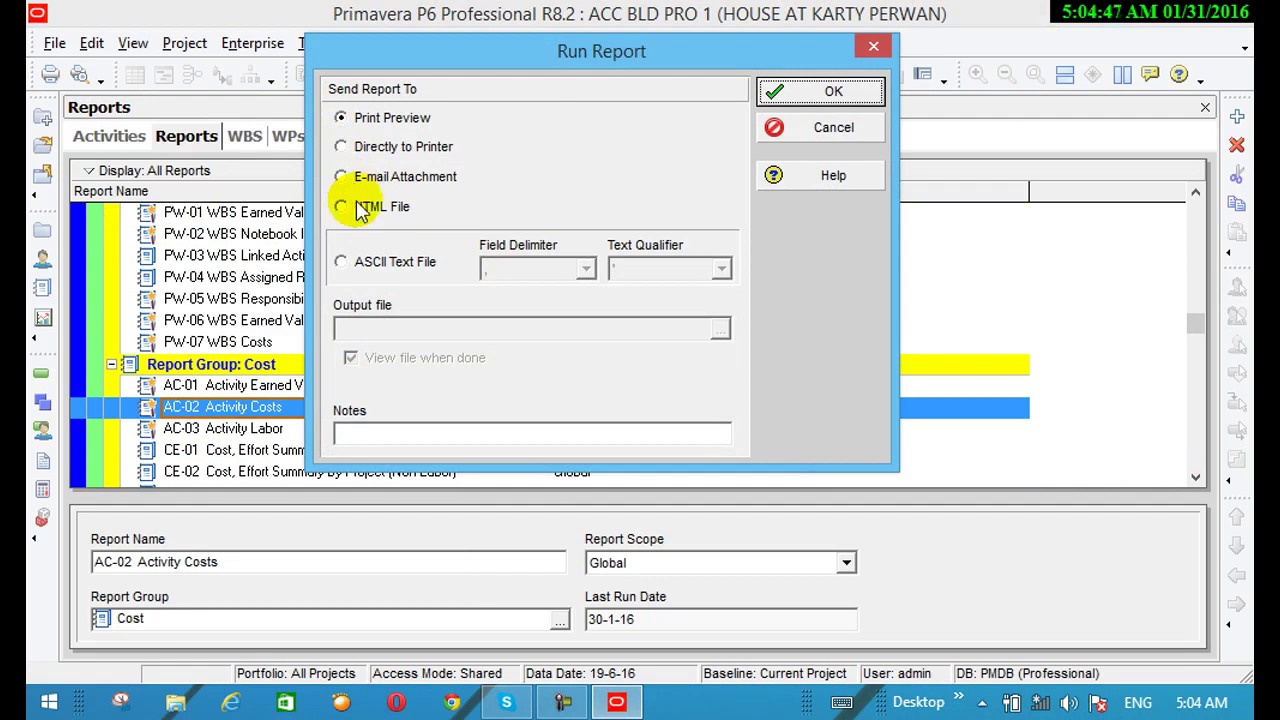
{"action": "left_click", "coordinate": [341, 263]}
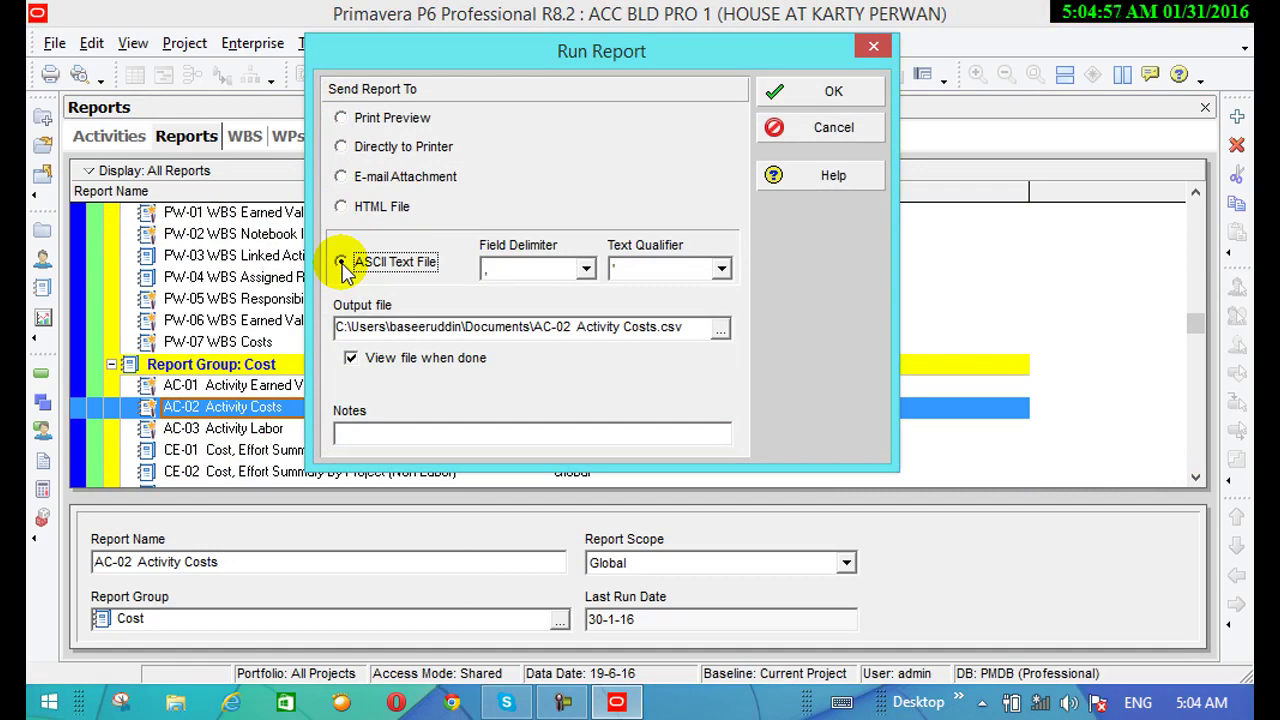
{"action": "left_click", "coordinate": [341, 118]}
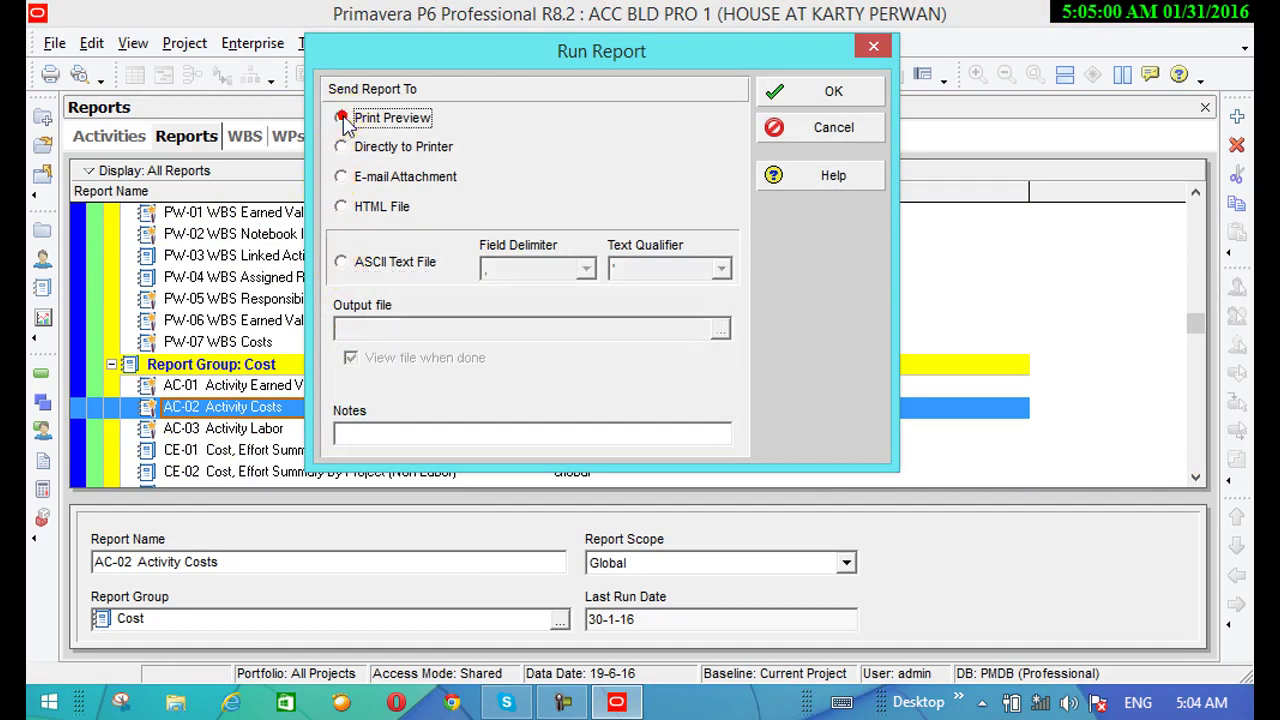
{"action": "left_click", "coordinate": [804, 92]}
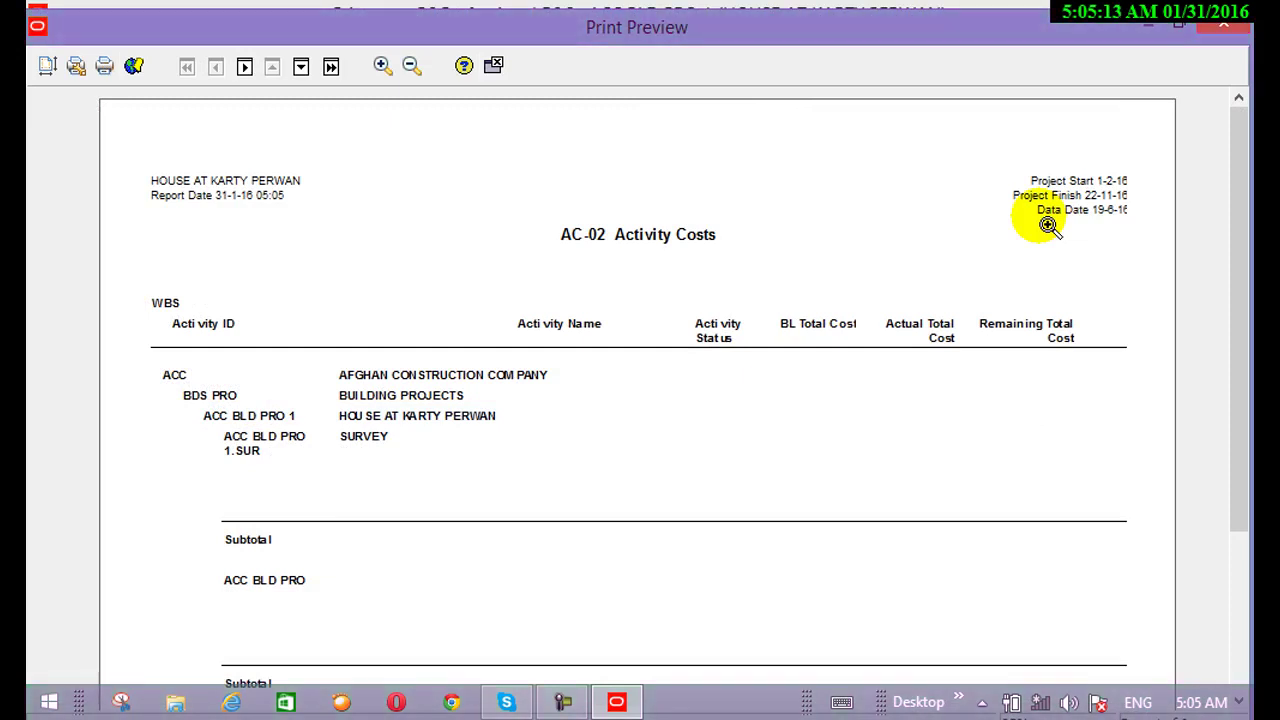
Step: Examine the baseline, actual and remaining total costs per activity on the first page of the Activity Costs report
{"action": "left_click", "coordinate": [1237, 668]}
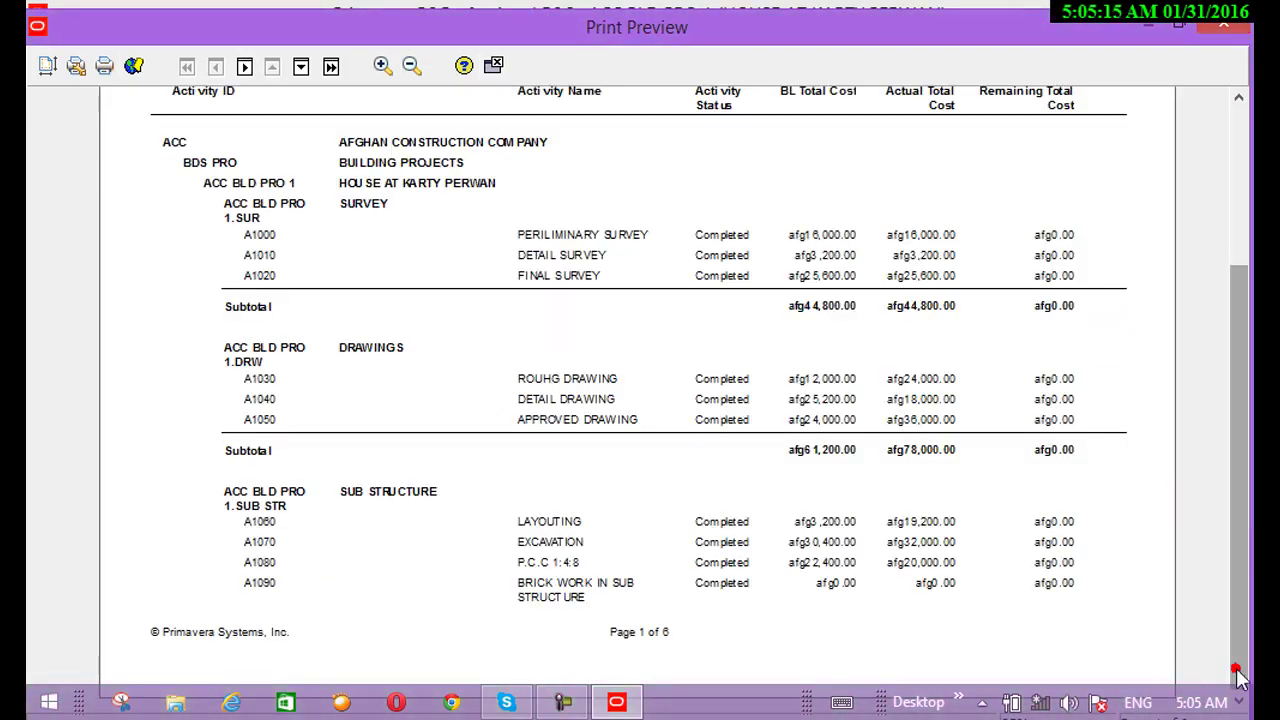
{"action": "left_click", "coordinate": [1238, 100]}
{"action": "left_click", "coordinate": [1238, 100]}
{"action": "left_click", "coordinate": [1238, 100]}
{"action": "left_click", "coordinate": [1238, 100]}
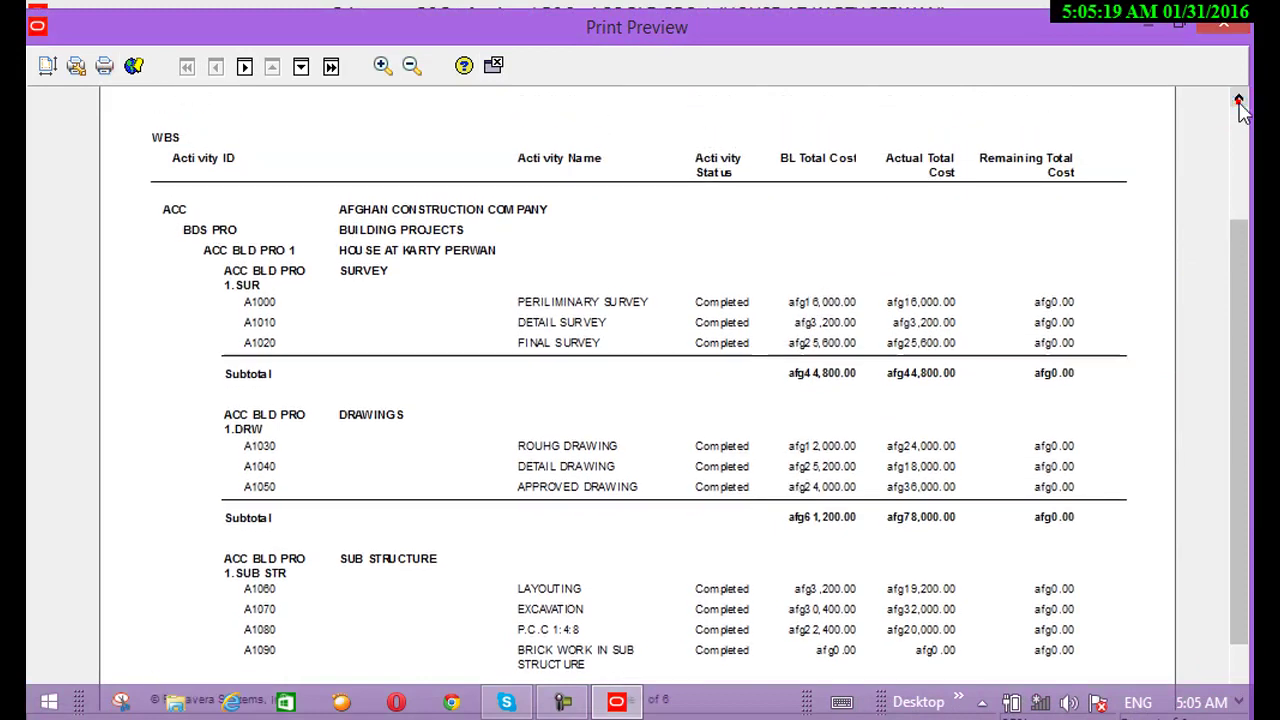
{"action": "left_click", "coordinate": [1238, 100]}
{"action": "left_click", "coordinate": [1238, 100]}
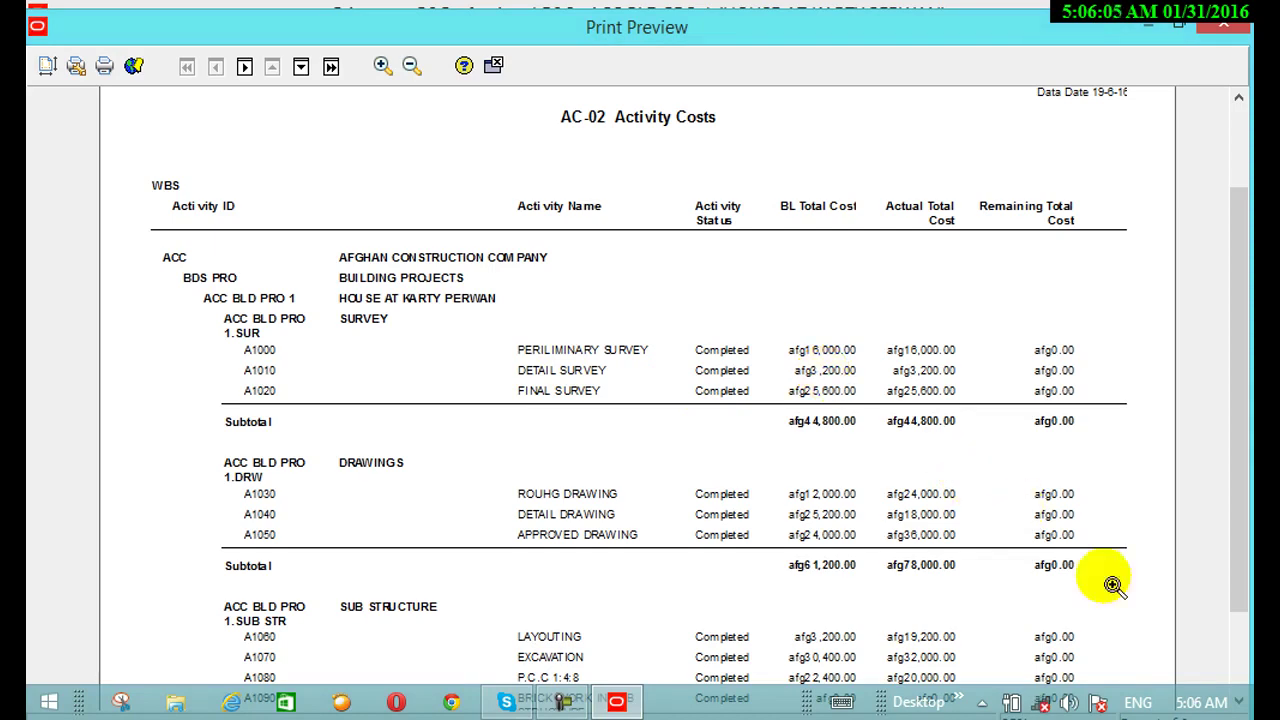
{"action": "left_click", "coordinate": [1245, 666]}
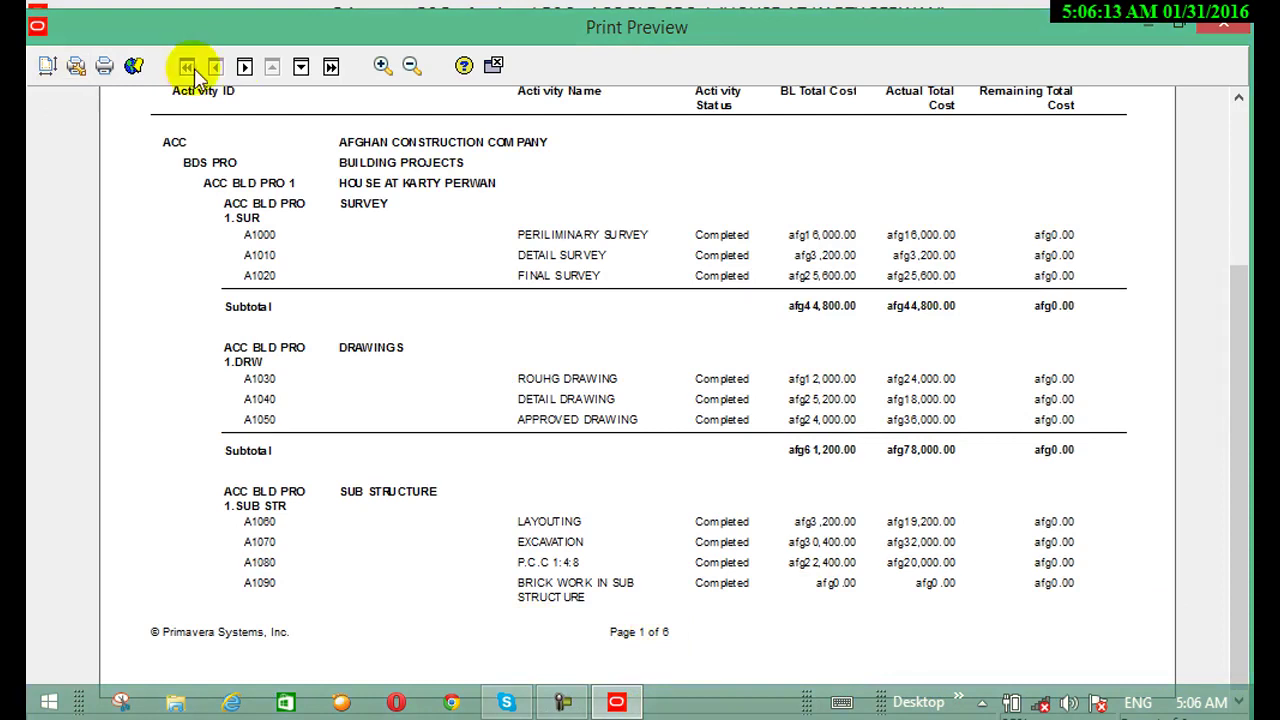
Step: Review the other pages of the Activity Costs report through the last one, return to the first page and close the preview
{"action": "left_click", "coordinate": [301, 66]}
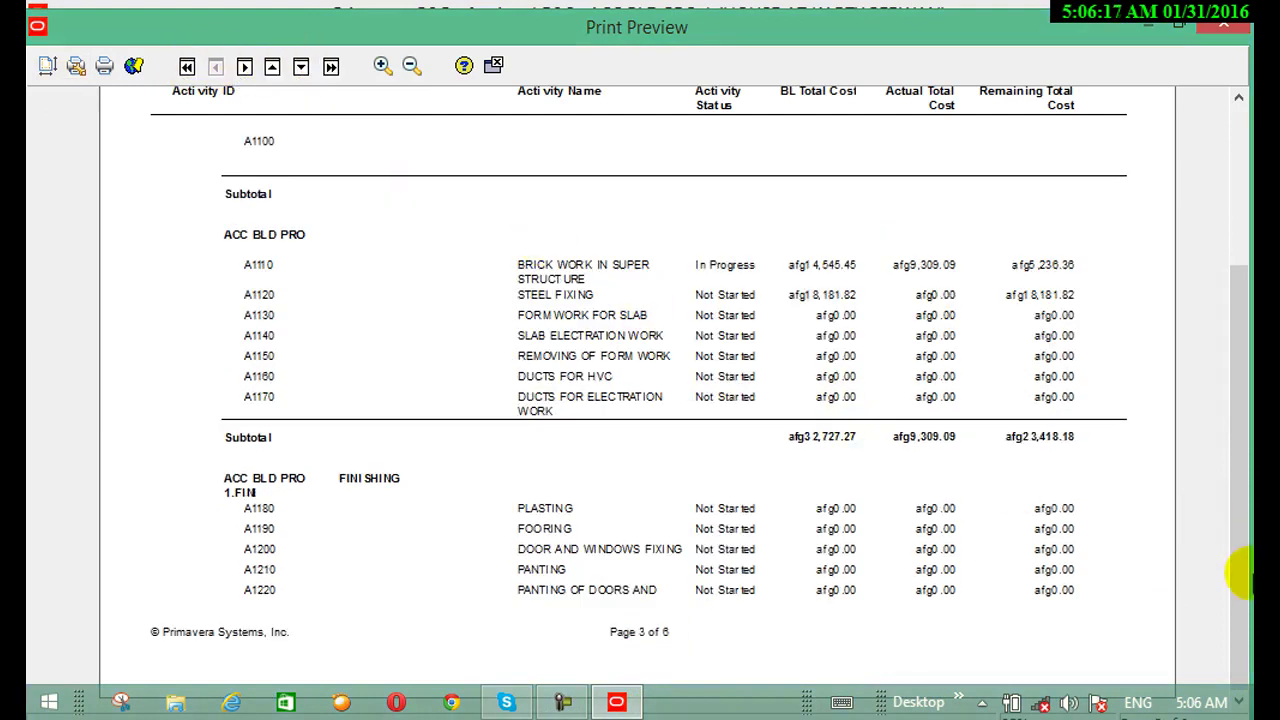
{"action": "left_click", "coordinate": [245, 67]}
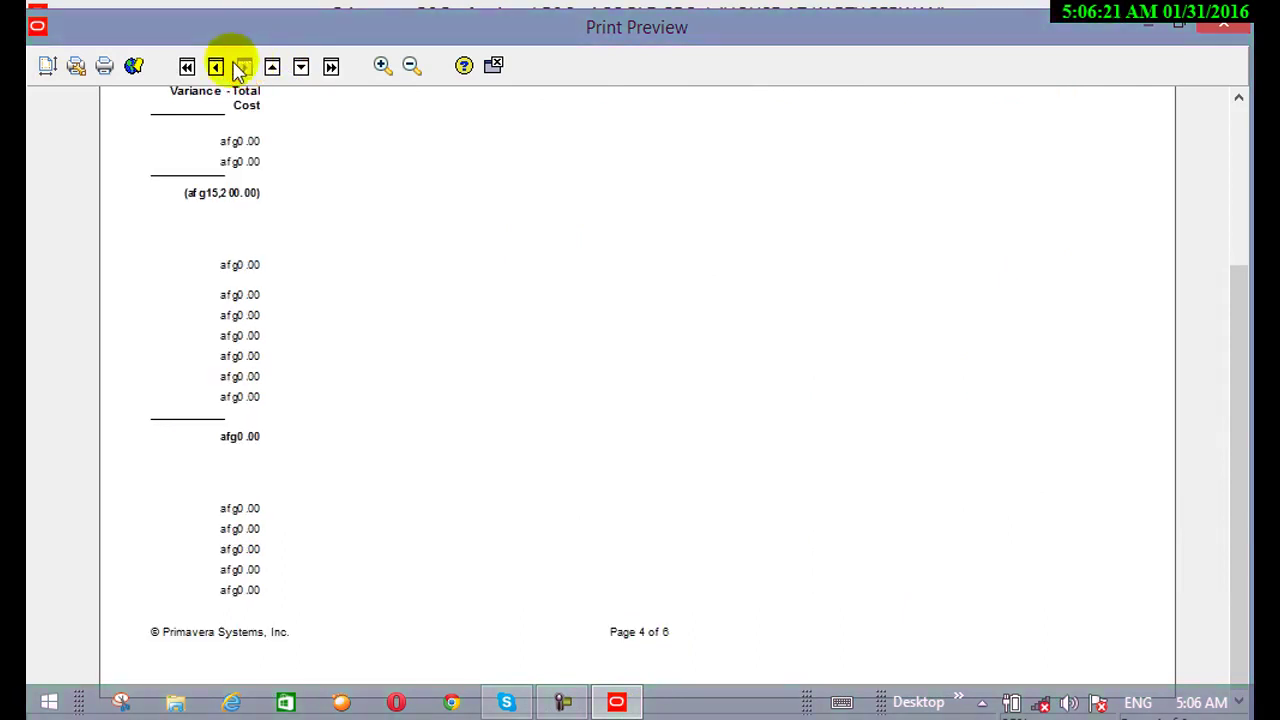
{"action": "left_click", "coordinate": [216, 66]}
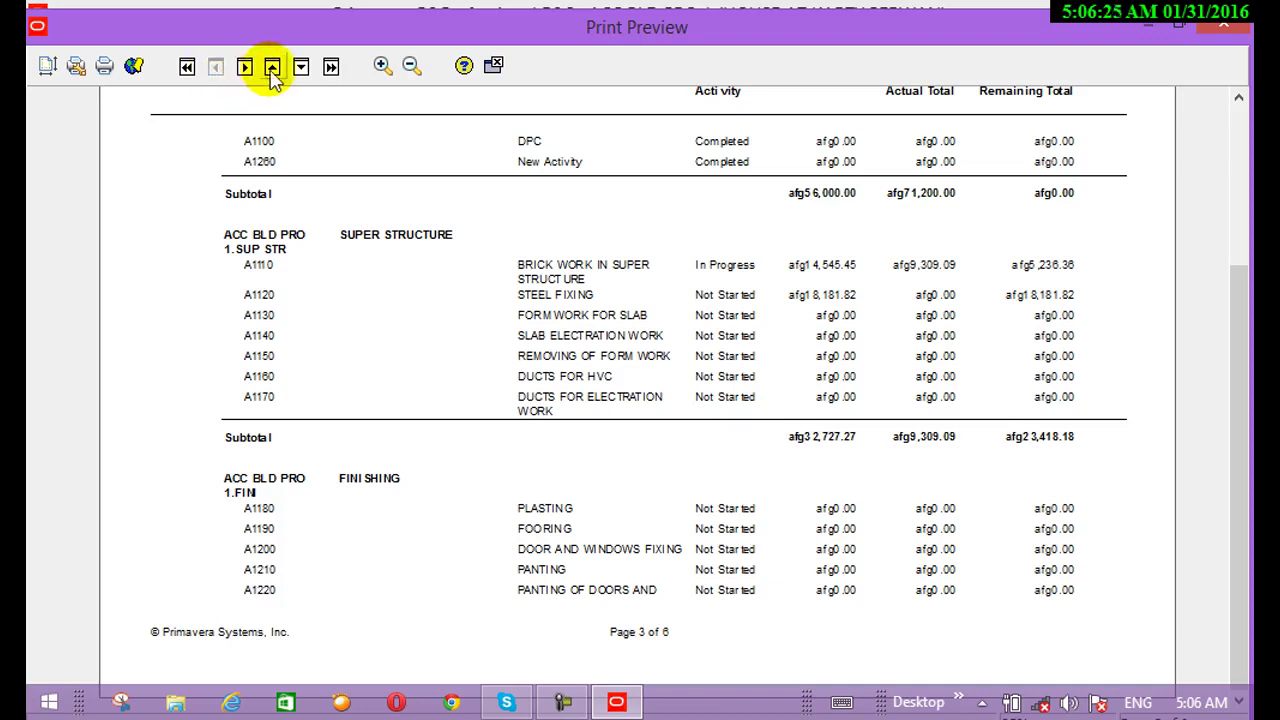
{"action": "left_click", "coordinate": [300, 66]}
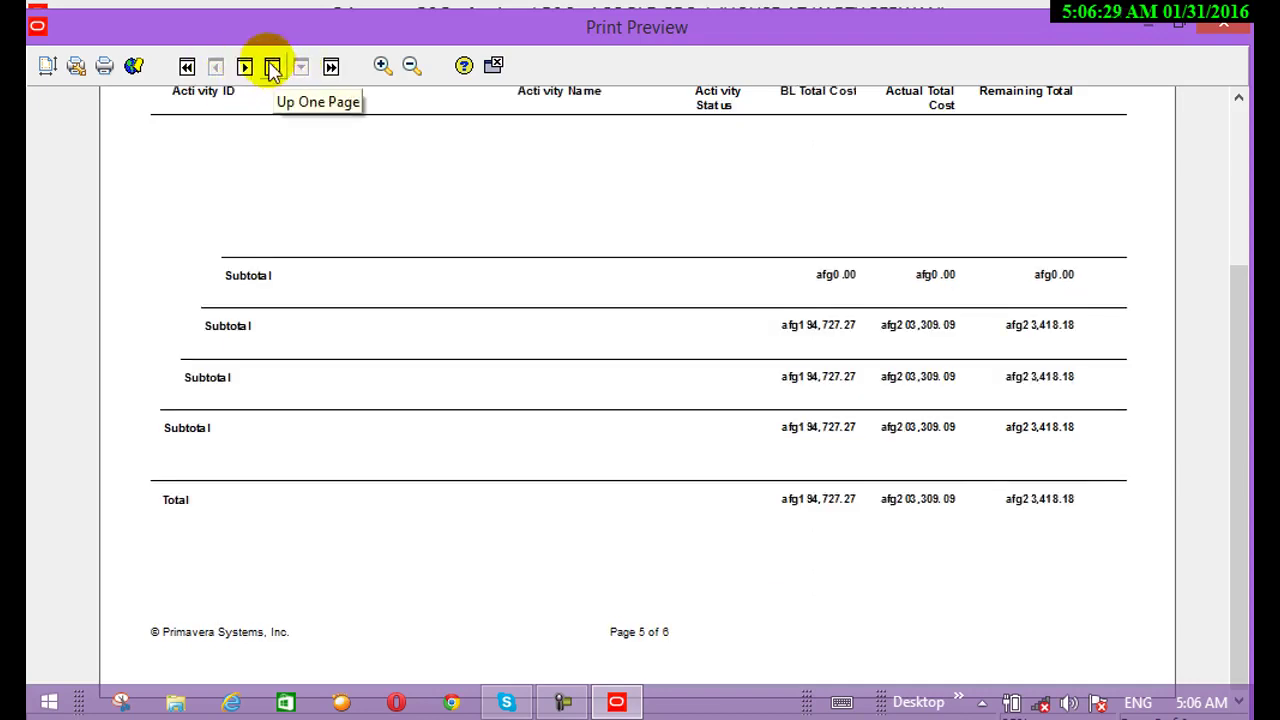
{"action": "left_click", "coordinate": [187, 66]}
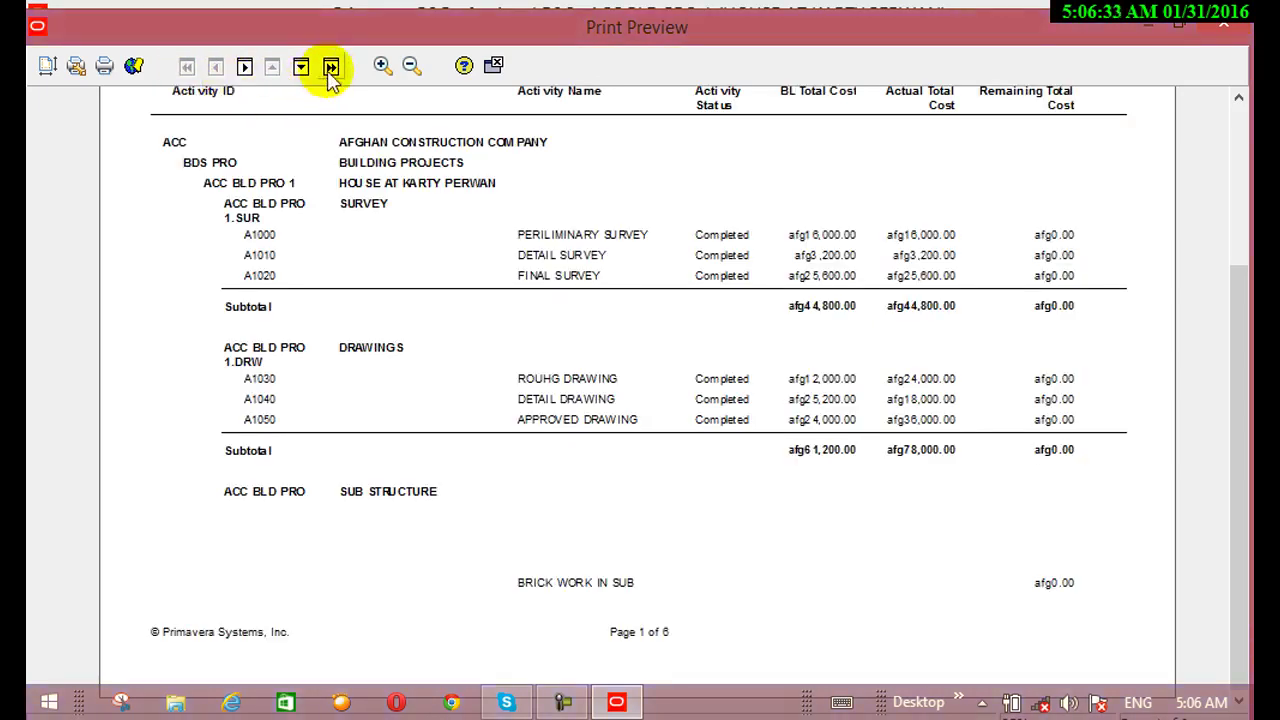
{"action": "left_click", "coordinate": [331, 66]}
{"action": "left_click", "coordinate": [215, 66]}
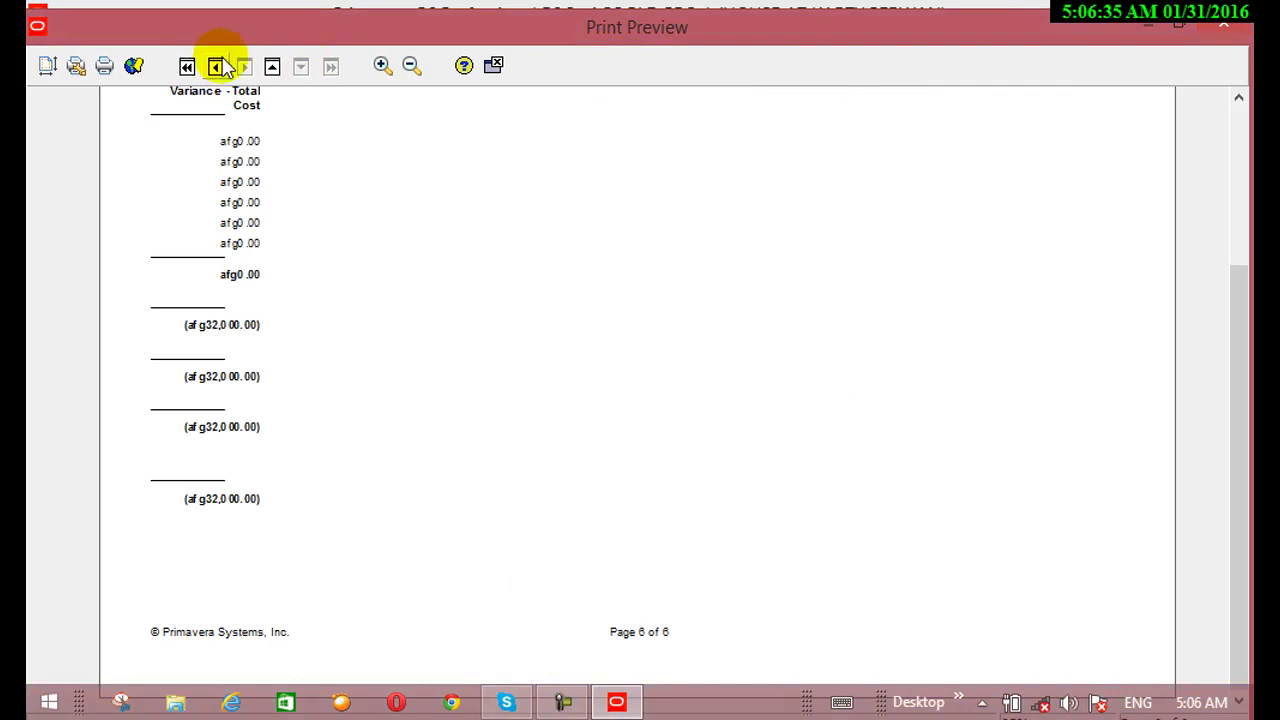
{"action": "left_click", "coordinate": [187, 66]}
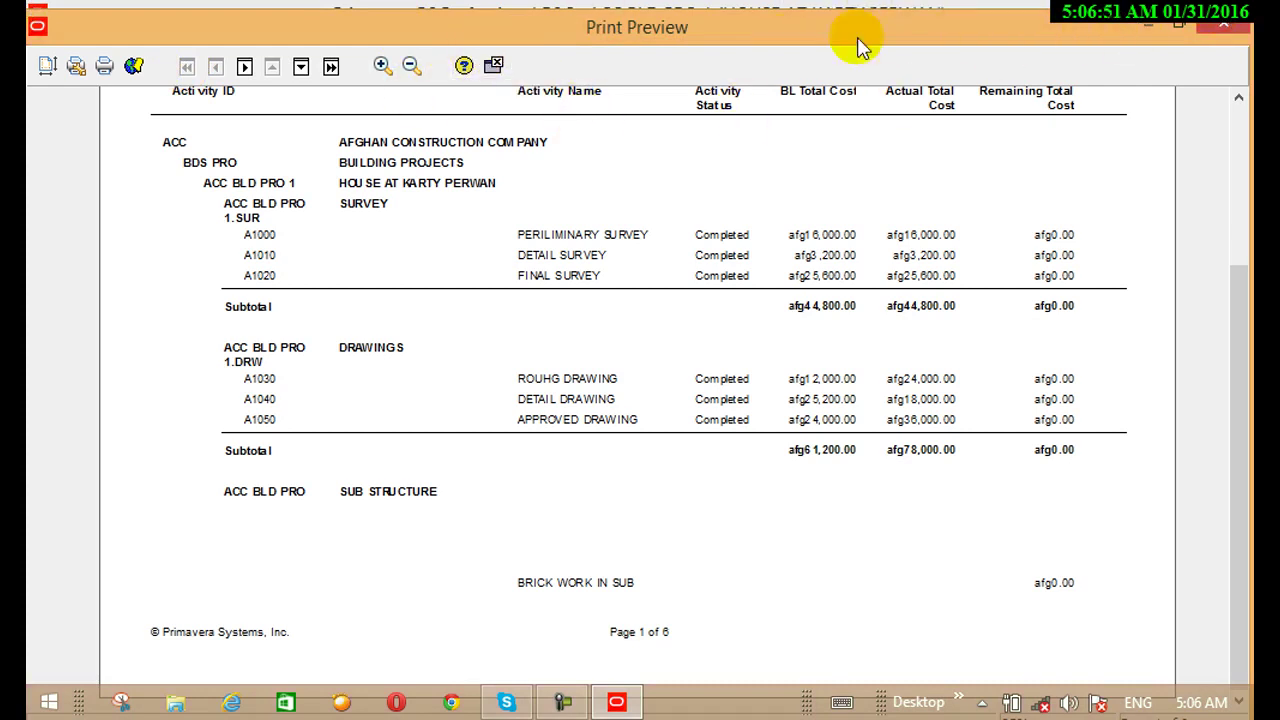
{"action": "left_click", "coordinate": [495, 68]}
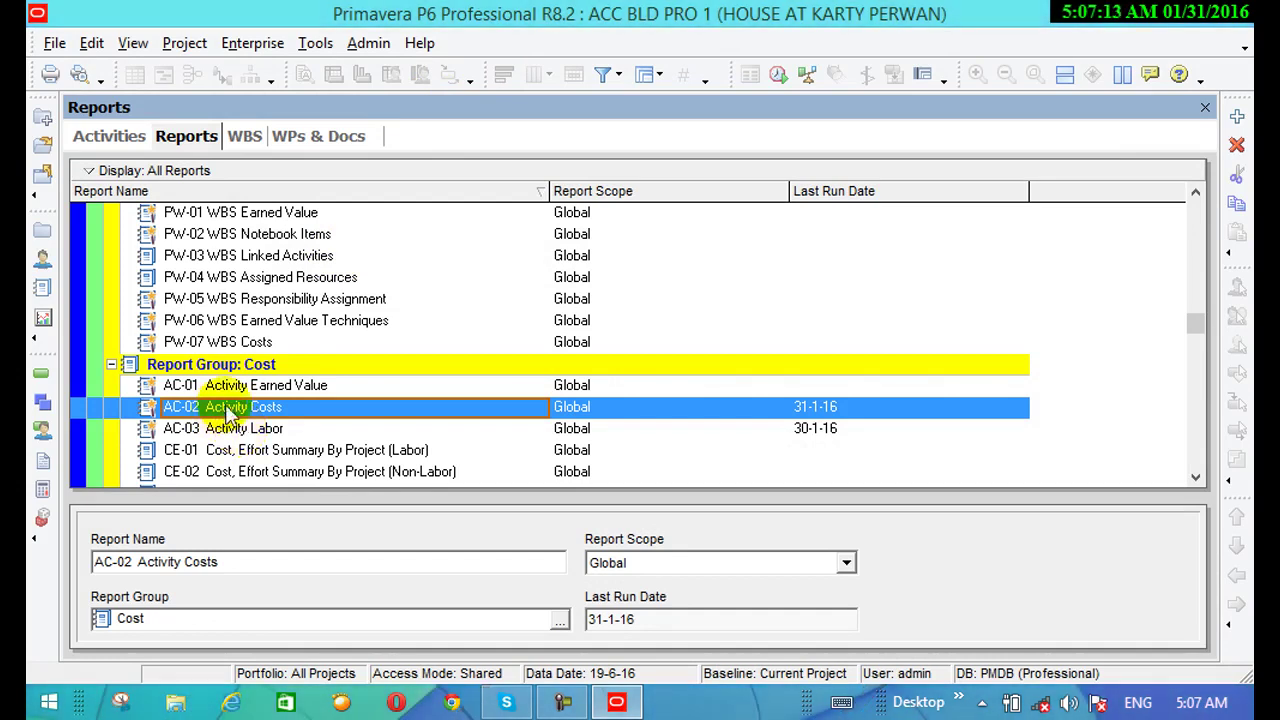
Step: Run the AC-03 Activity Labor report from the Cost group with Print Preview as the output
{"action": "left_click", "coordinate": [236, 437]}
{"action": "left_click", "coordinate": [232, 430]}
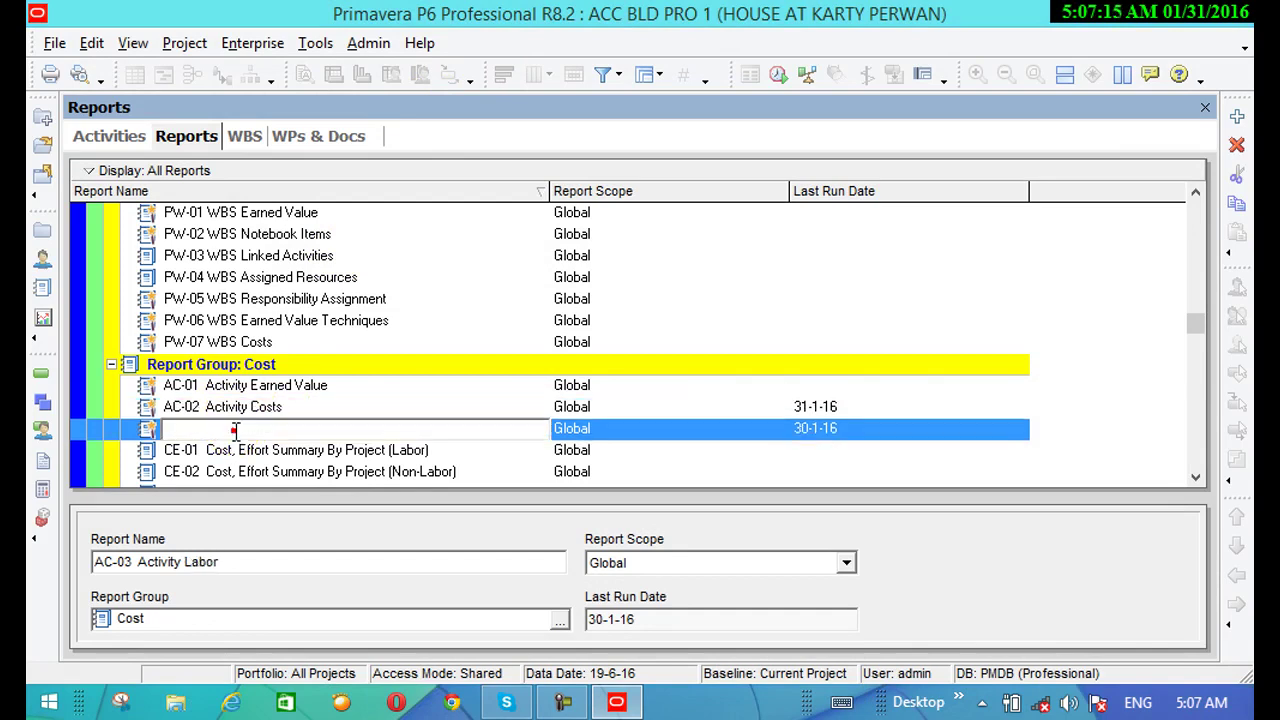
{"action": "left_click", "coordinate": [642, 430]}
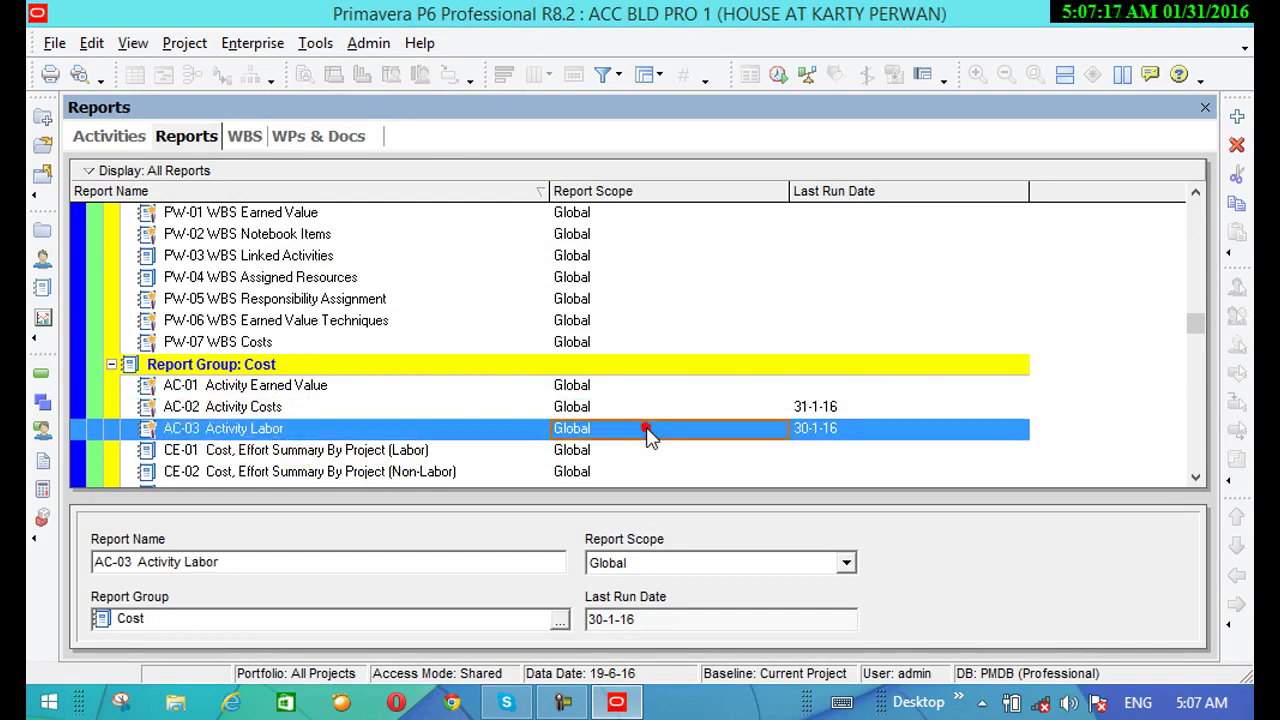
{"action": "right_click", "coordinate": [645, 430]}
{"action": "mouse_move", "coordinate": [820, 263]}
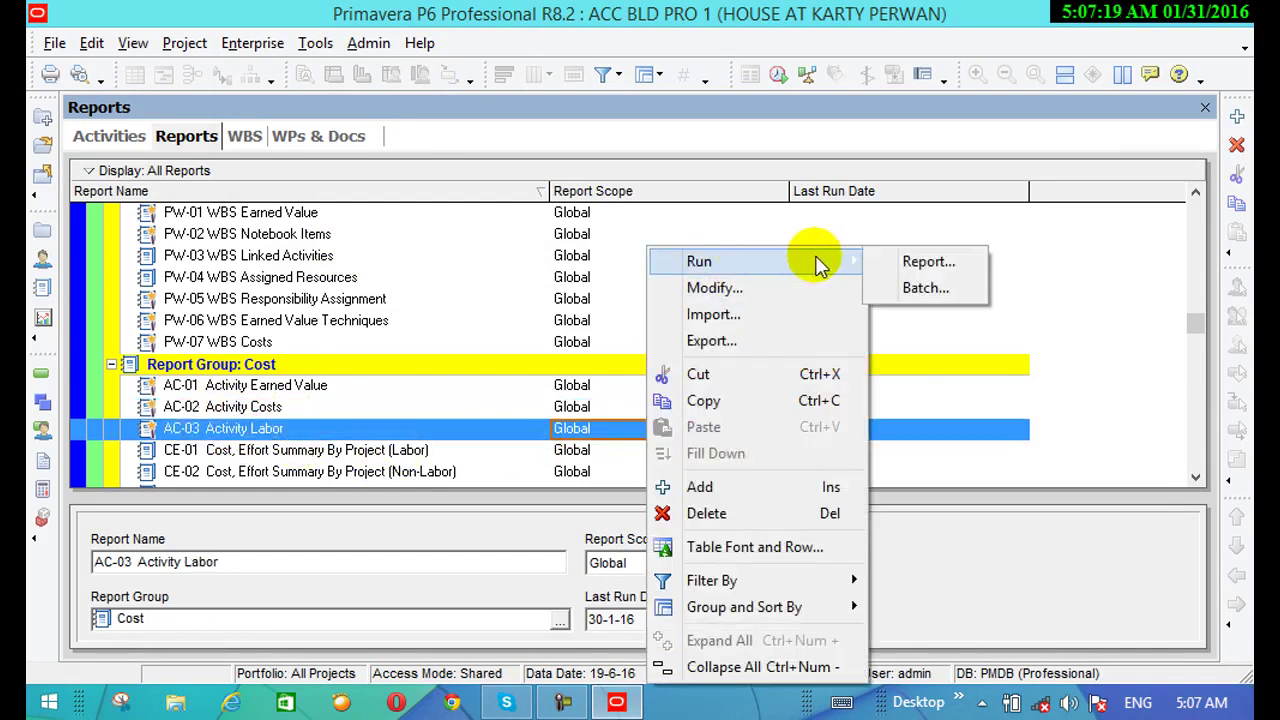
{"action": "left_click", "coordinate": [912, 263]}
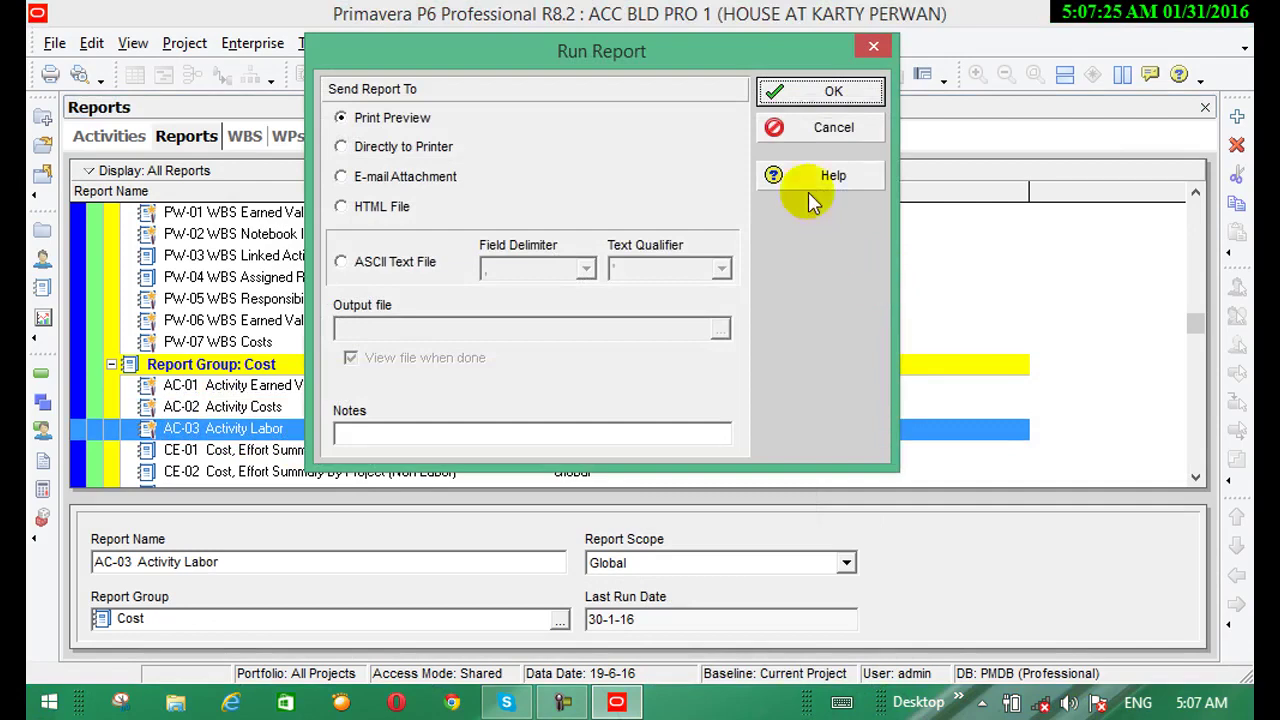
{"action": "left_click", "coordinate": [818, 95]}
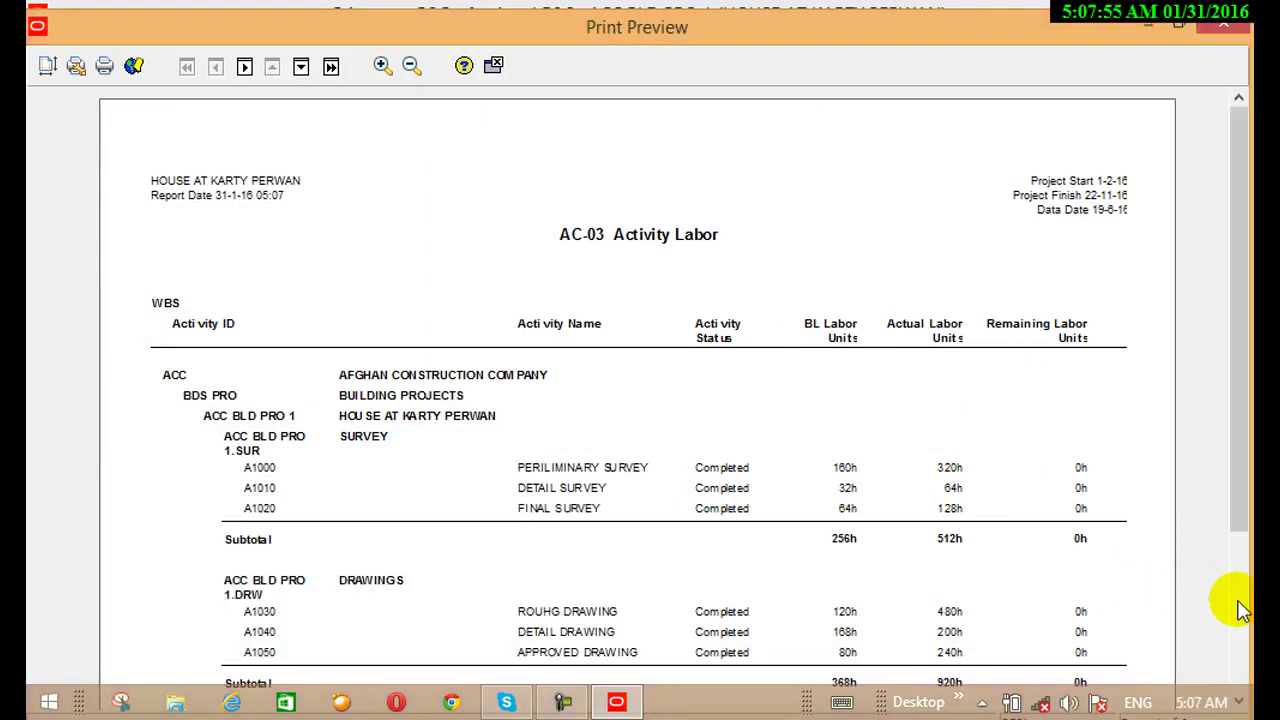
Step: Review the labor units per activity and the labor variance page of the Activity Labor report, then close the preview
{"action": "scroll", "coordinate": [1240, 610], "scroll_direction": "down", "scroll_amount": 3}
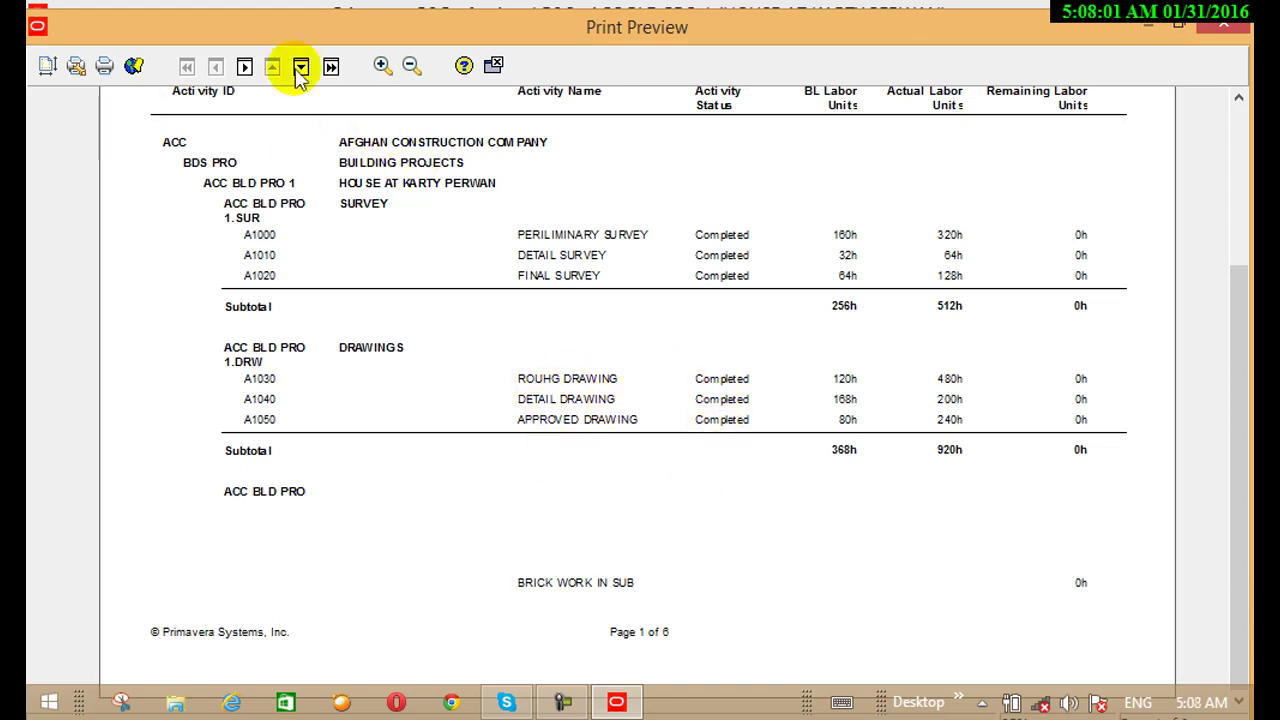
{"action": "left_click", "coordinate": [244, 67]}
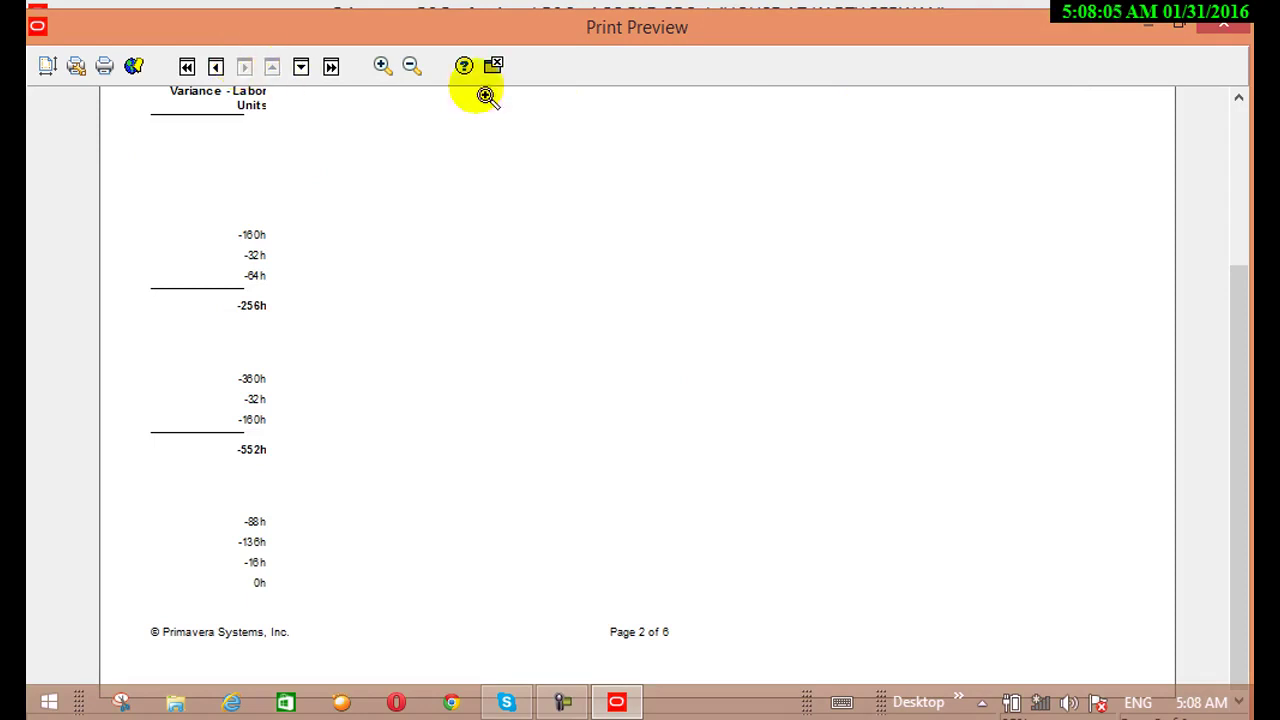
{"action": "left_click", "coordinate": [1239, 136]}
{"action": "left_click_drag", "start_coordinate": [1239, 137], "coordinate": [1236, 191]}
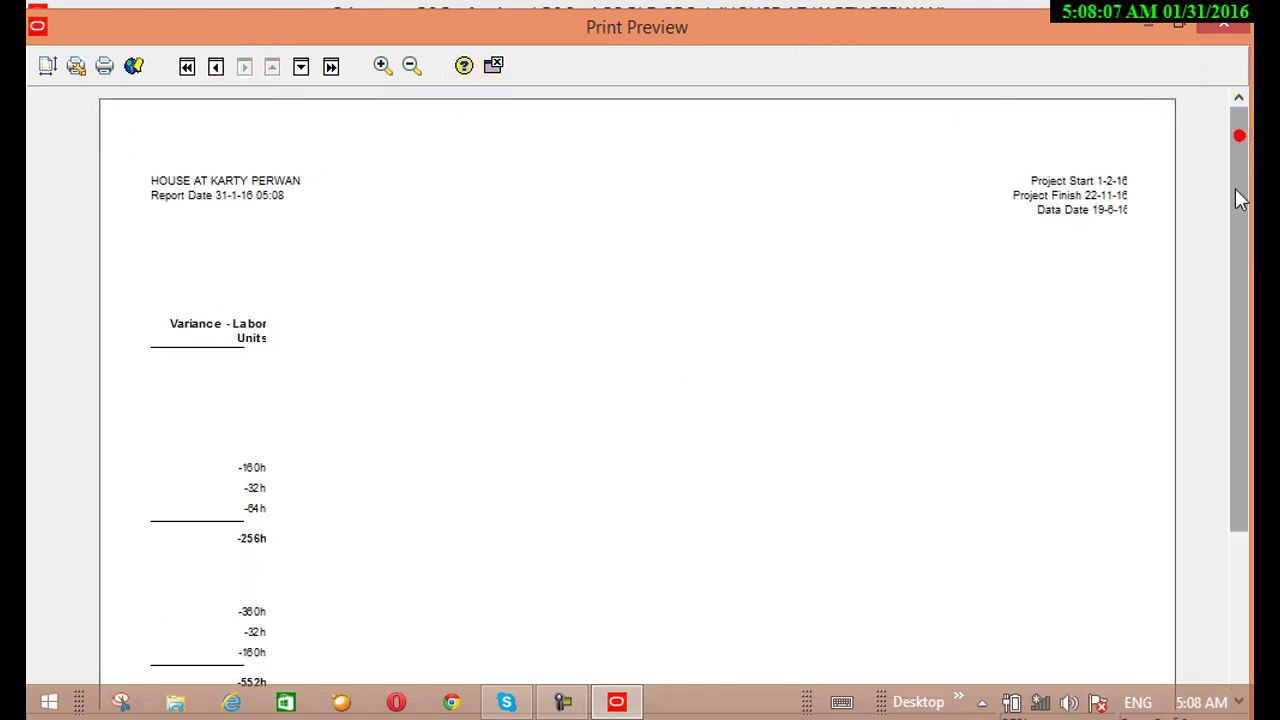
{"action": "left_click", "coordinate": [1240, 580]}
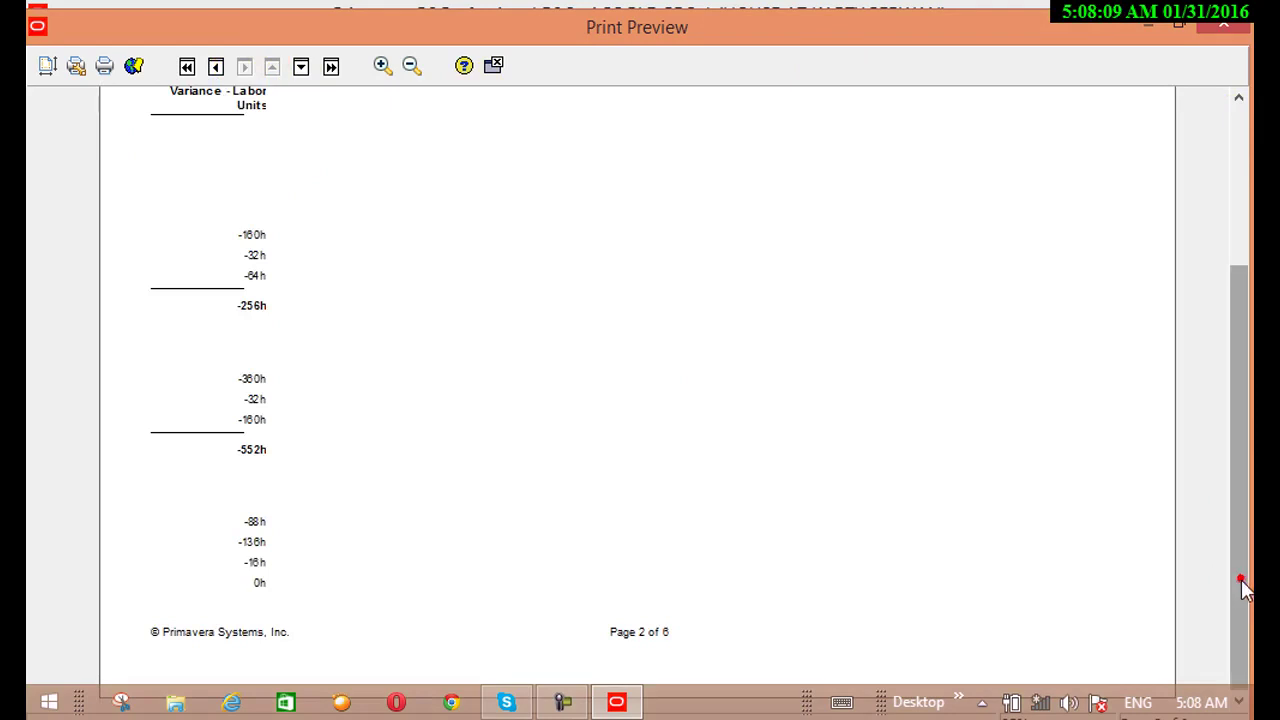
{"action": "left_click", "coordinate": [1239, 203]}
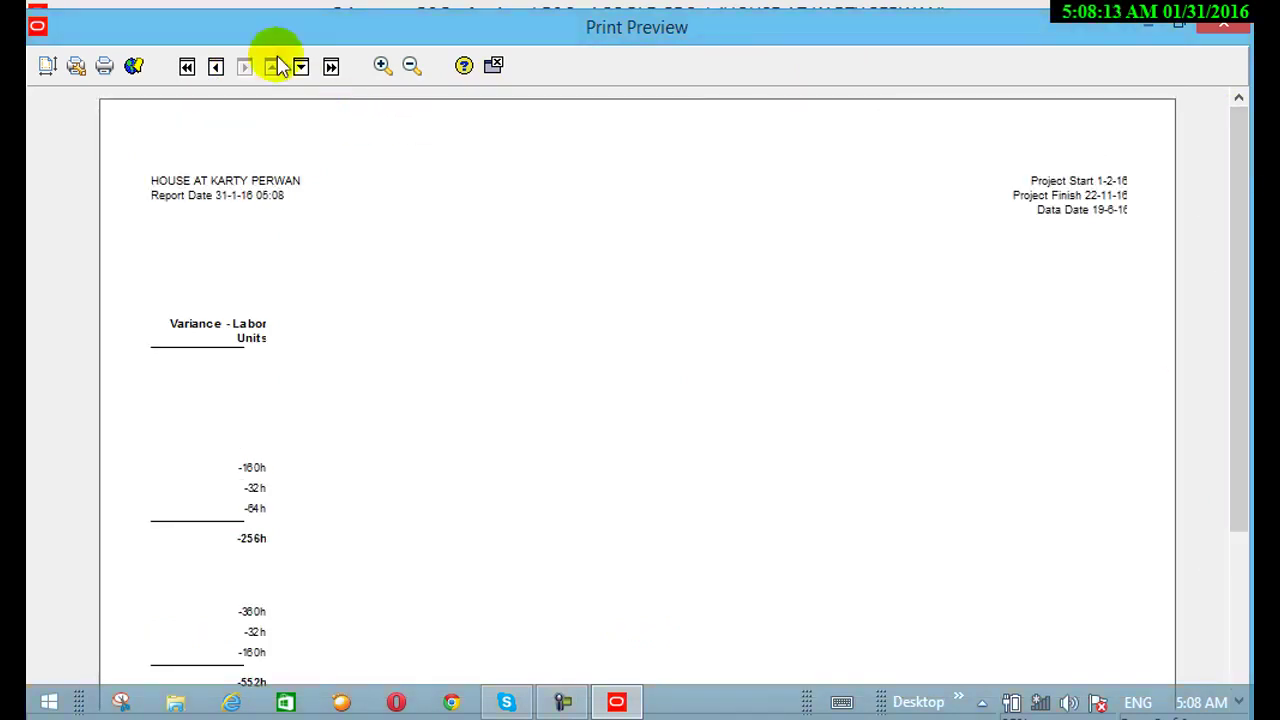
{"action": "left_click", "coordinate": [216, 67]}
{"action": "left_click", "coordinate": [213, 66]}
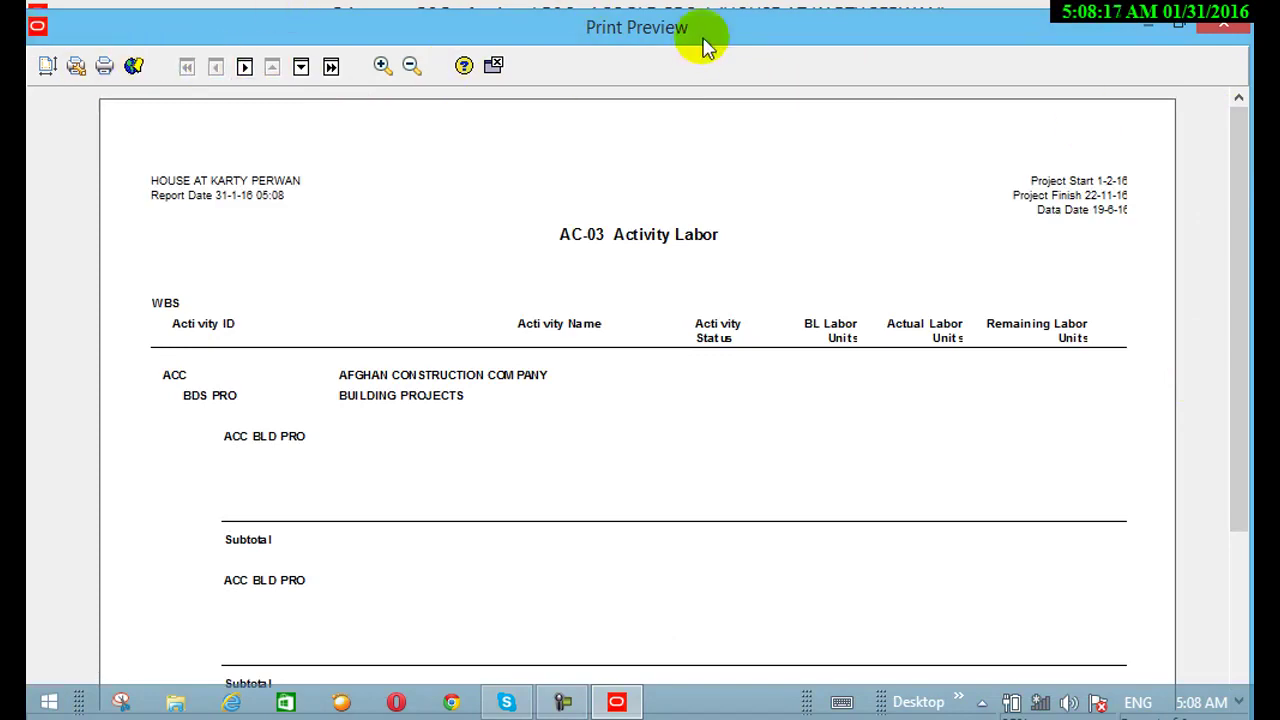
{"action": "left_click", "coordinate": [493, 67]}
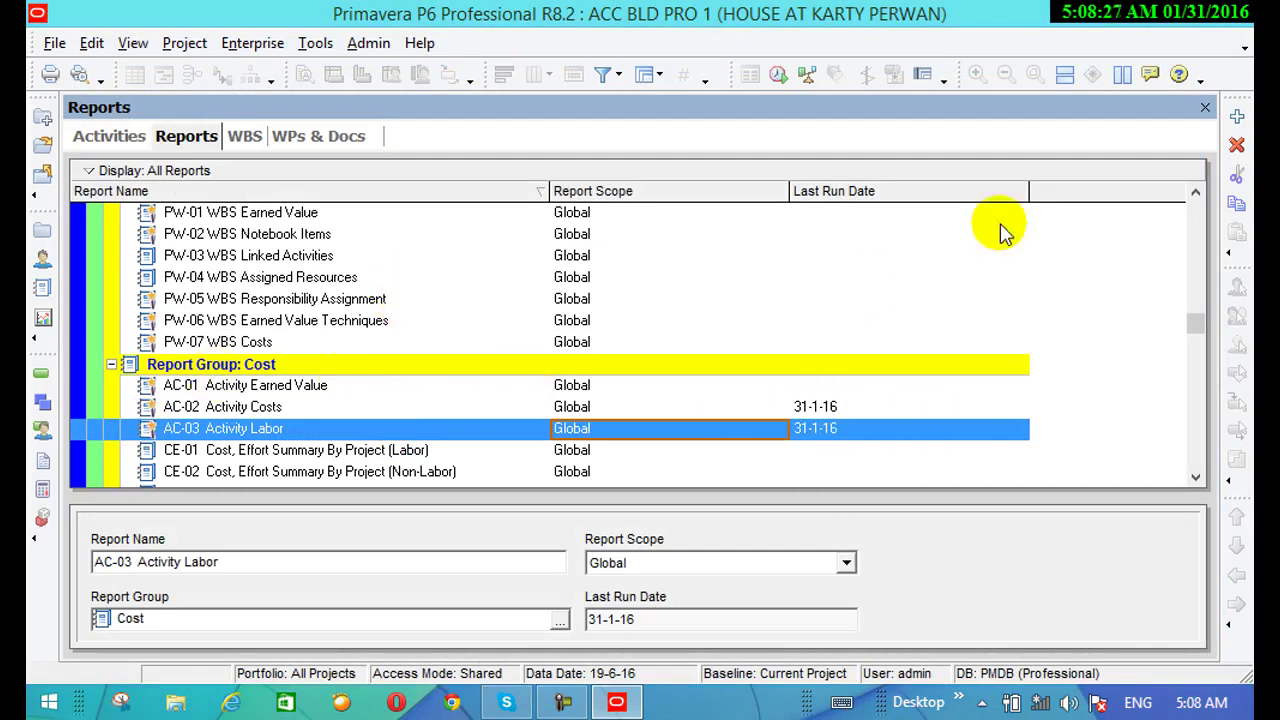
Step: Run the EX-02 Expense Summary By Project report from the Cost group with Print Preview as the output
{"action": "left_click", "coordinate": [1196, 477]}
{"action": "left_click", "coordinate": [1196, 477]}
{"action": "left_click", "coordinate": [1196, 477]}
{"action": "left_click", "coordinate": [1196, 477]}
{"action": "left_click", "coordinate": [1196, 477]}
{"action": "left_click", "coordinate": [1196, 477]}
{"action": "left_click", "coordinate": [1196, 477]}
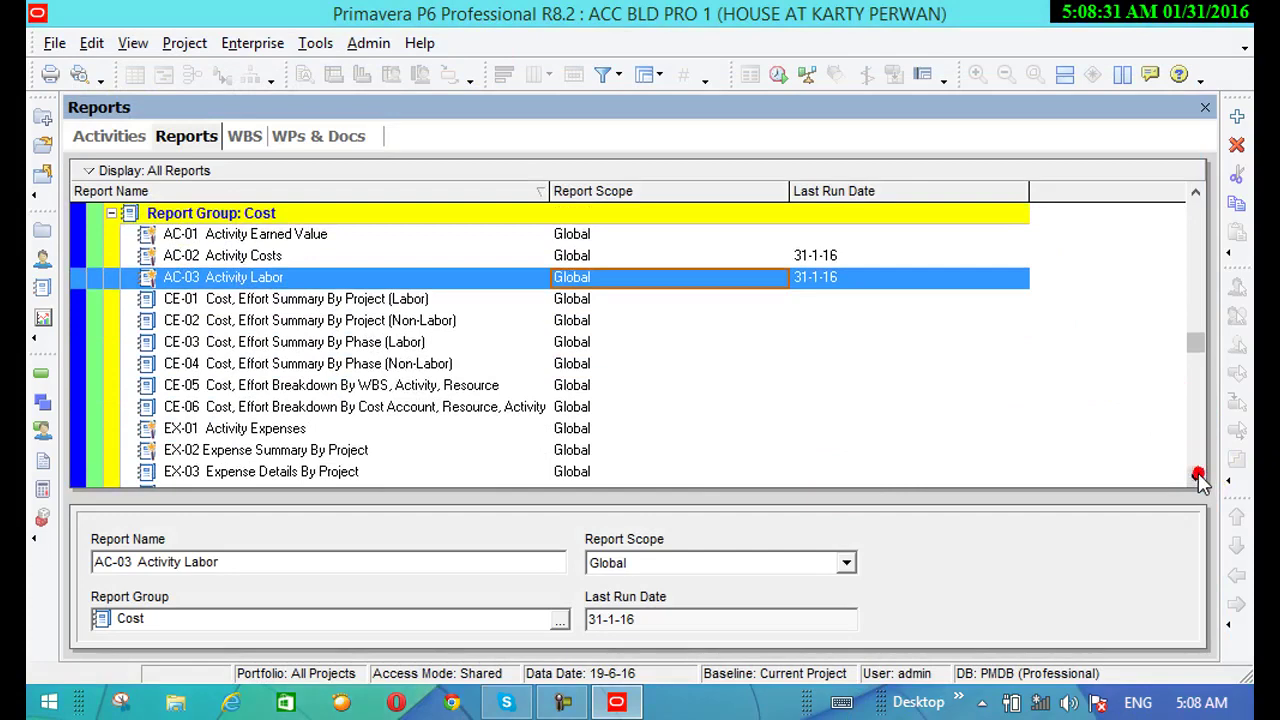
{"action": "left_click", "coordinate": [258, 452]}
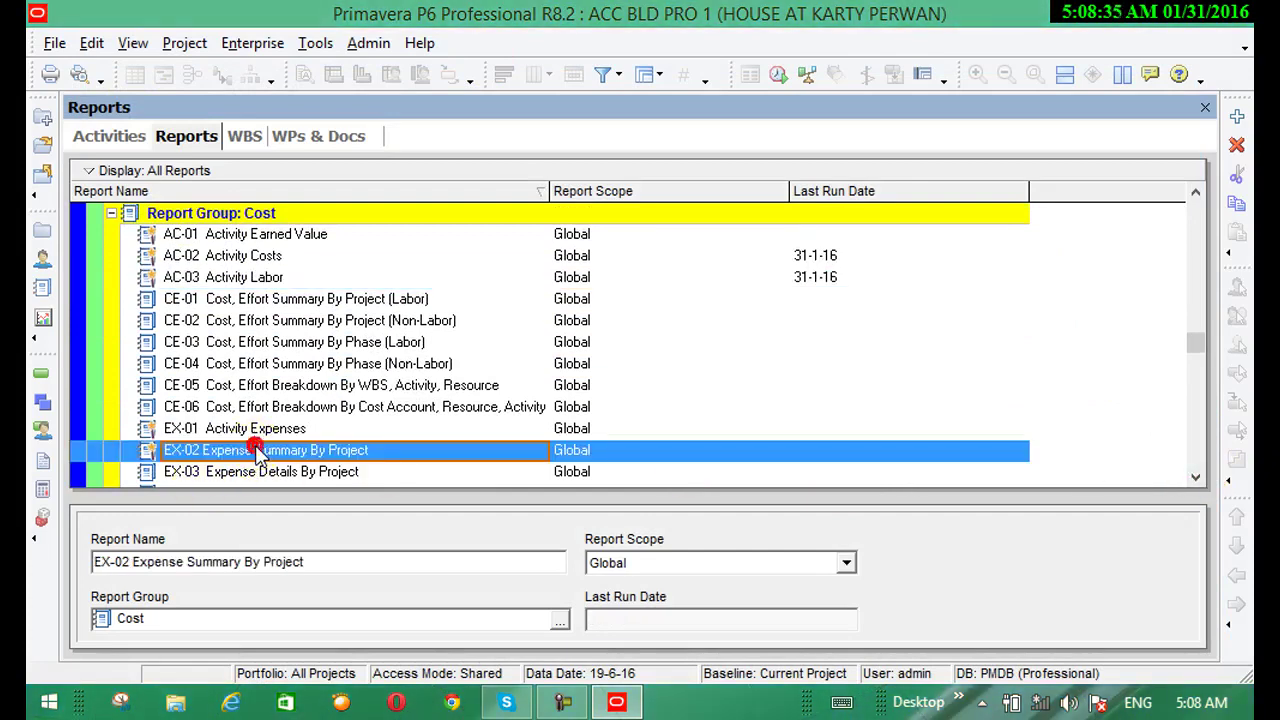
{"action": "right_click", "coordinate": [305, 452]}
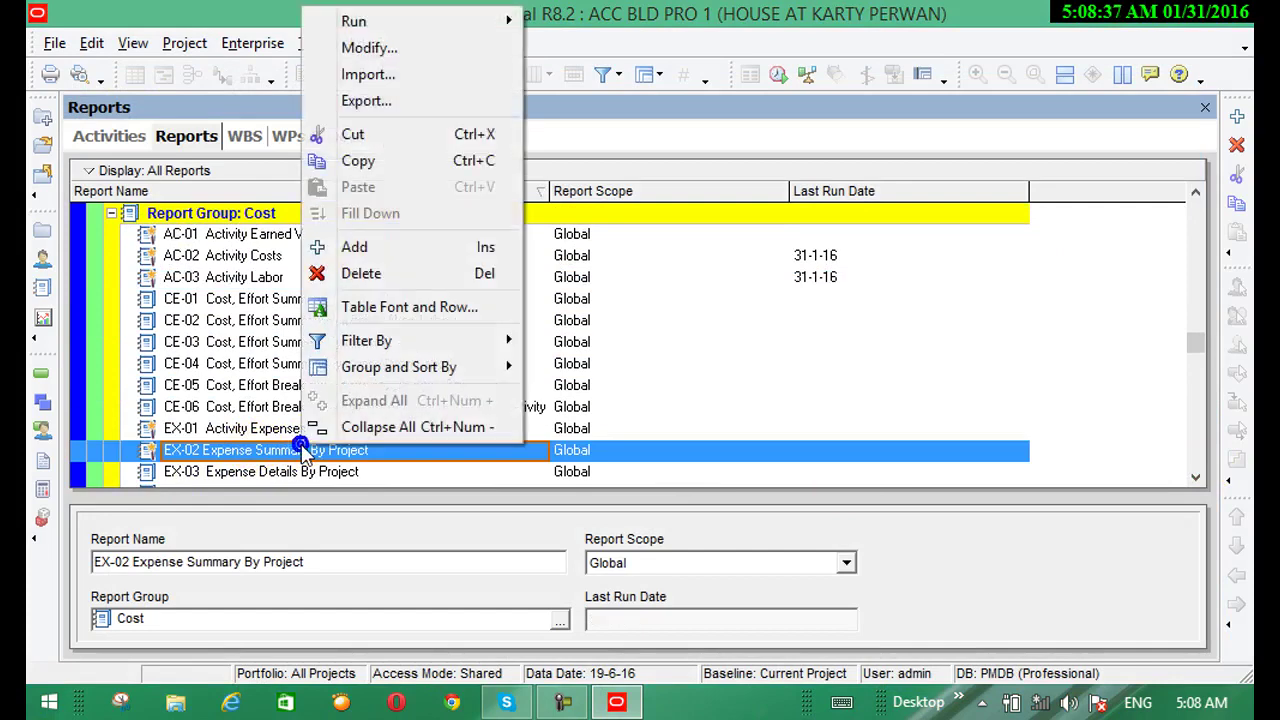
{"action": "left_click", "coordinate": [507, 22]}
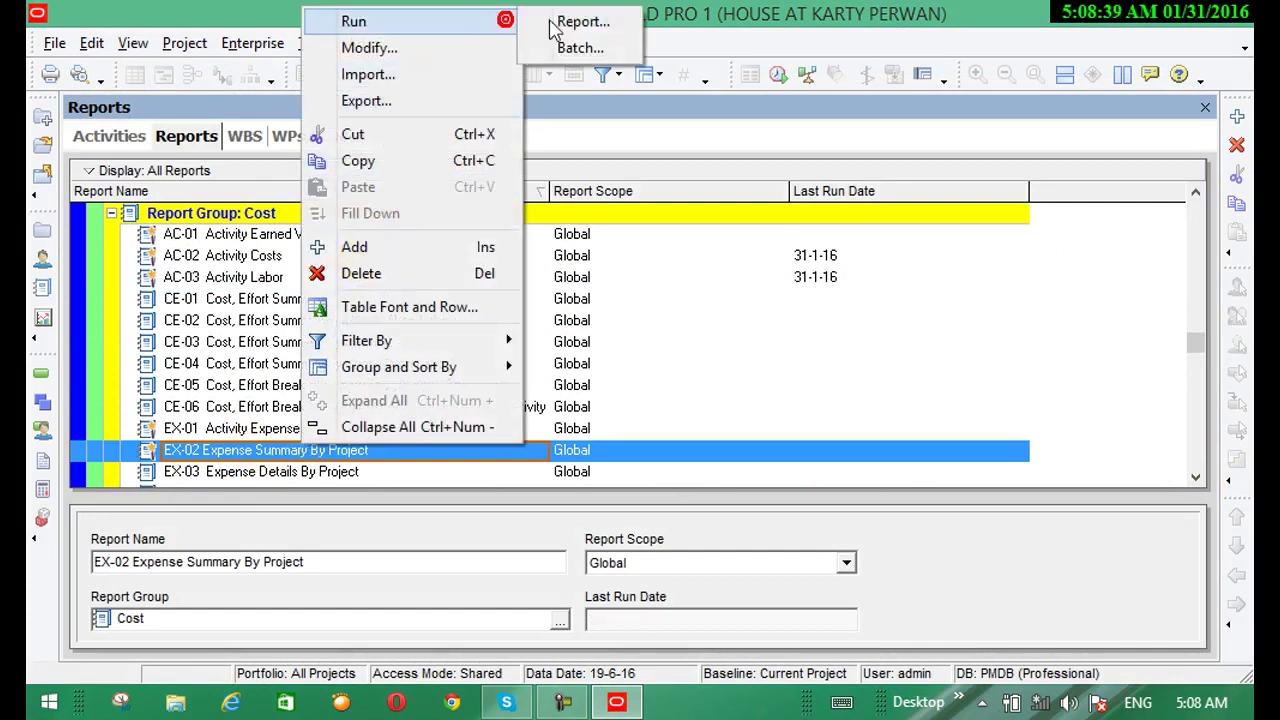
{"action": "left_click", "coordinate": [578, 22]}
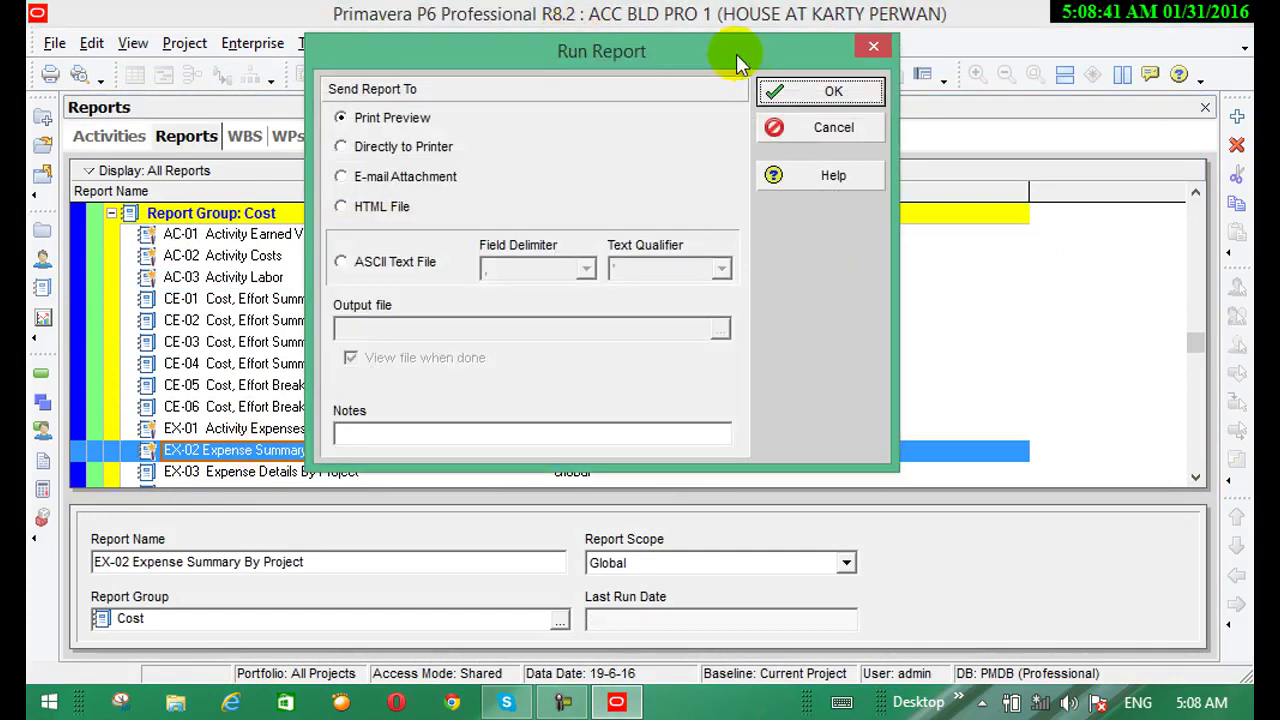
{"action": "left_click", "coordinate": [778, 93]}
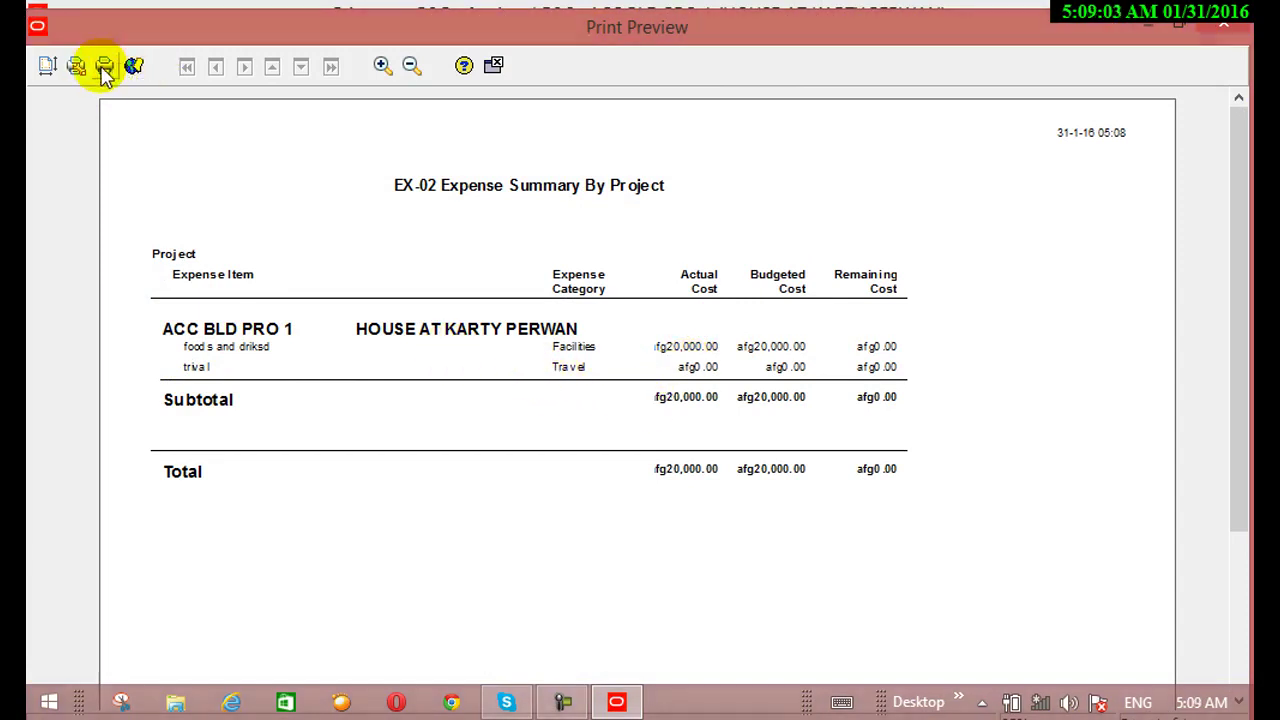
Step: Set the right margin to 1.5 in the page setup of the Expense Summary By Project report
{"action": "left_click", "coordinate": [46, 68]}
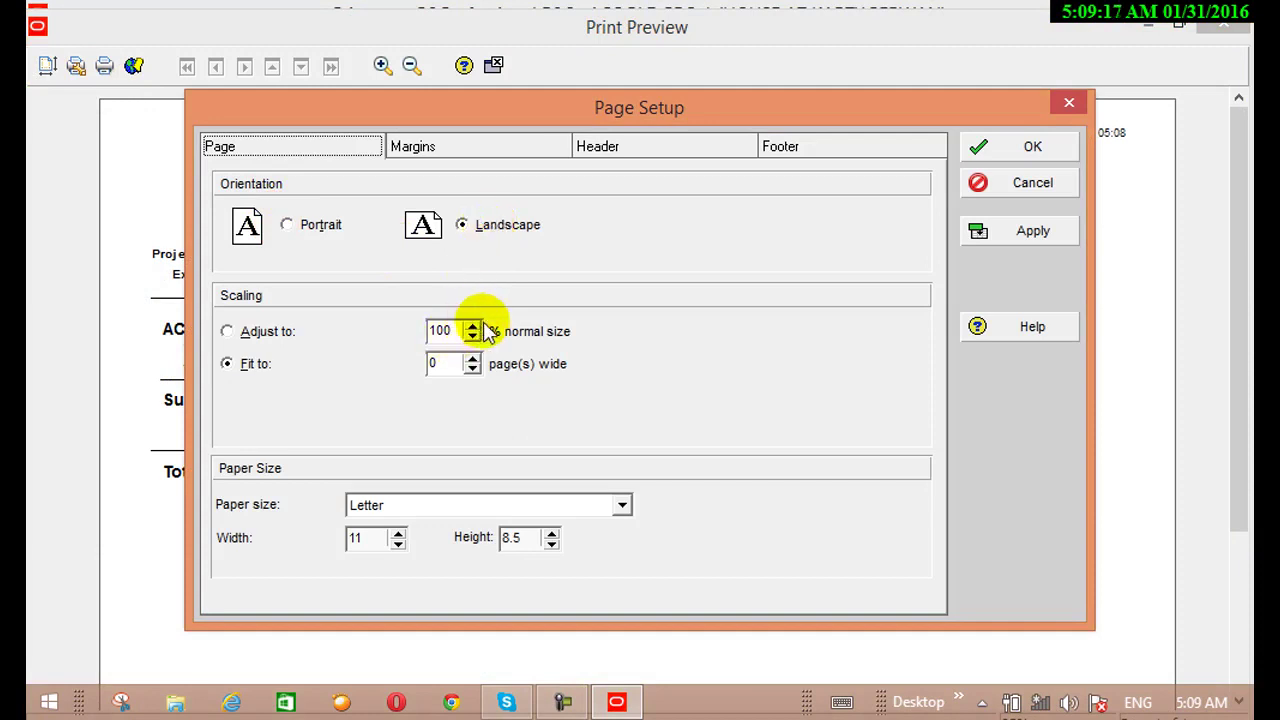
{"action": "left_click", "coordinate": [422, 147]}
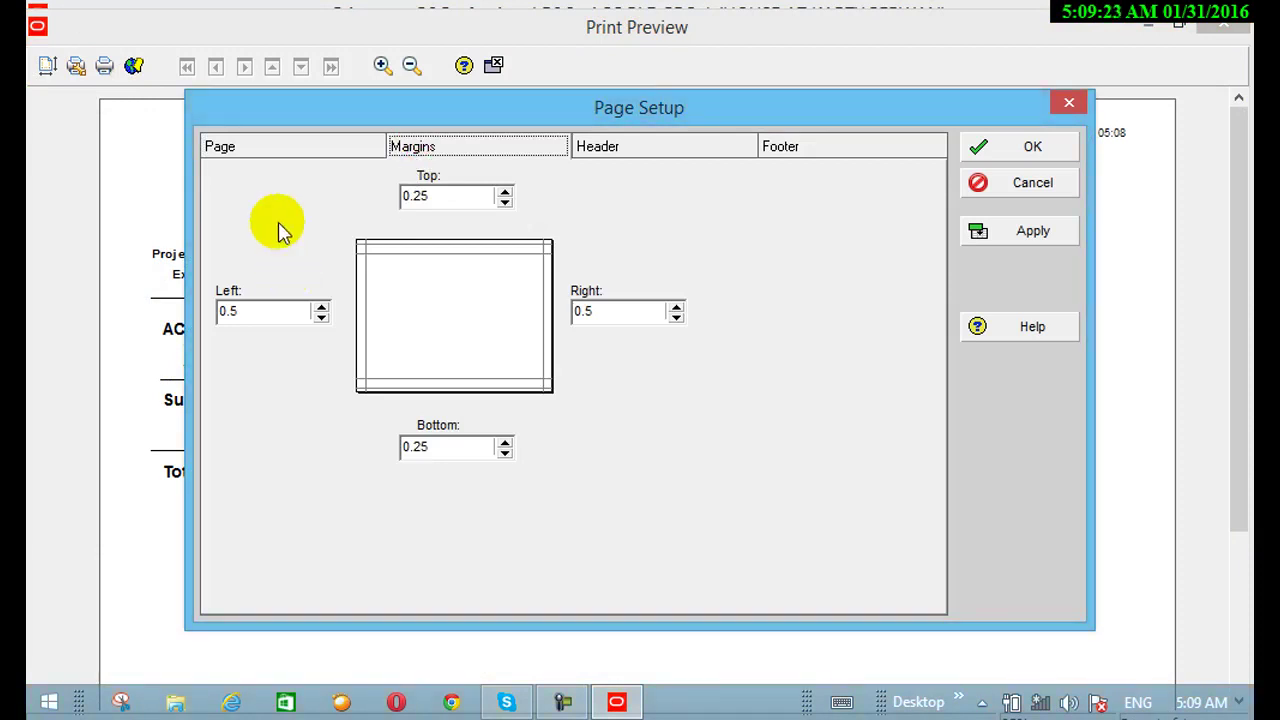
{"action": "left_click", "coordinate": [674, 304]}
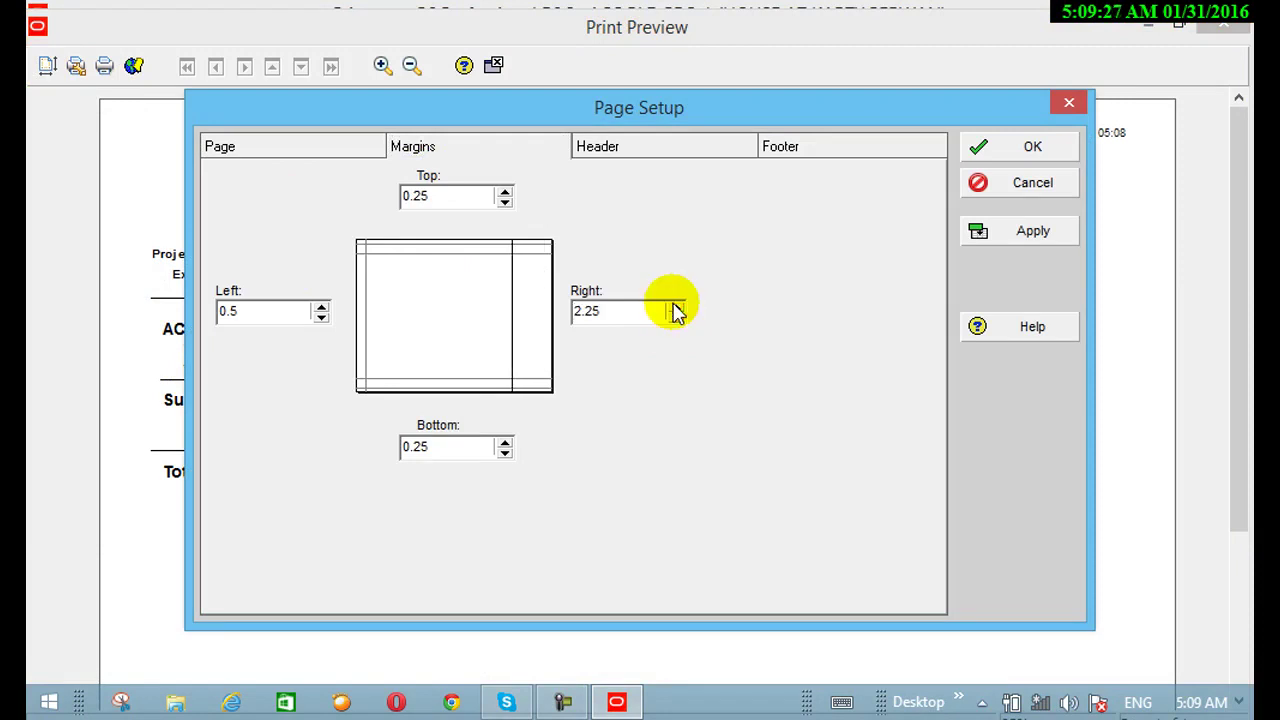
{"action": "left_click", "coordinate": [675, 311]}
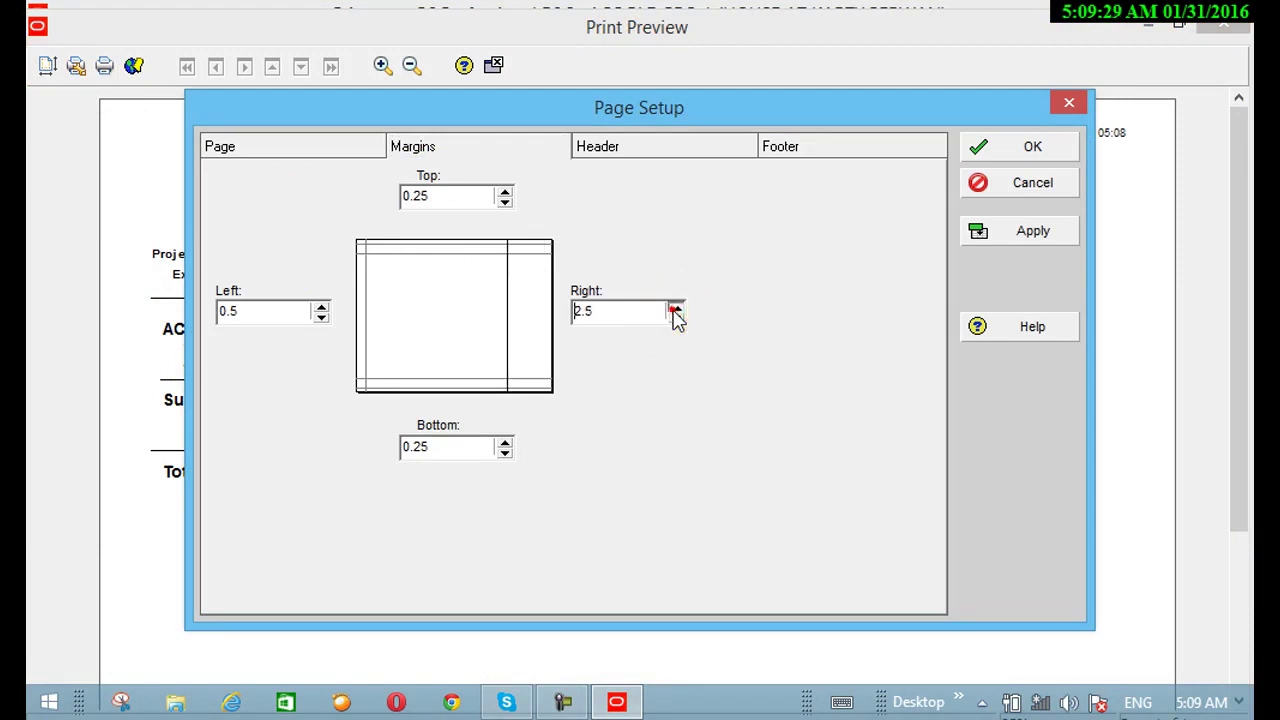
{"action": "left_click", "coordinate": [676, 317]}
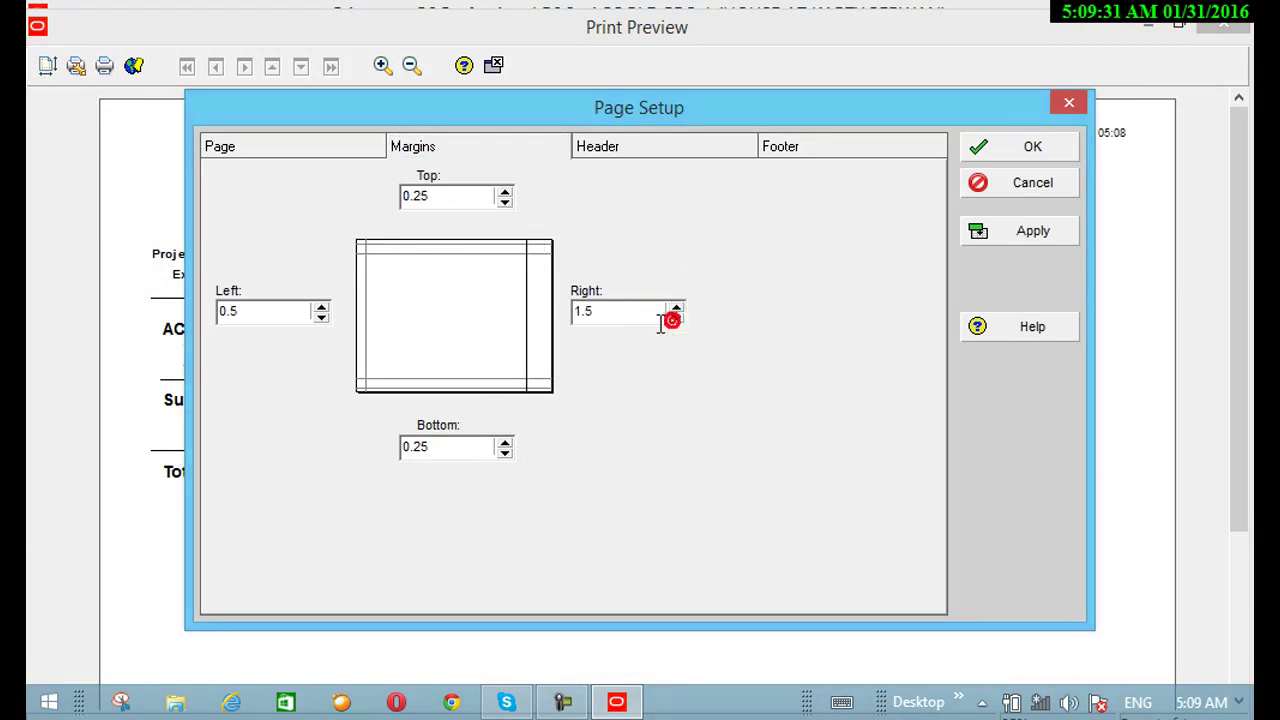
Step: Change the content type of header section 1 to Picture in the page setup
{"action": "left_click", "coordinate": [601, 150]}
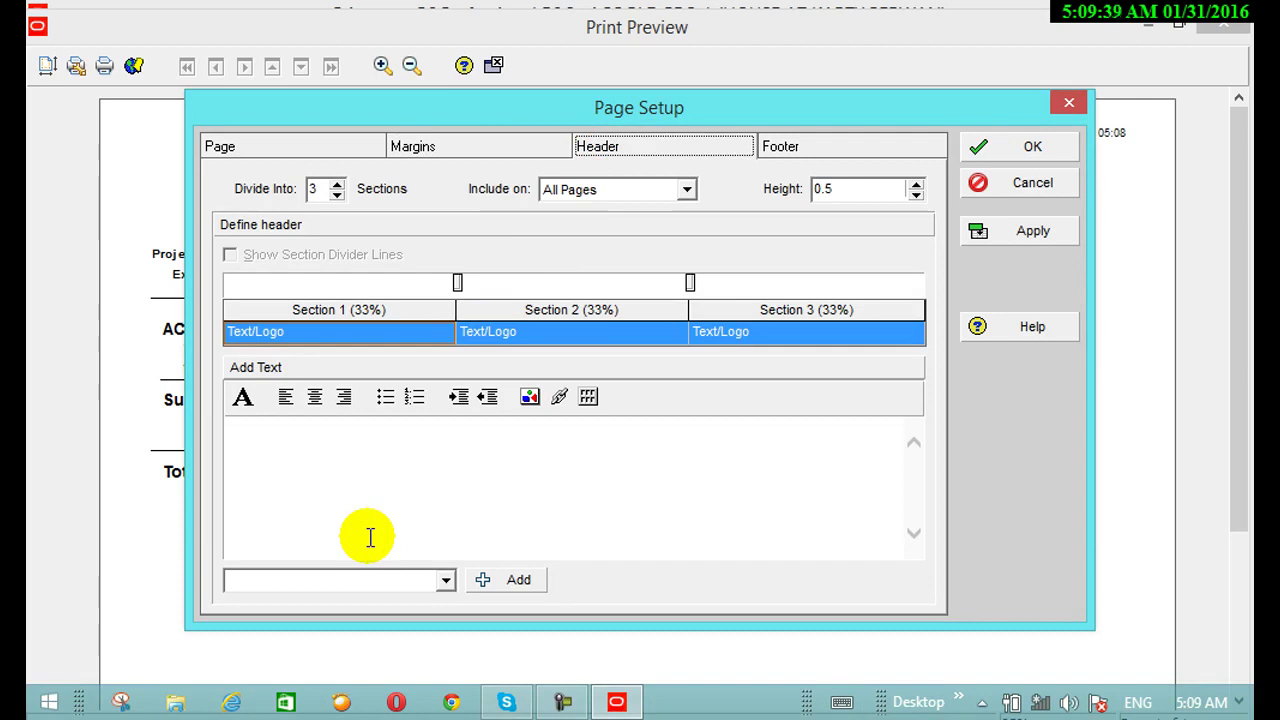
{"action": "left_click", "coordinate": [63, 600]}
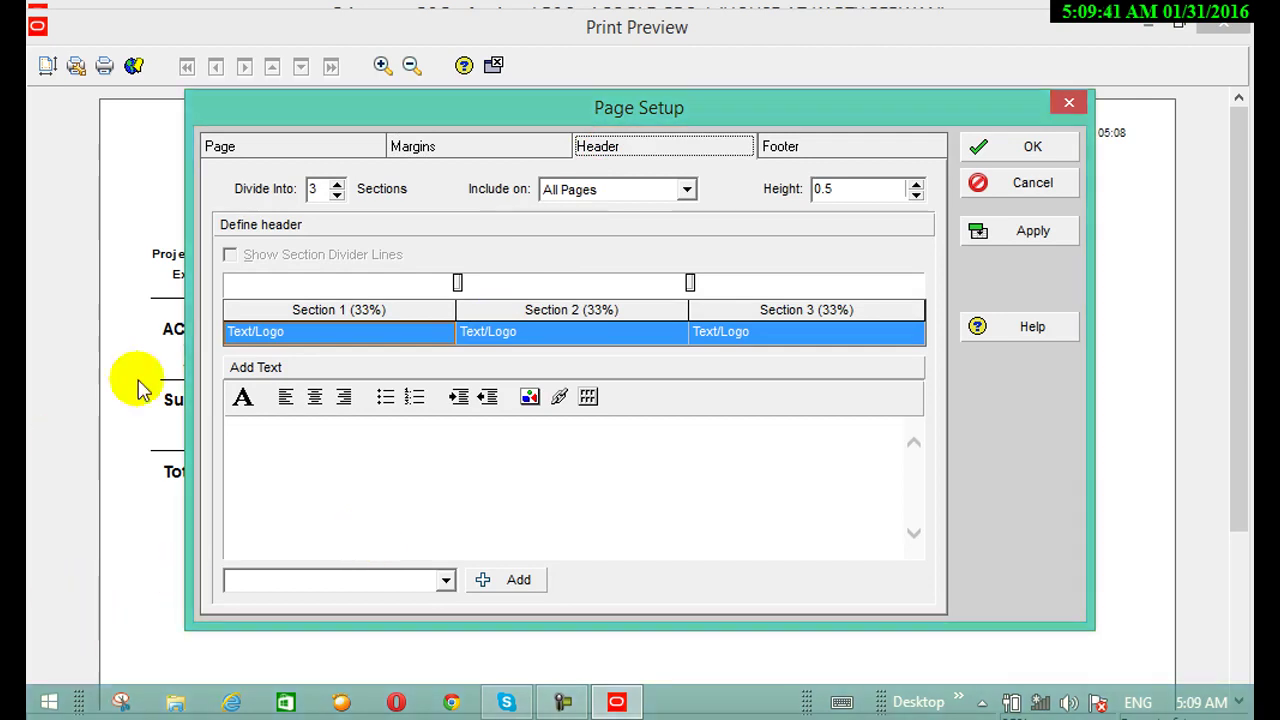
{"action": "left_click", "coordinate": [306, 334]}
{"action": "left_click", "coordinate": [309, 337]}
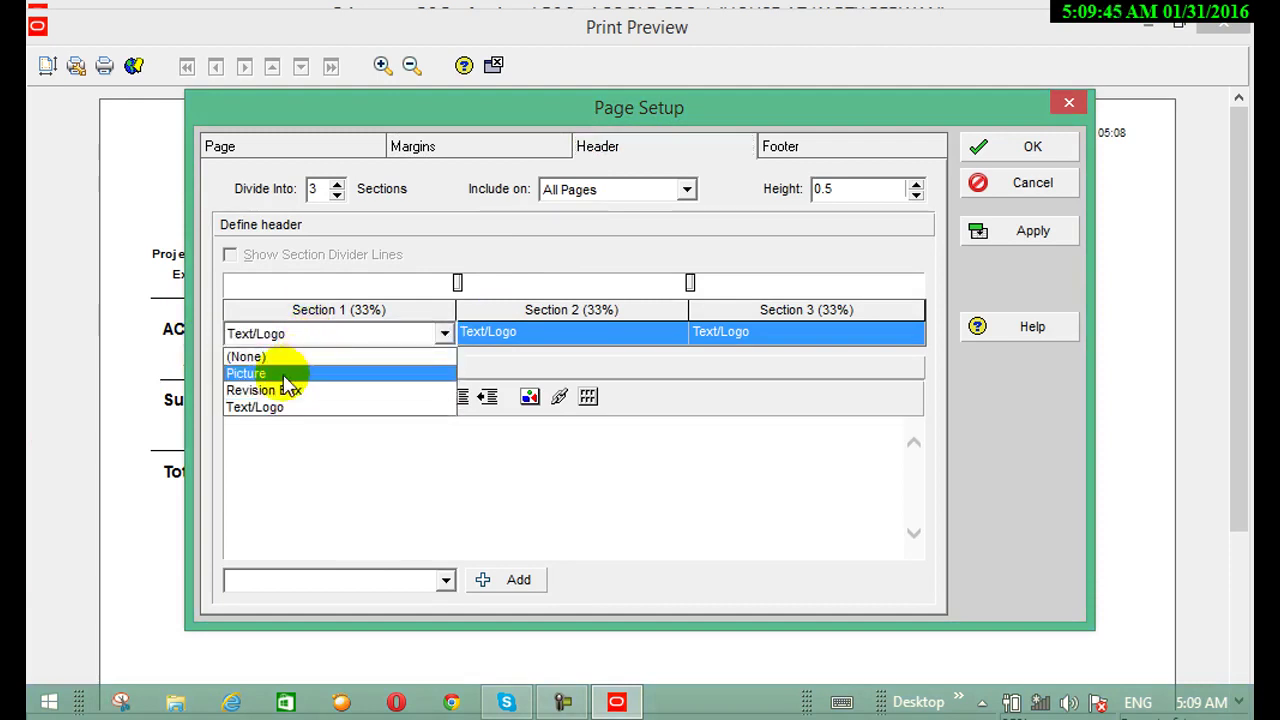
{"action": "left_click", "coordinate": [283, 376]}
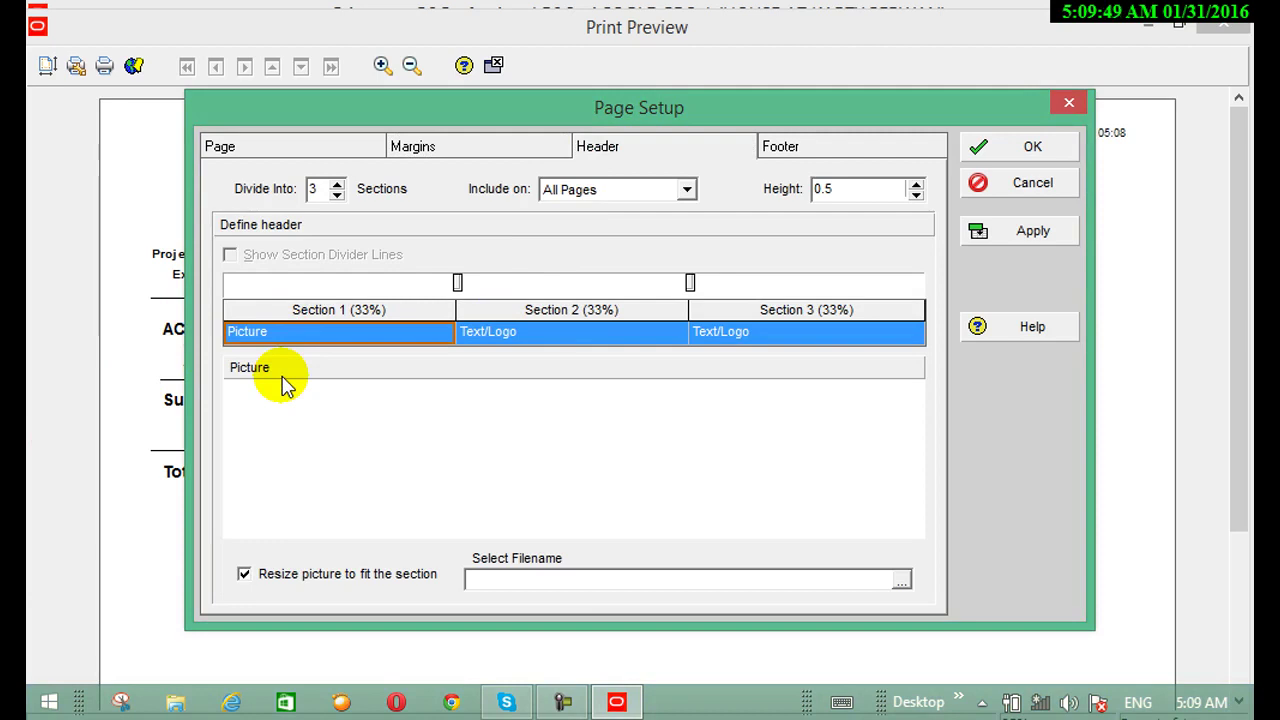
Step: Keep header section 2 as Text/Logo and enter the centred text "ACC PROJEC" in it
{"action": "left_click", "coordinate": [561, 336]}
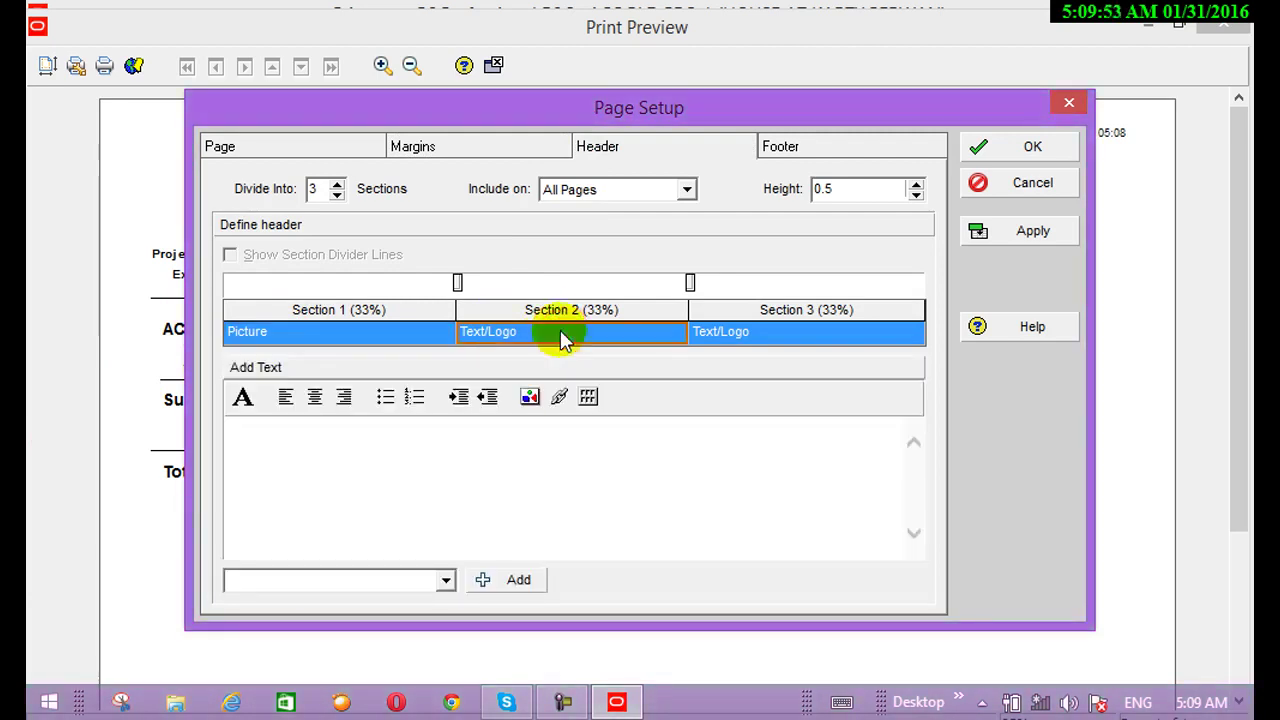
{"action": "left_click", "coordinate": [586, 337]}
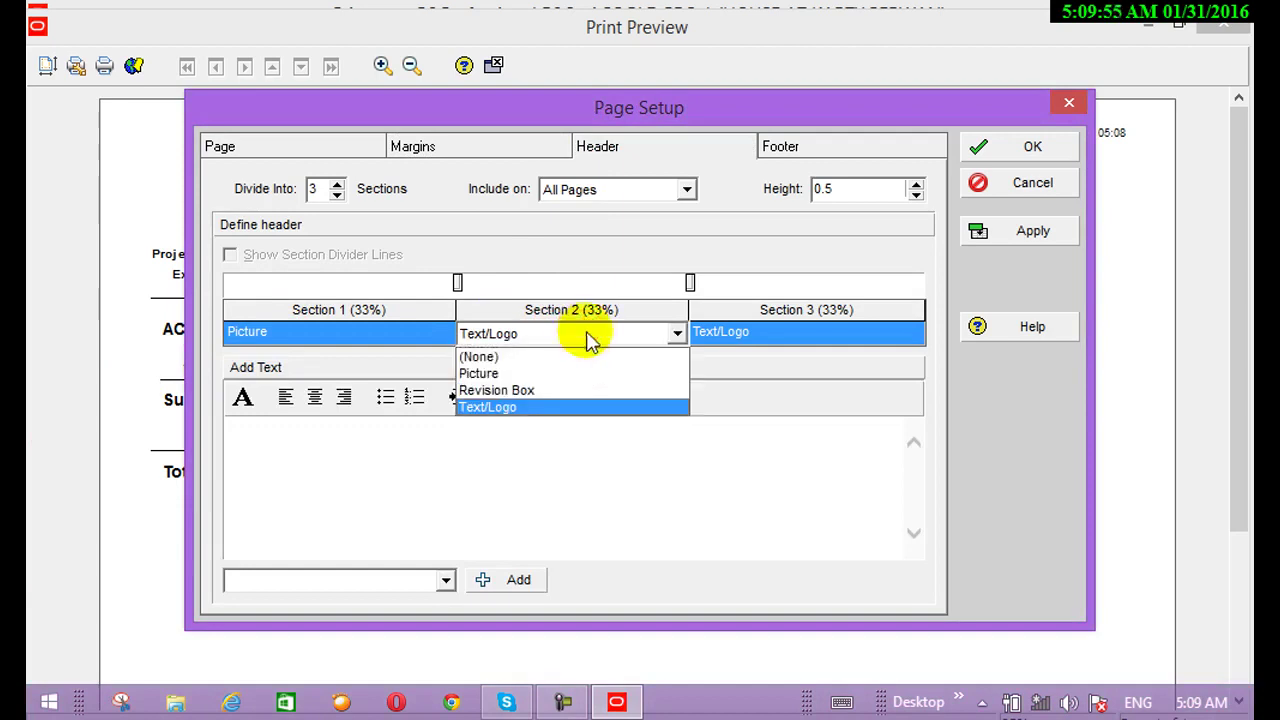
{"action": "left_click", "coordinate": [490, 408]}
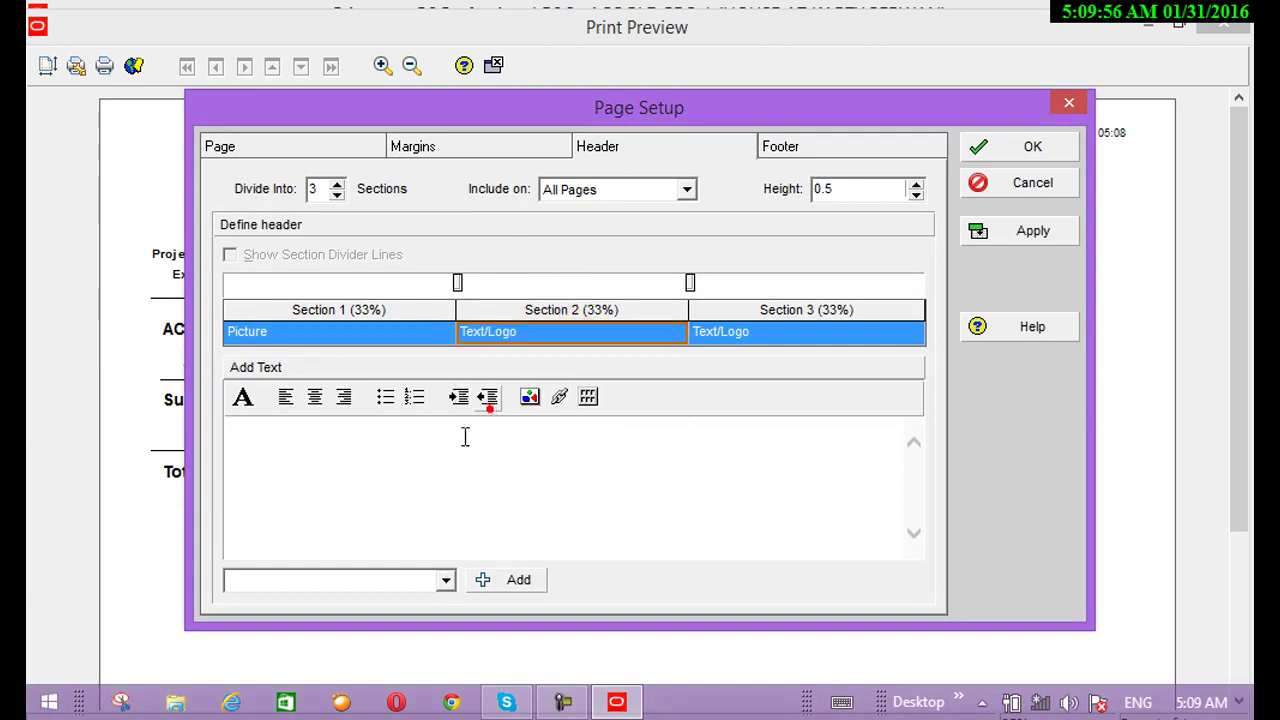
{"action": "left_click", "coordinate": [387, 486]}
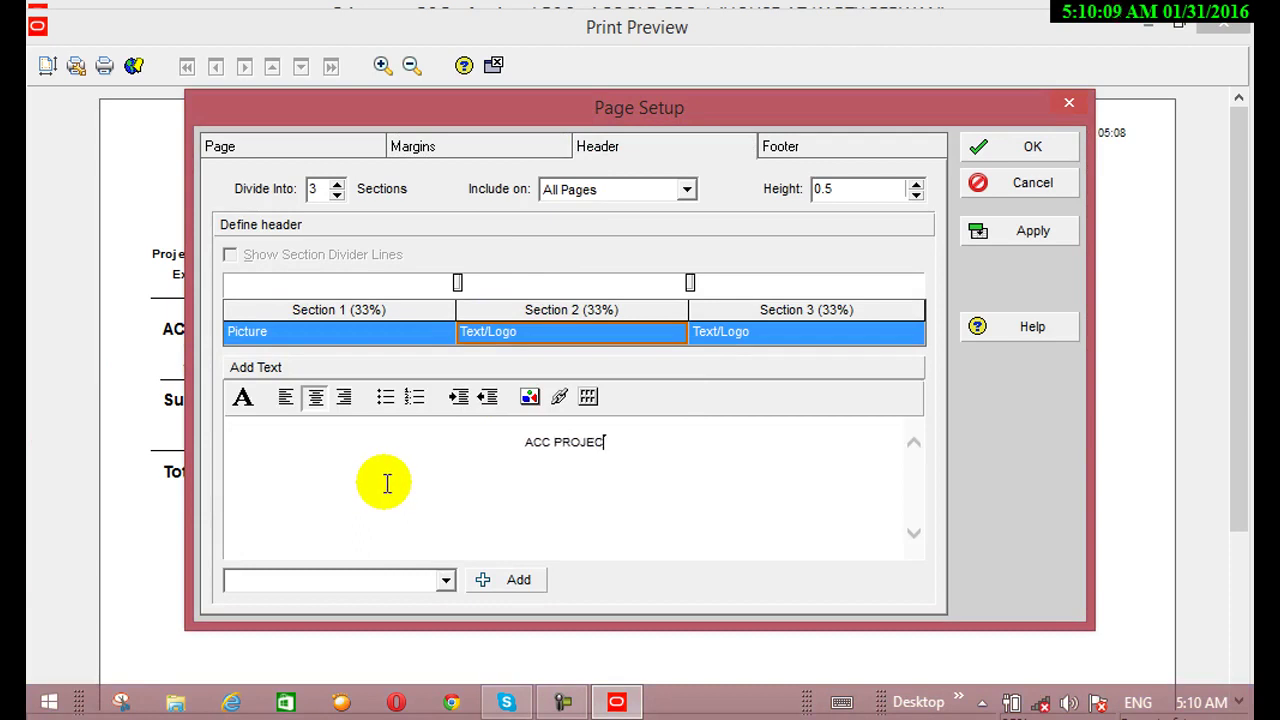
Step: Check the text of header section 3 and the content types for footer section 1, then accept the page setup
{"action": "left_click", "coordinate": [763, 333]}
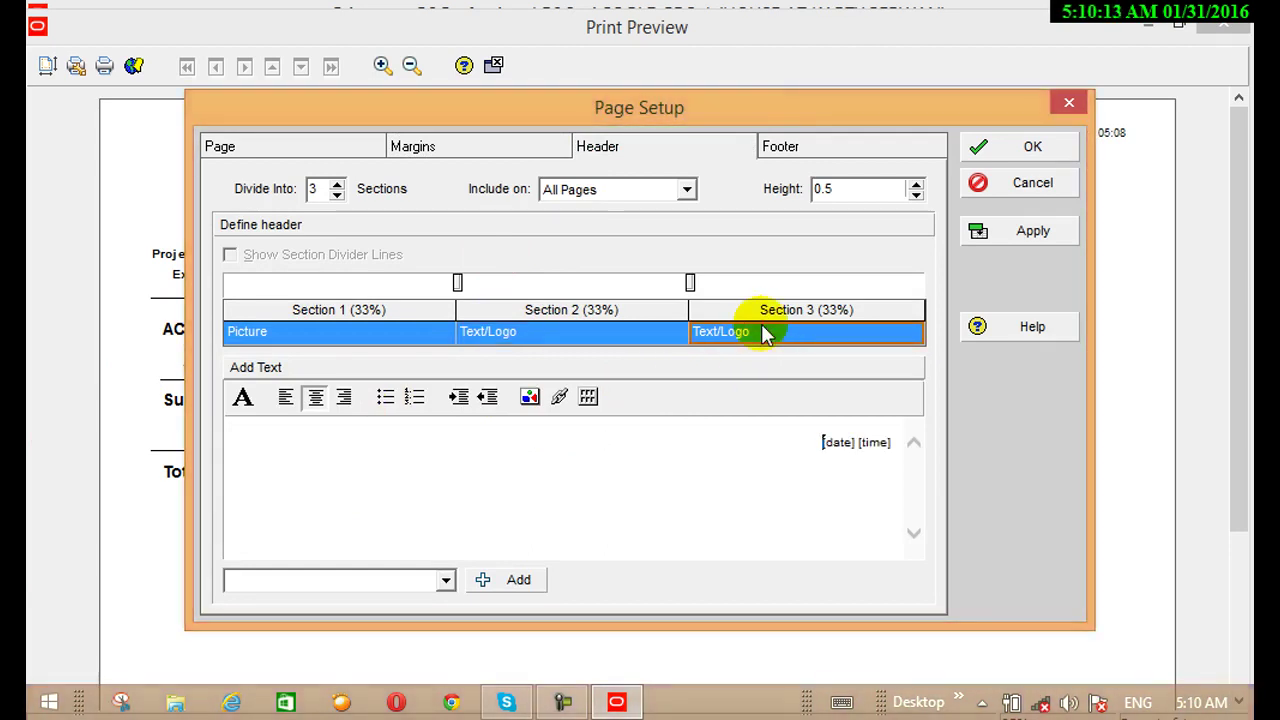
{"action": "left_click", "coordinate": [788, 147]}
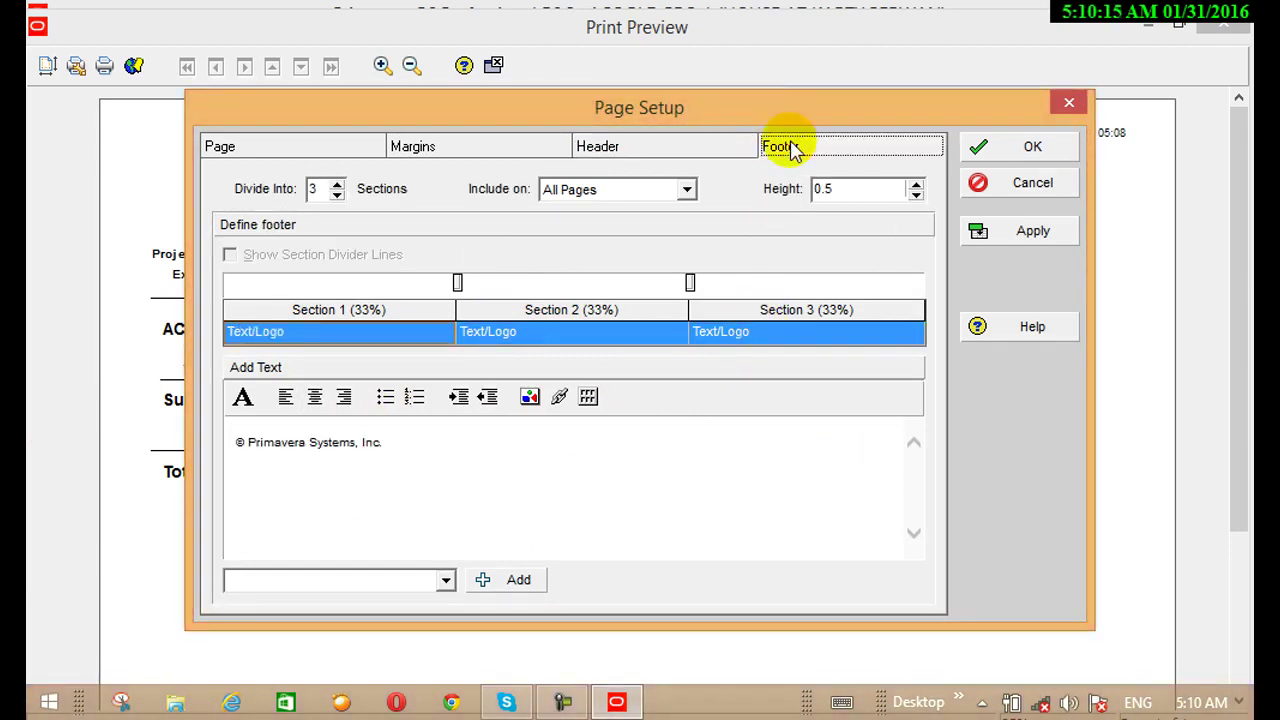
{"action": "left_click", "coordinate": [343, 340]}
{"action": "left_click", "coordinate": [343, 340]}
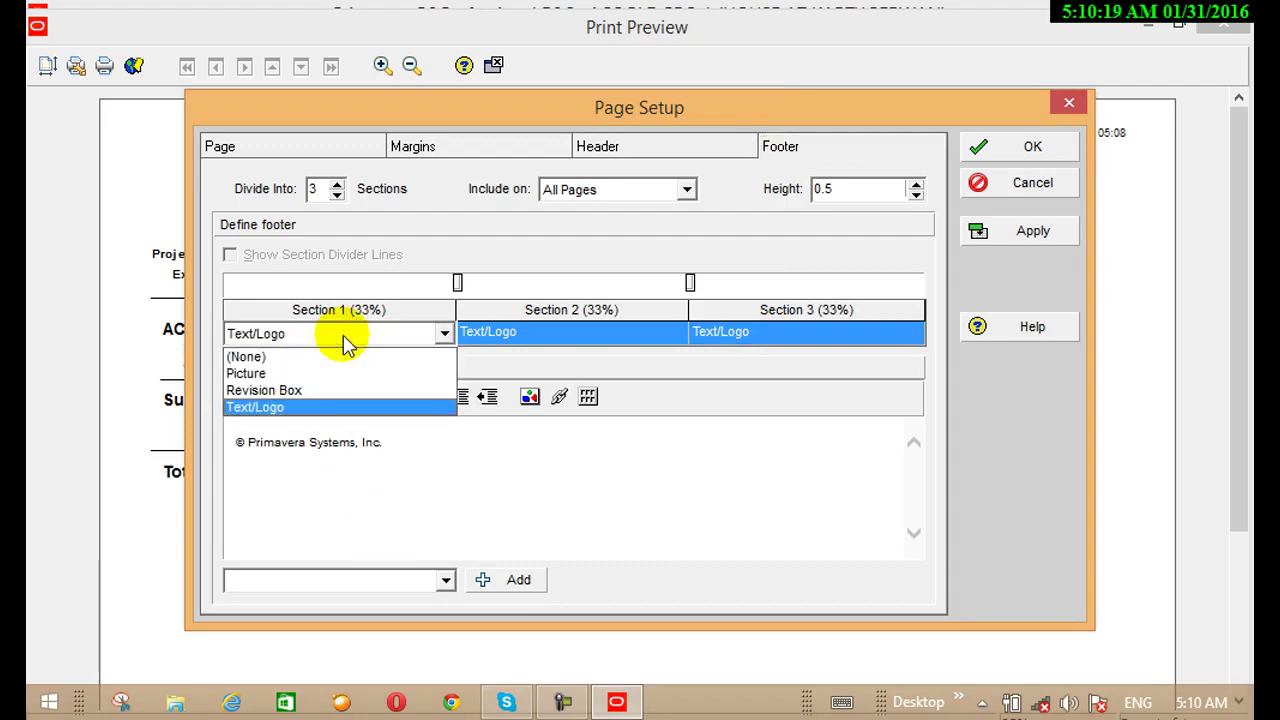
{"action": "left_click", "coordinate": [1008, 200]}
{"action": "left_click", "coordinate": [1003, 150]}
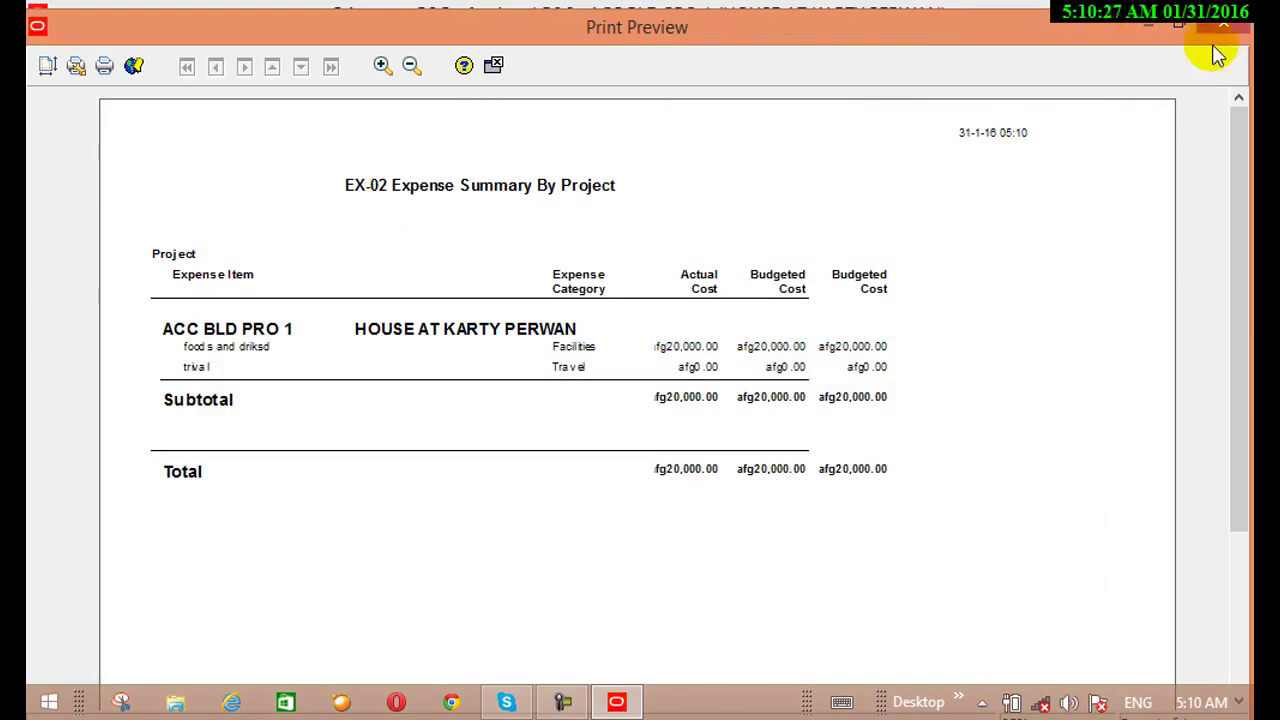
Step: Close the open preview, rerun the EX-02 Expense Summary By Project report to print preview, and close it after checking
{"action": "left_click", "coordinate": [494, 65]}
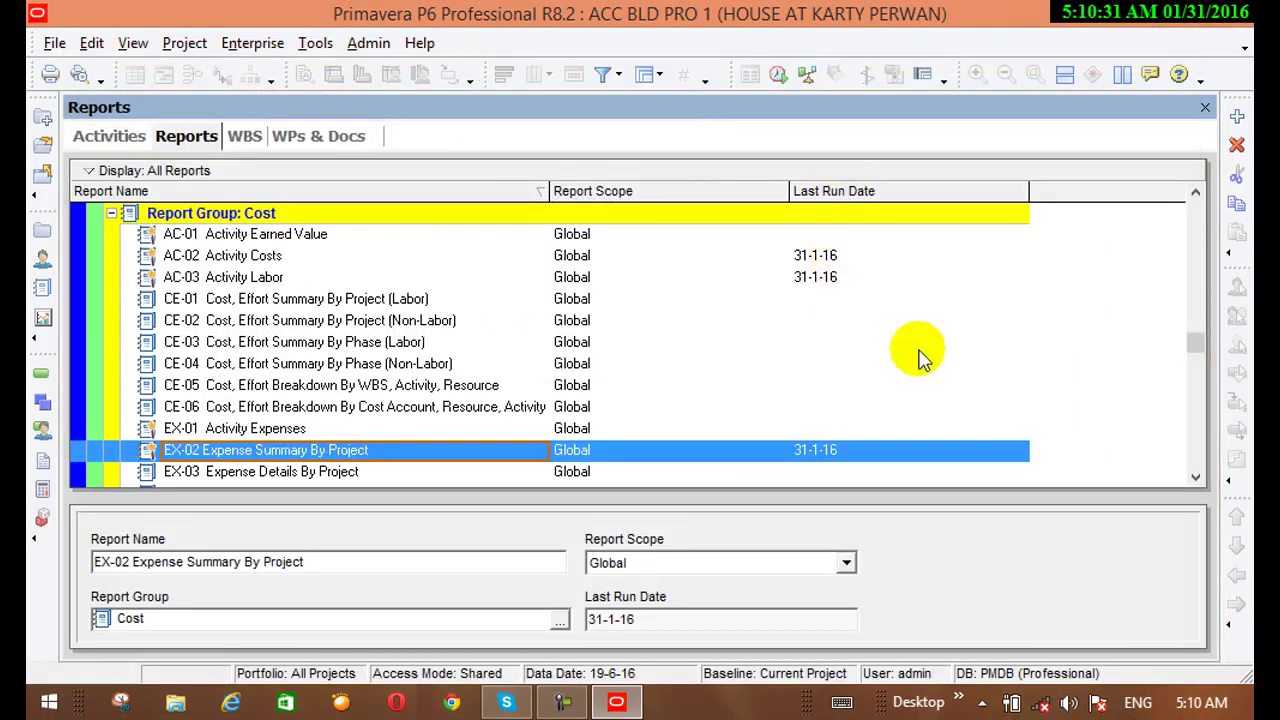
{"action": "right_click", "coordinate": [520, 455]}
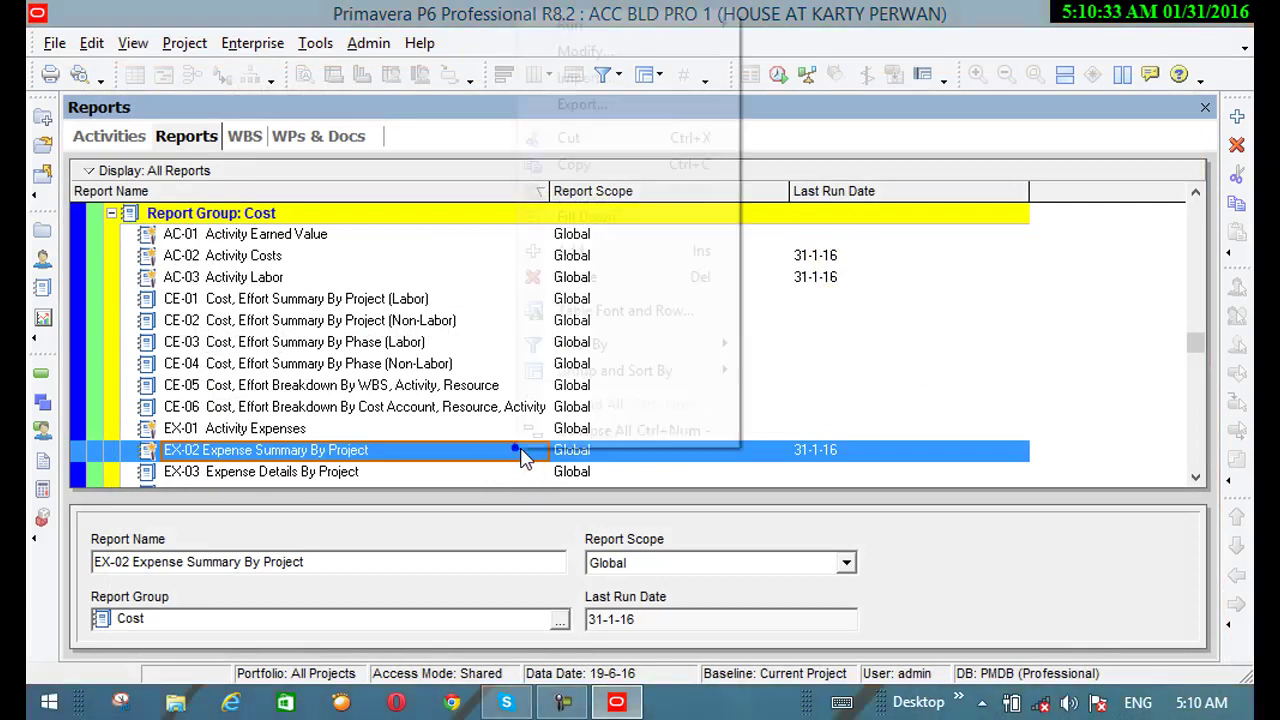
{"action": "left_click", "coordinate": [622, 27]}
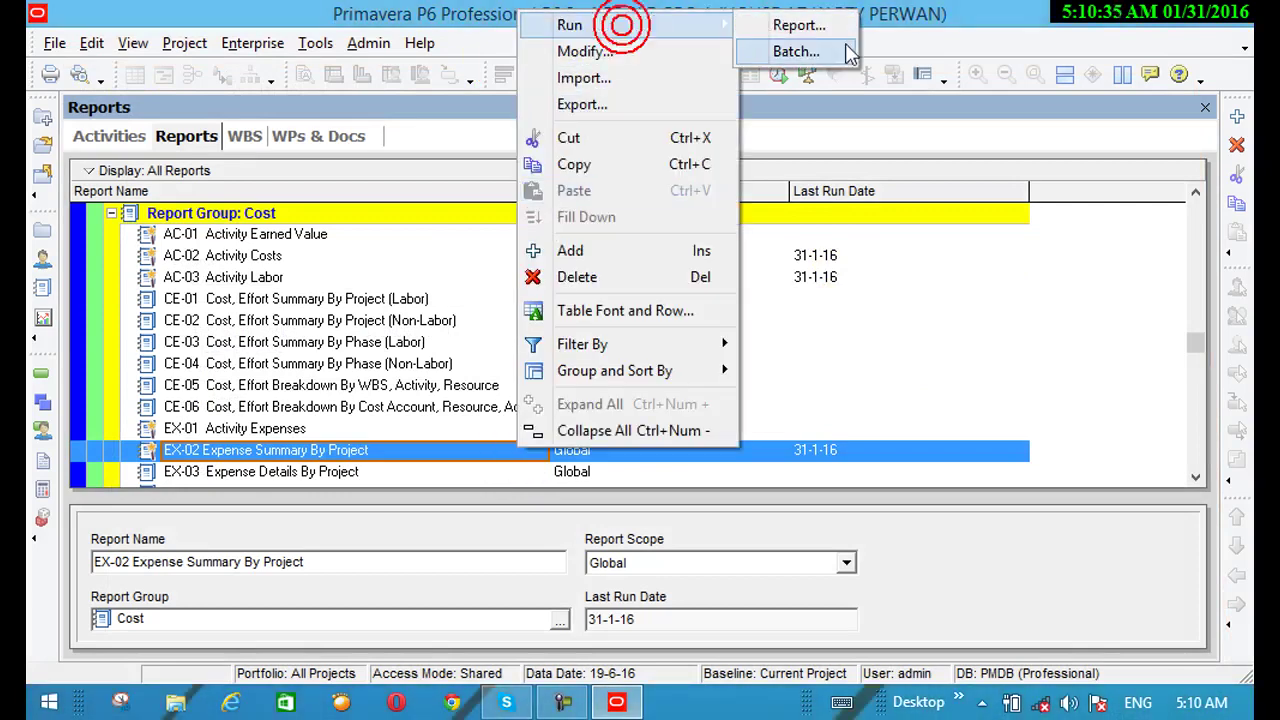
{"action": "left_click", "coordinate": [805, 30]}
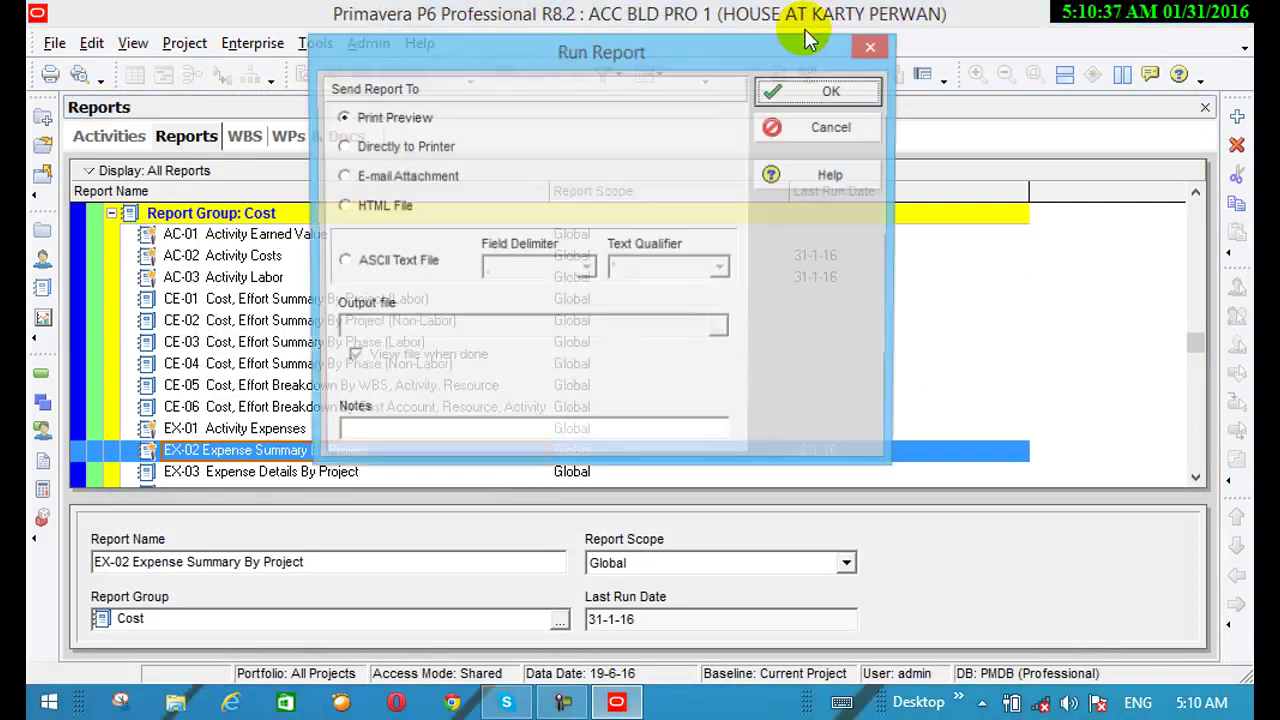
{"action": "left_click", "coordinate": [834, 92]}
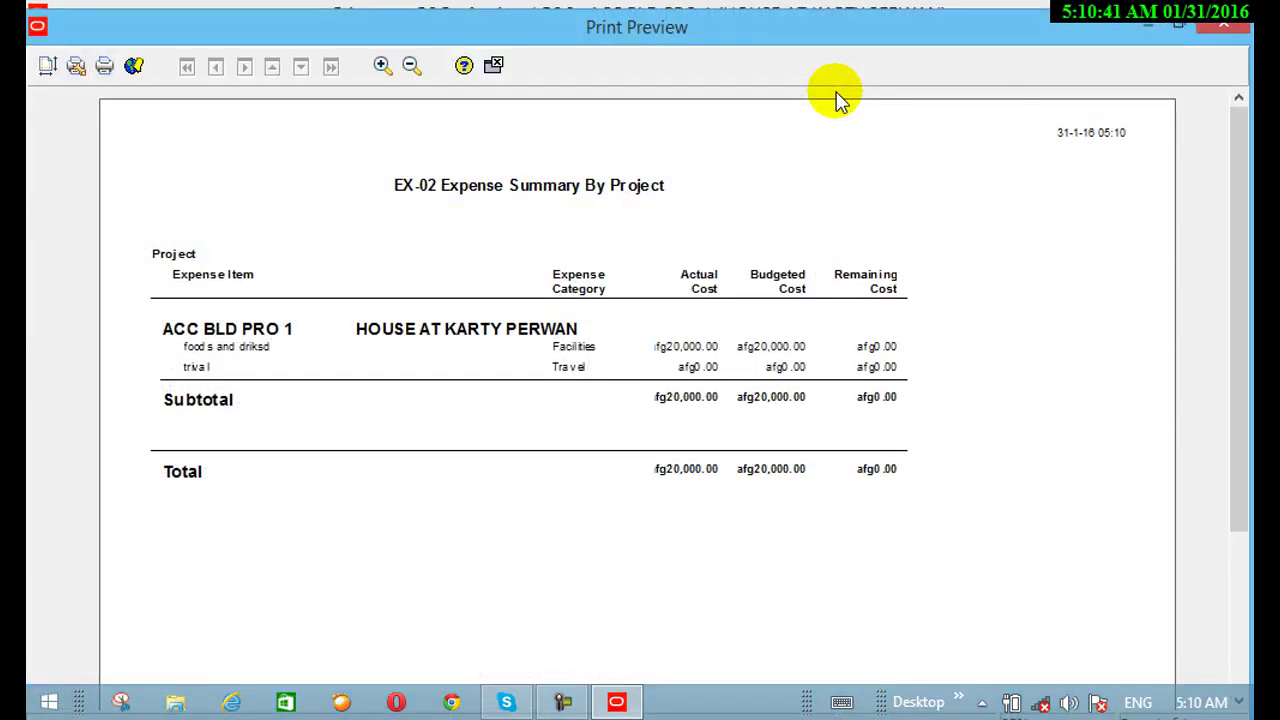
{"action": "left_click", "coordinate": [1244, 98]}
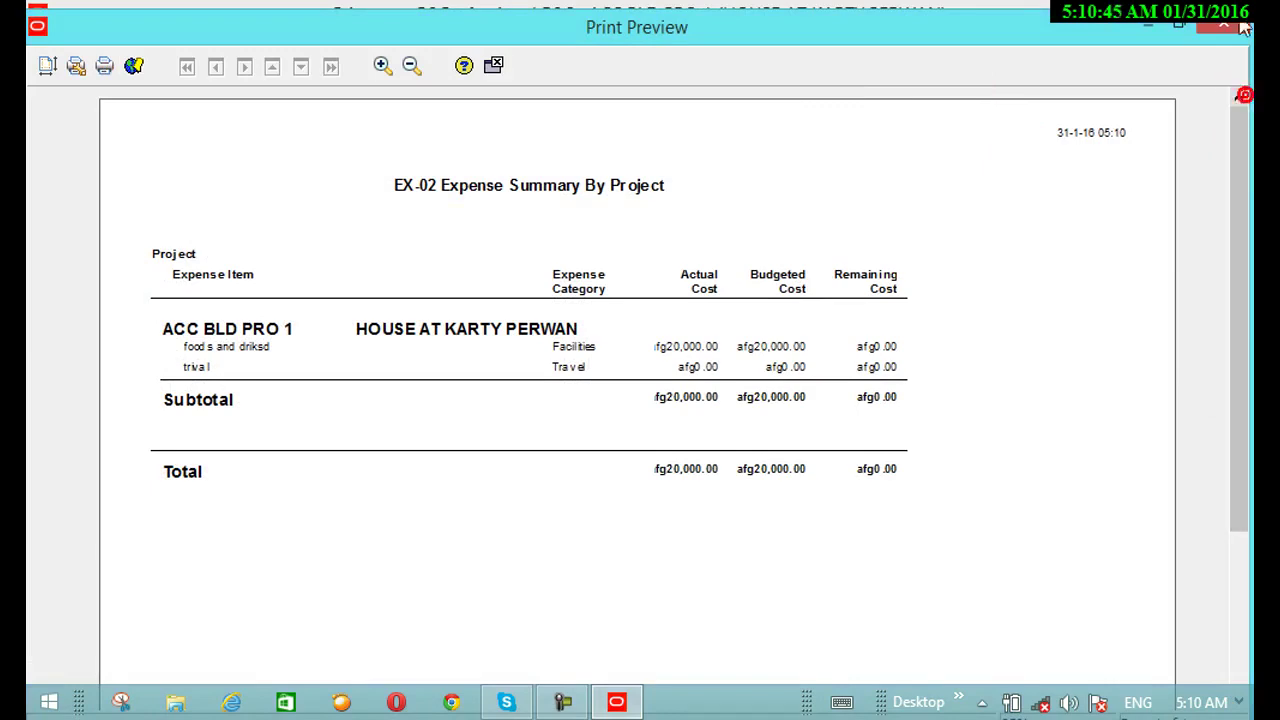
{"action": "left_click", "coordinate": [492, 65]}
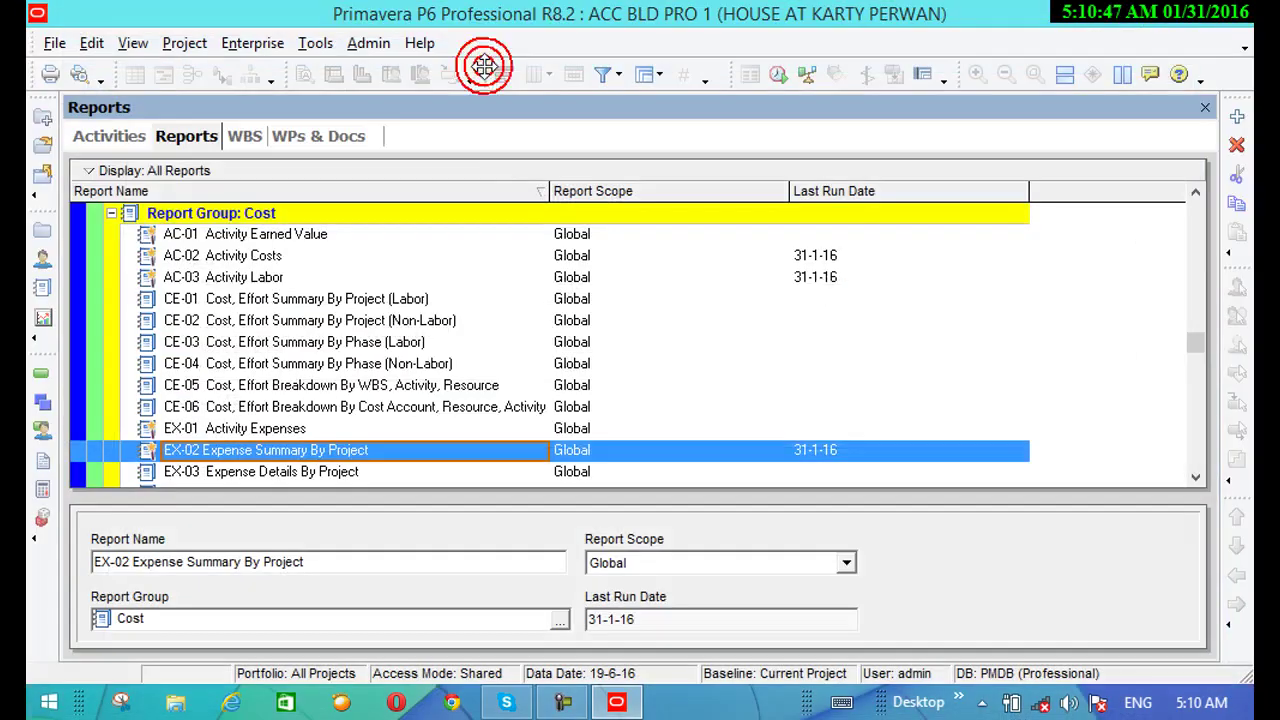
Step: Run the AD-01 Activity Status Report from the Schedule report group to print preview
{"action": "scroll", "coordinate": [425, 345], "scroll_direction": "down", "scroll_amount": 3}
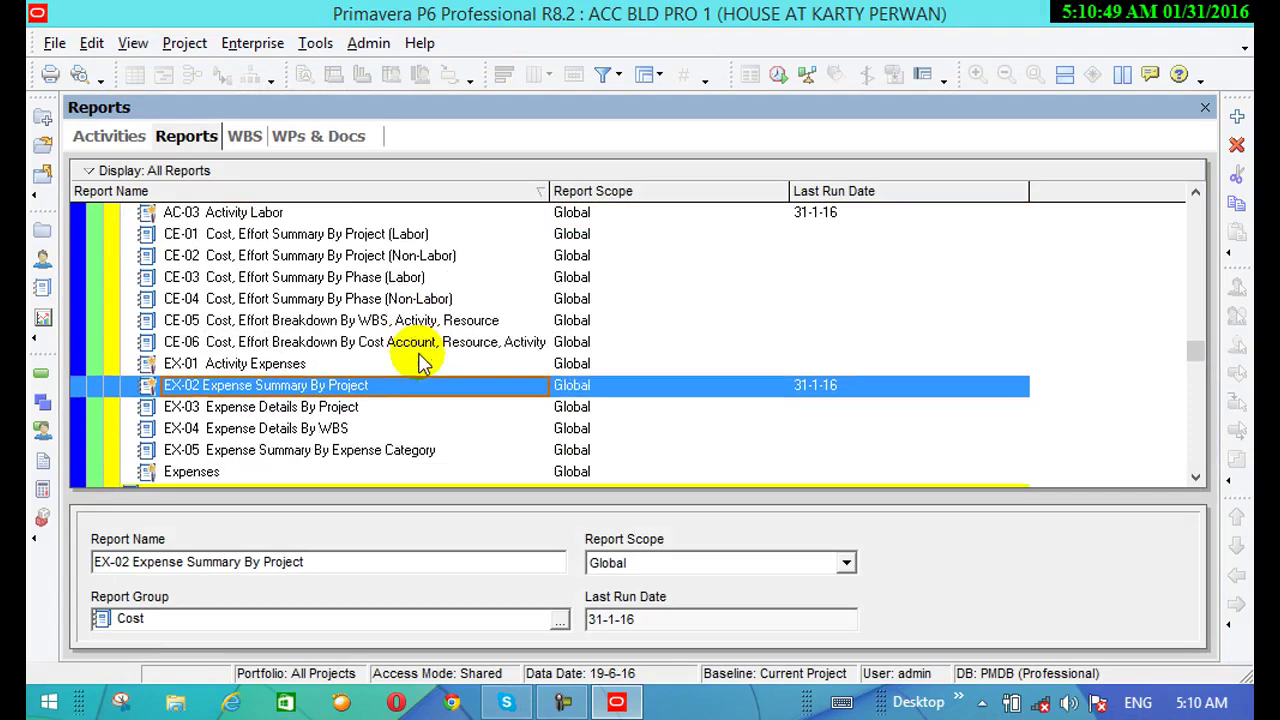
{"action": "scroll", "coordinate": [425, 365], "scroll_direction": "down", "scroll_amount": 4}
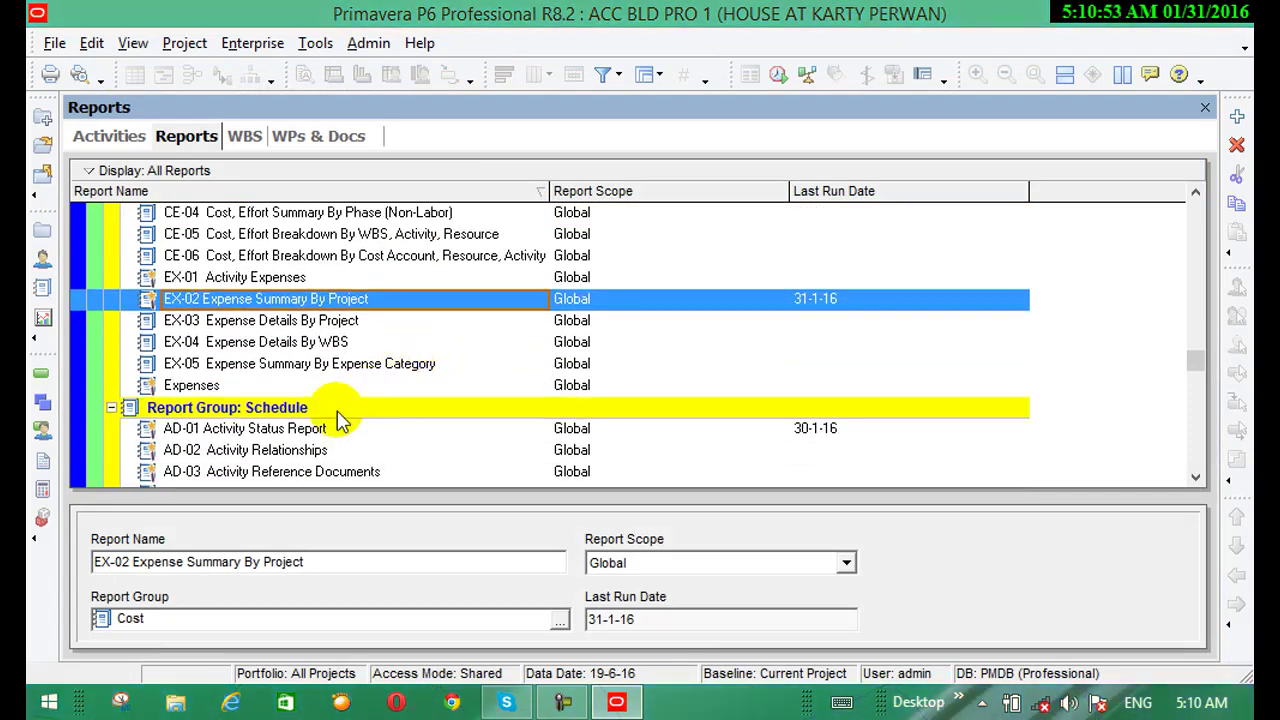
{"action": "left_click", "coordinate": [290, 430]}
{"action": "right_click", "coordinate": [290, 432]}
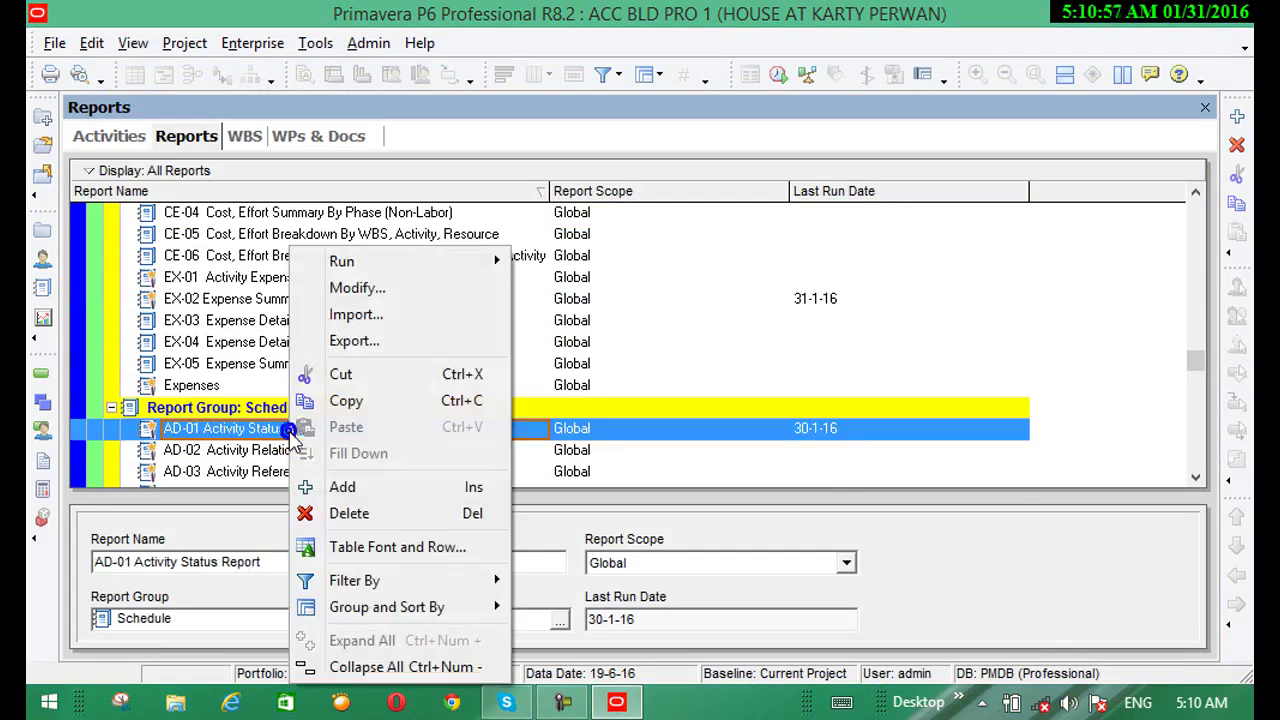
{"action": "left_click", "coordinate": [425, 263]}
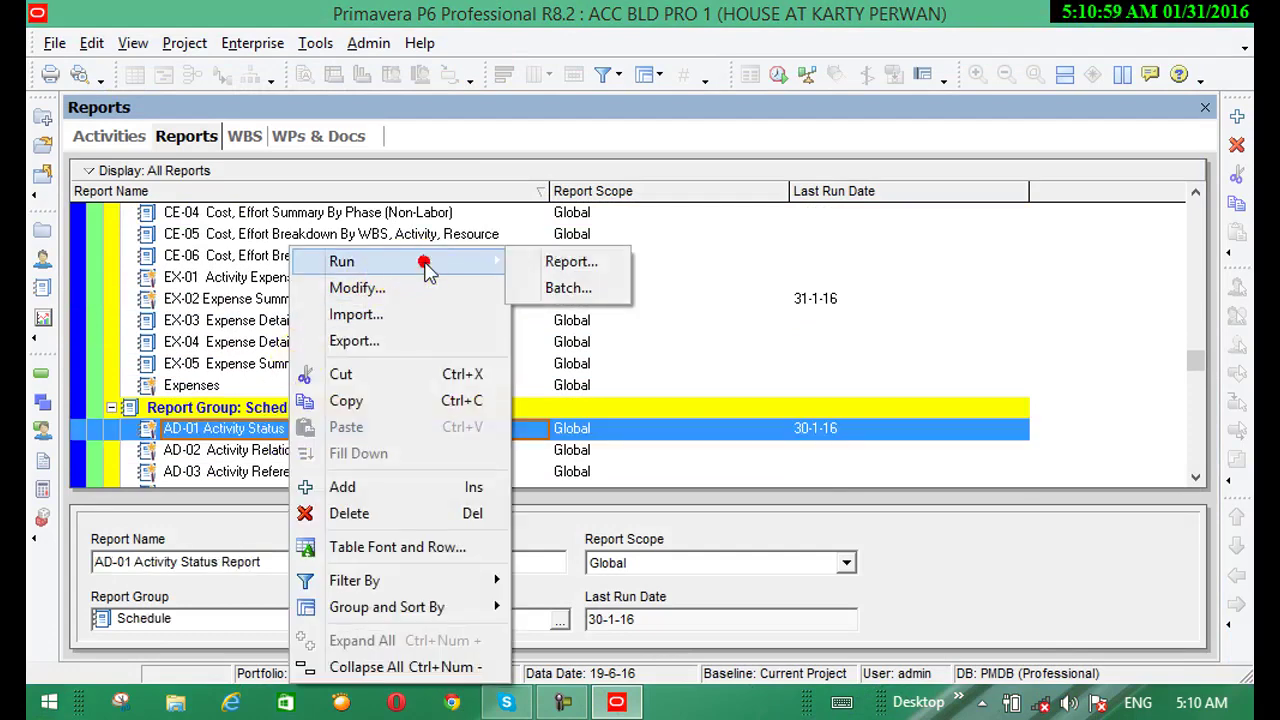
{"action": "left_click", "coordinate": [566, 263]}
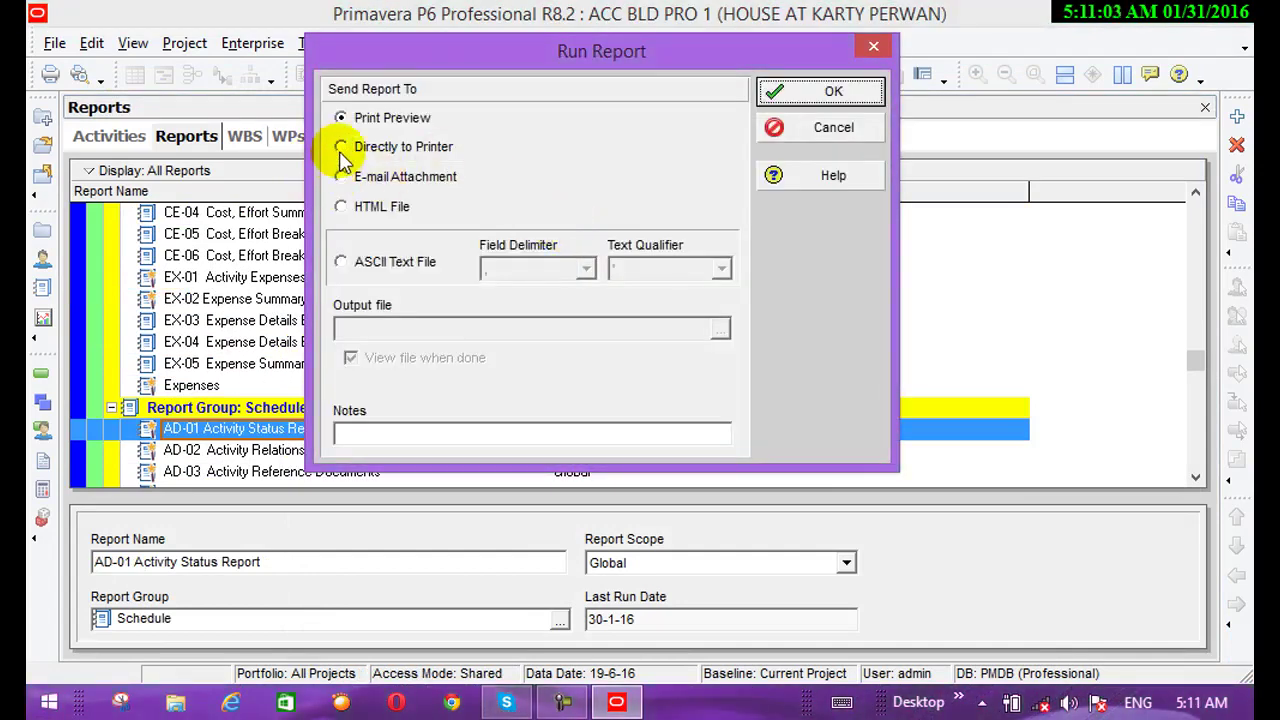
{"action": "left_click", "coordinate": [845, 93]}
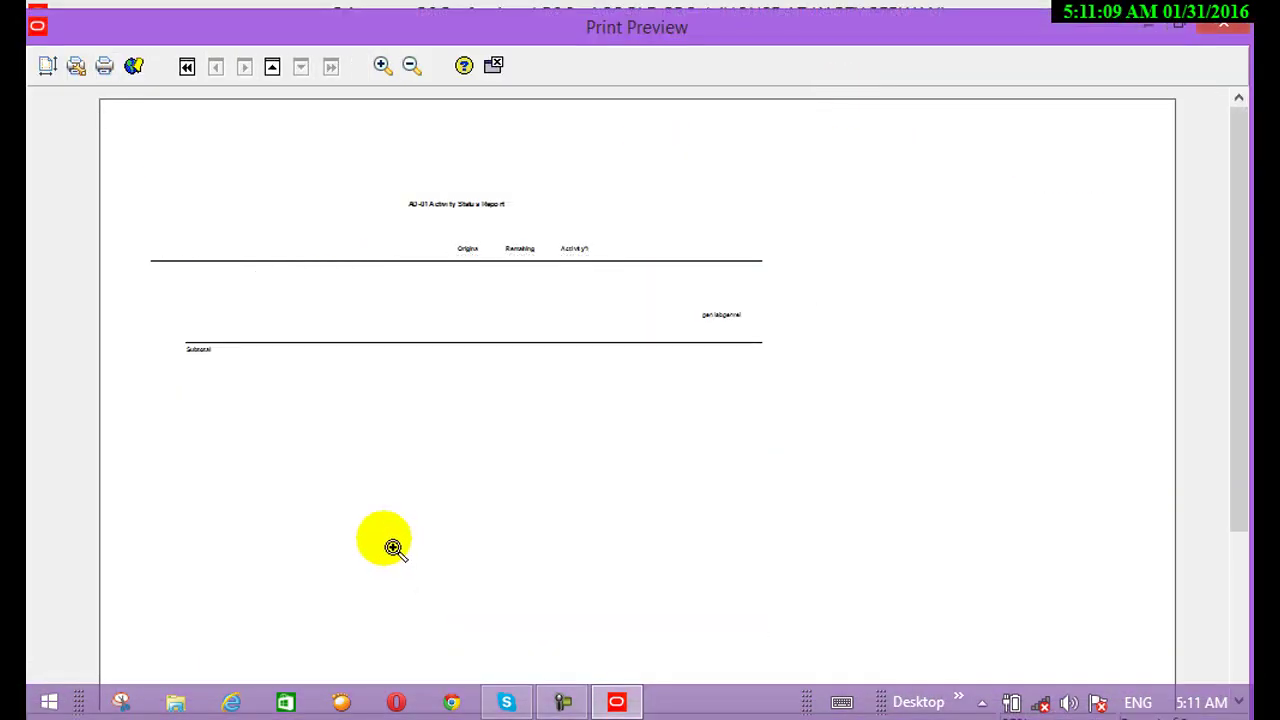
Step: Examine the activity durations, percent complete, dates and primary resources in the AD-01 preview at different magnifications, and close the preview
{"action": "left_click", "coordinate": [379, 66]}
{"action": "left_click", "coordinate": [379, 66]}
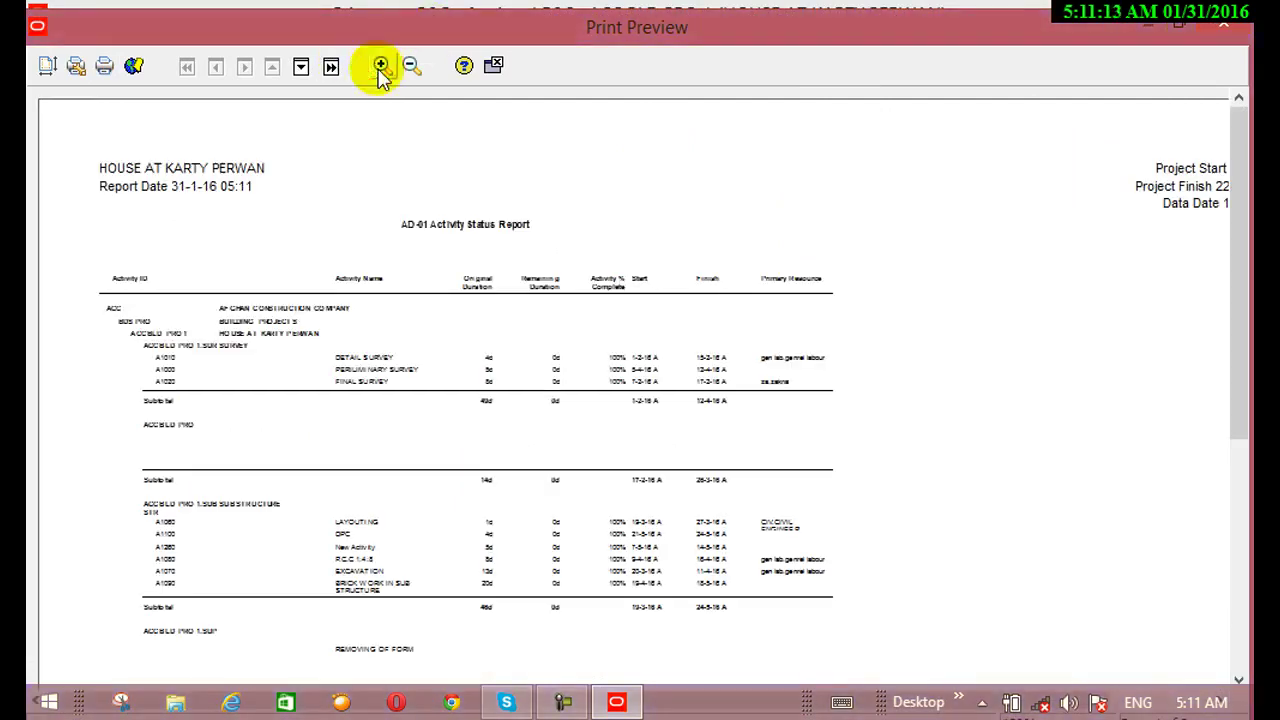
{"action": "left_click", "coordinate": [380, 66]}
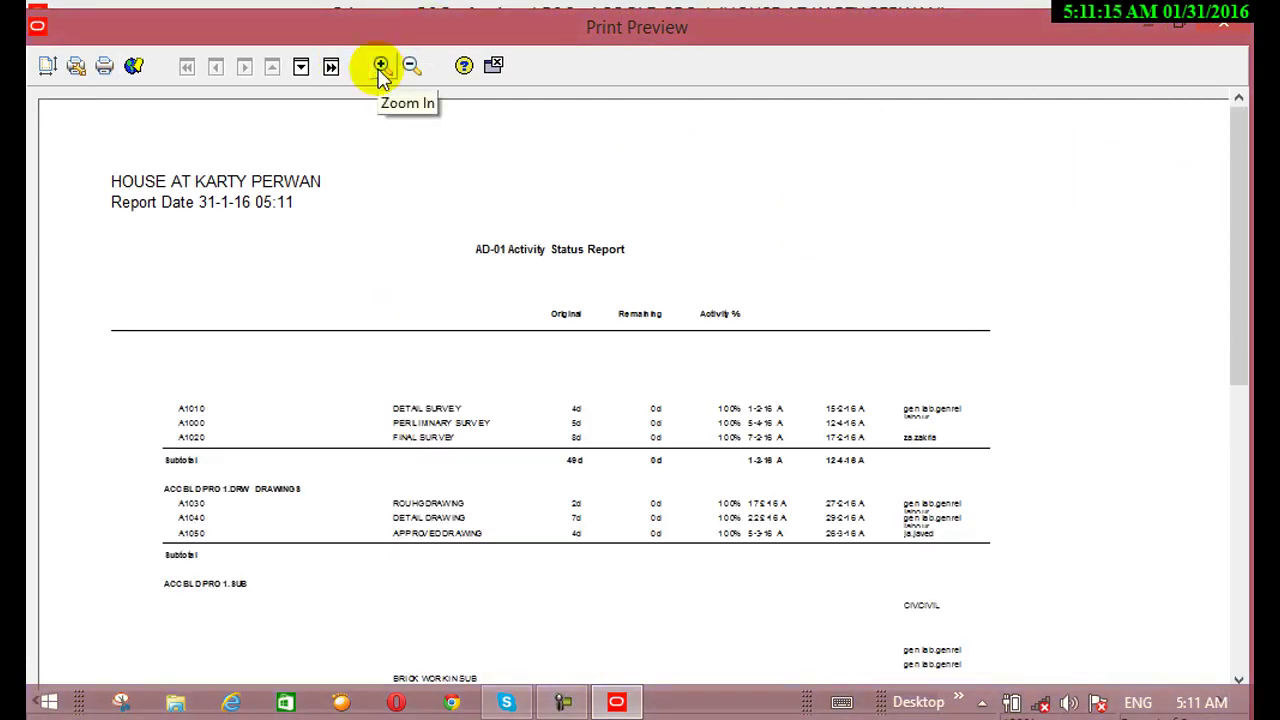
{"action": "left_click", "coordinate": [380, 66]}
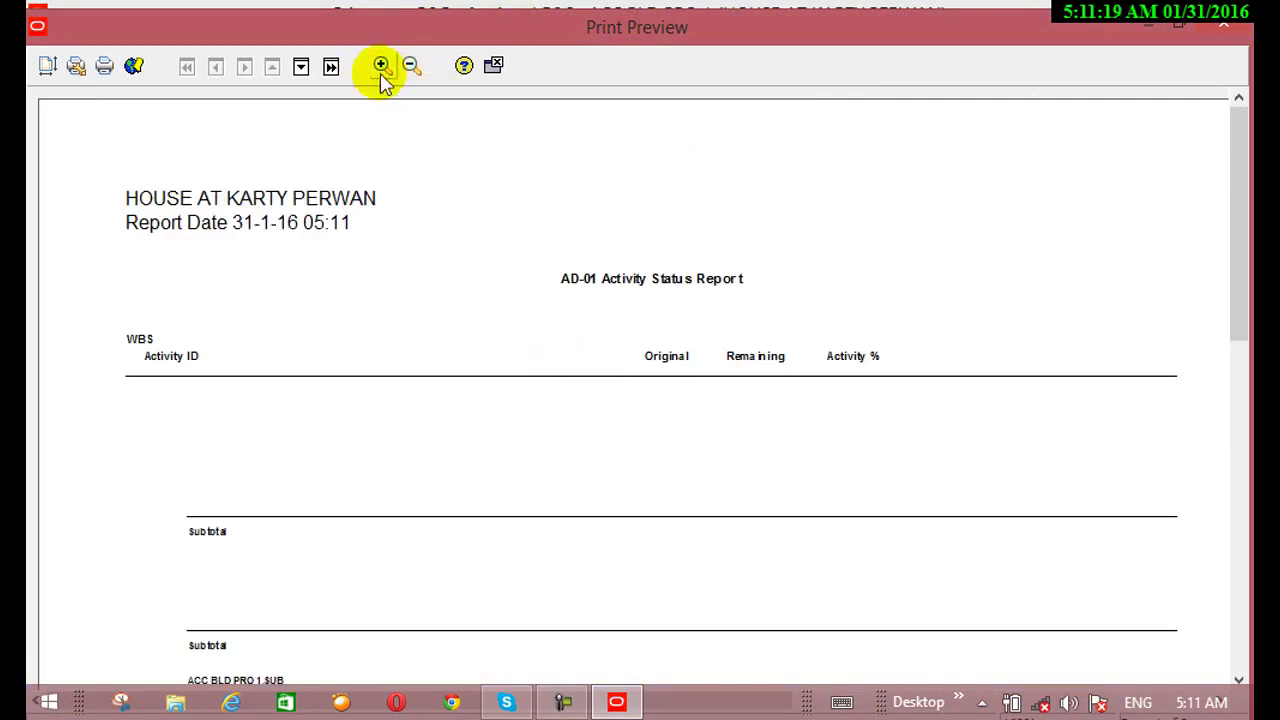
{"action": "left_click", "coordinate": [413, 67]}
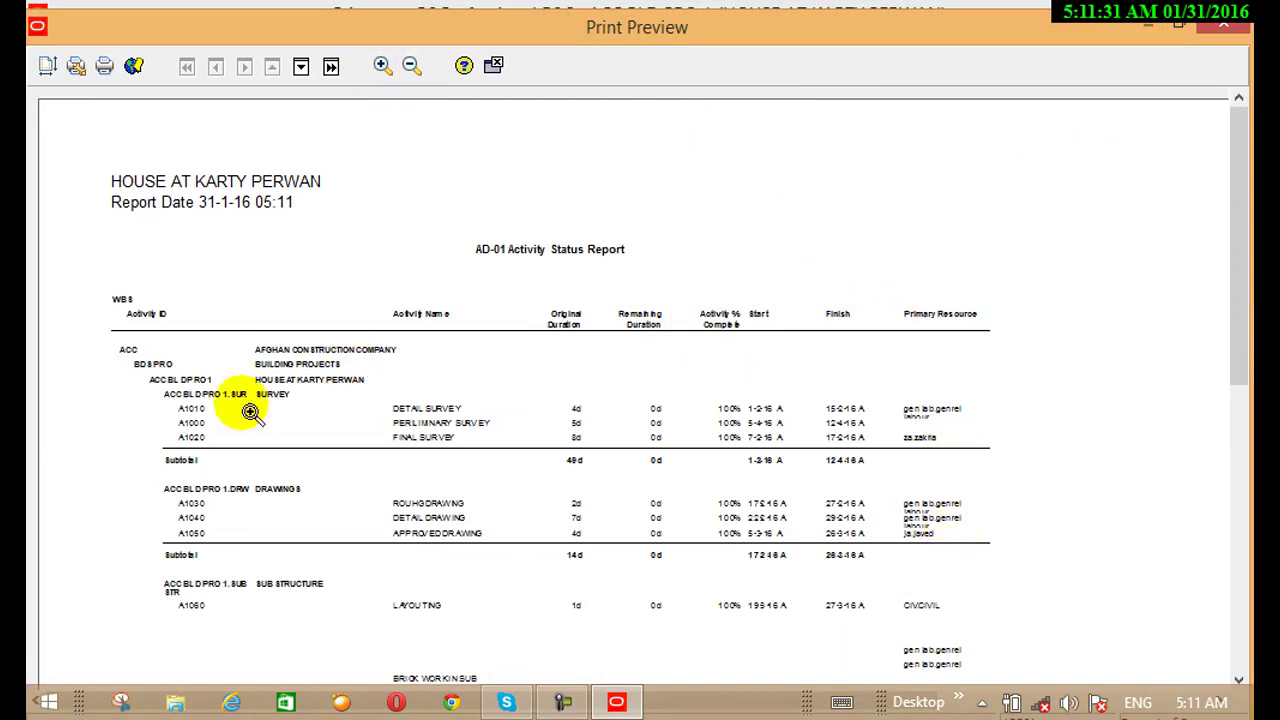
{"action": "left_click", "coordinate": [422, 405]}
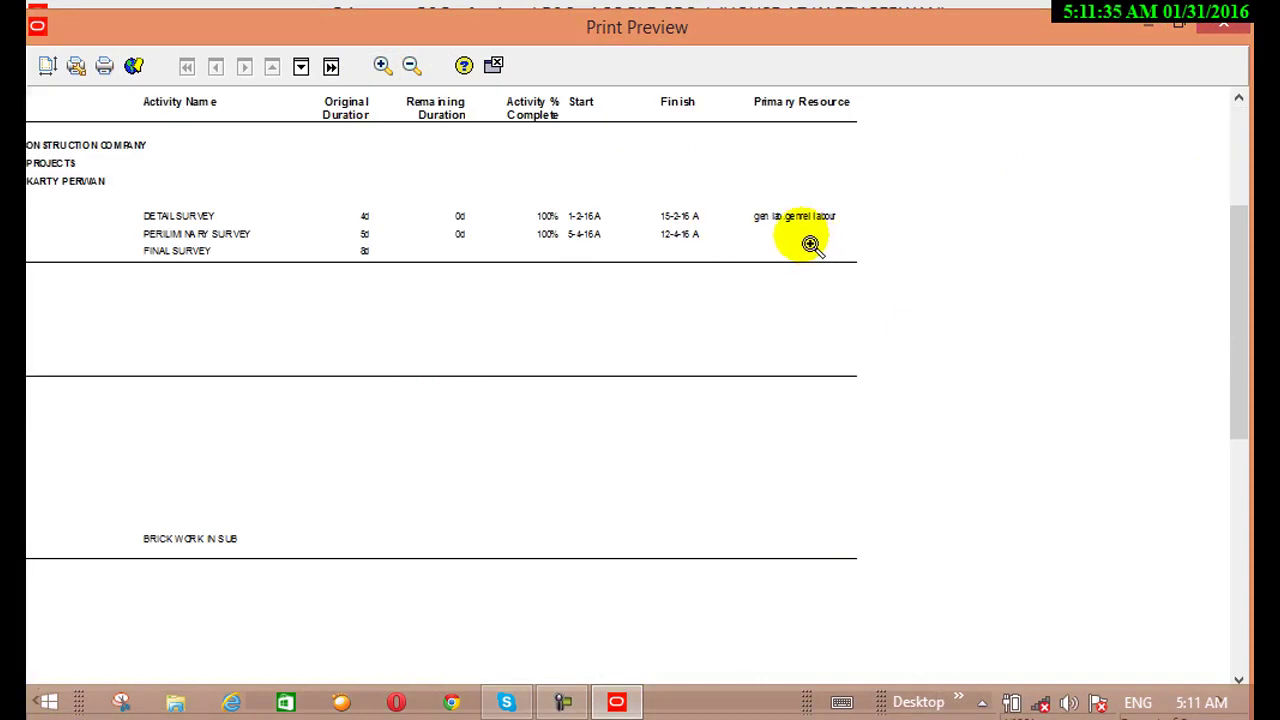
{"action": "left_click", "coordinate": [416, 64]}
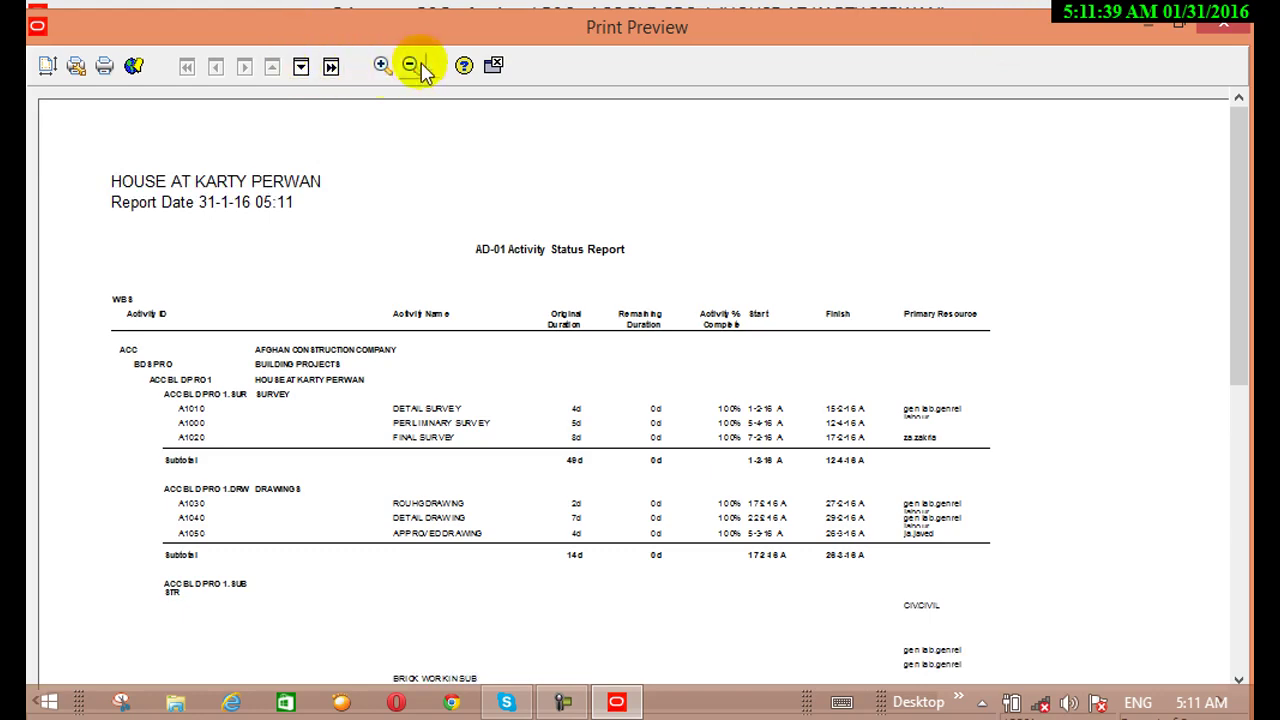
{"action": "left_click", "coordinate": [497, 66]}
Step: Run the AD-02 Activity Relationships report from the Schedule report group to print preview
{"action": "scroll", "coordinate": [370, 320], "scroll_direction": "down", "scroll_amount": 1}
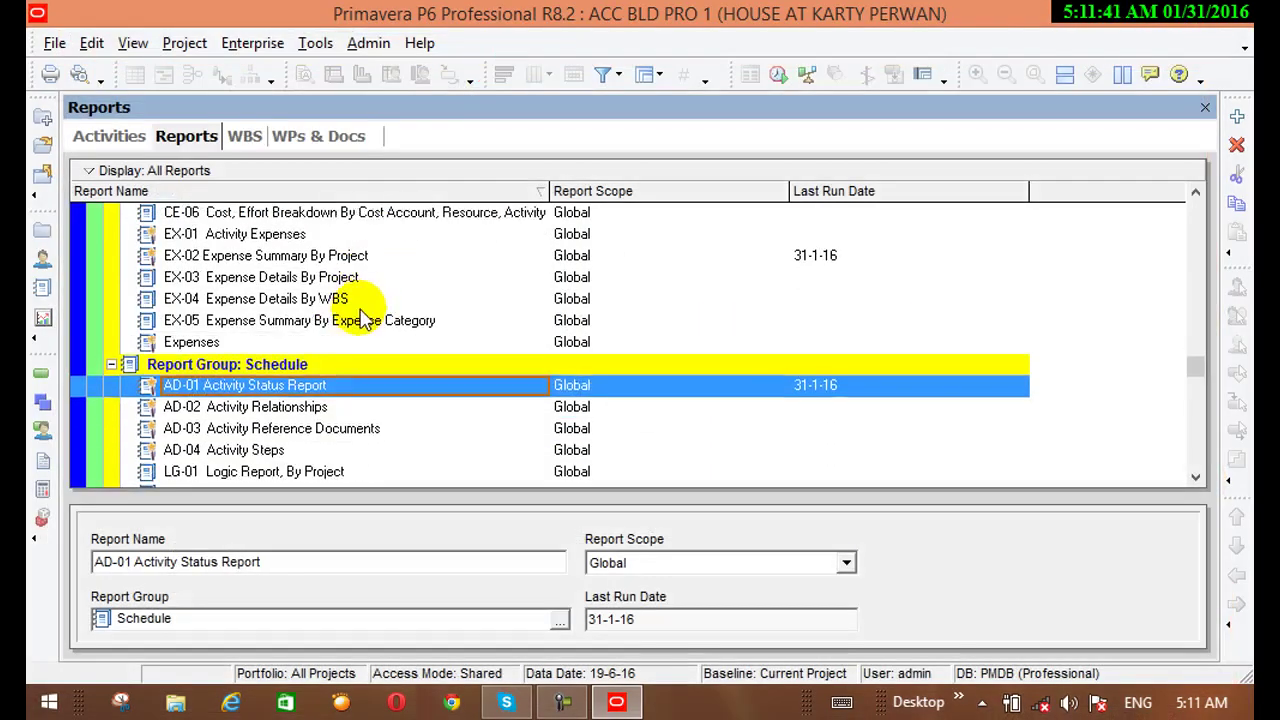
{"action": "scroll", "coordinate": [340, 362], "scroll_direction": "down", "scroll_amount": 4}
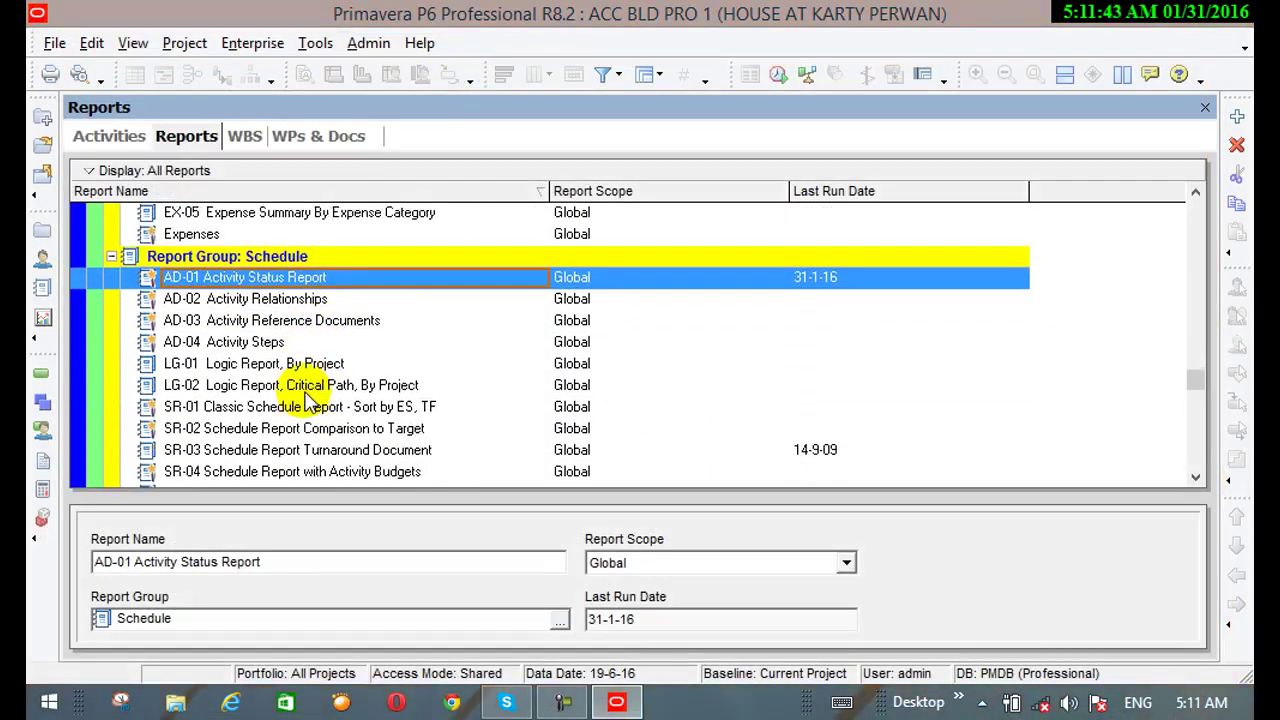
{"action": "scroll", "coordinate": [300, 408], "scroll_direction": "down", "scroll_amount": 1}
{"action": "scroll", "coordinate": [288, 420], "scroll_direction": "up", "scroll_amount": 1}
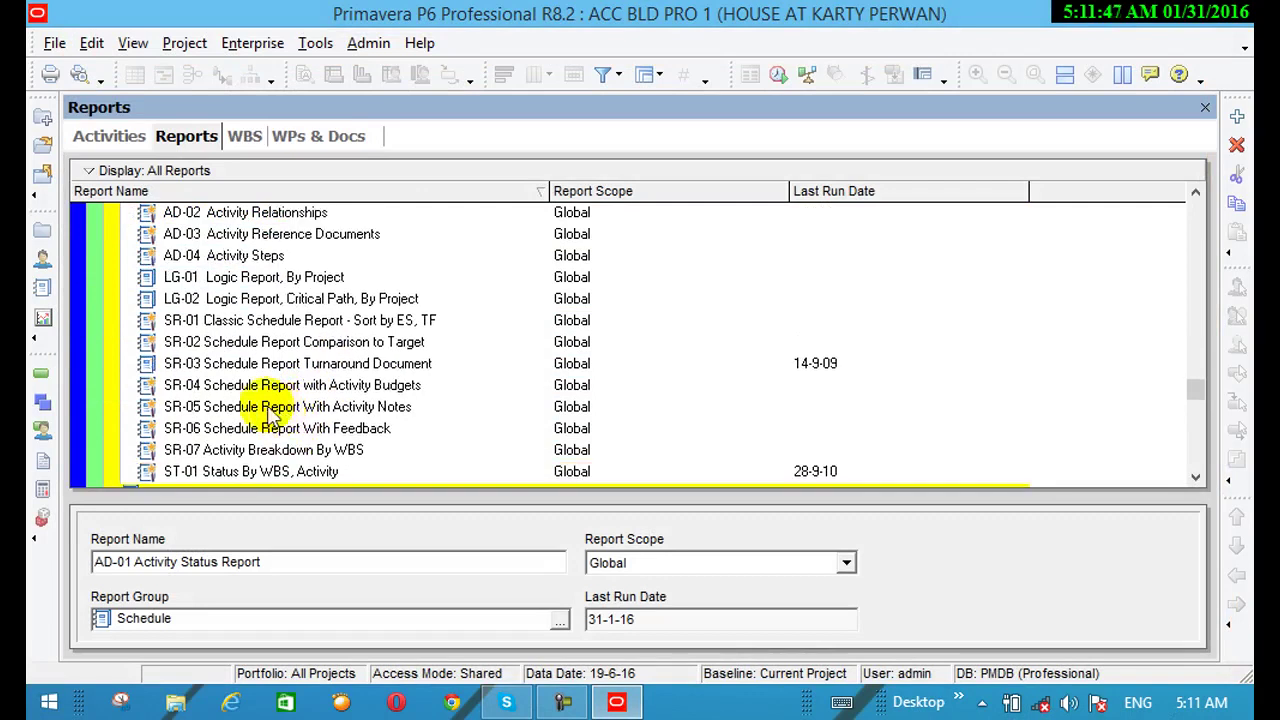
{"action": "scroll", "coordinate": [213, 285], "scroll_direction": "up", "scroll_amount": 2}
{"action": "scroll", "coordinate": [213, 285], "scroll_direction": "up", "scroll_amount": 2}
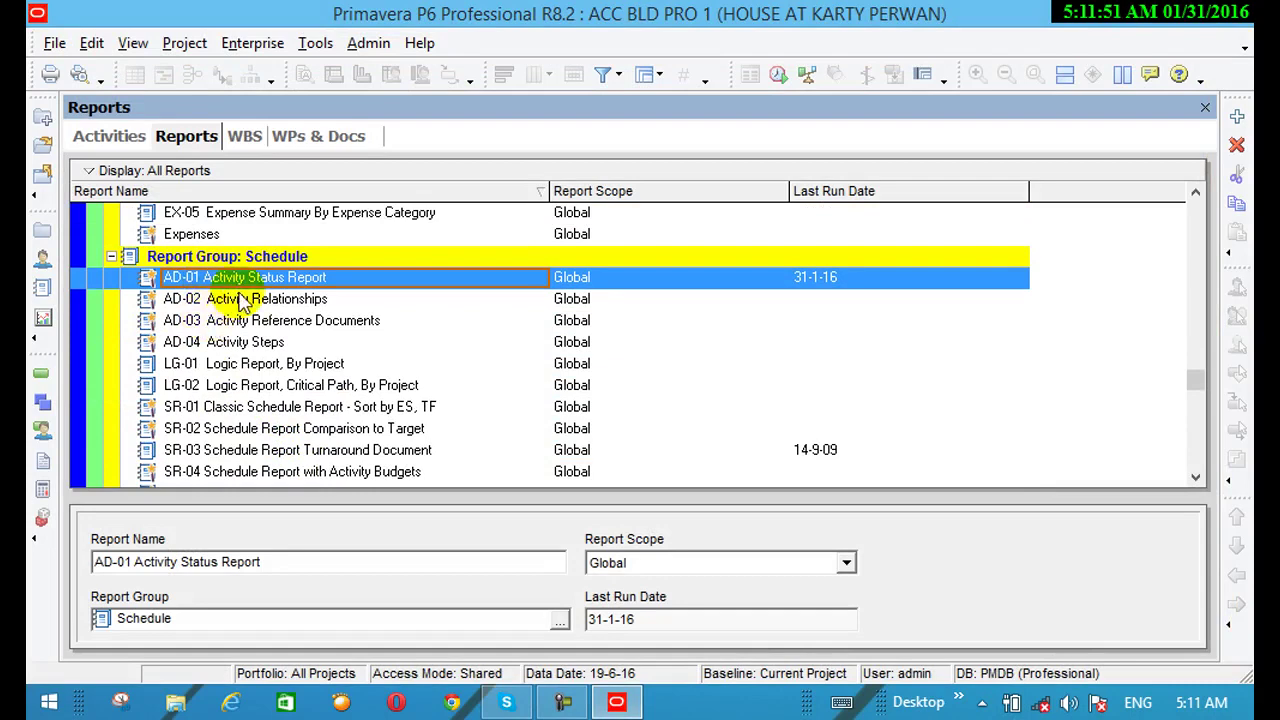
{"action": "left_click", "coordinate": [238, 298]}
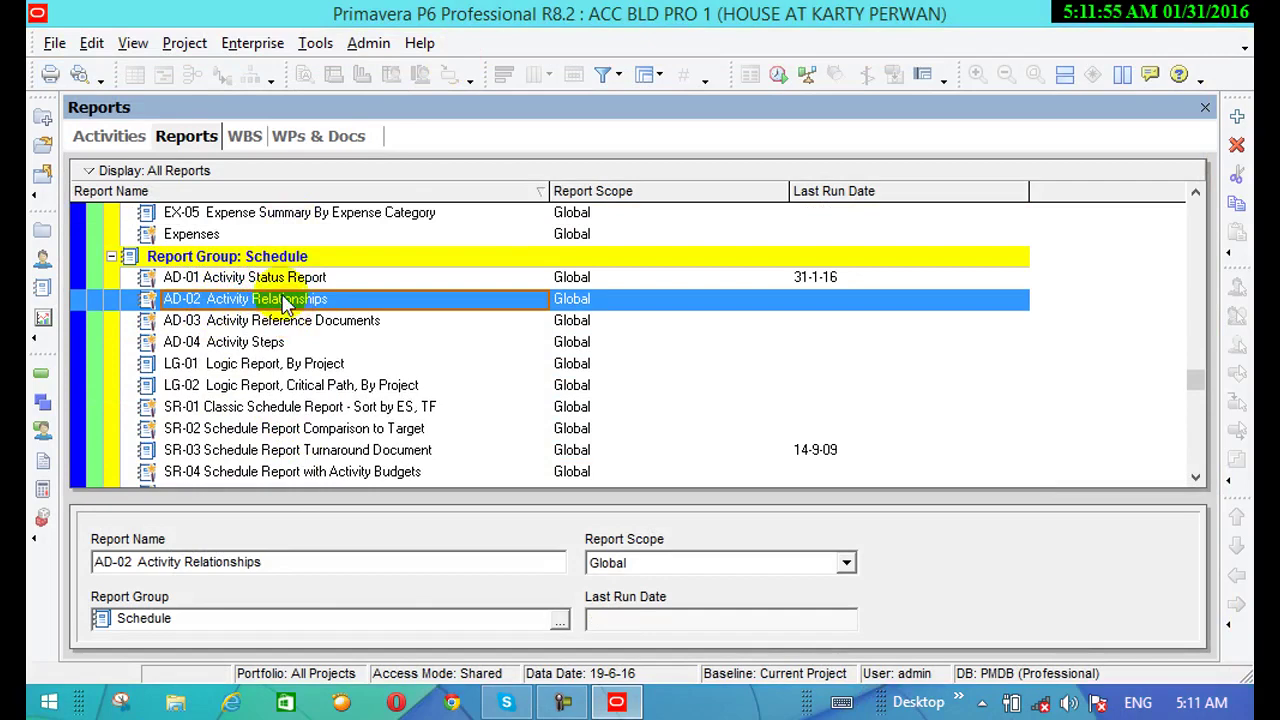
{"action": "right_click", "coordinate": [286, 298]}
{"action": "mouse_move", "coordinate": [338, 265]}
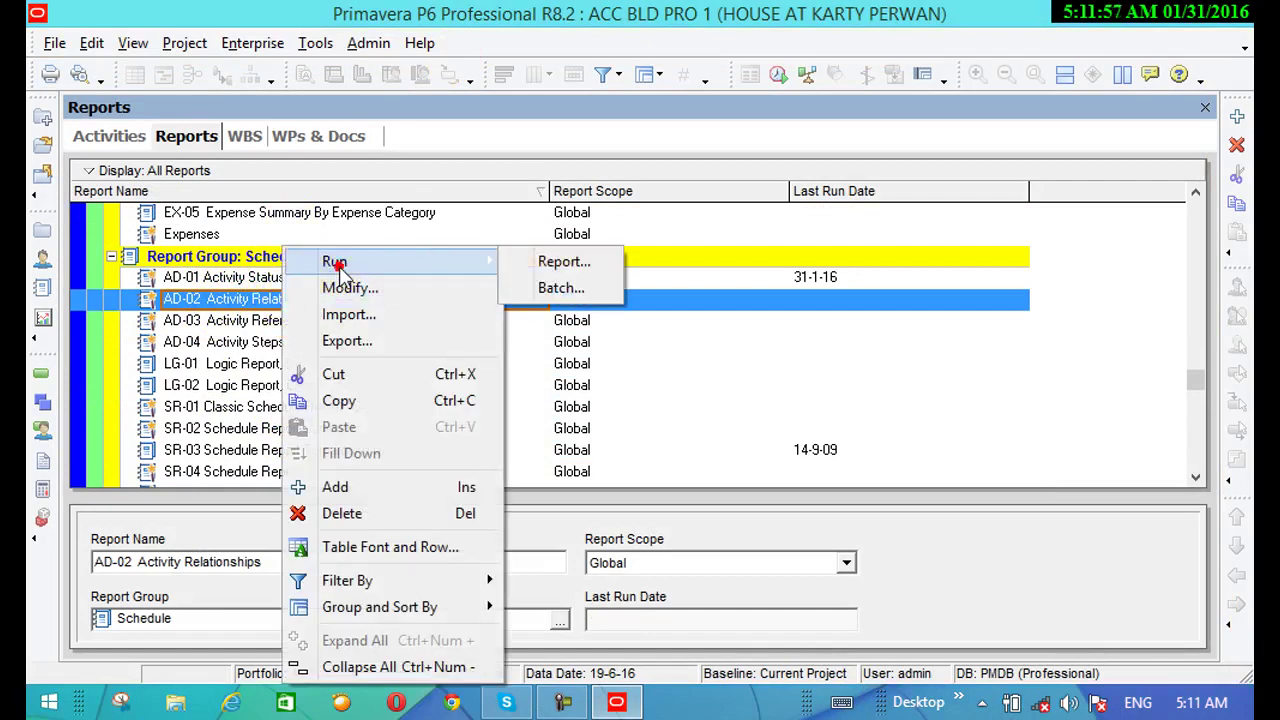
{"action": "left_click", "coordinate": [548, 259]}
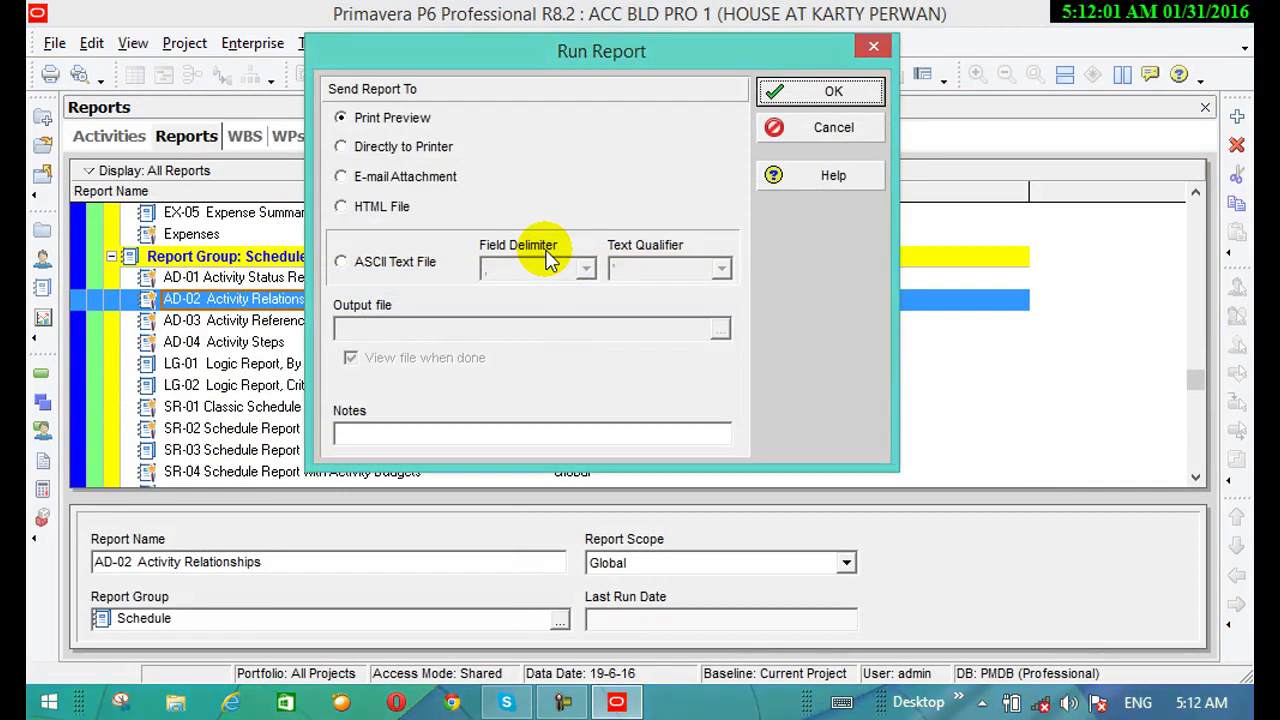
{"action": "left_click", "coordinate": [808, 100]}
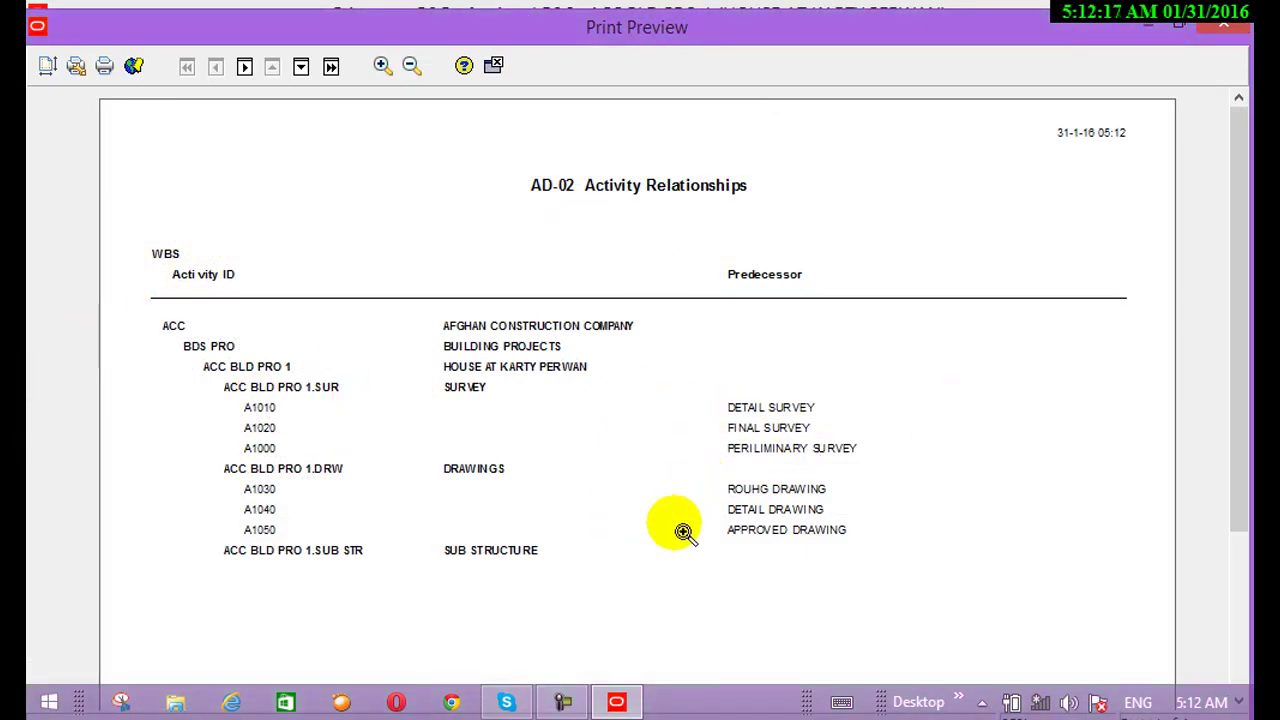
Step: Page through the AD-02 preview to review the activities and predecessors under each WBS element, and return to the report list
{"action": "scroll", "coordinate": [683, 533], "scroll_direction": "down", "scroll_amount": 3}
{"action": "scroll", "coordinate": [683, 533], "scroll_direction": "up", "scroll_amount": 3}
{"action": "scroll", "coordinate": [683, 533], "scroll_direction": "down", "scroll_amount": 3}
{"action": "scroll", "coordinate": [683, 533], "scroll_direction": "up", "scroll_amount": 3}
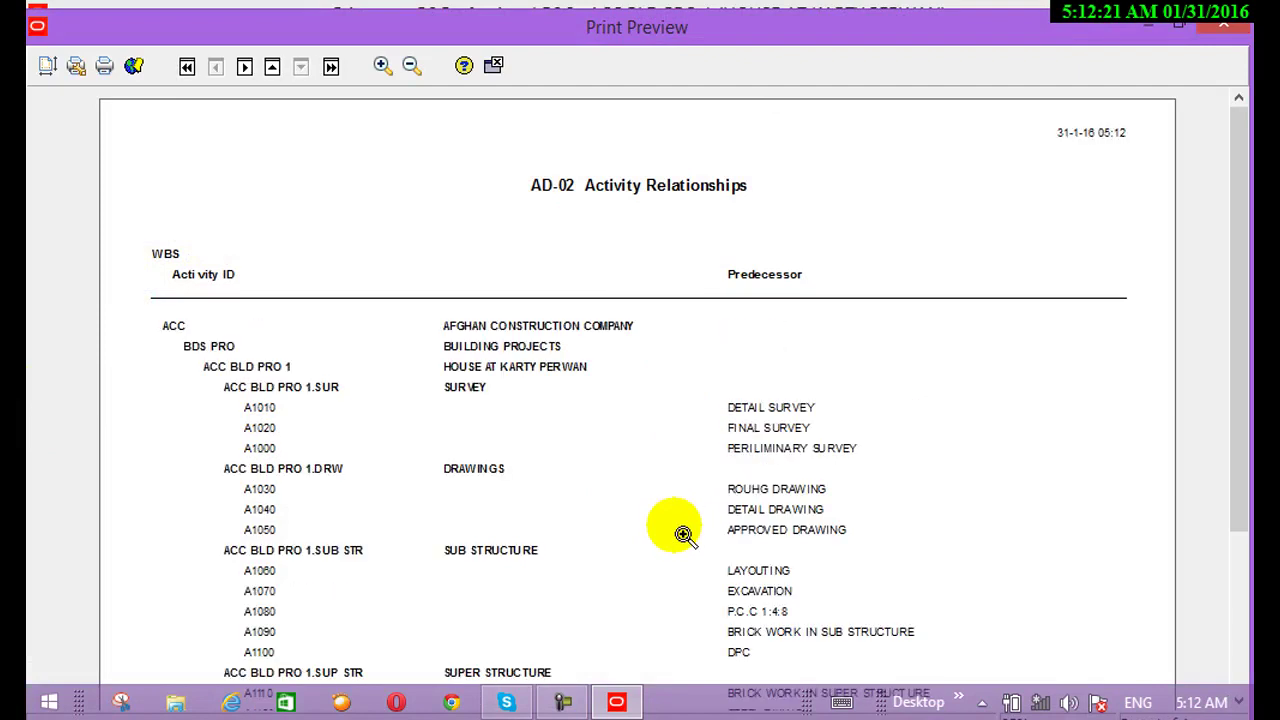
{"action": "scroll", "coordinate": [683, 533], "scroll_direction": "down", "scroll_amount": 3}
{"action": "scroll", "coordinate": [680, 535], "scroll_direction": "up", "scroll_amount": 3}
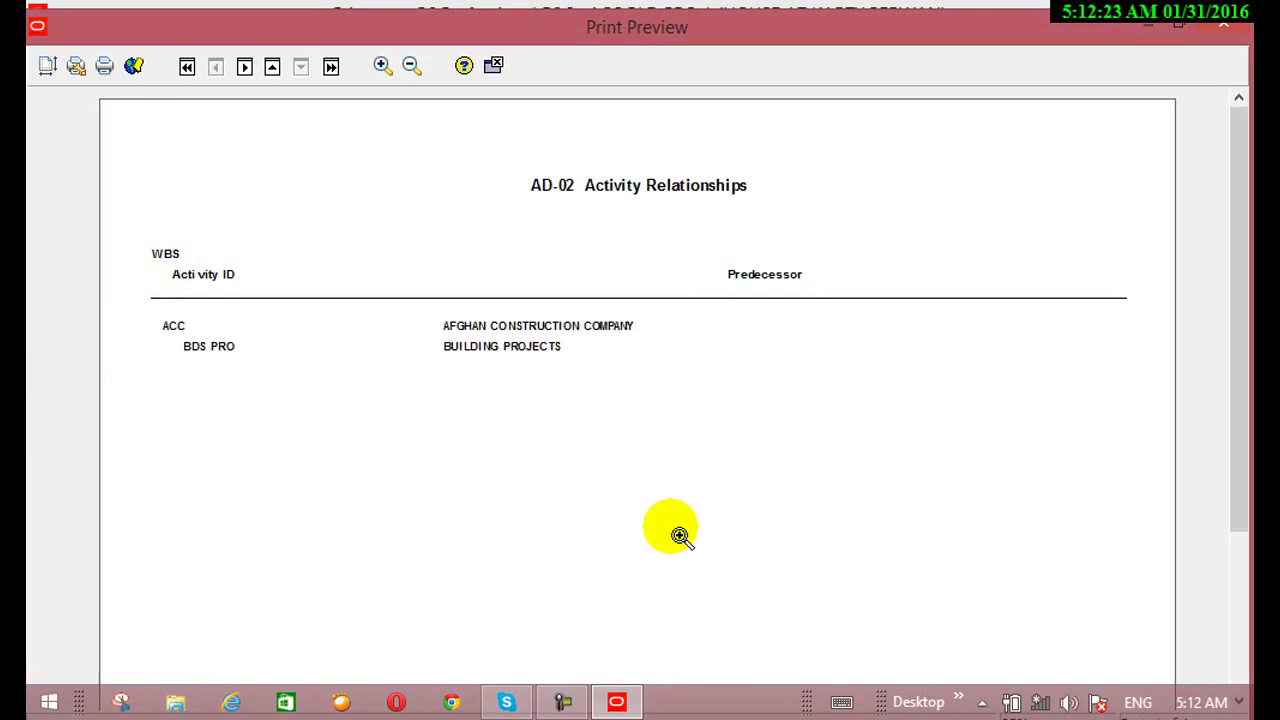
{"action": "scroll", "coordinate": [680, 535], "scroll_direction": "down", "scroll_amount": 3}
{"action": "scroll", "coordinate": [680, 535], "scroll_direction": "up", "scroll_amount": 3}
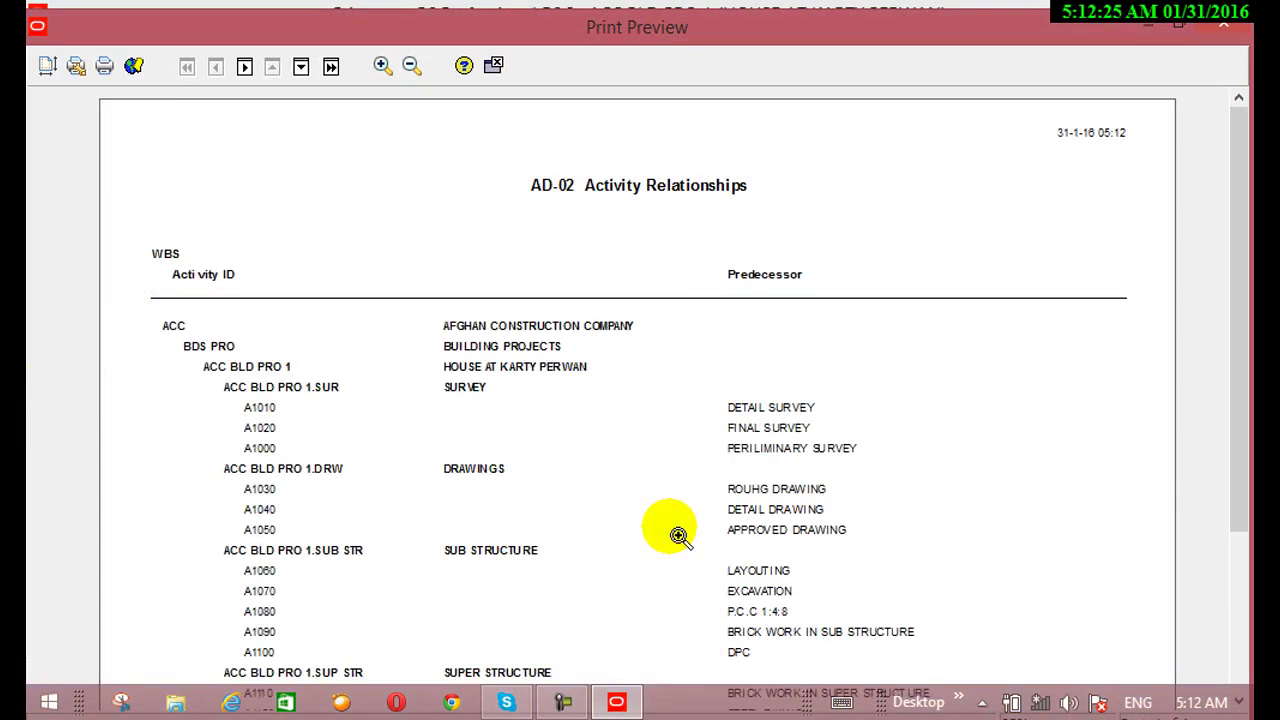
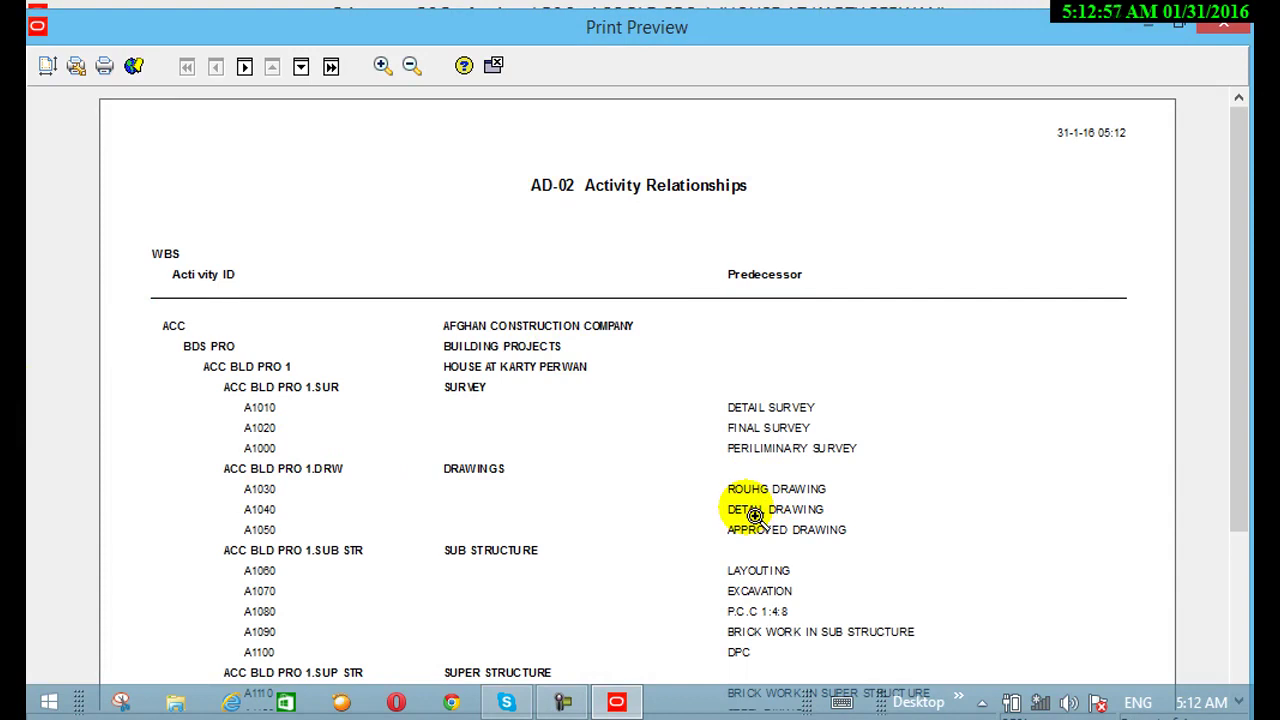
{"action": "key", "text": "Page_Down"}
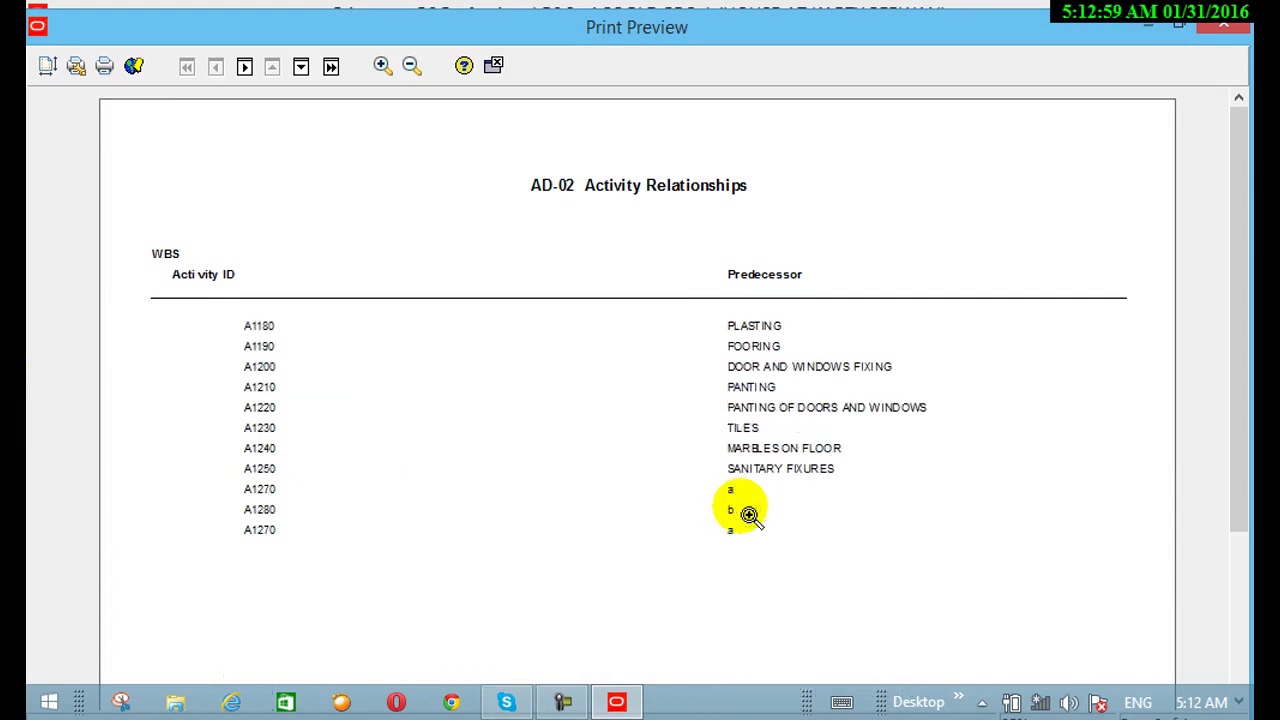
{"action": "key", "text": "Page_Up"}
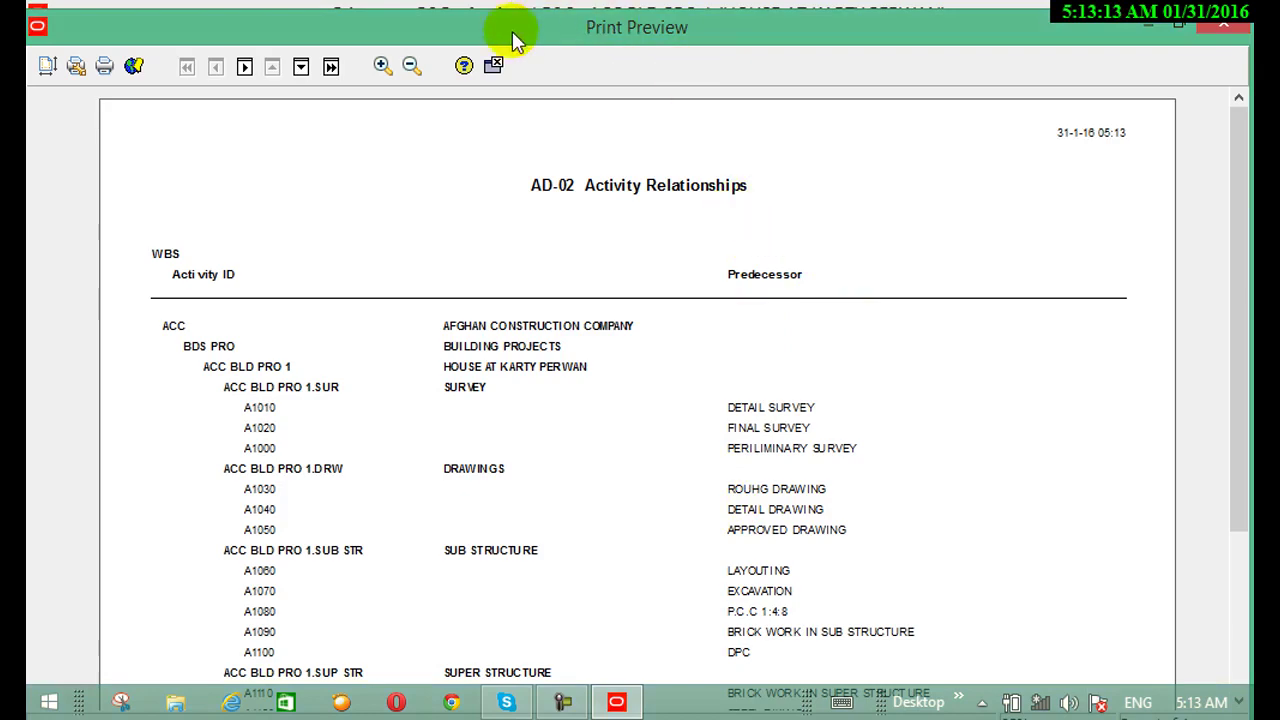
{"action": "left_click", "coordinate": [489, 72]}
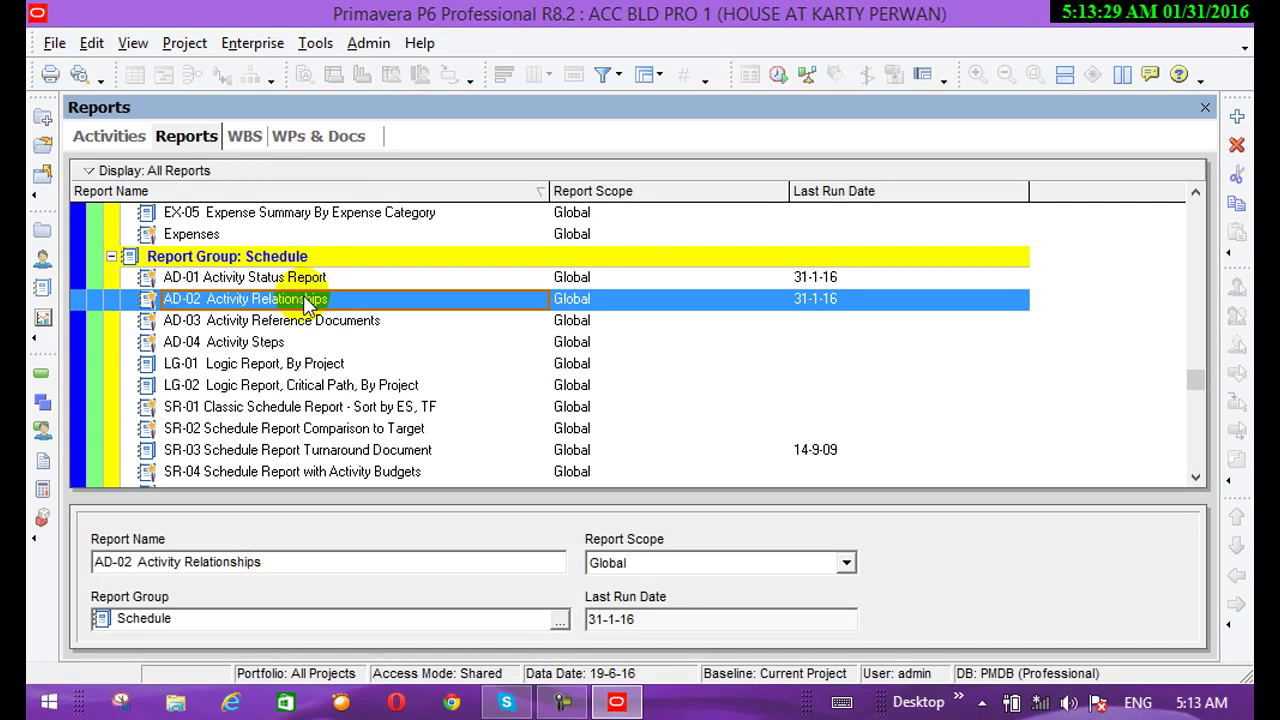
{"action": "scroll", "coordinate": [305, 298], "scroll_direction": "up", "scroll_amount": 6}
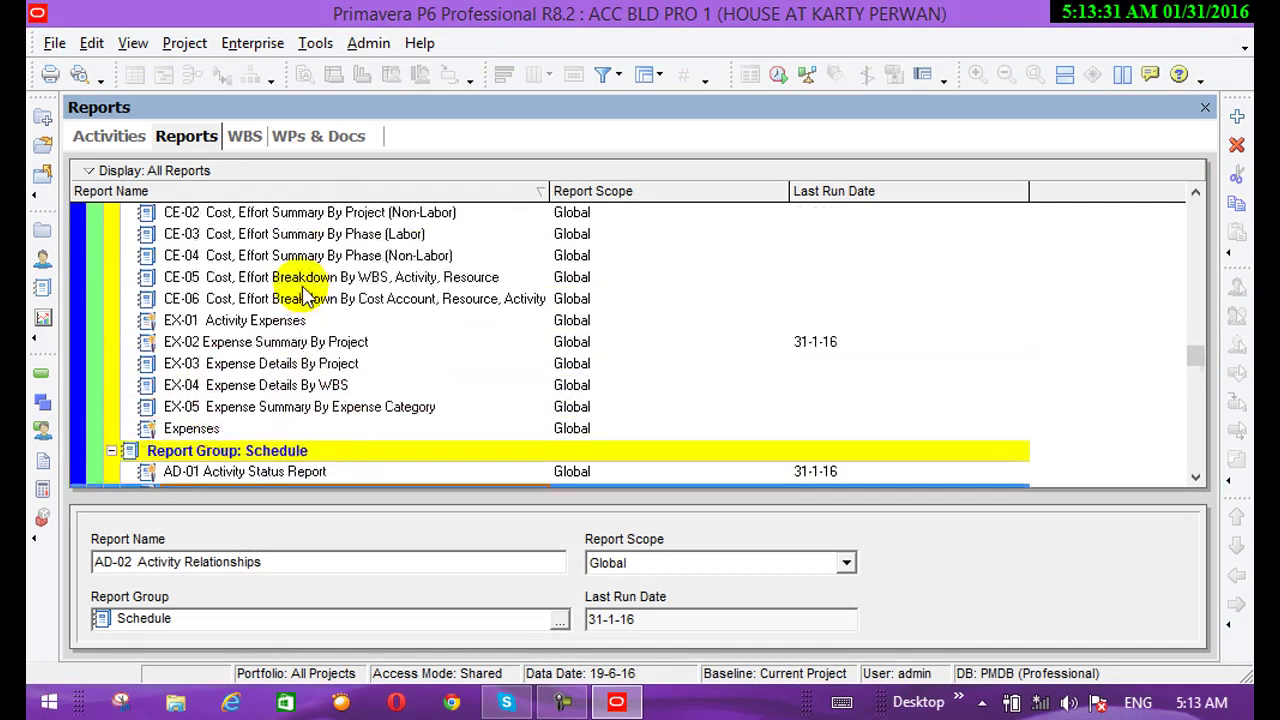
Step: Browse the report list from its beginning through the Administration & Security, Resources and Project/WBS Details report groups
{"action": "scroll", "coordinate": [305, 298], "scroll_direction": "up", "scroll_amount": 3}
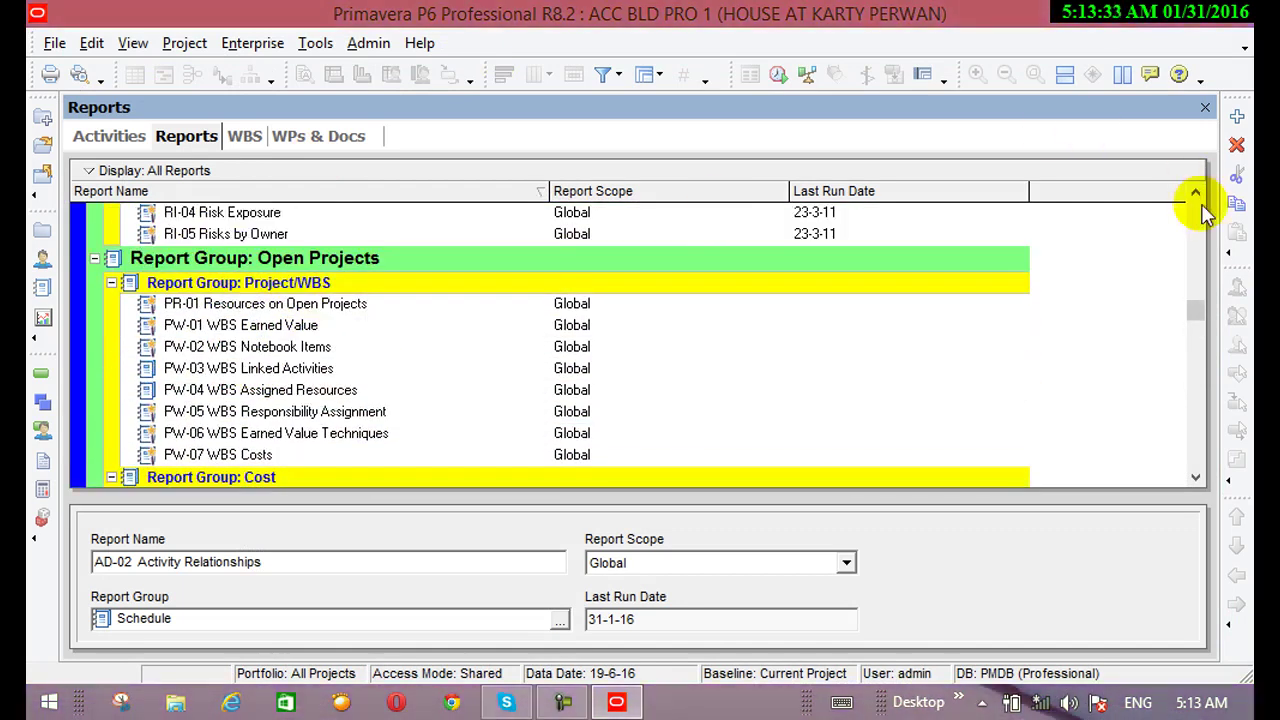
{"action": "left_click", "coordinate": [1196, 193]}
{"action": "left_click_drag", "start_coordinate": [1196, 193], "coordinate": [1196, 193]}
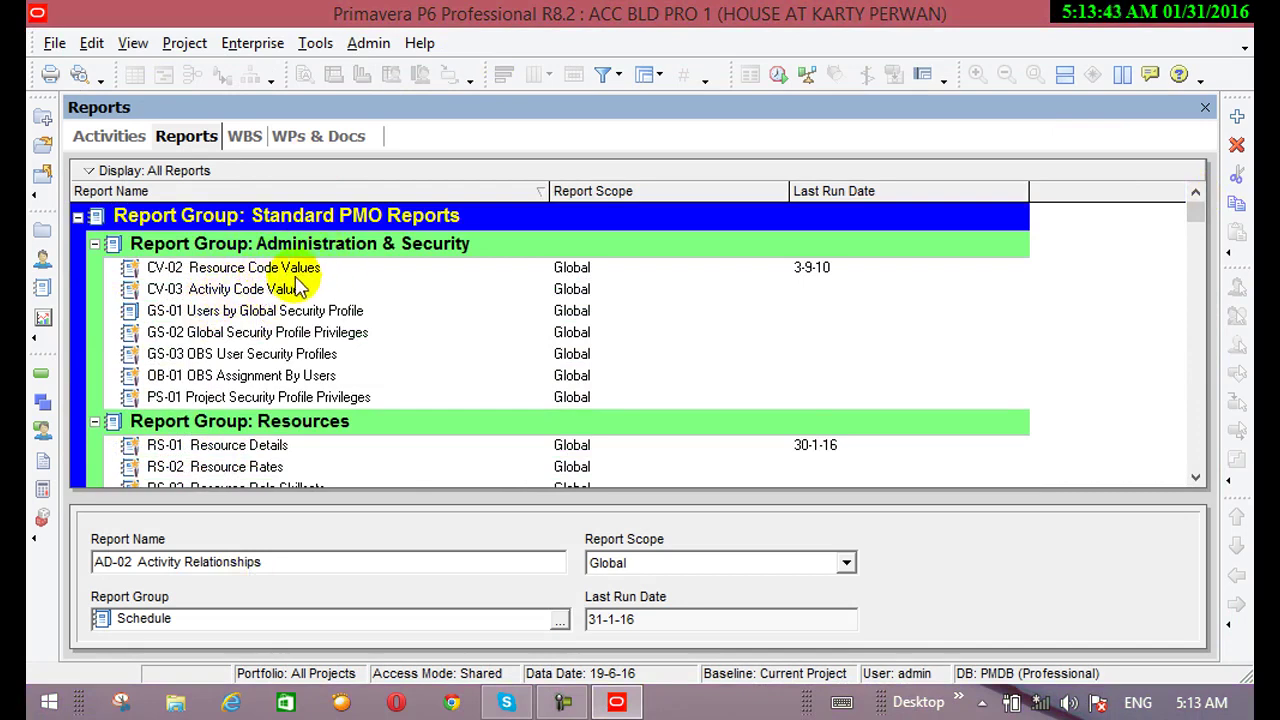
{"action": "scroll", "coordinate": [50, 420], "scroll_direction": "down", "scroll_amount": 4}
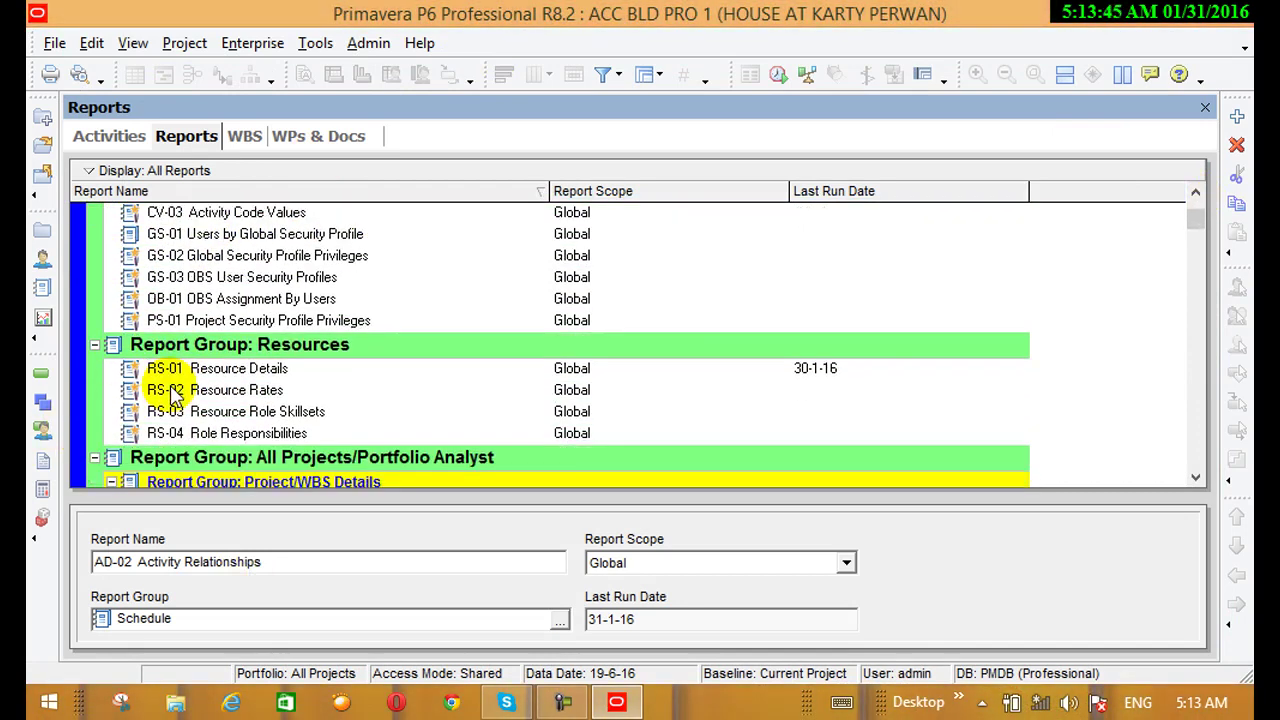
{"action": "scroll", "coordinate": [172, 394], "scroll_direction": "down", "scroll_amount": 1}
{"action": "scroll", "coordinate": [172, 394], "scroll_direction": "down", "scroll_amount": 3}
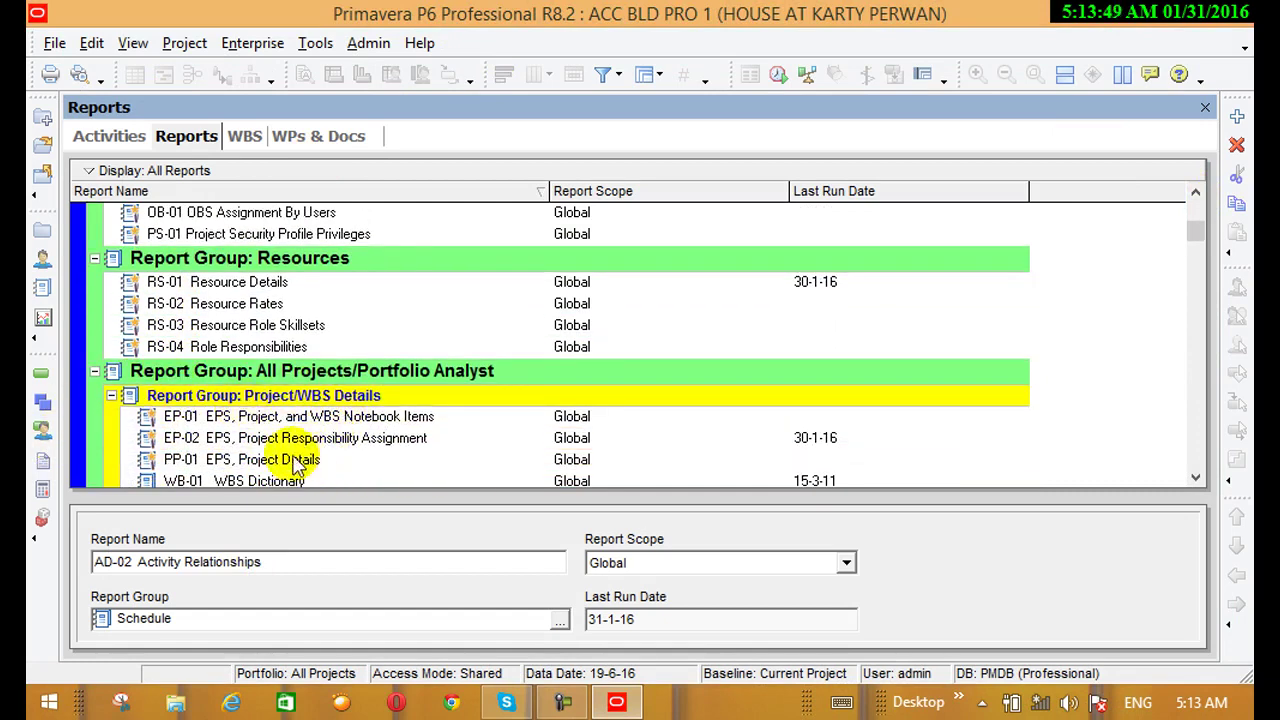
{"action": "scroll", "coordinate": [294, 464], "scroll_direction": "down", "scroll_amount": 1}
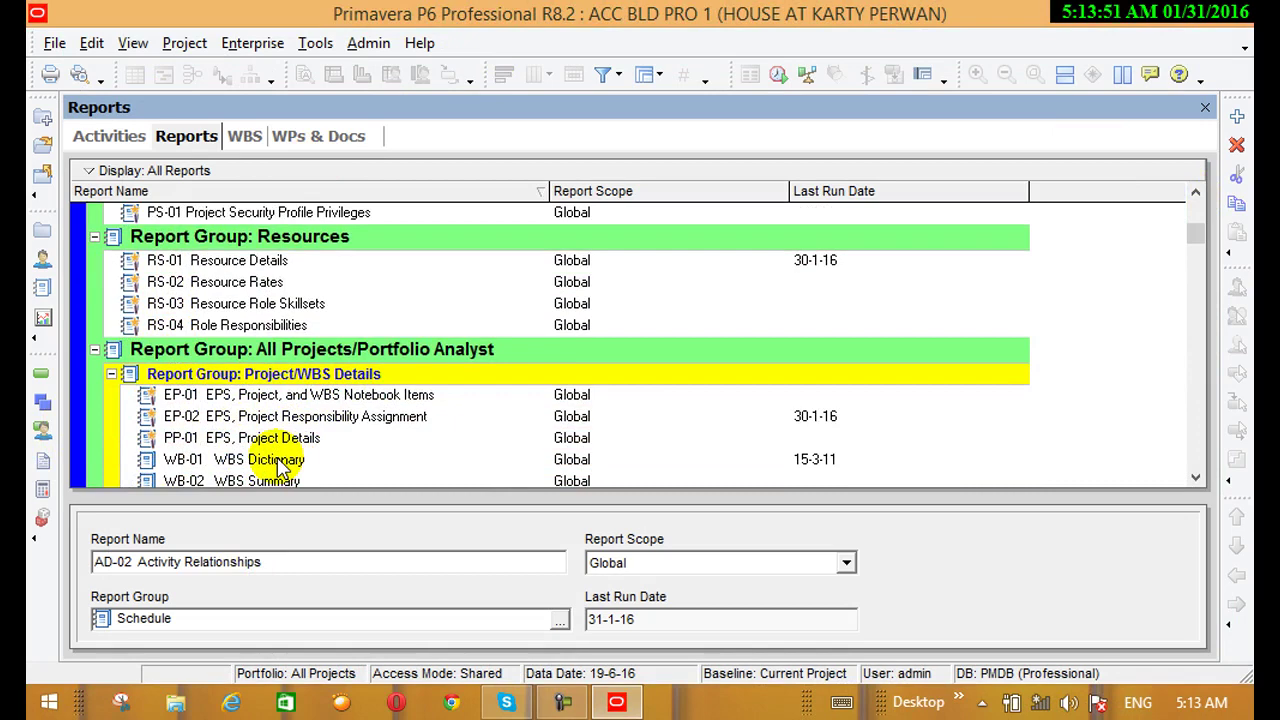
{"action": "scroll", "coordinate": [280, 468], "scroll_direction": "down", "scroll_amount": 2}
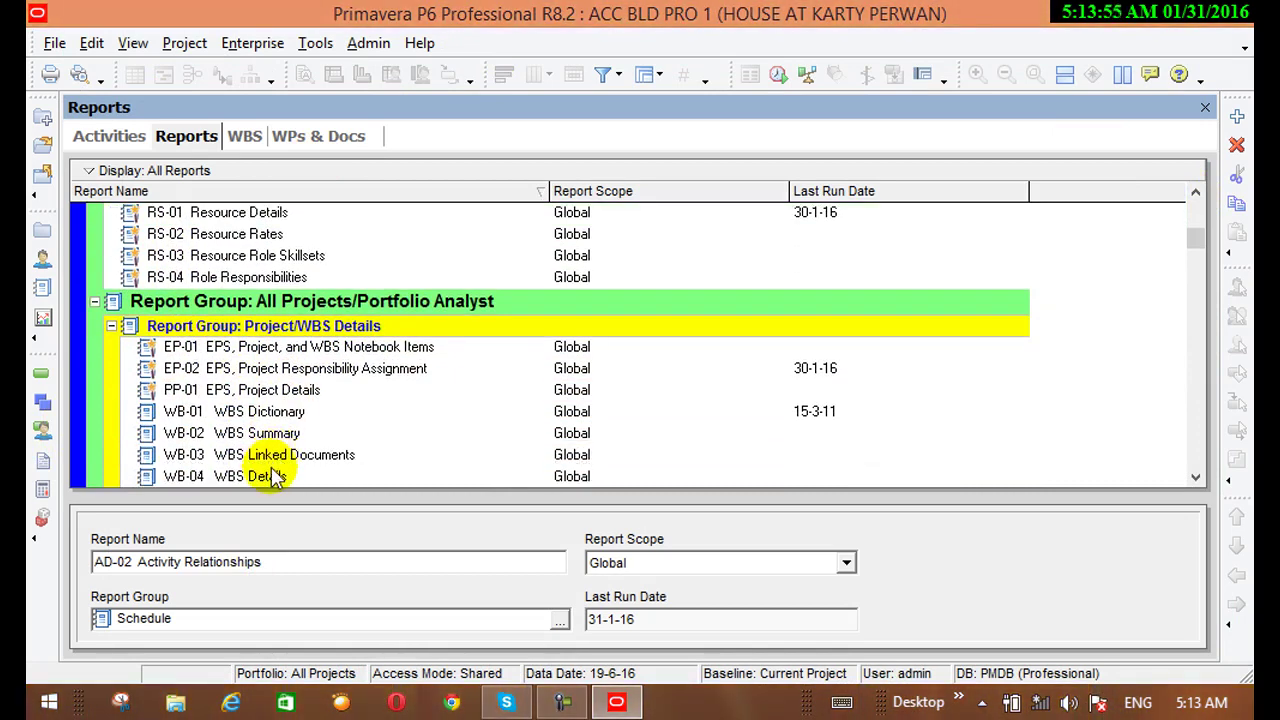
{"action": "left_click", "coordinate": [221, 437]}
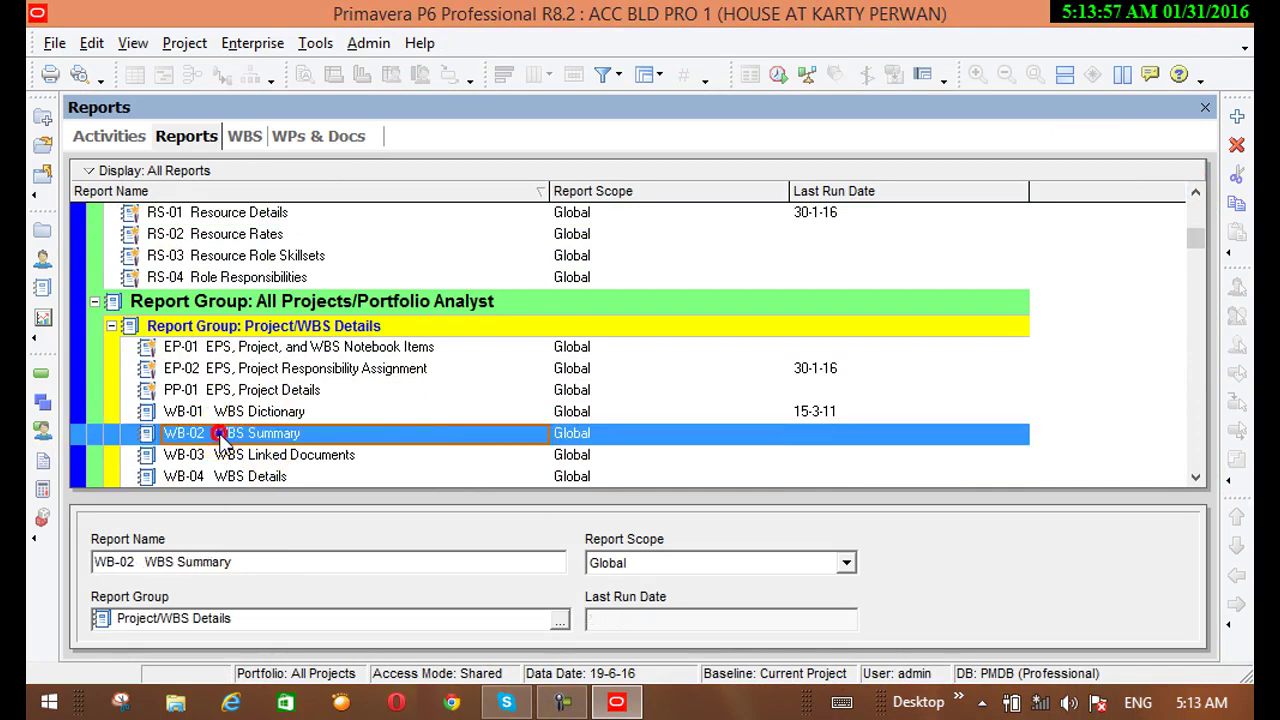
{"action": "right_click", "coordinate": [221, 437]}
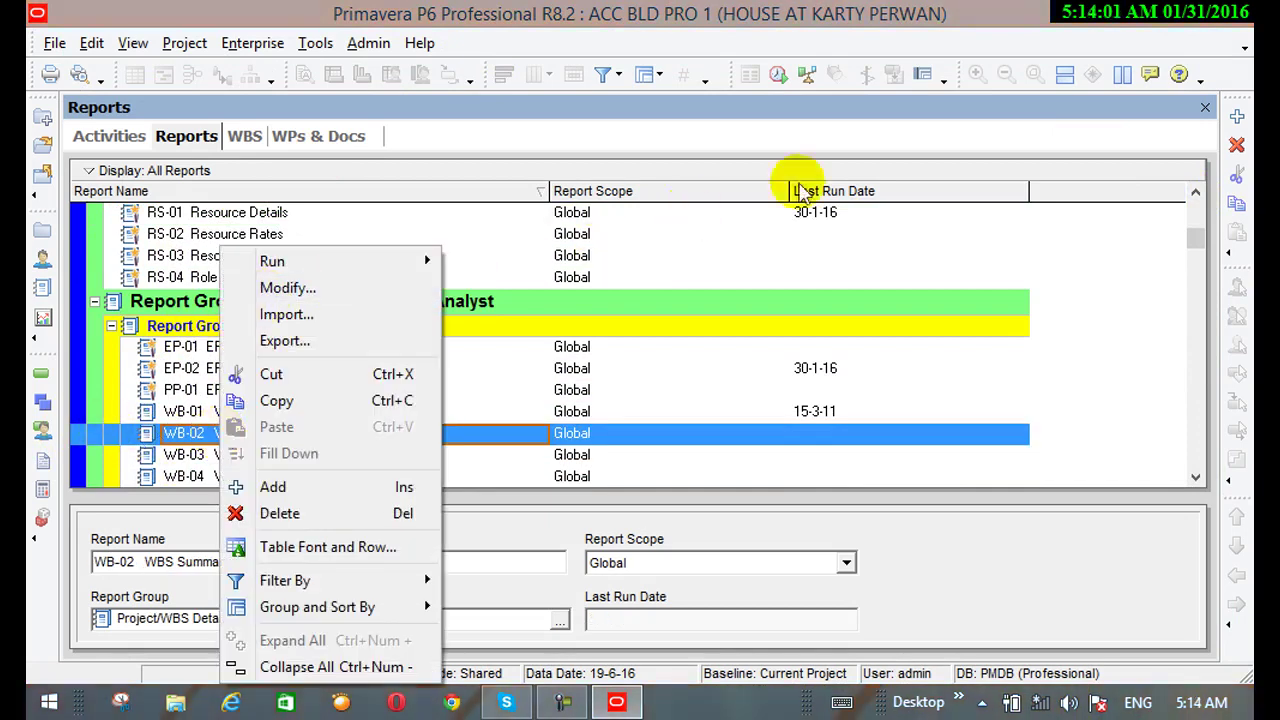
{"action": "left_click", "coordinate": [1015, 232]}
{"action": "left_click", "coordinate": [1020, 238]}
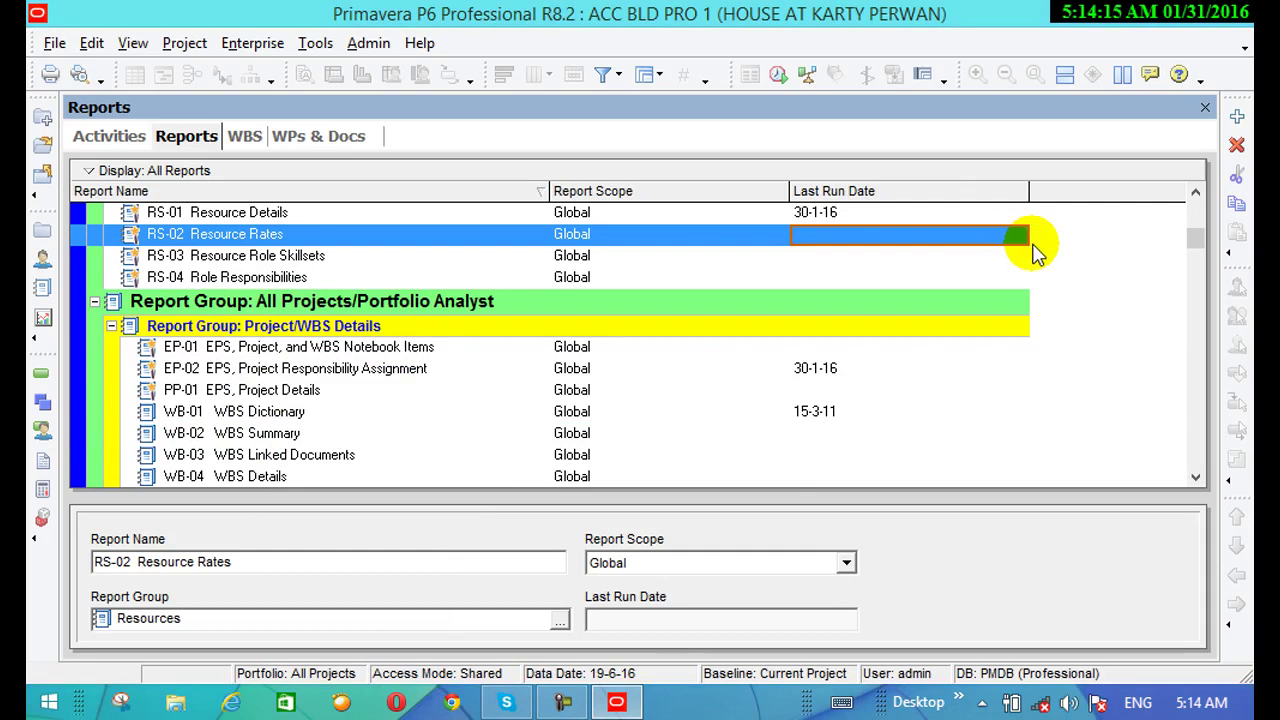
Step: Run the RI-01 Open Risks report from the Risk report group to print preview, and close the preview
{"action": "scroll", "coordinate": [1030, 260], "scroll_direction": "down", "scroll_amount": 3}
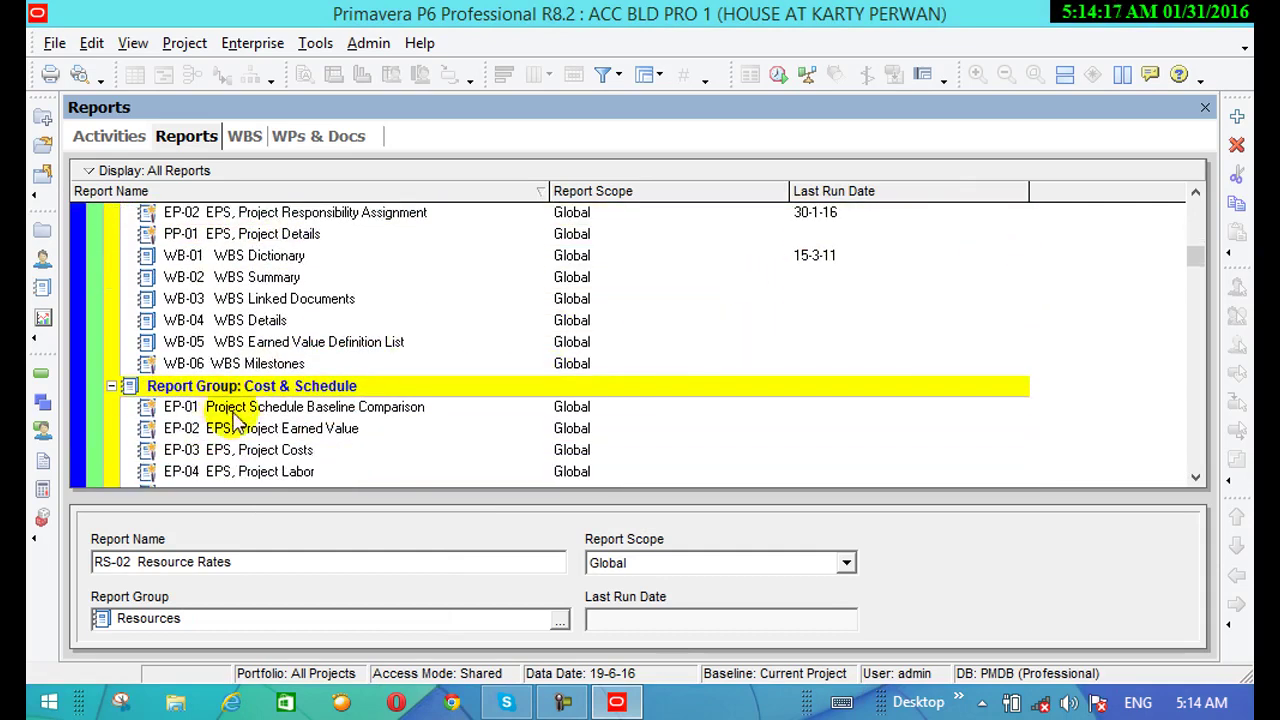
{"action": "scroll", "coordinate": [238, 440], "scroll_direction": "down", "scroll_amount": 1}
{"action": "scroll", "coordinate": [238, 446], "scroll_direction": "down", "scroll_amount": 1}
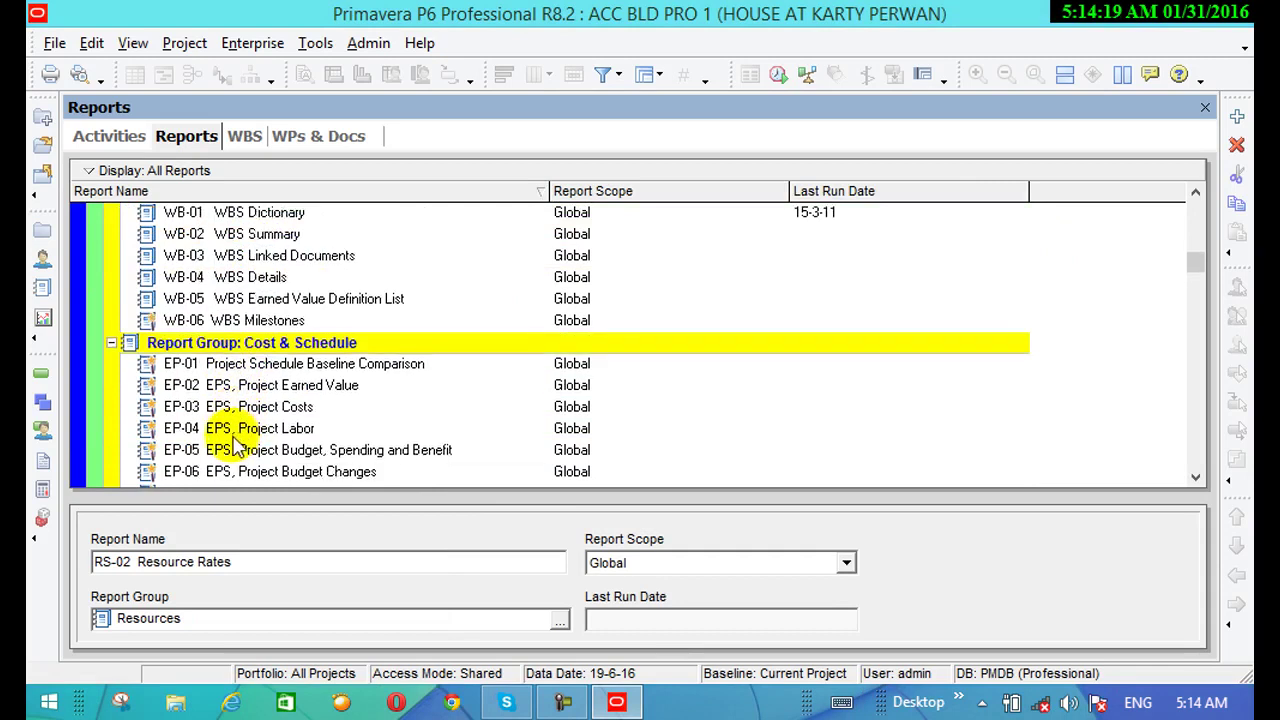
{"action": "scroll", "coordinate": [236, 440], "scroll_direction": "down", "scroll_amount": 5}
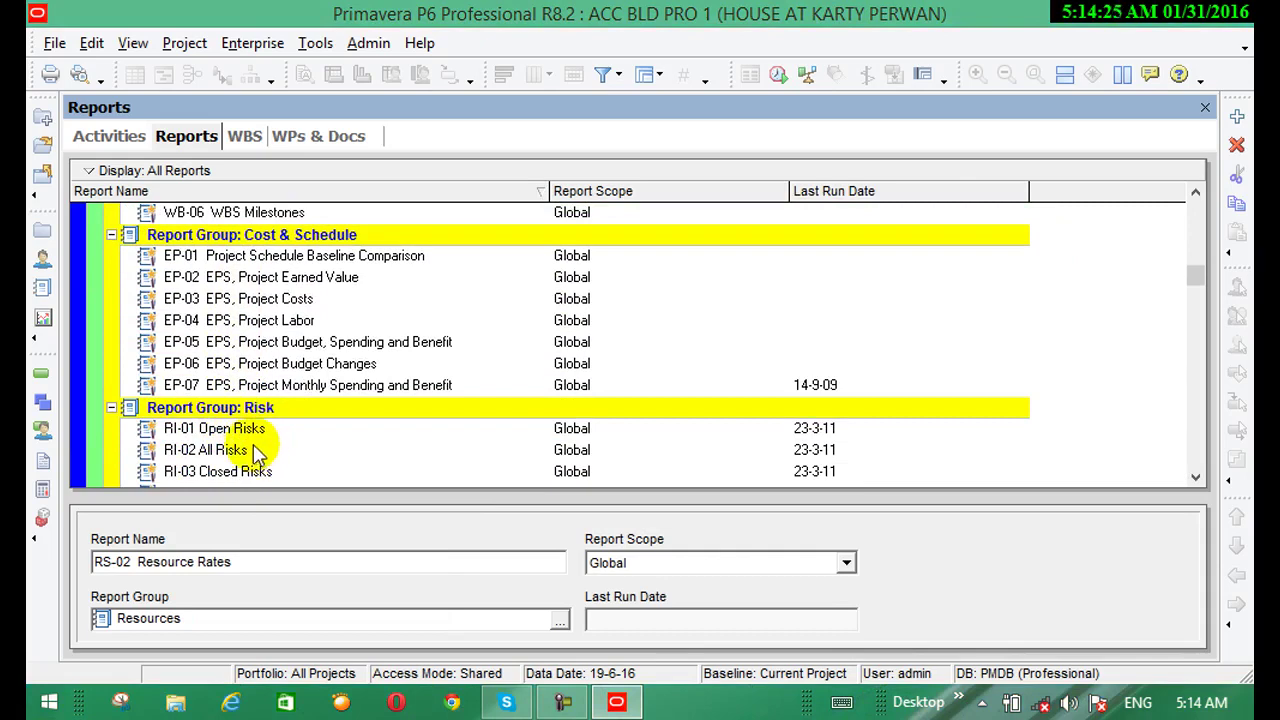
{"action": "left_click", "coordinate": [252, 428]}
{"action": "right_click", "coordinate": [252, 428]}
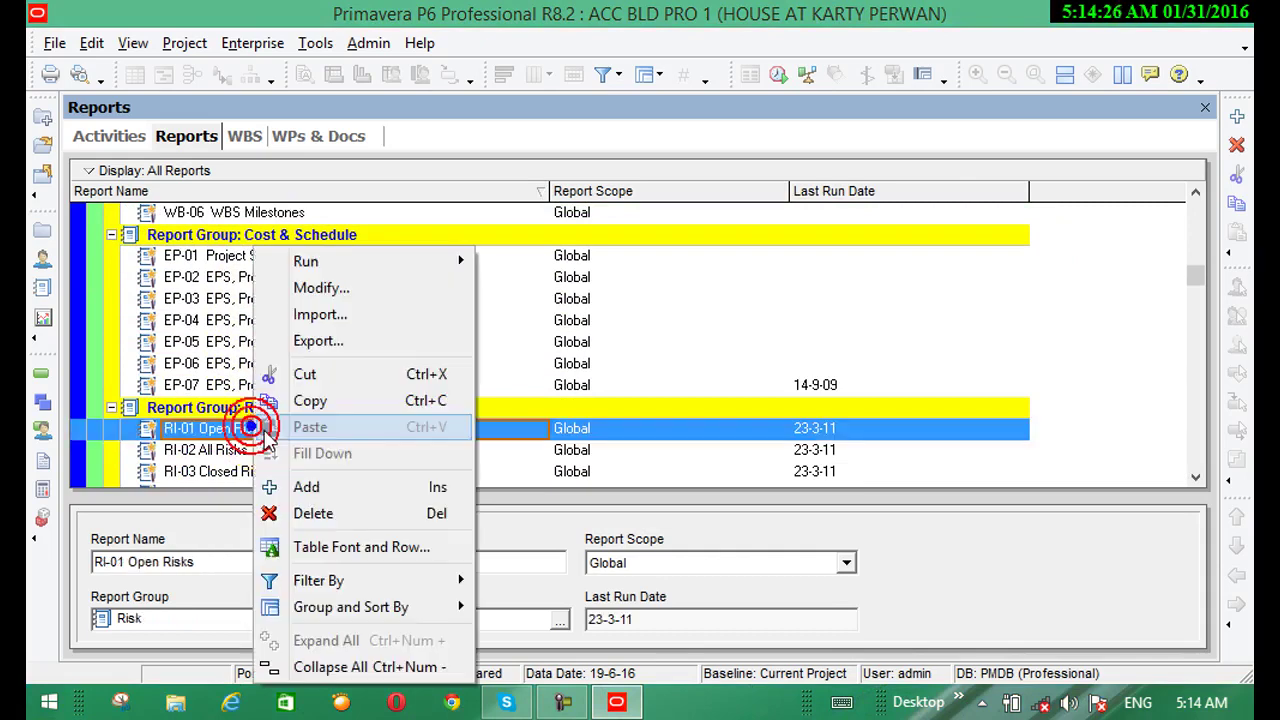
{"action": "left_click", "coordinate": [345, 261]}
{"action": "left_click", "coordinate": [503, 263]}
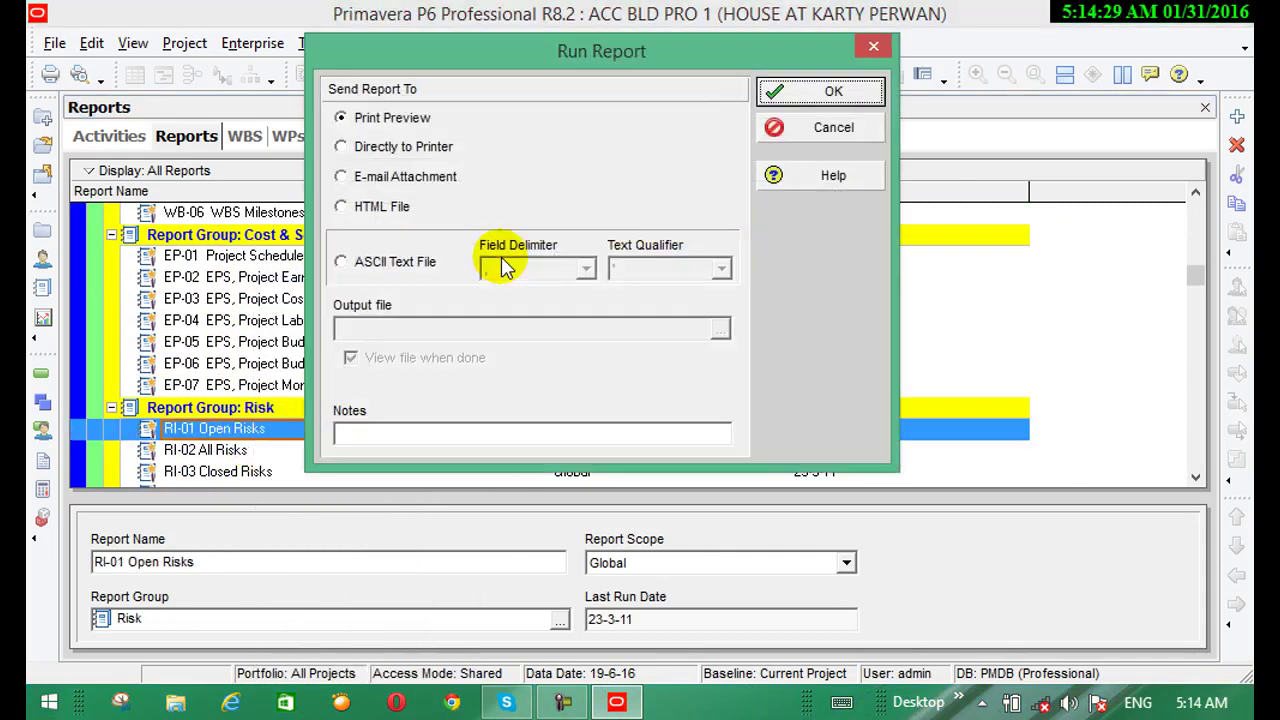
{"action": "left_click", "coordinate": [837, 100]}
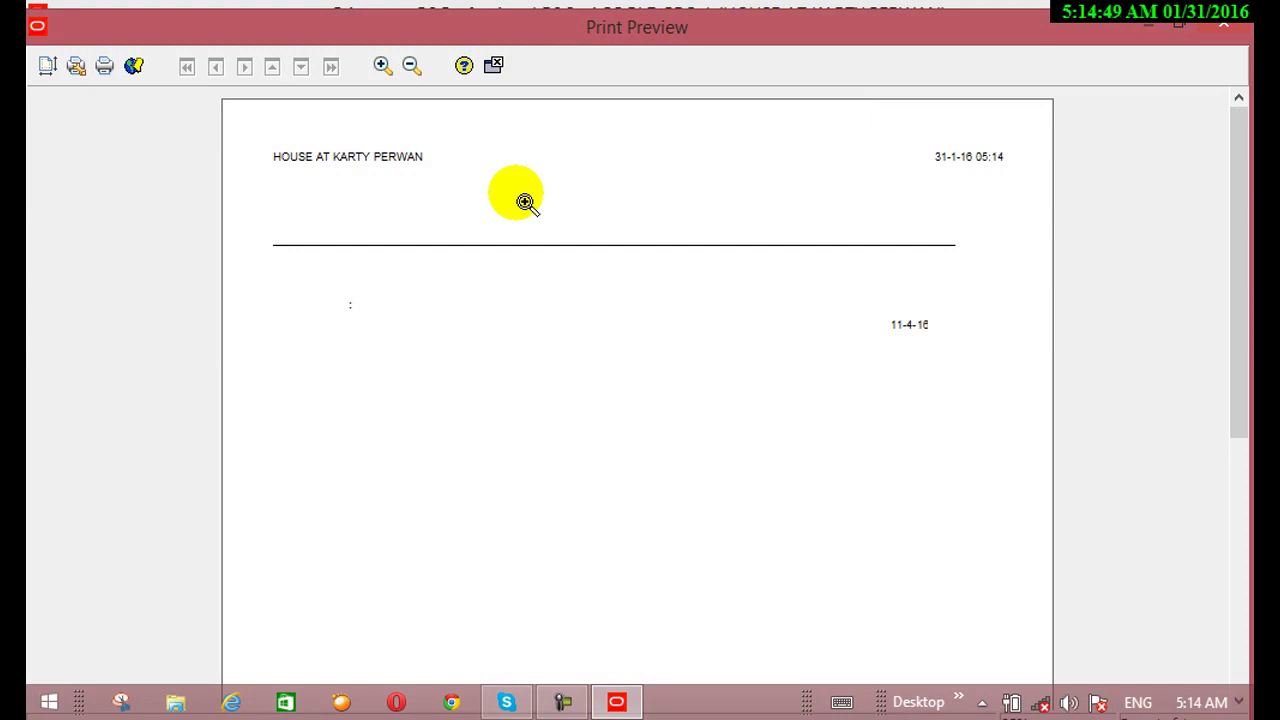
{"action": "left_click", "coordinate": [495, 68]}
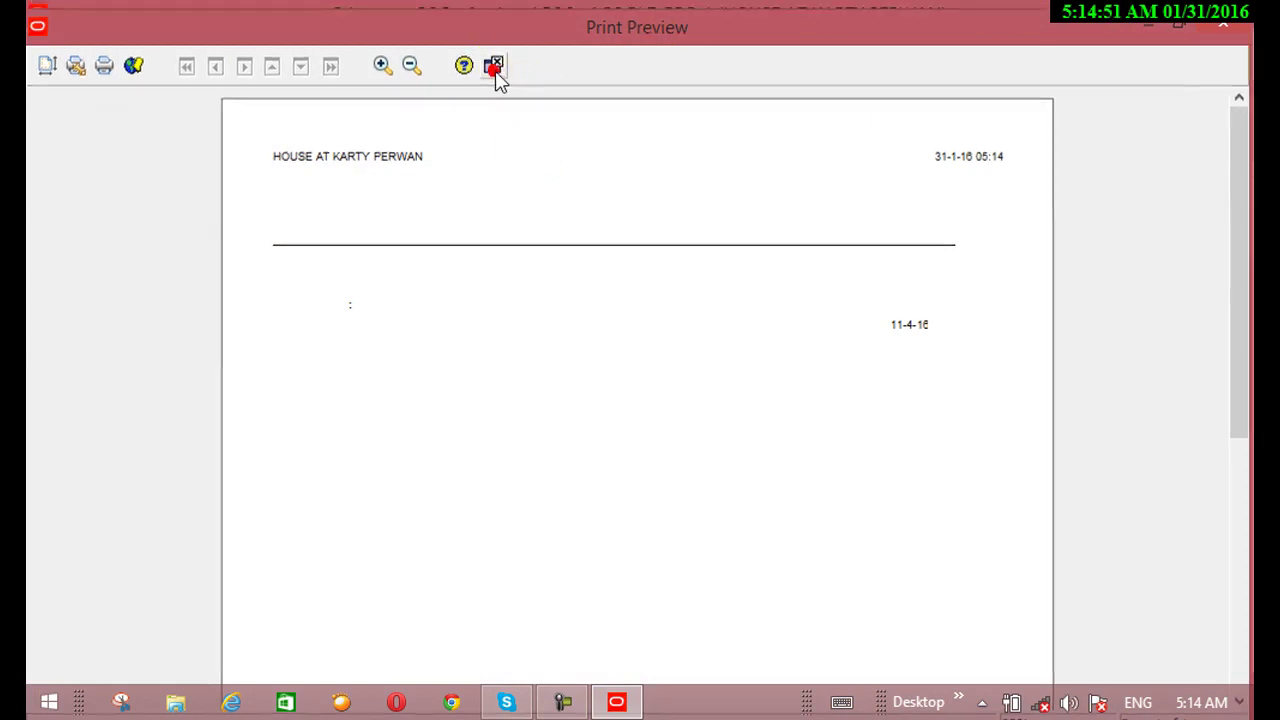
{"action": "scroll", "coordinate": [316, 280], "scroll_direction": "down", "scroll_amount": 2}
{"action": "scroll", "coordinate": [316, 285], "scroll_direction": "down", "scroll_amount": 2}
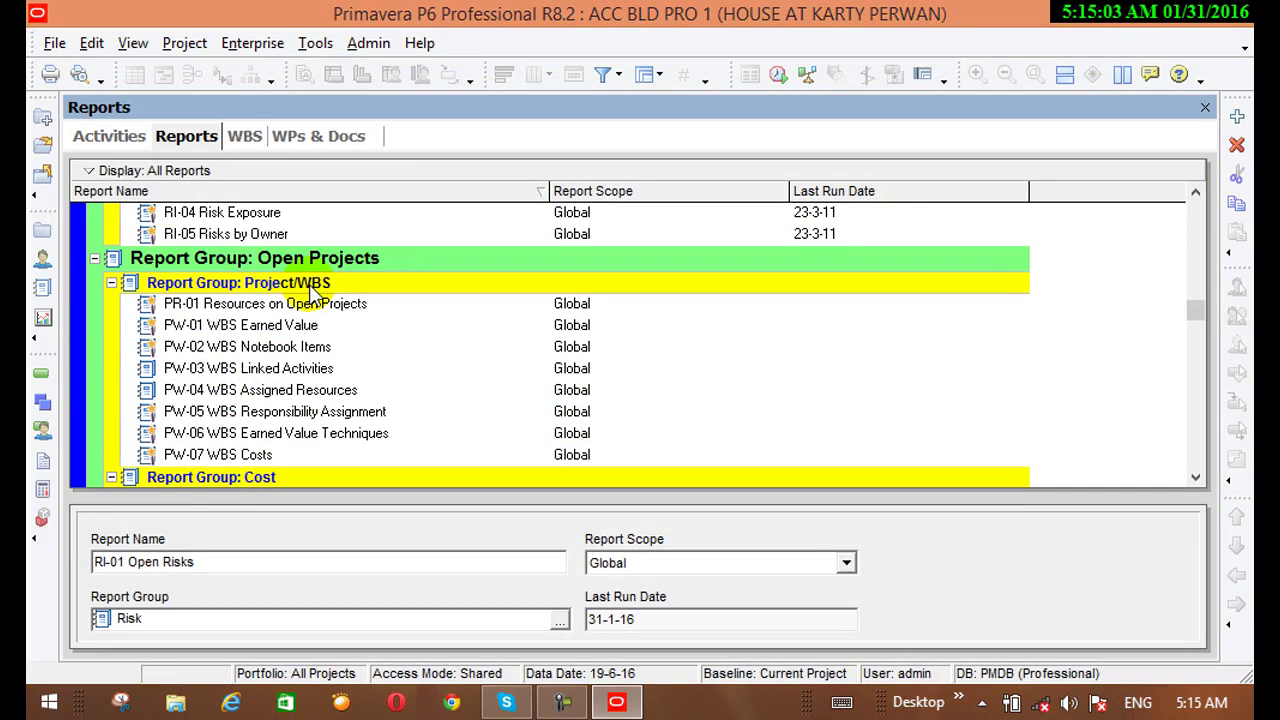
{"action": "left_click", "coordinate": [566, 702]}
{"action": "left_click", "coordinate": [1139, 595]}
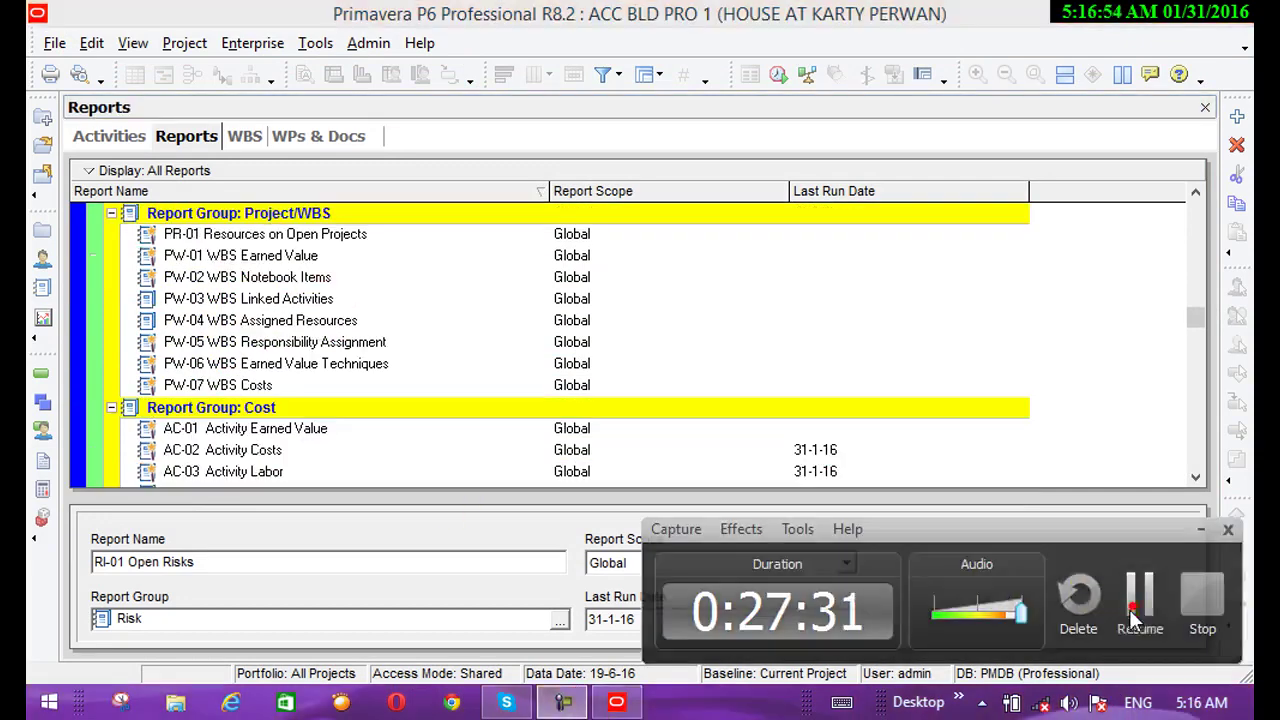
{"action": "left_click", "coordinate": [1139, 595]}
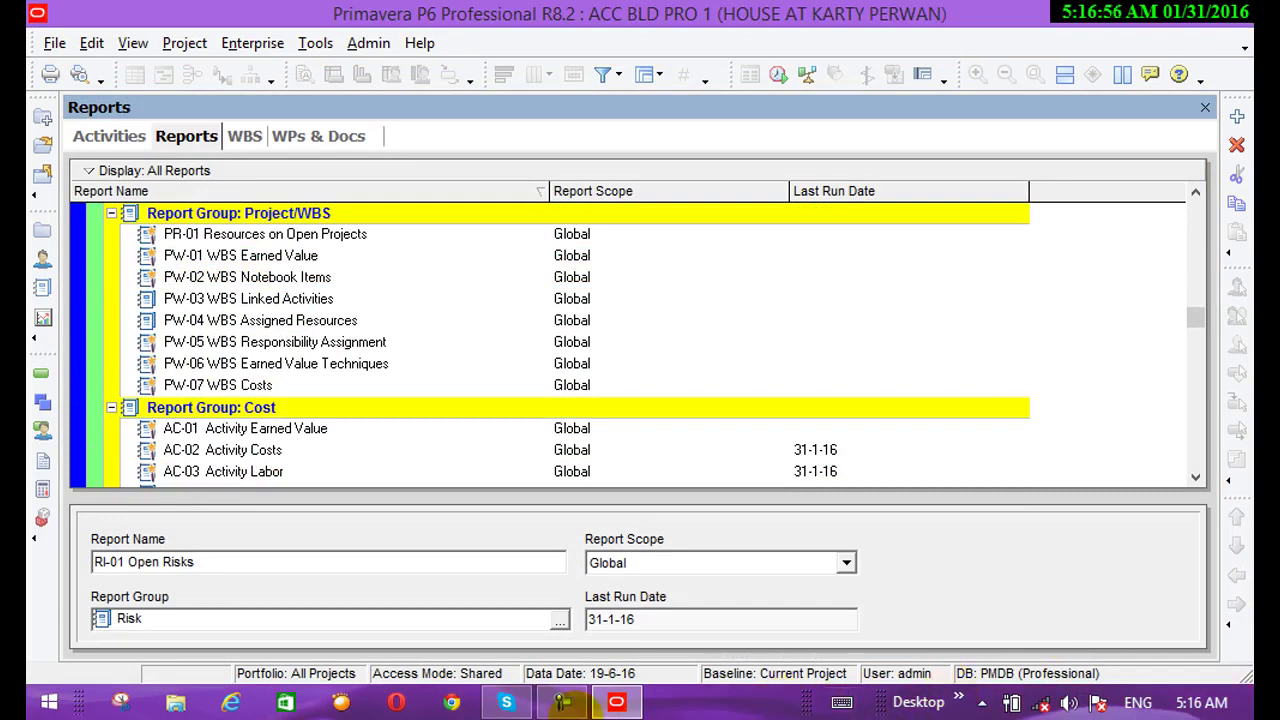
{"action": "left_click", "coordinate": [583, 704]}
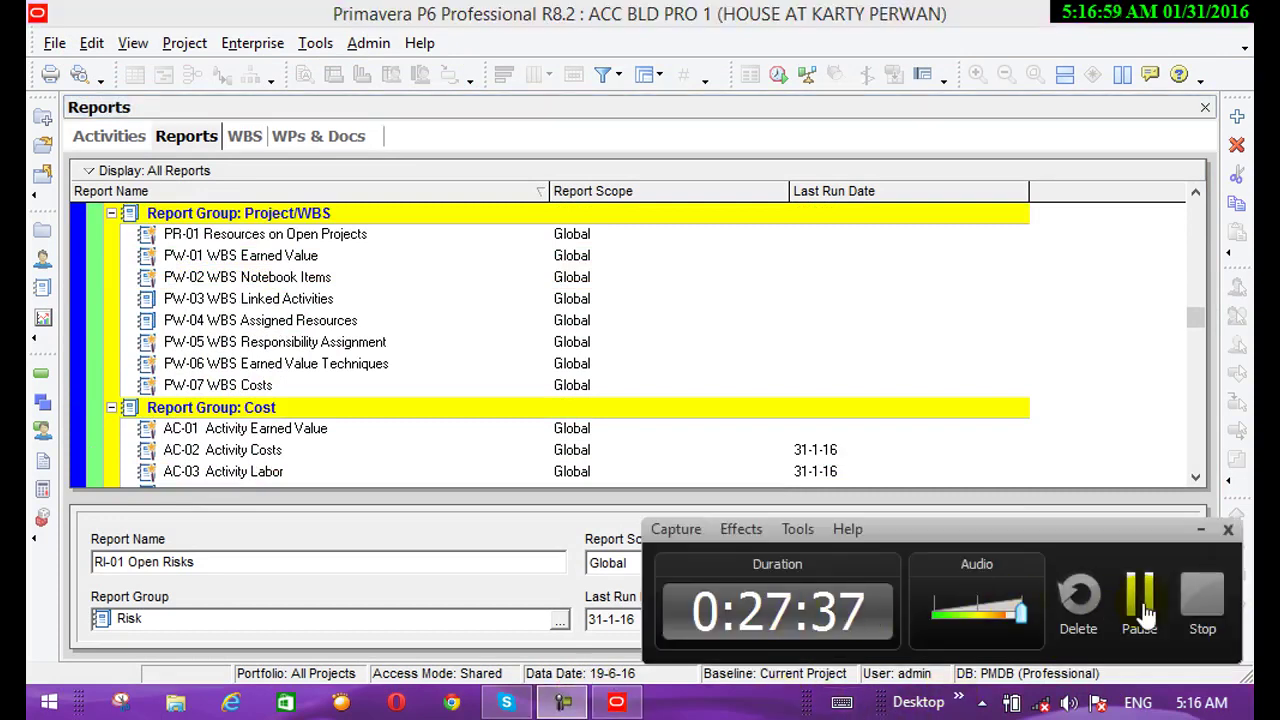
{"action": "left_click", "coordinate": [1145, 612]}
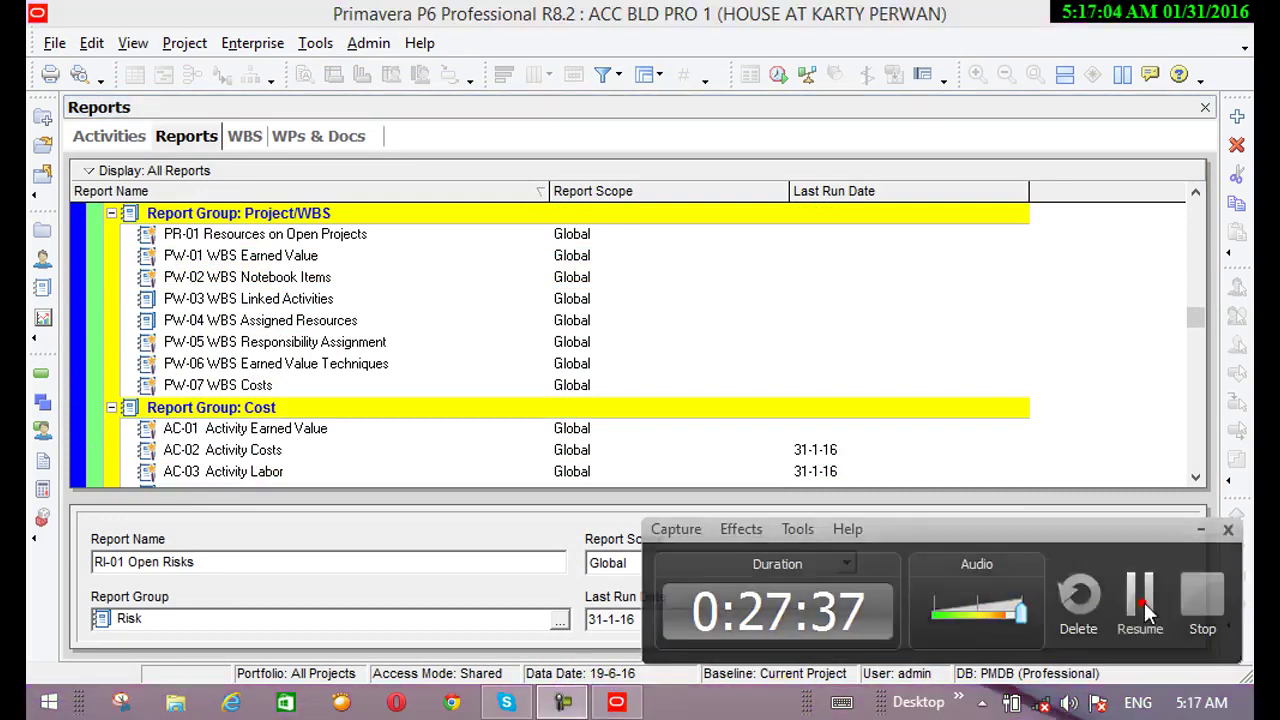
{"action": "left_click", "coordinate": [1141, 605]}
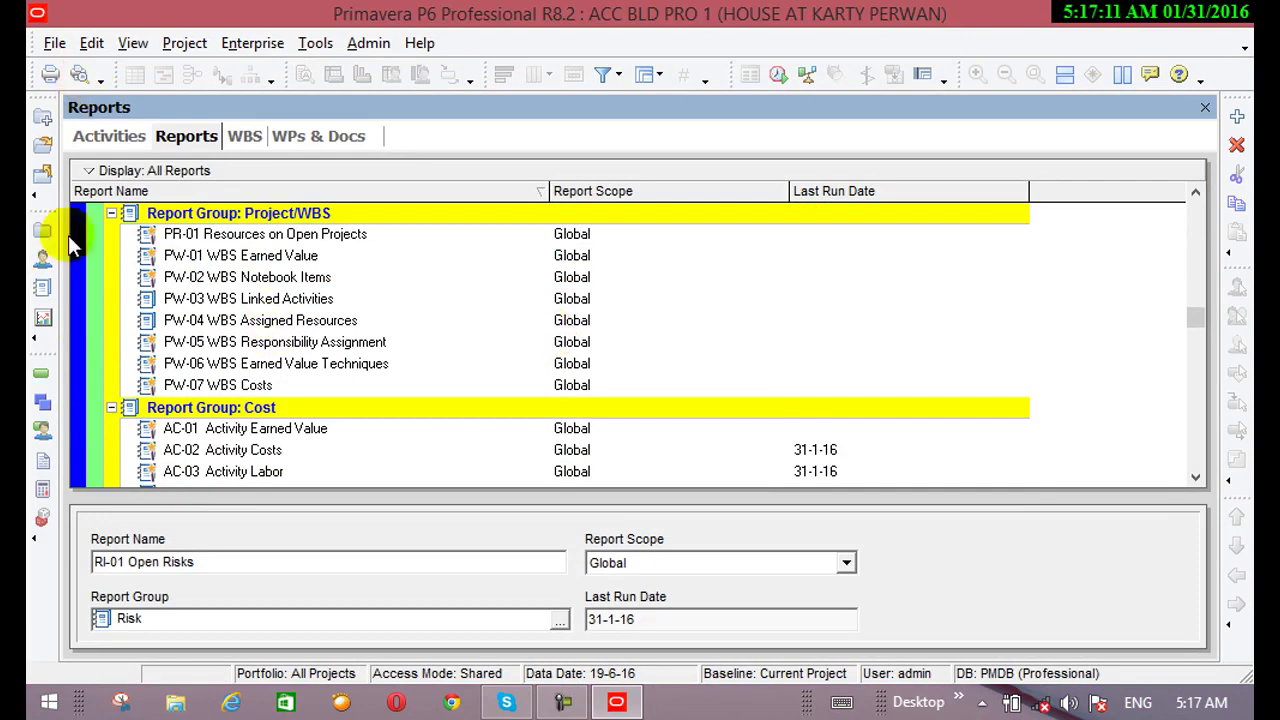
Step: Show the project's activities and reopen the report list from there
{"action": "left_click", "coordinate": [40, 375]}
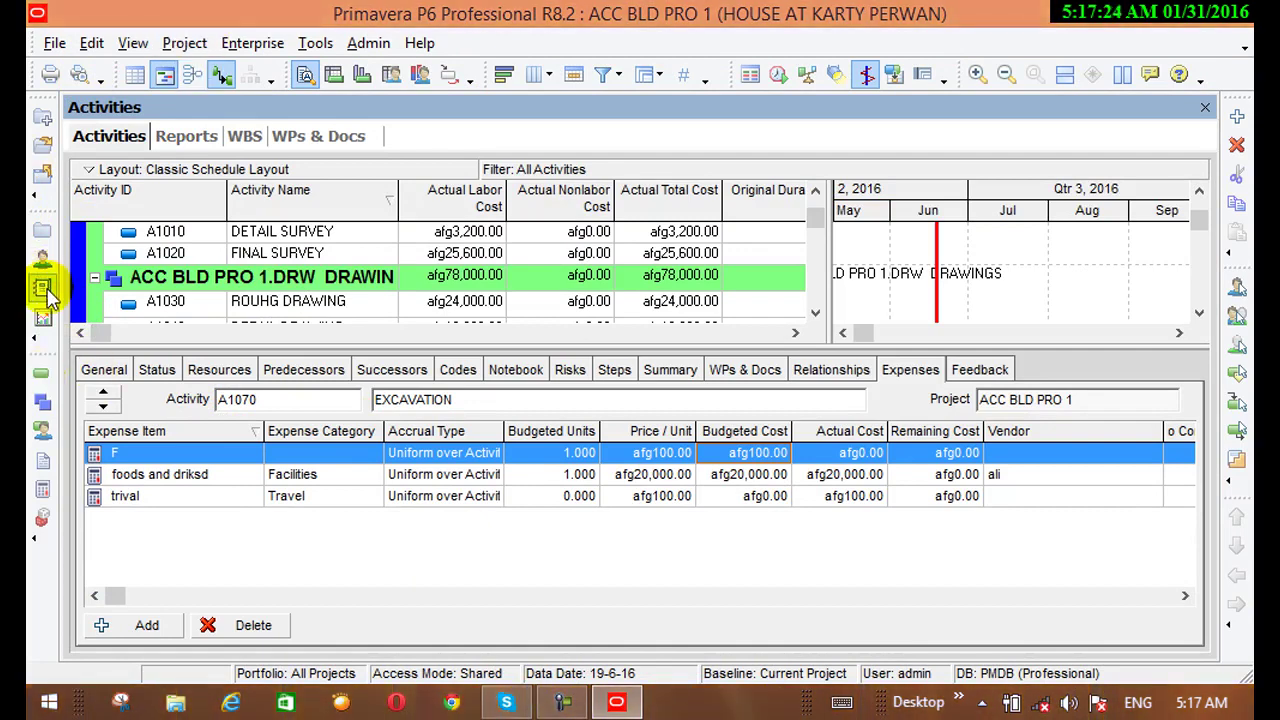
{"action": "left_click", "coordinate": [316, 43]}
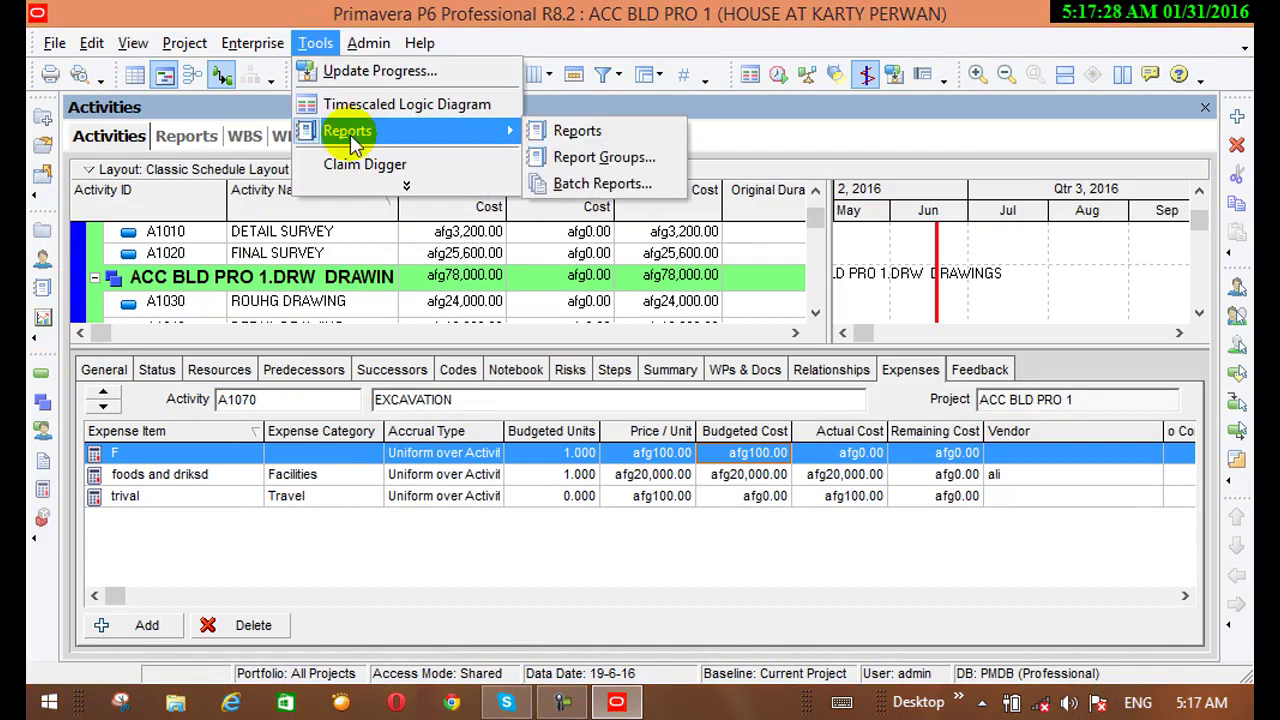
{"action": "left_click", "coordinate": [365, 190]}
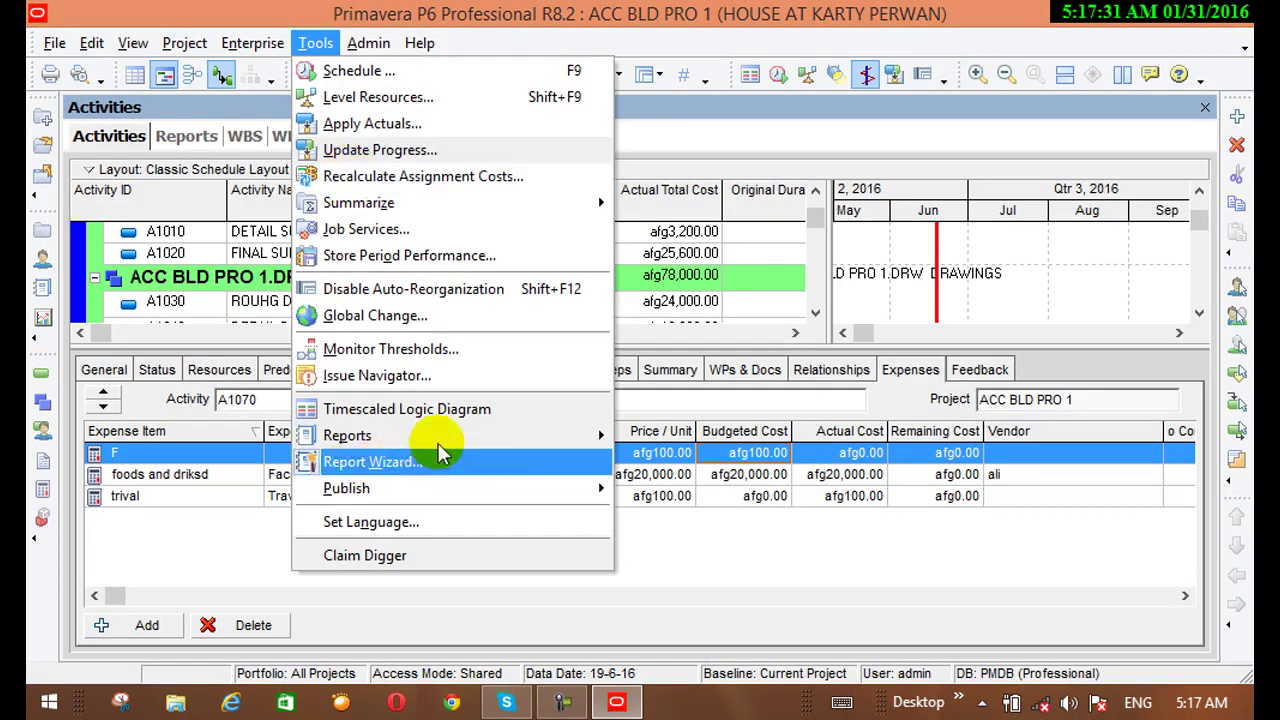
{"action": "mouse_move", "coordinate": [446, 435]}
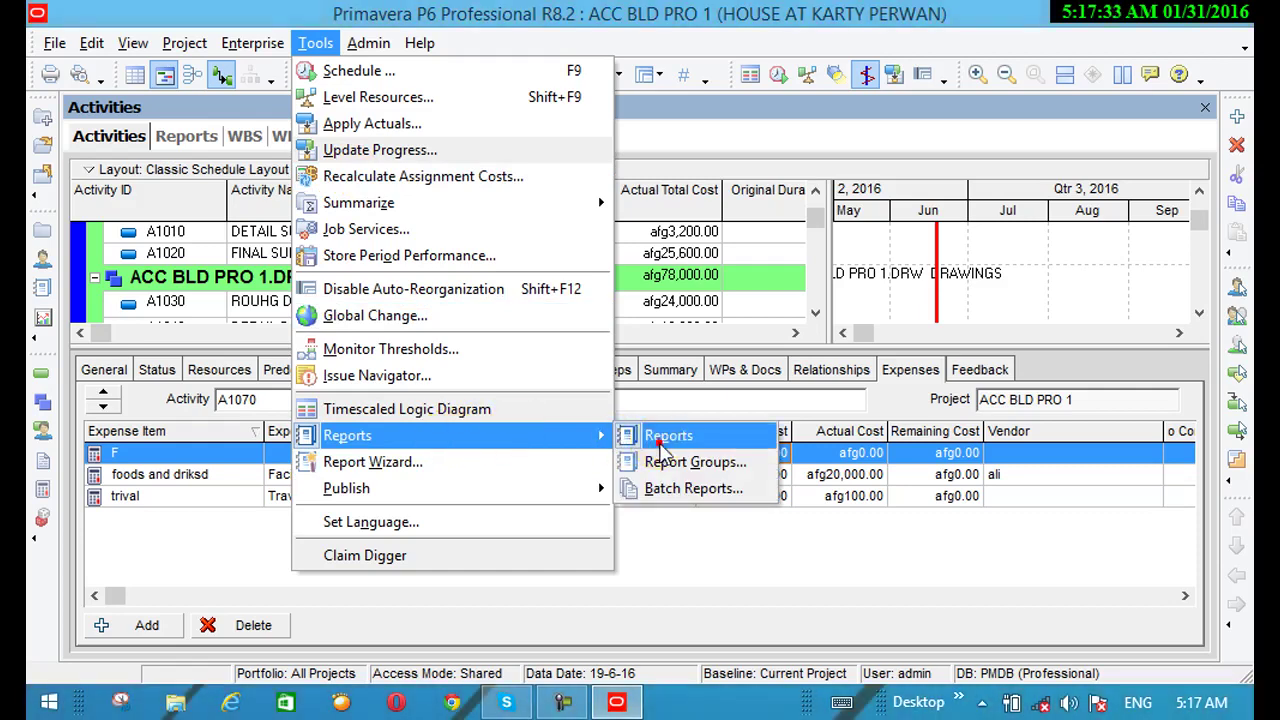
{"action": "left_click", "coordinate": [655, 437]}
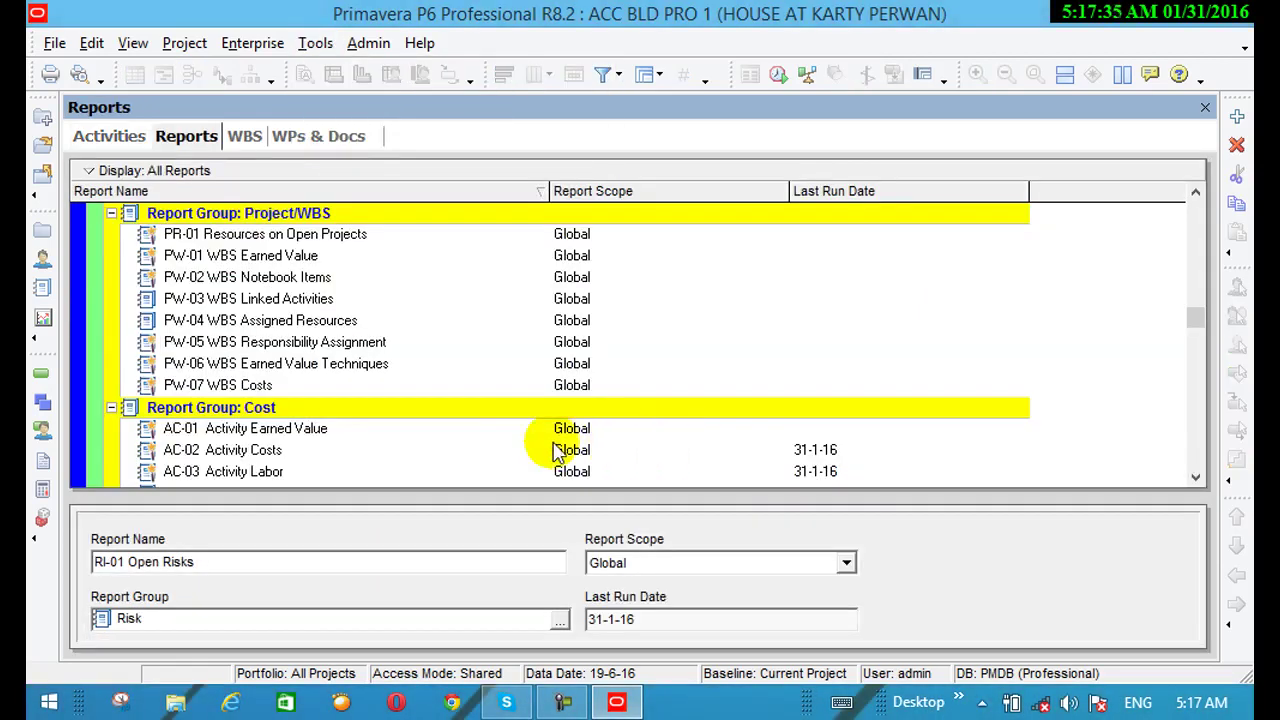
Step: Run the AD-01 Activity Status Report from the Schedule report group with Print Preview as the output
{"action": "scroll", "coordinate": [415, 475], "scroll_direction": "down", "scroll_amount": 2}
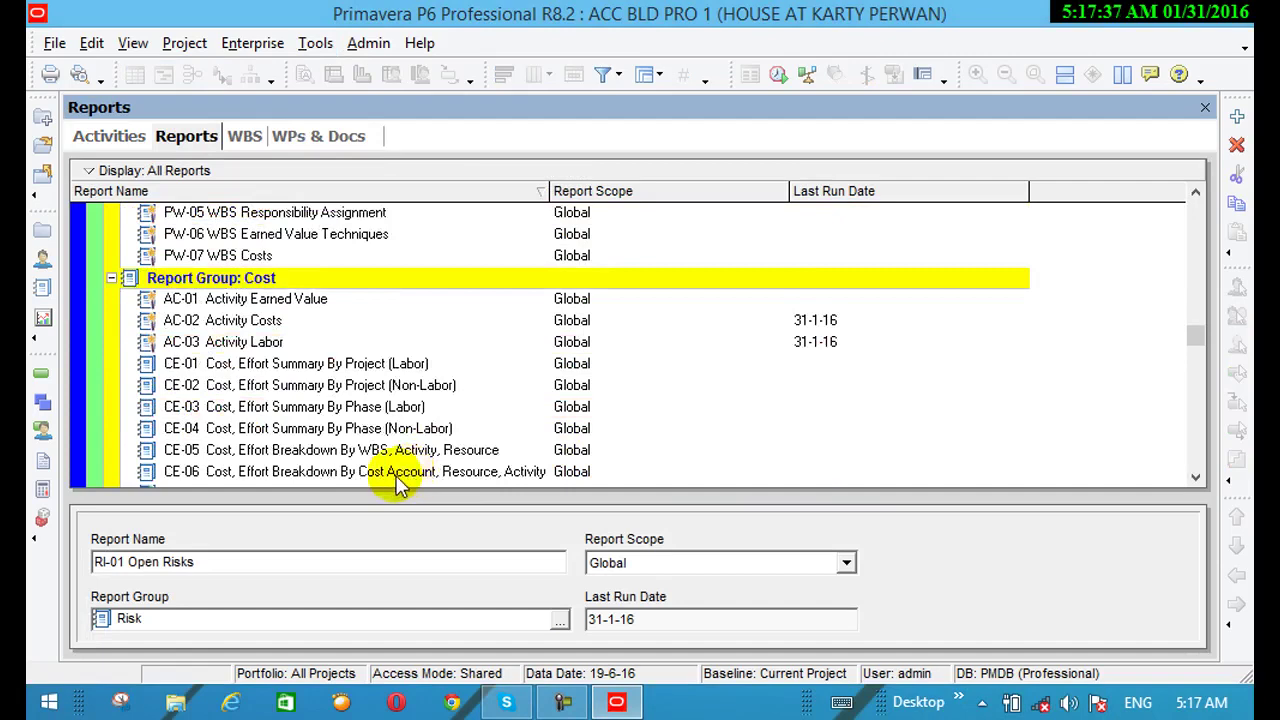
{"action": "scroll", "coordinate": [410, 480], "scroll_direction": "down", "scroll_amount": 4}
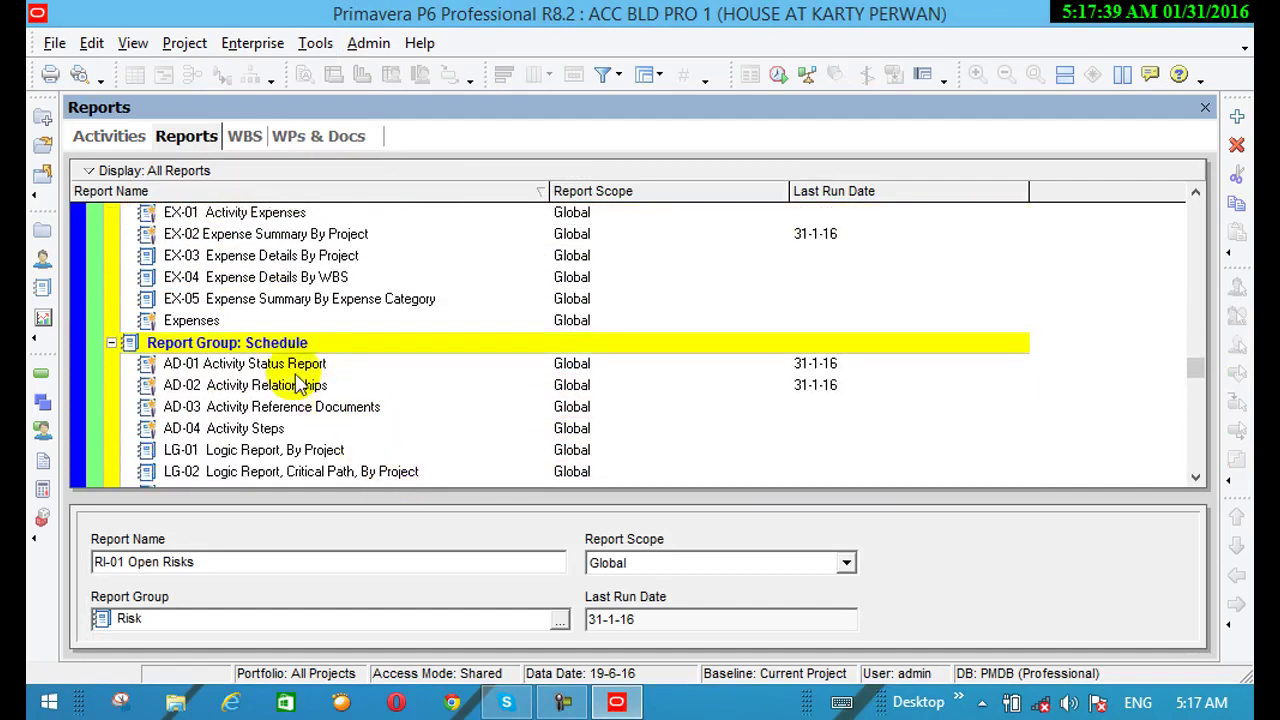
{"action": "scroll", "coordinate": [285, 362], "scroll_direction": "down", "scroll_amount": 1}
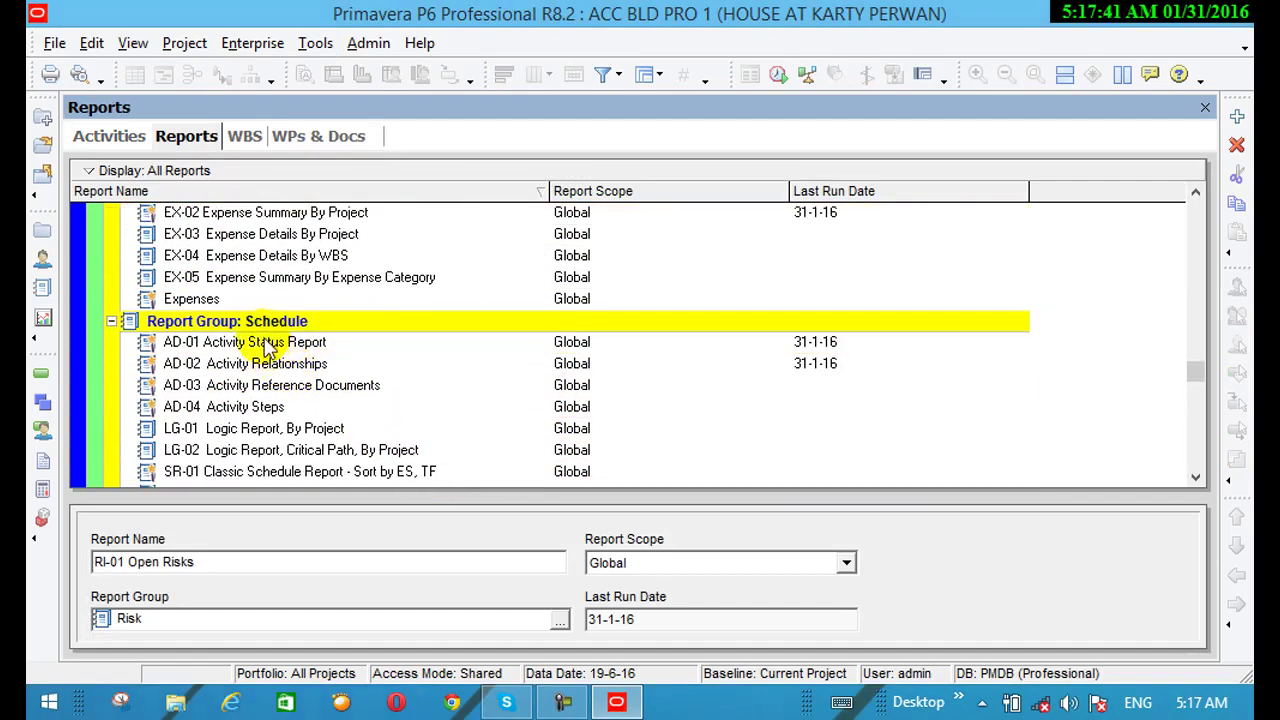
{"action": "left_click", "coordinate": [266, 342]}
{"action": "right_click", "coordinate": [266, 342]}
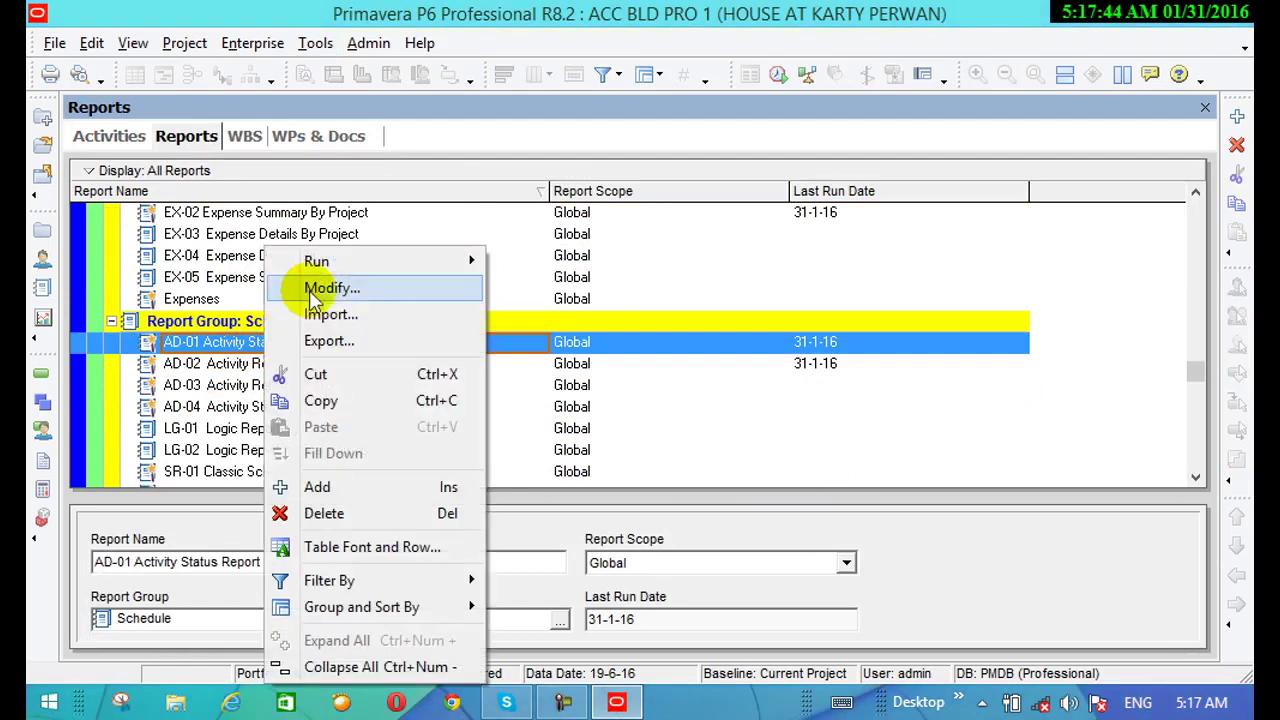
{"action": "left_click", "coordinate": [354, 262]}
{"action": "left_click", "coordinate": [538, 260]}
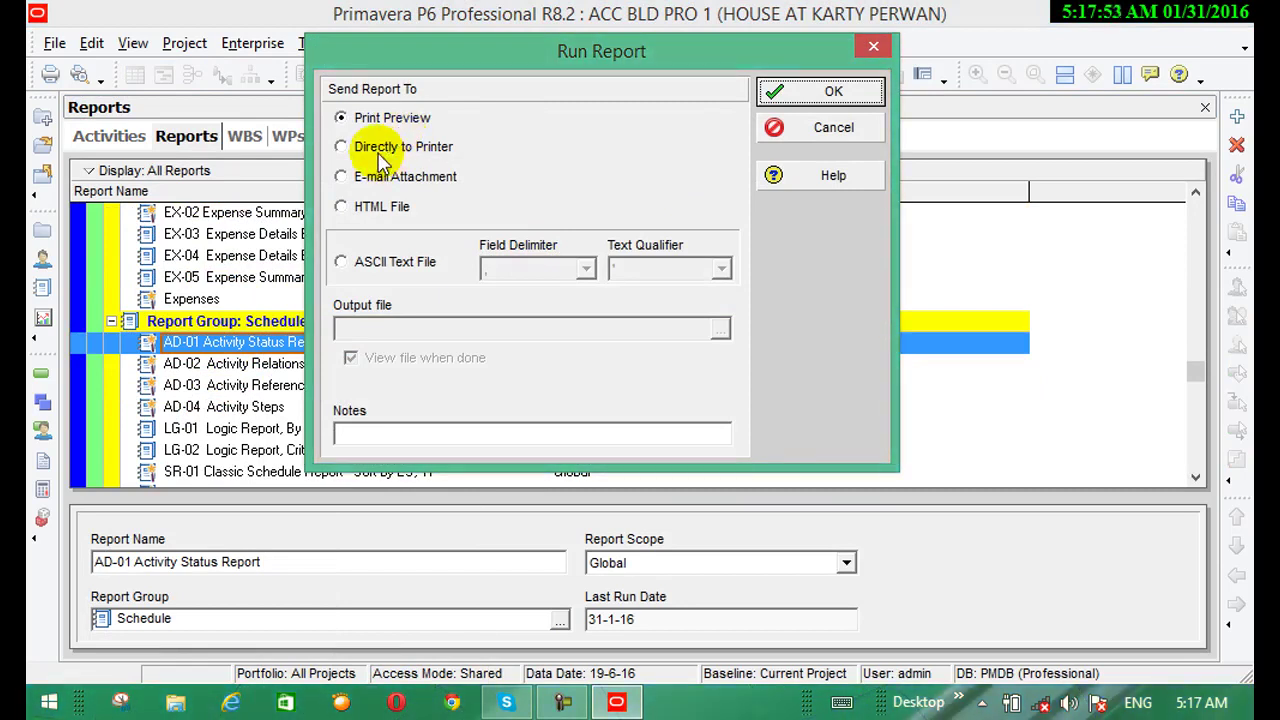
{"action": "left_click", "coordinate": [350, 177]}
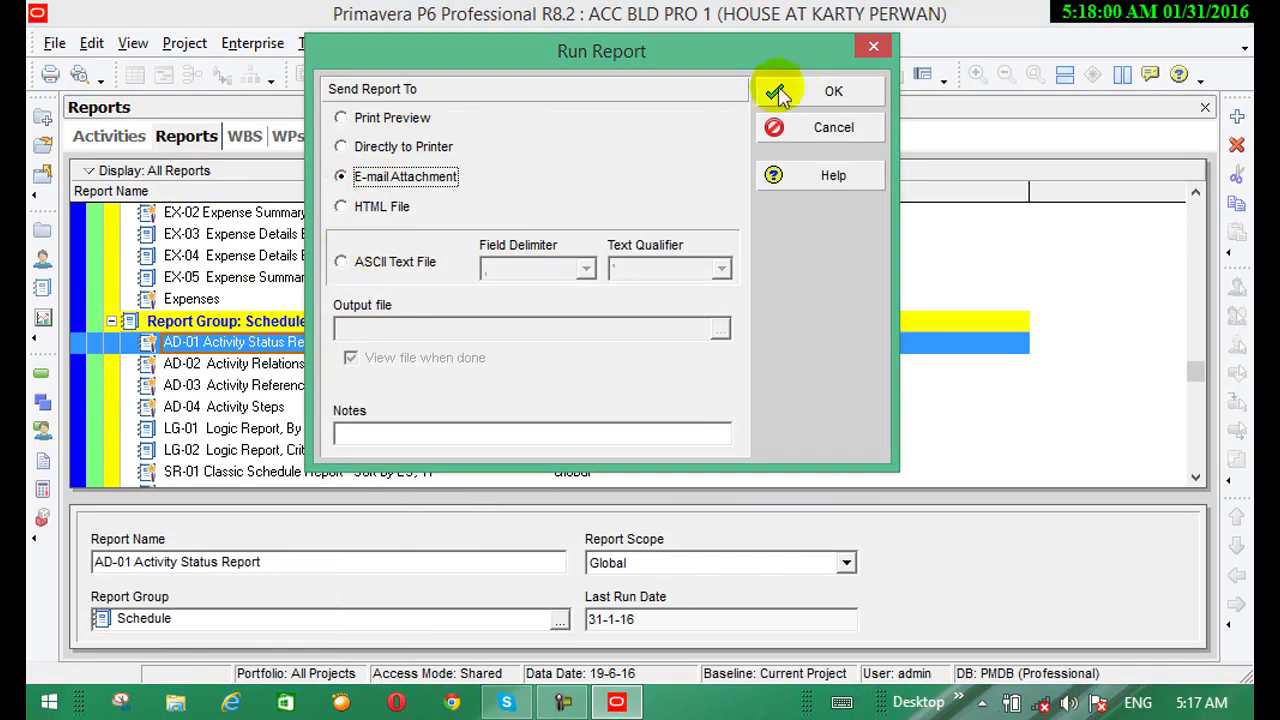
{"action": "left_click", "coordinate": [380, 117]}
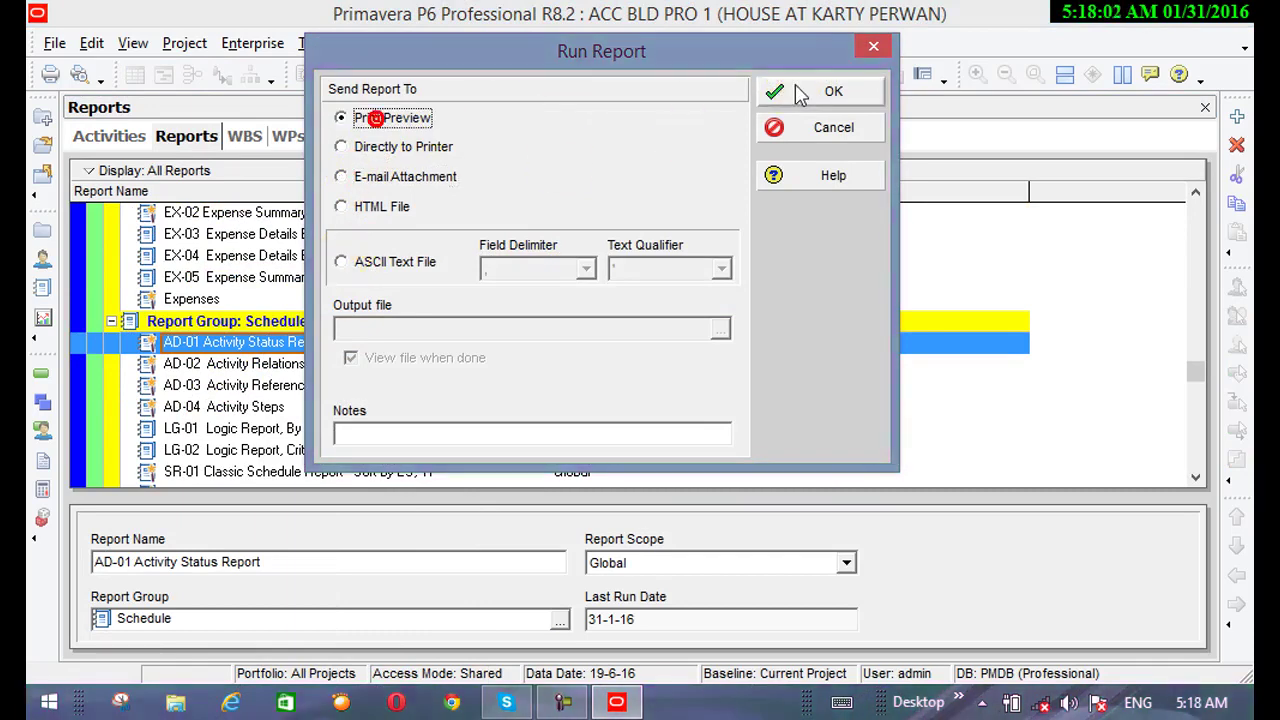
{"action": "left_click", "coordinate": [777, 90]}
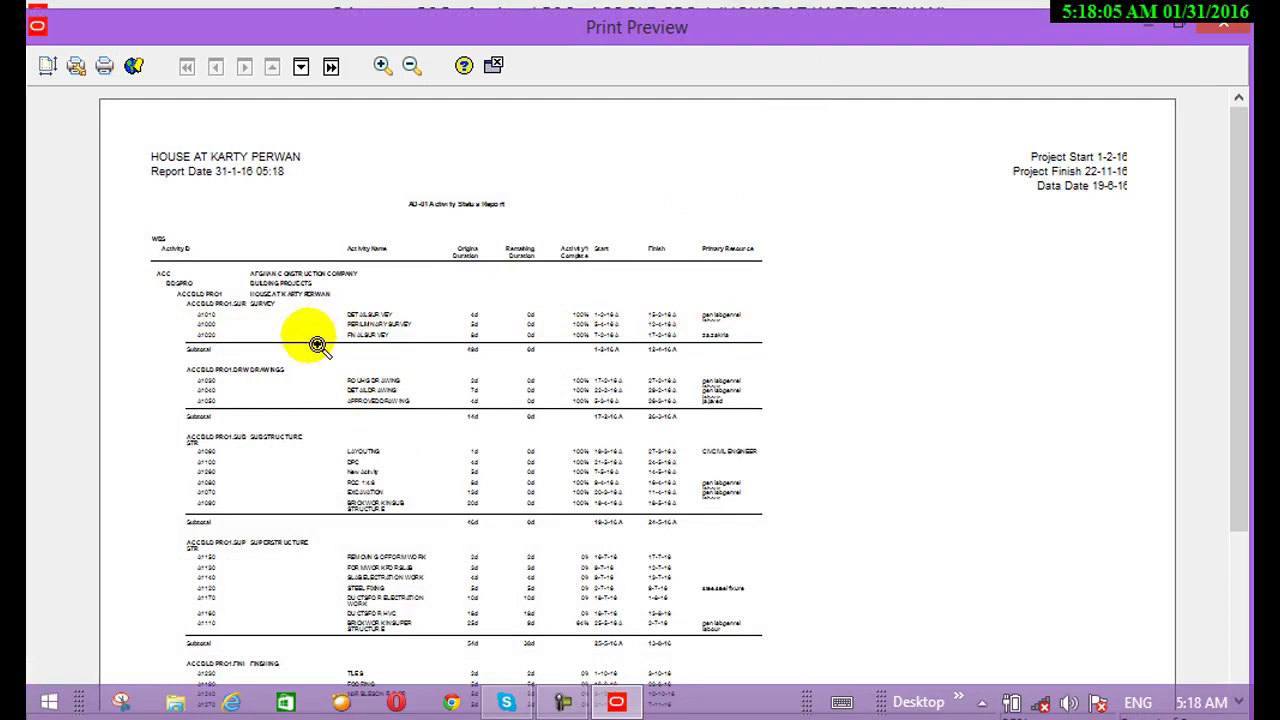
Step: Magnify the AD-01 Activity Status Report preview to read it, and close the preview
{"action": "left_click", "coordinate": [382, 66]}
{"action": "left_click", "coordinate": [383, 66]}
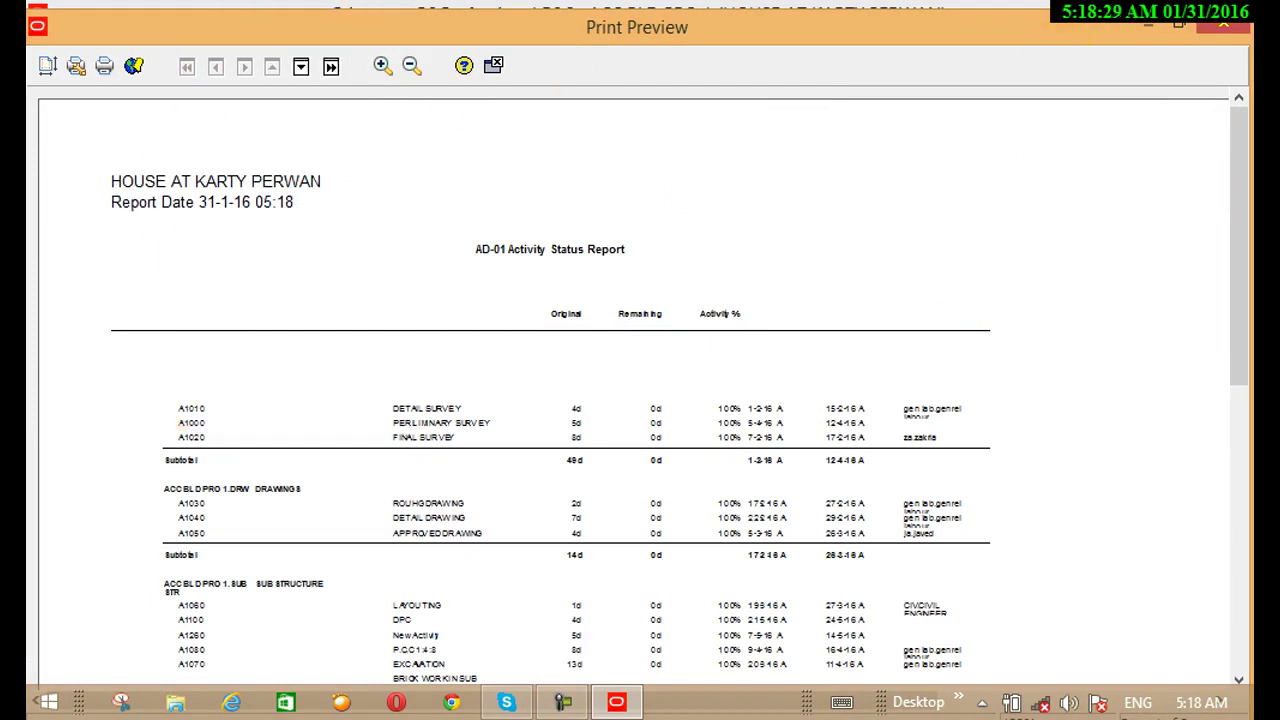
{"action": "left_click", "coordinate": [495, 66]}
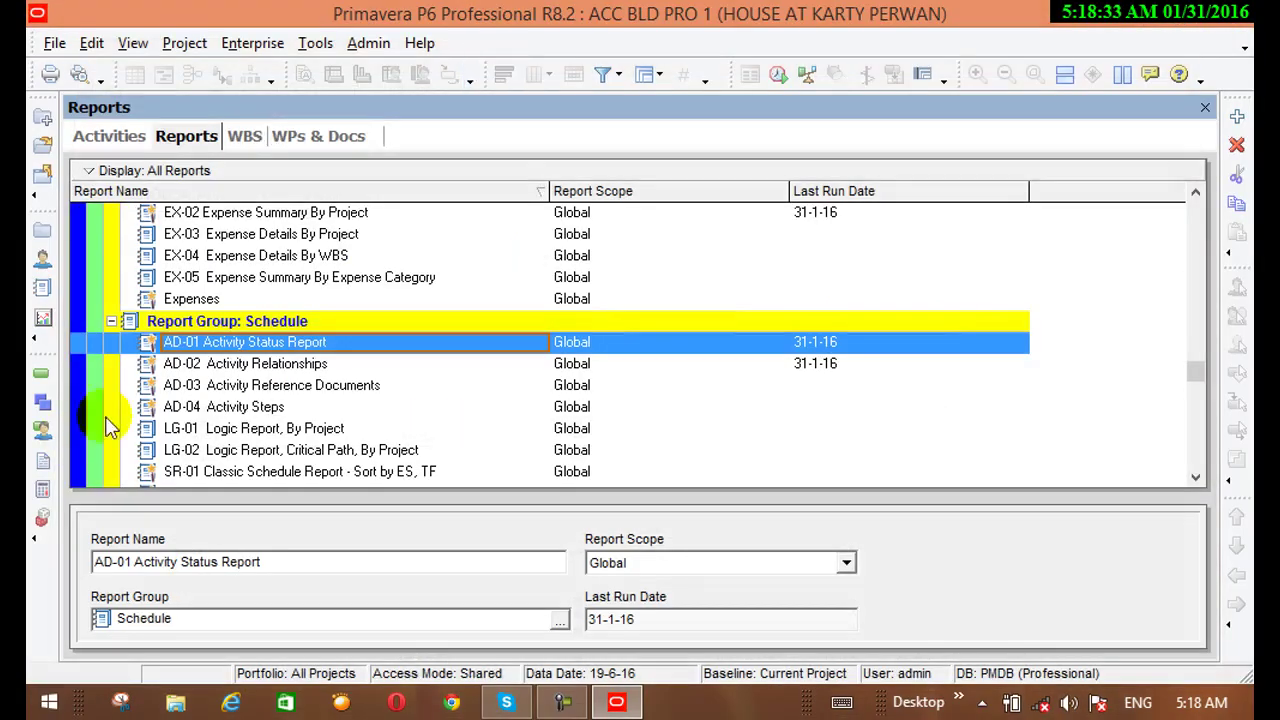
Step: Run the AC-02 Activity Costs report from the Cost report group to the ASCII text file AC-02 Activity Costs.csv, viewing the file when done
{"action": "scroll", "coordinate": [170, 360], "scroll_direction": "down", "scroll_amount": 2}
{"action": "scroll", "coordinate": [204, 340], "scroll_direction": "down", "scroll_amount": 4}
{"action": "scroll", "coordinate": [204, 343], "scroll_direction": "down", "scroll_amount": 4}
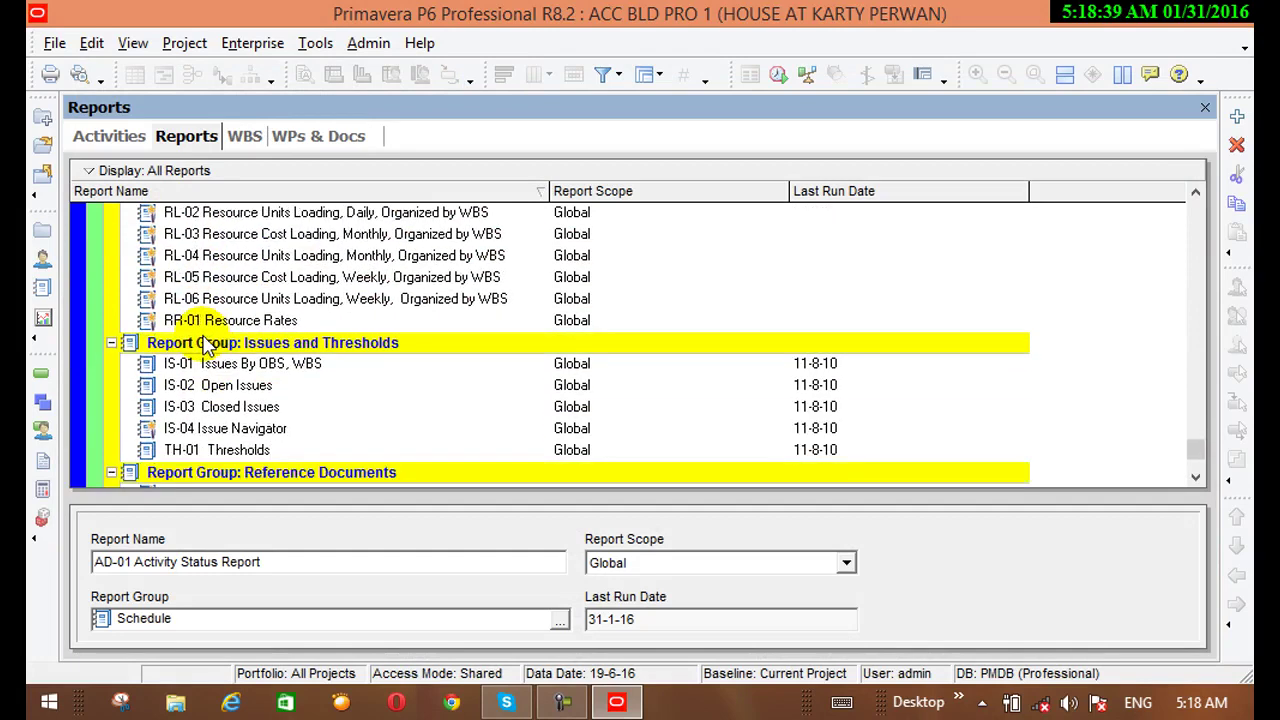
{"action": "scroll", "coordinate": [206, 343], "scroll_direction": "down", "scroll_amount": 1}
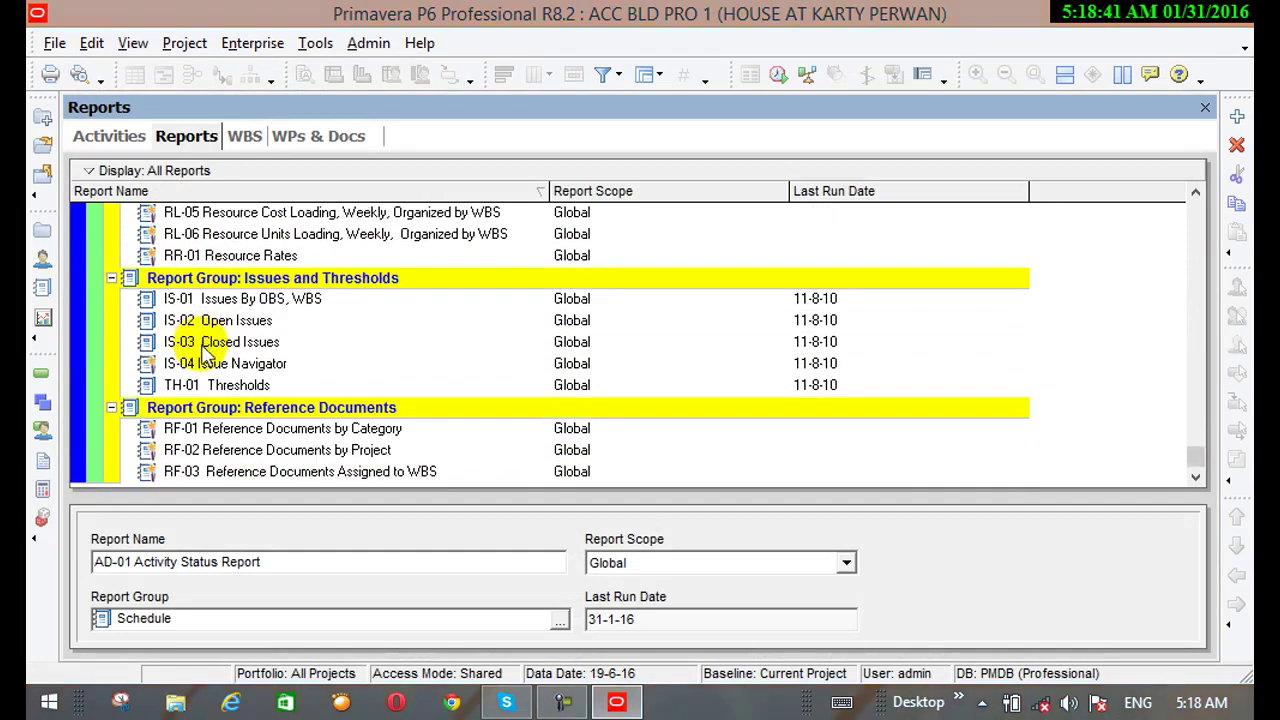
{"action": "left_click_drag", "start_coordinate": [1201, 191], "coordinate": [1201, 189]}
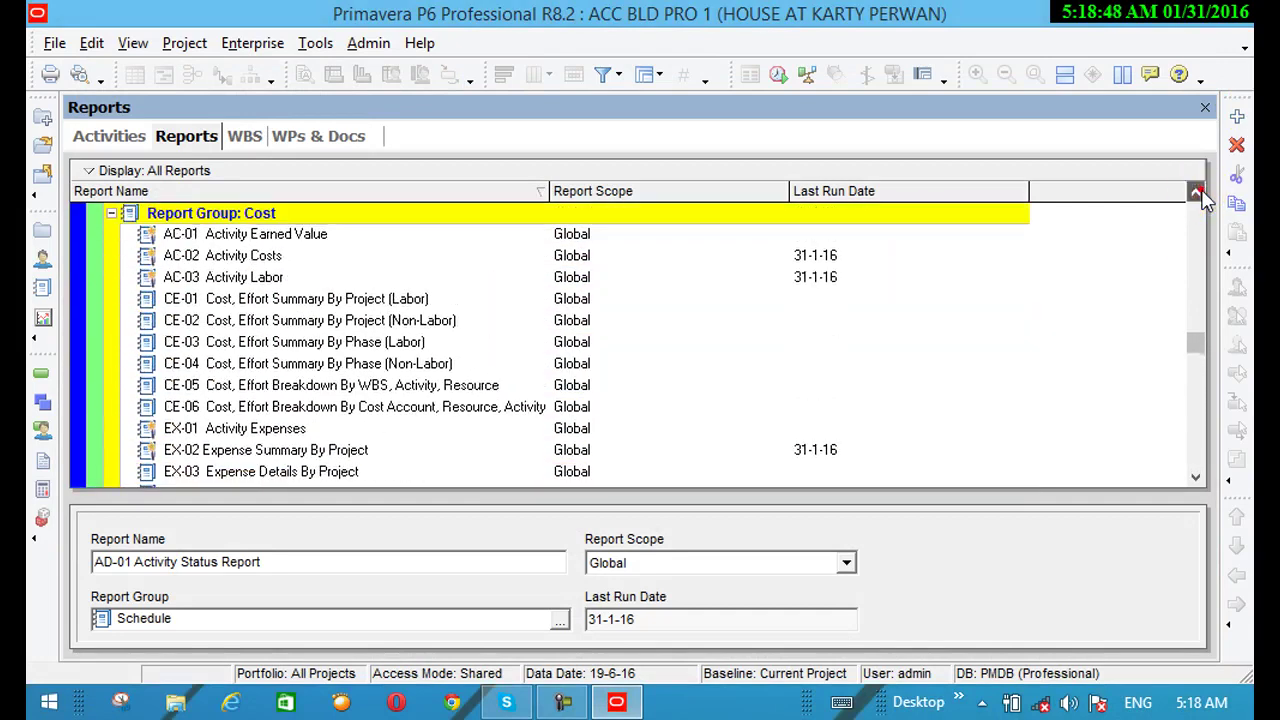
{"action": "left_click", "coordinate": [205, 257]}
{"action": "right_click", "coordinate": [207, 258]}
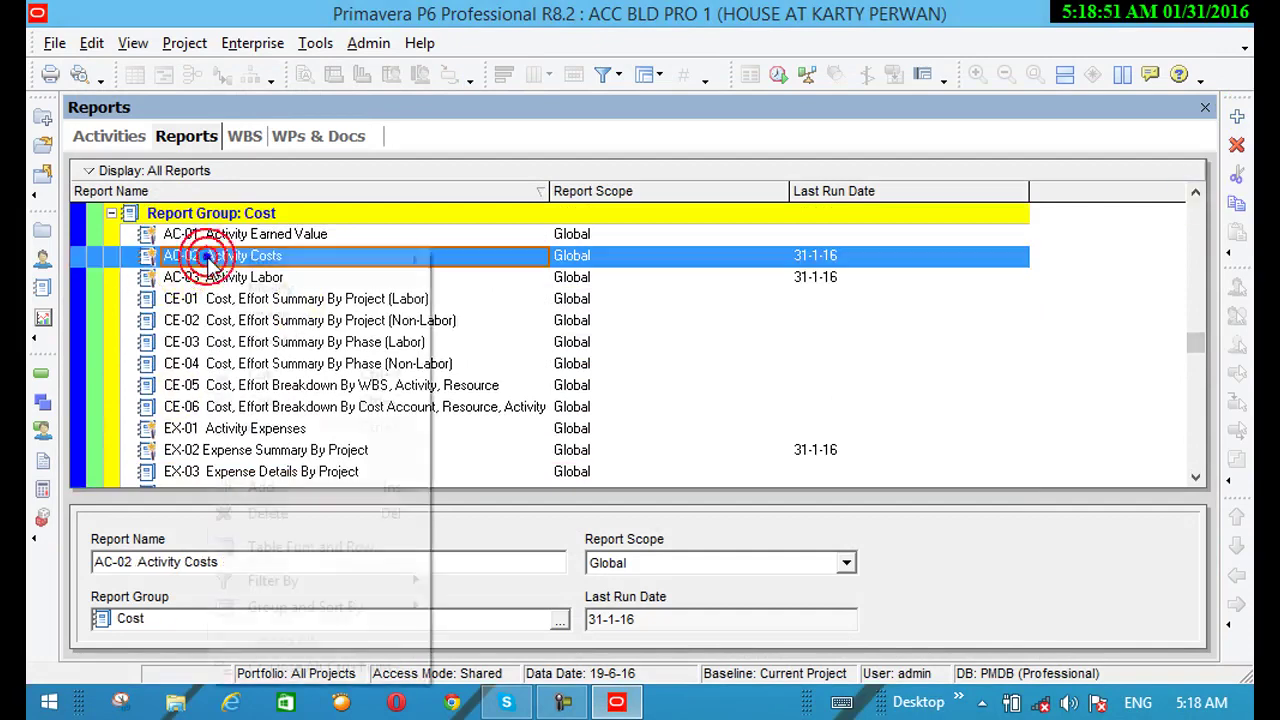
{"action": "left_click", "coordinate": [450, 265]}
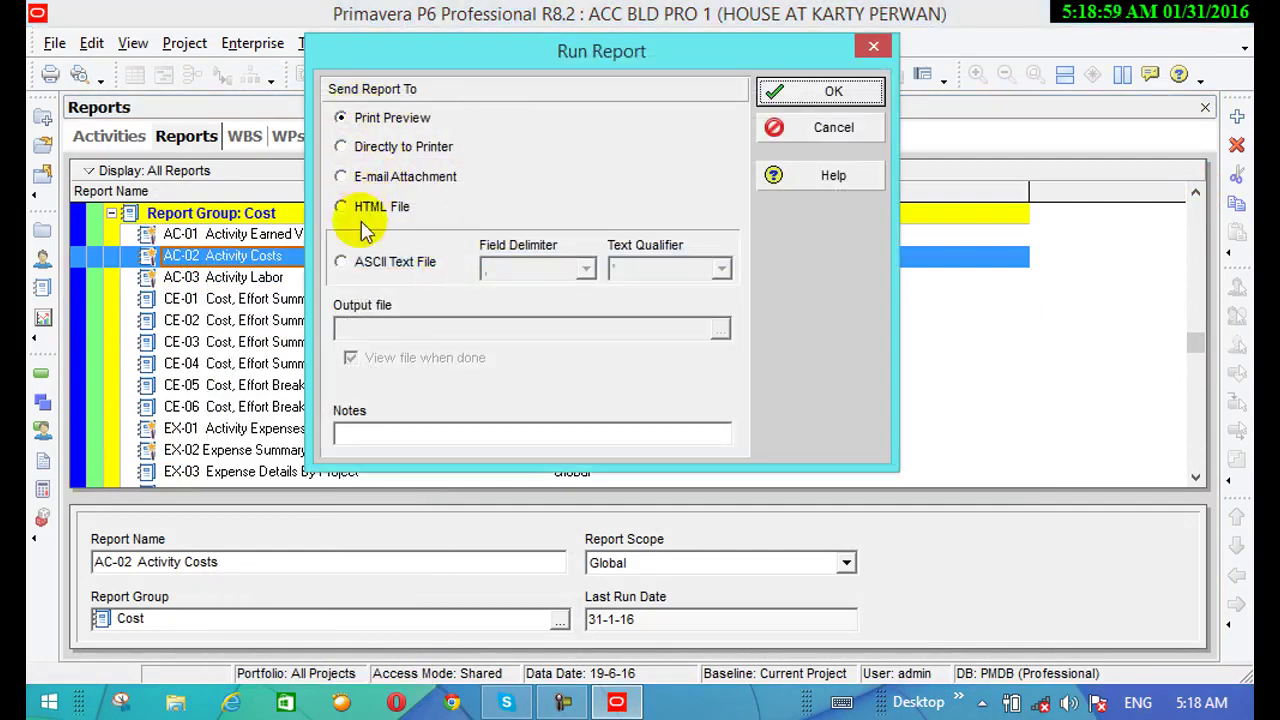
{"action": "left_click", "coordinate": [342, 262]}
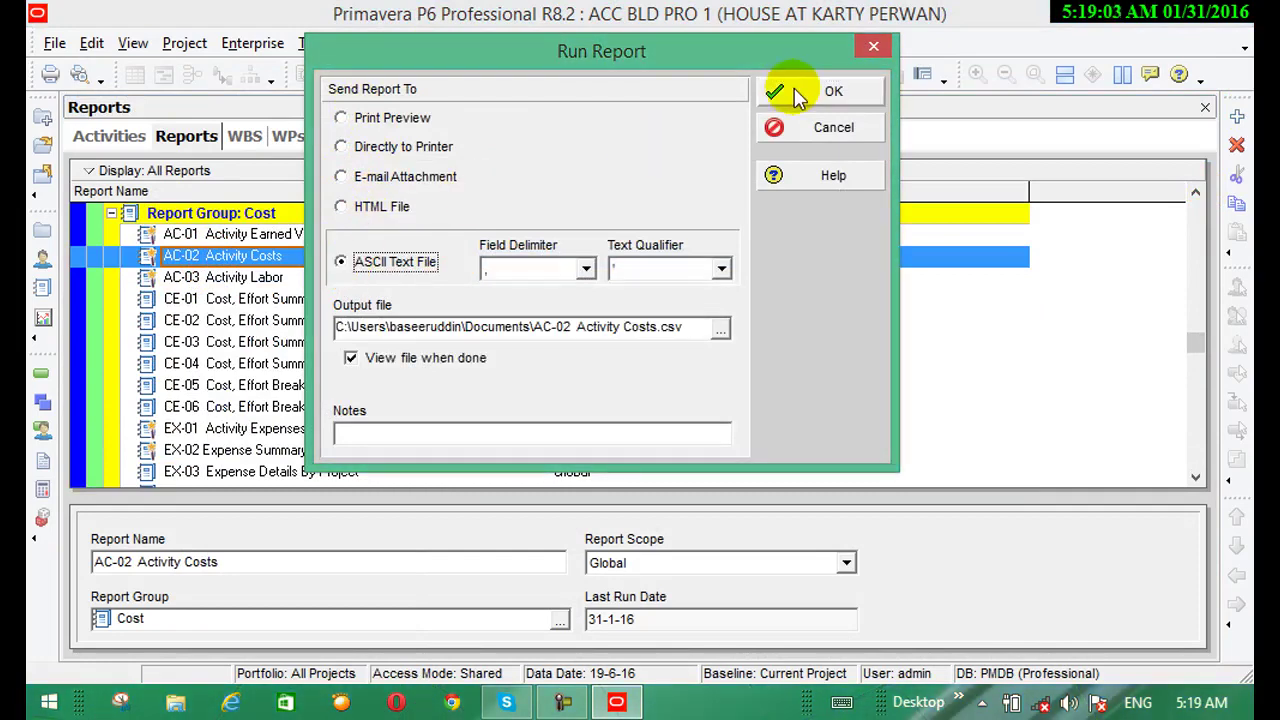
{"action": "left_click", "coordinate": [820, 92]}
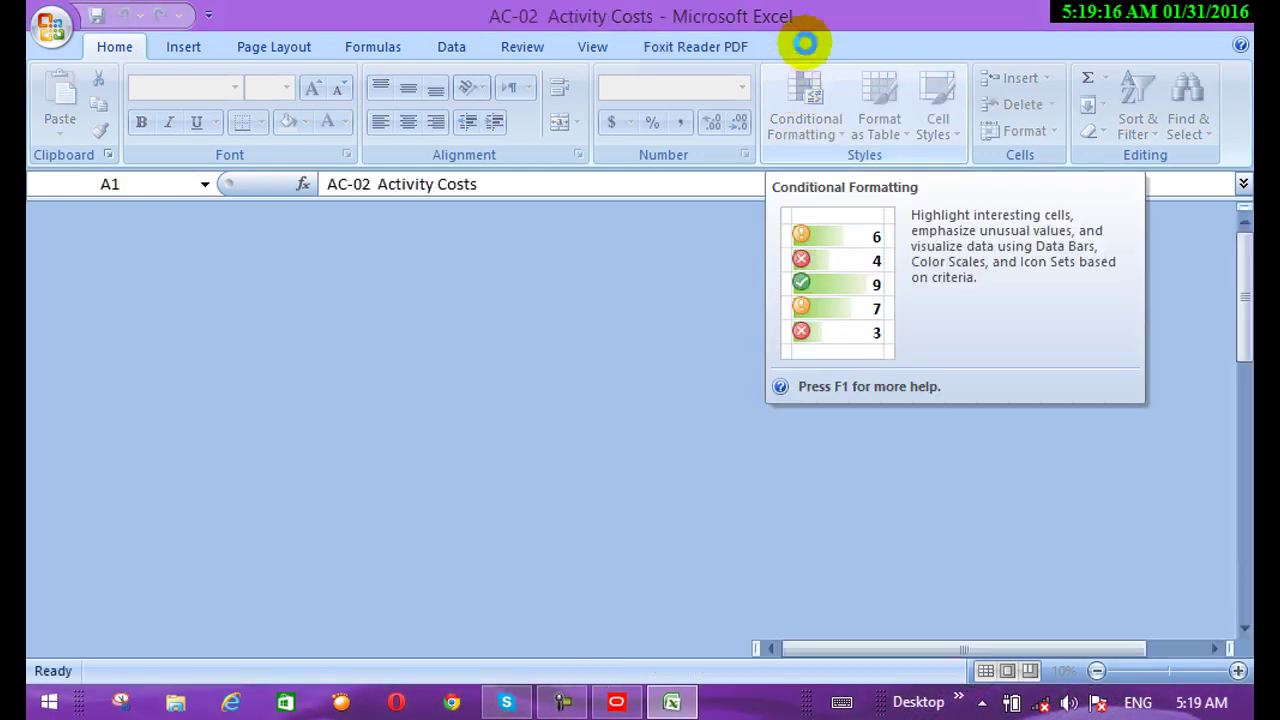
Step: Review the exported activity costs in Excel from the Survey rows down to the Total row, and close the file
{"action": "scroll", "coordinate": [217, 497], "scroll_direction": "down", "scroll_amount": 7}
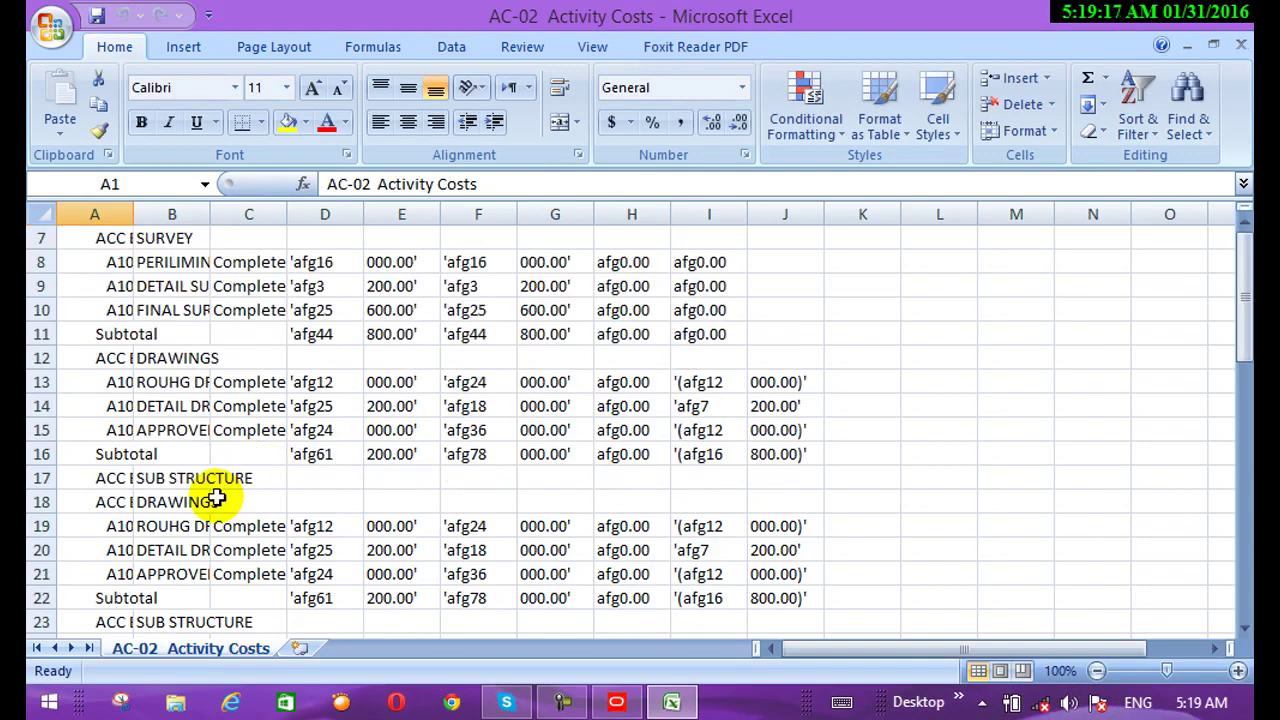
{"action": "scroll", "coordinate": [217, 497], "scroll_direction": "down", "scroll_amount": 10}
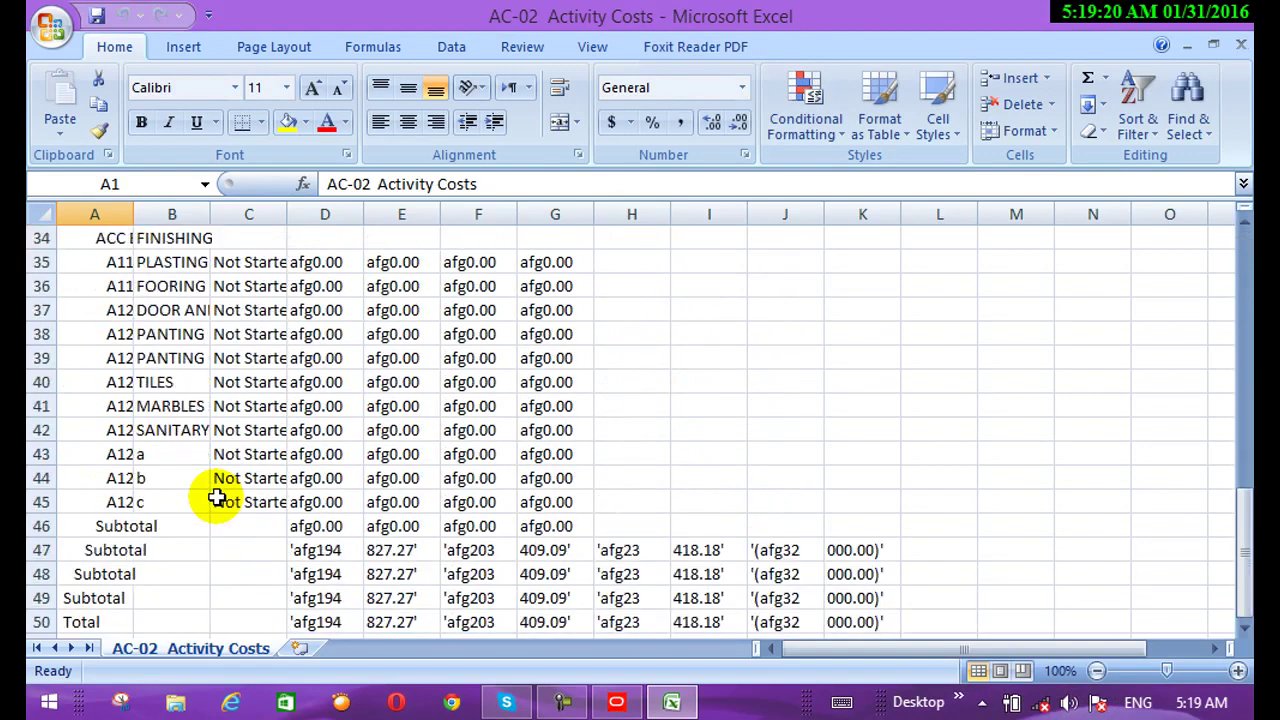
{"action": "scroll", "coordinate": [217, 497], "scroll_direction": "up", "scroll_amount": 6}
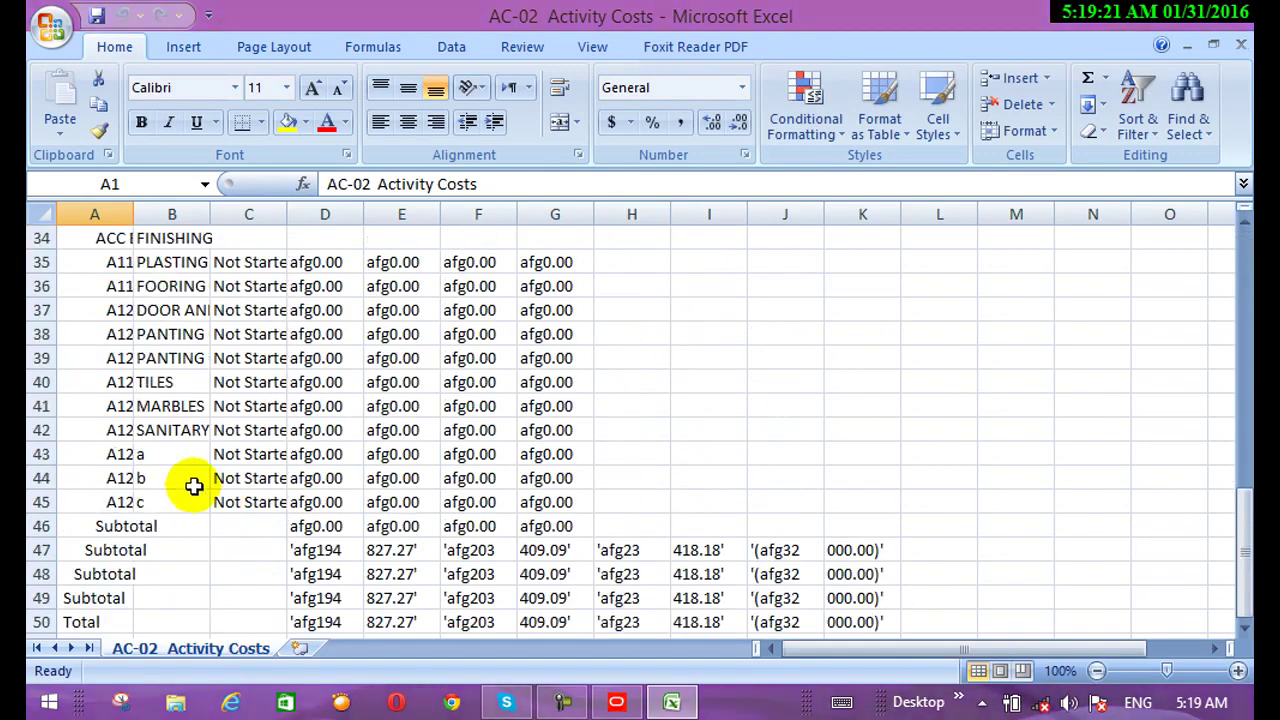
{"action": "scroll", "coordinate": [191, 485], "scroll_direction": "up", "scroll_amount": 3}
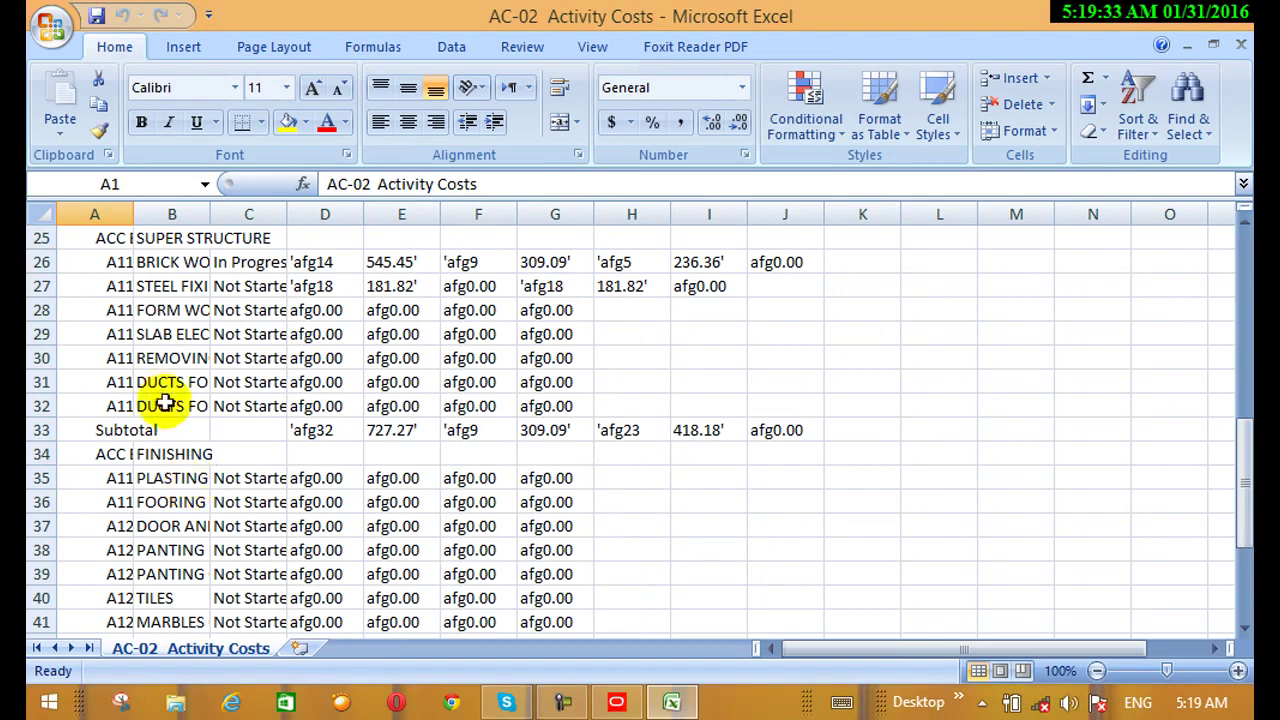
{"action": "scroll", "coordinate": [150, 405], "scroll_direction": "up", "scroll_amount": 2}
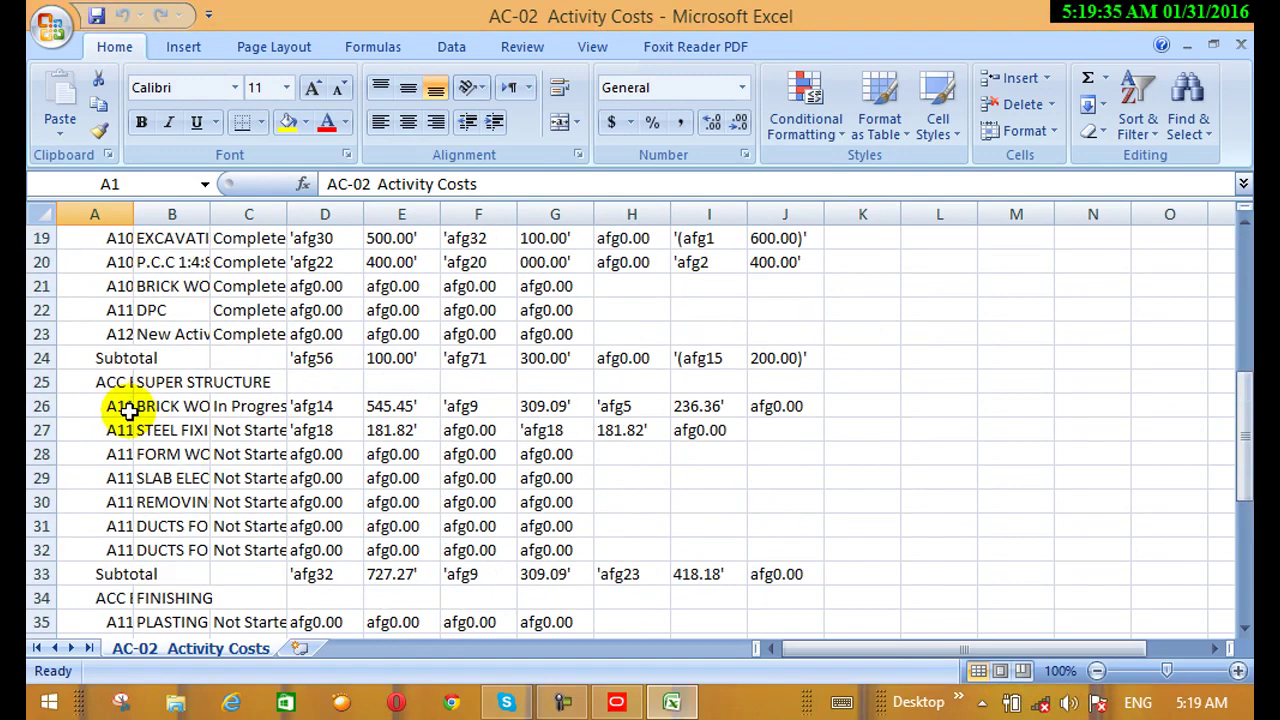
{"action": "scroll", "coordinate": [127, 411], "scroll_direction": "up", "scroll_amount": 5}
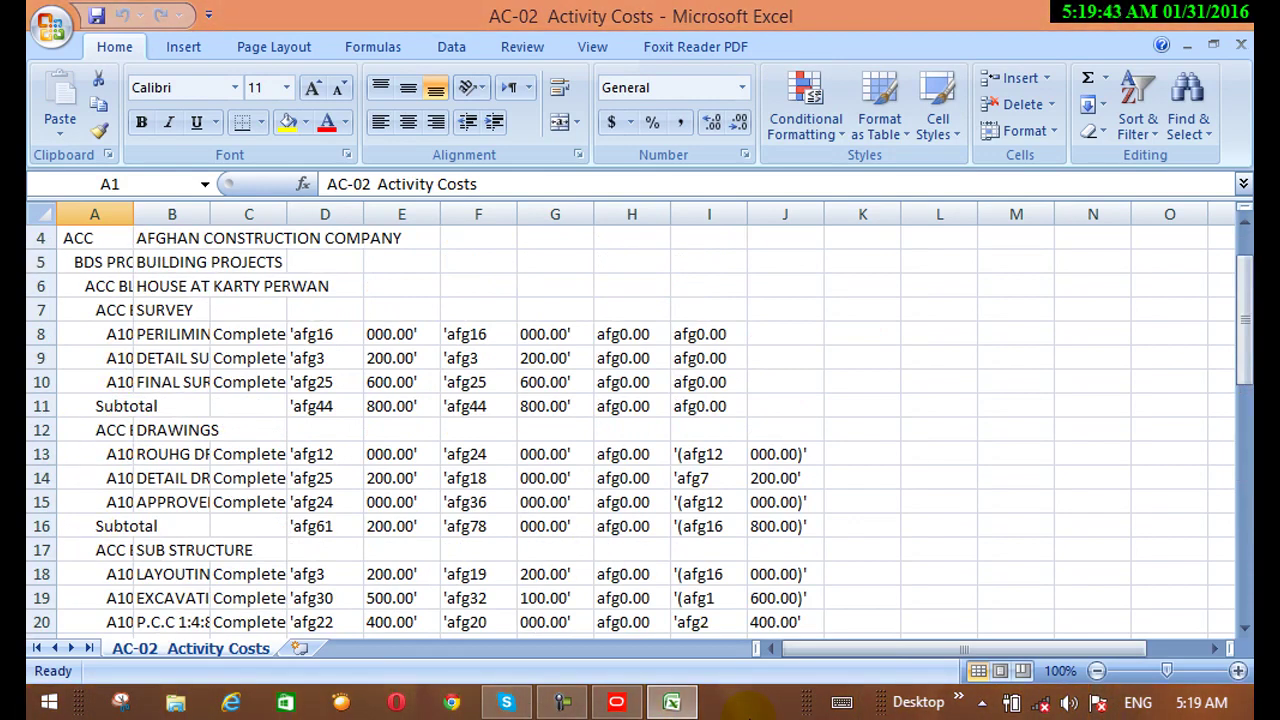
{"action": "mouse_move", "coordinate": [1240, 34]}
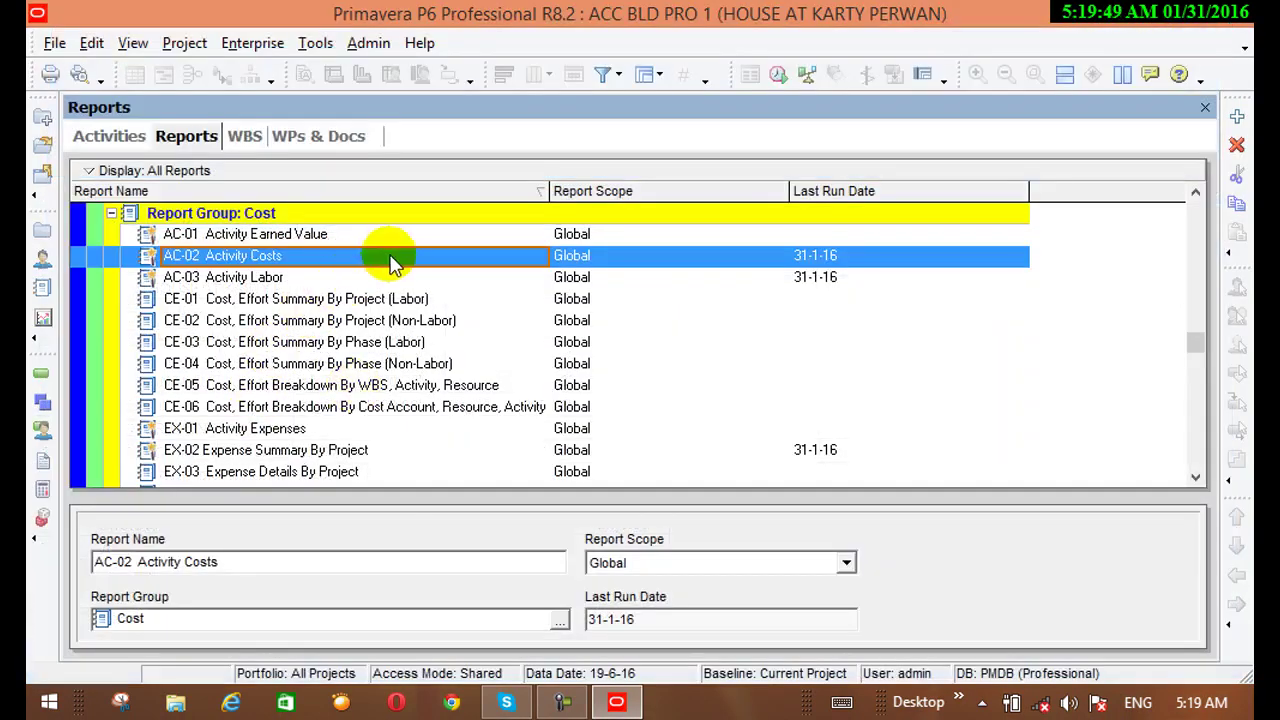
Step: Run the AC-02 Activity Costs report again with Print Preview as the output
{"action": "right_click", "coordinate": [397, 262]}
{"action": "mouse_move", "coordinate": [610, 263]}
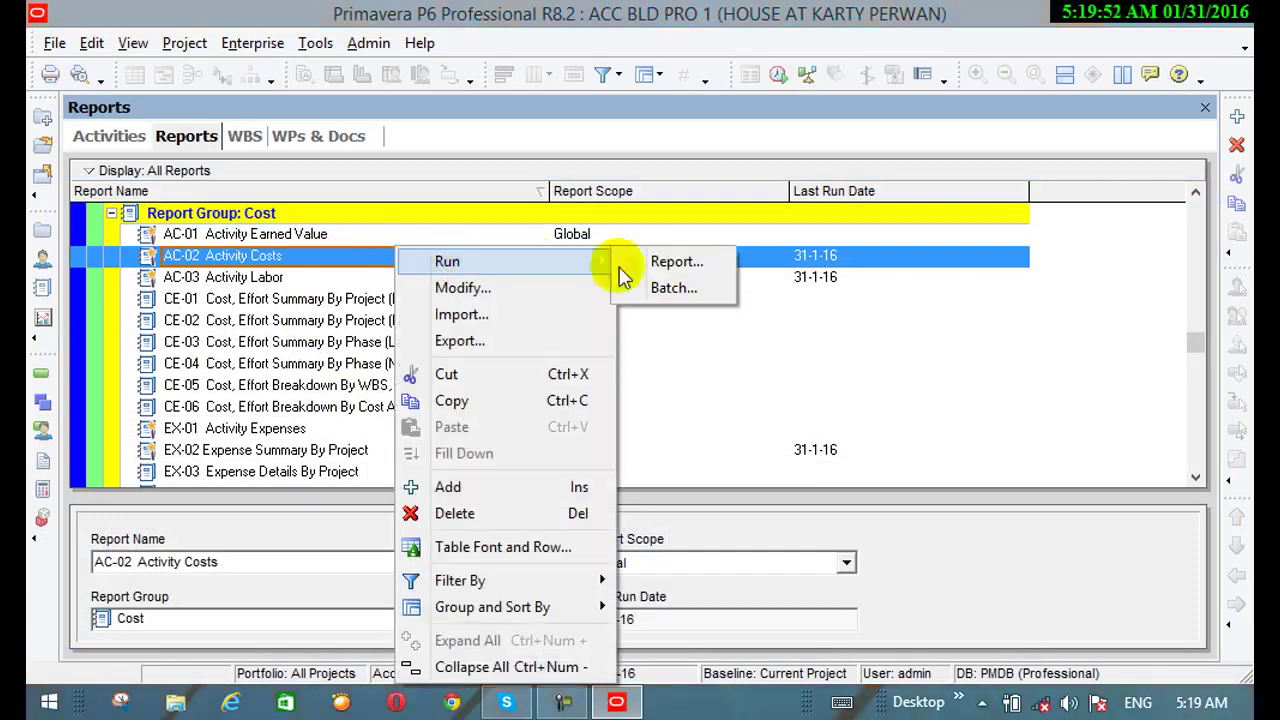
{"action": "left_click", "coordinate": [668, 263]}
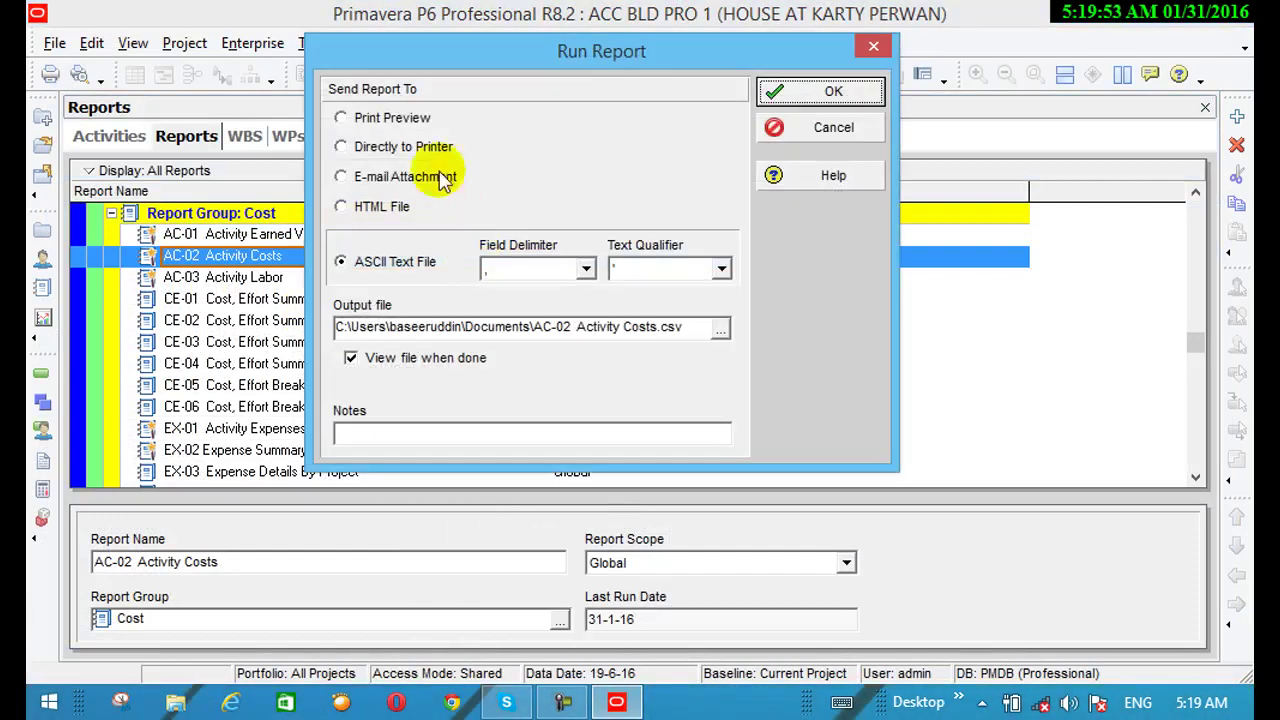
{"action": "left_click", "coordinate": [374, 119]}
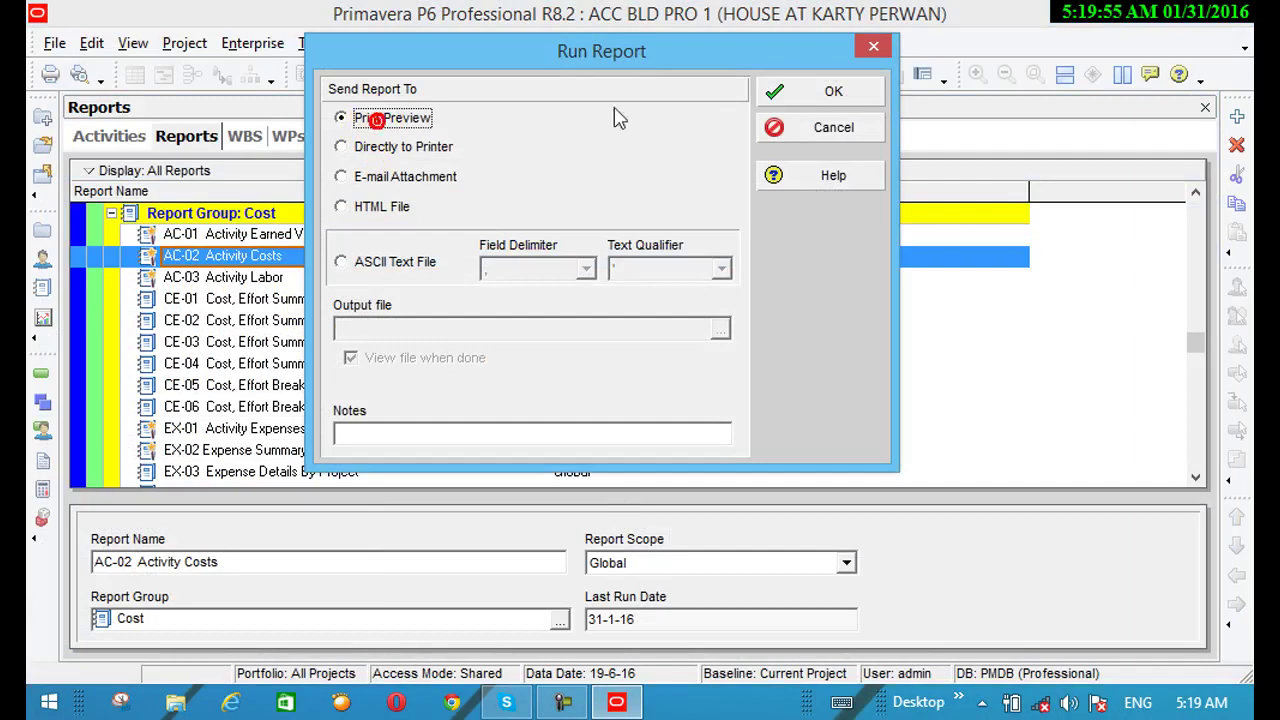
{"action": "left_click", "coordinate": [802, 88]}
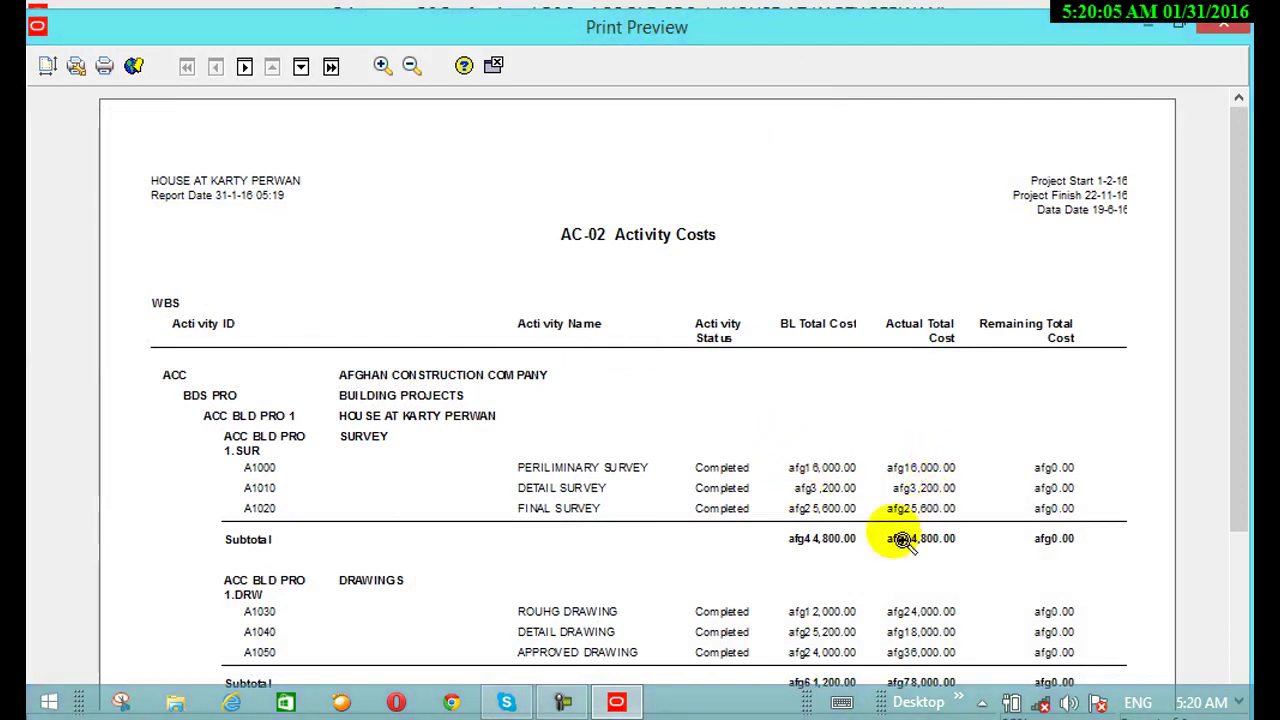
Step: Examine the baseline, actual and remaining total costs across the pages of the AC-02 preview
{"action": "scroll", "coordinate": [829, 557], "scroll_direction": "down", "scroll_amount": 2}
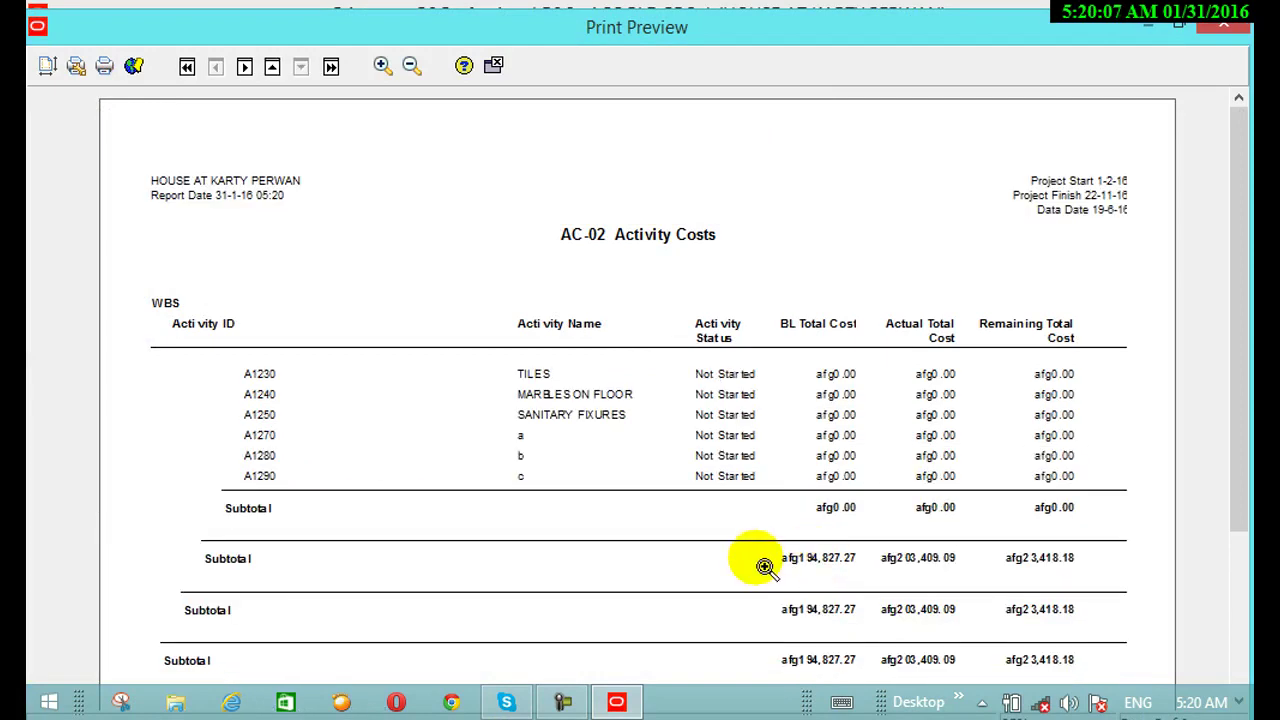
{"action": "scroll", "coordinate": [764, 567], "scroll_direction": "up", "scroll_amount": 2}
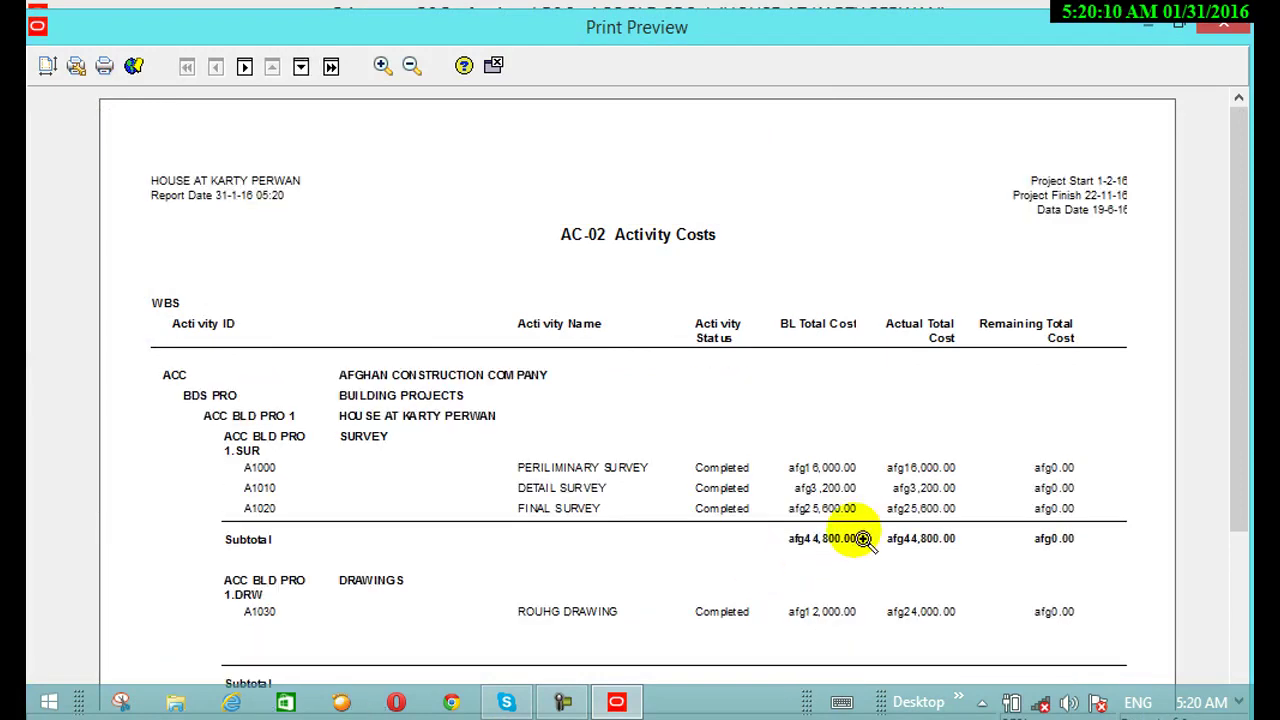
{"action": "scroll", "coordinate": [869, 570], "scroll_direction": "down", "scroll_amount": 1}
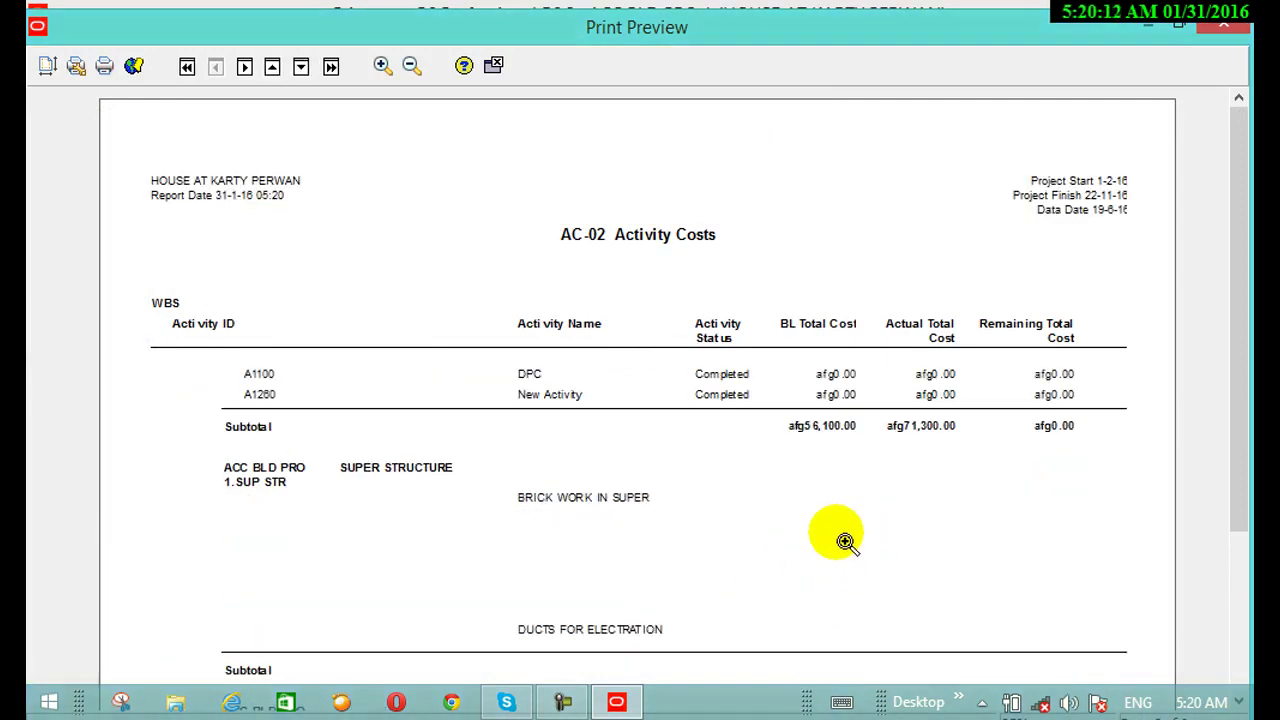
{"action": "scroll", "coordinate": [843, 537], "scroll_direction": "up", "scroll_amount": 1}
{"action": "scroll", "coordinate": [832, 545], "scroll_direction": "down", "scroll_amount": 1}
{"action": "scroll", "coordinate": [830, 590], "scroll_direction": "down", "scroll_amount": 1}
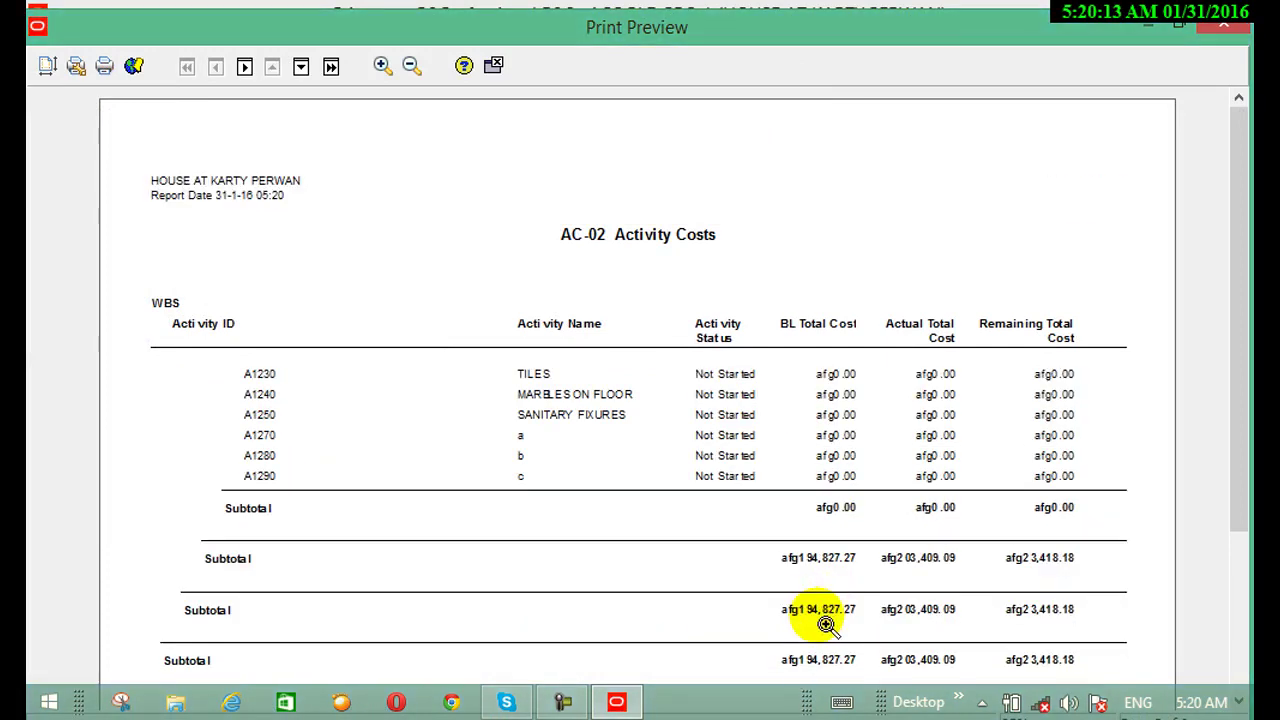
{"action": "scroll", "coordinate": [826, 626], "scroll_direction": "up", "scroll_amount": 2}
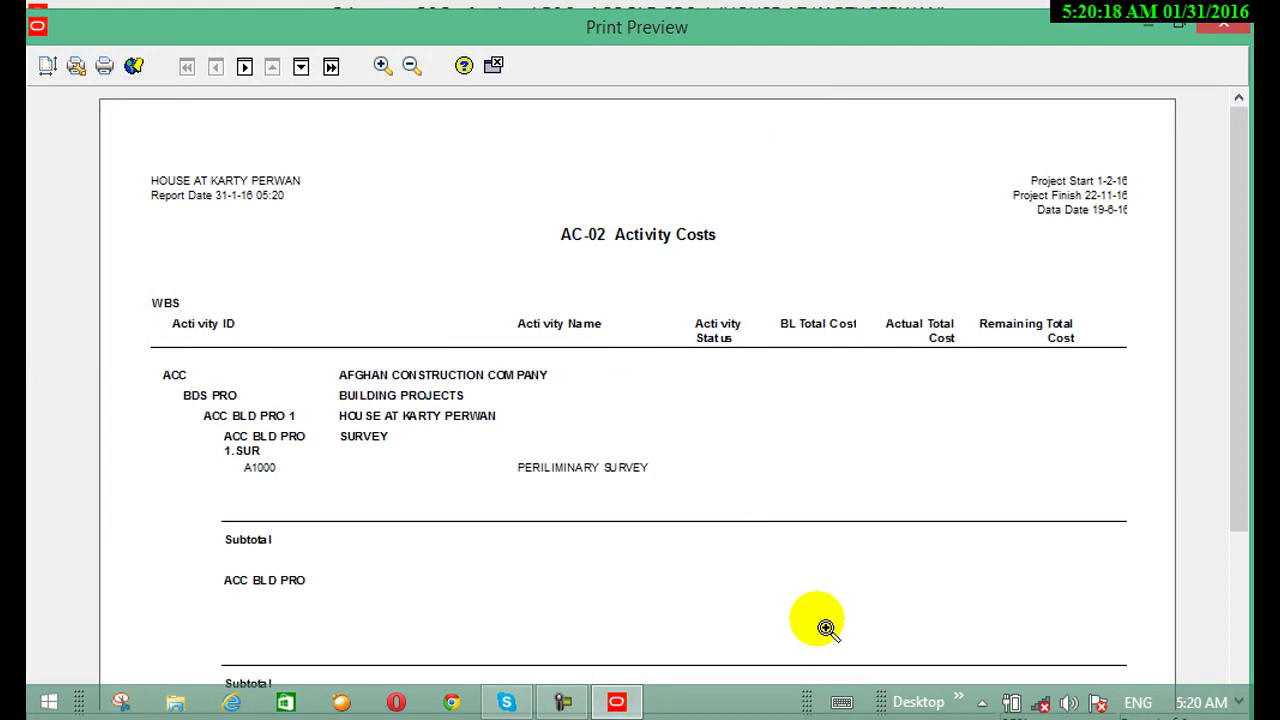
{"action": "scroll", "coordinate": [826, 627], "scroll_direction": "down", "scroll_amount": 2}
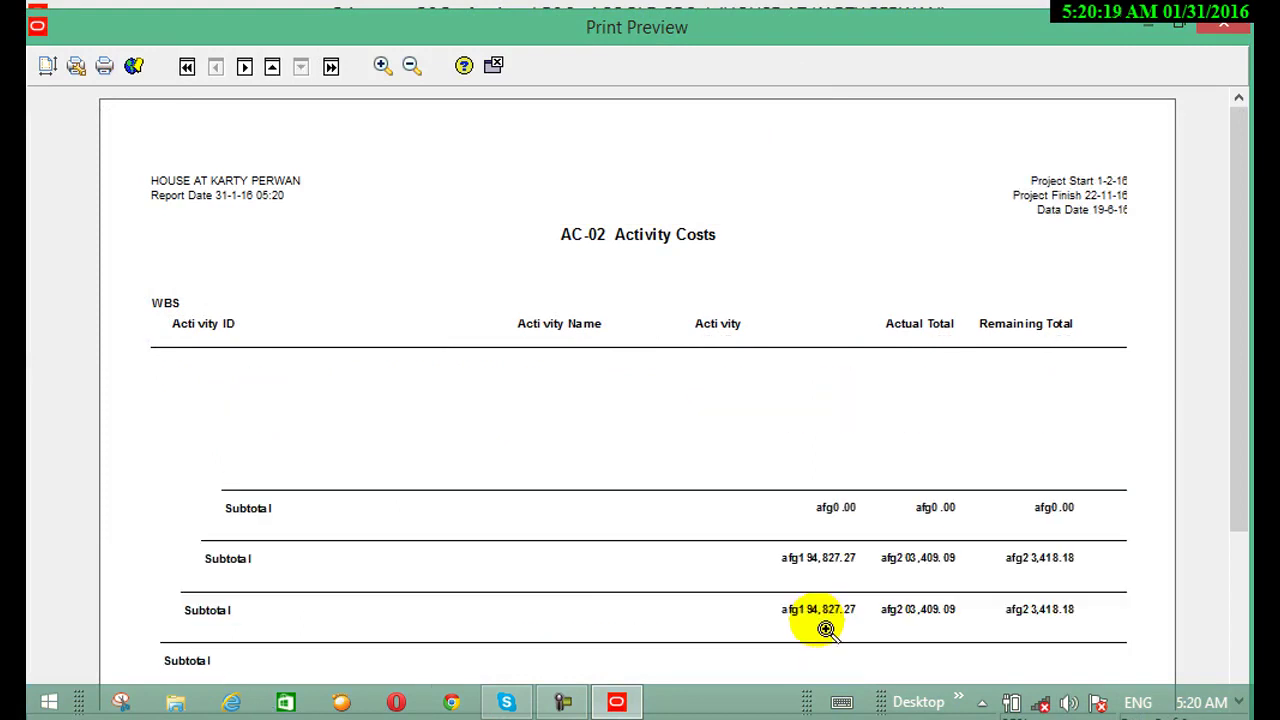
{"action": "scroll", "coordinate": [826, 628], "scroll_direction": "up", "scroll_amount": 2}
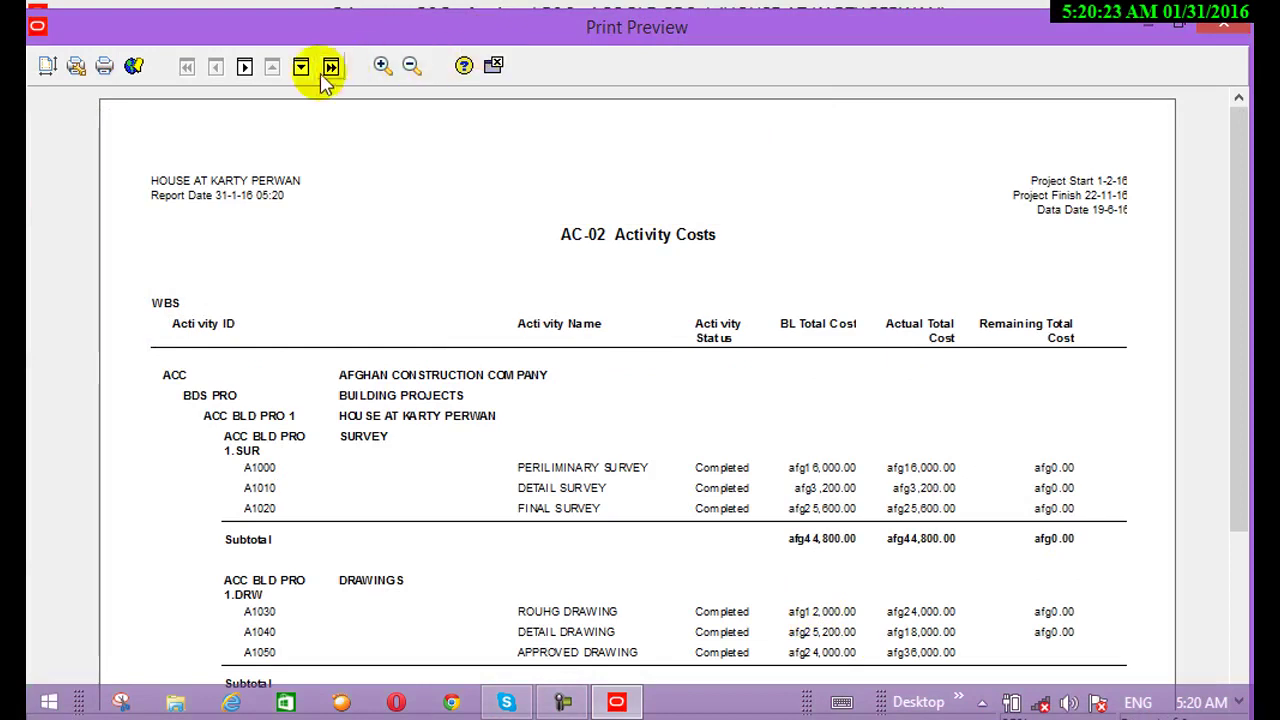
Step: View the Variance - Total Cost pages through the last one, return to the first page, and close the preview
{"action": "left_click", "coordinate": [246, 67]}
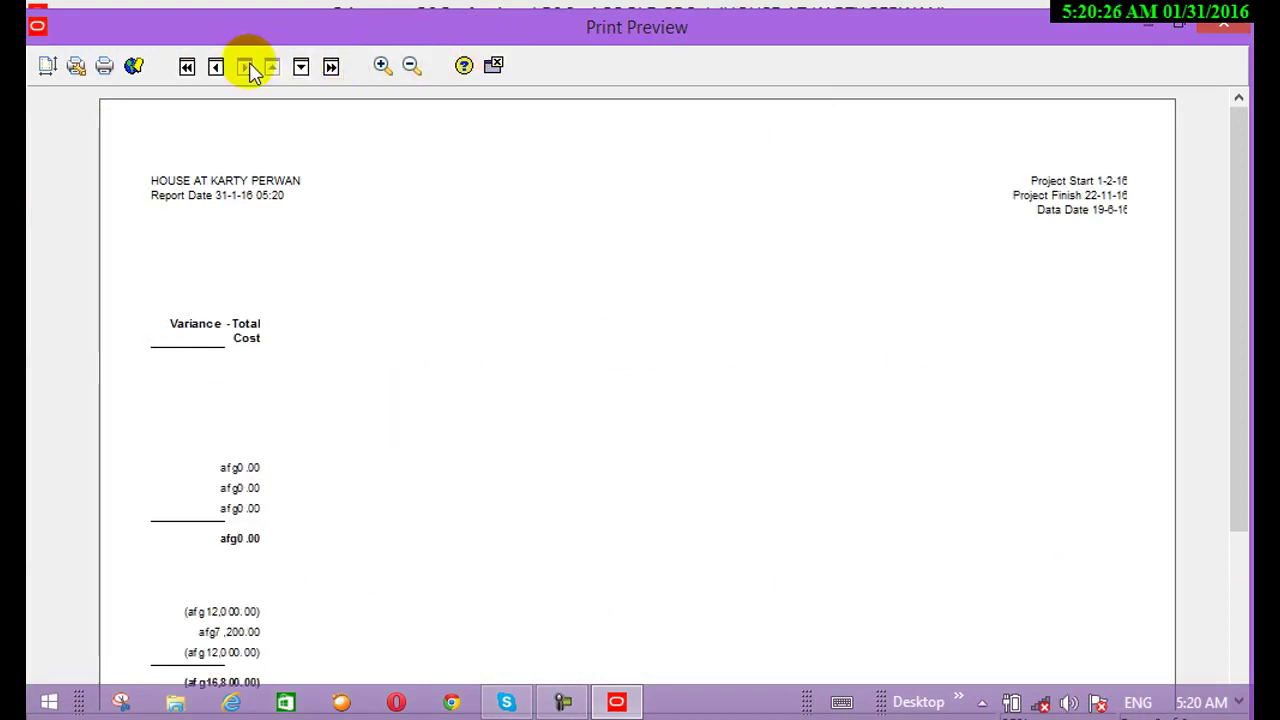
{"action": "left_click", "coordinate": [301, 67]}
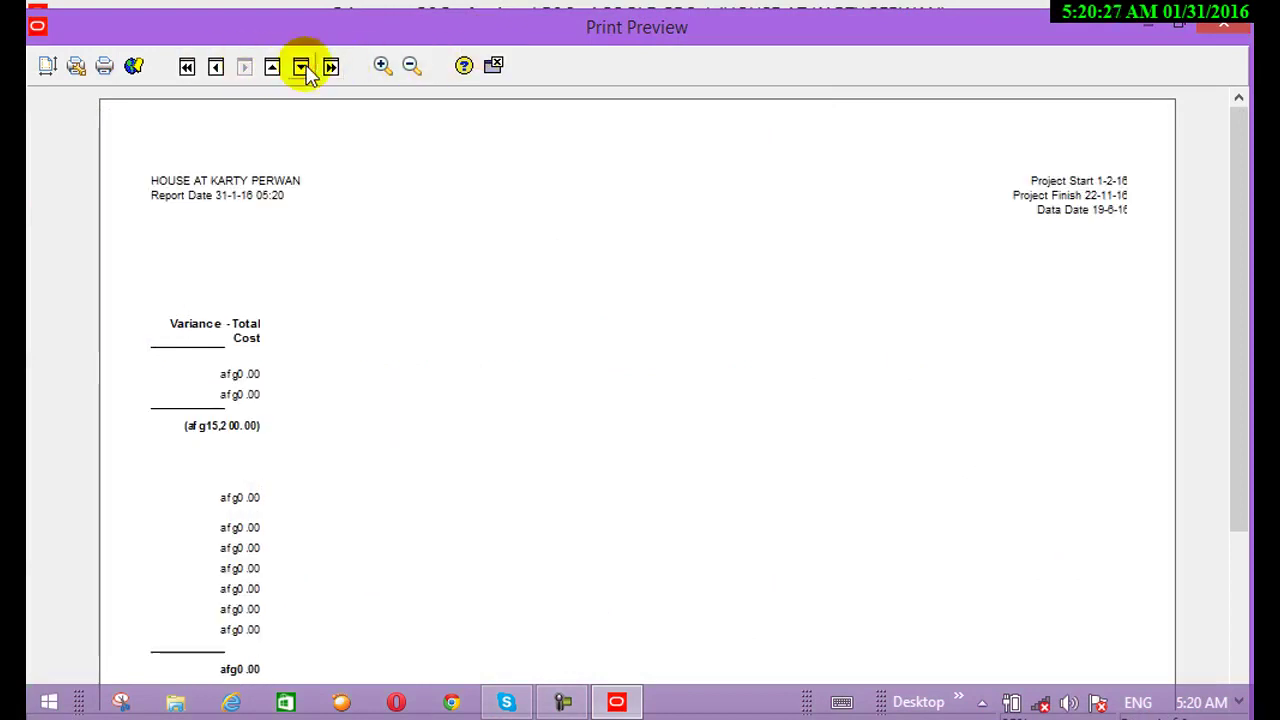
{"action": "left_click", "coordinate": [332, 68]}
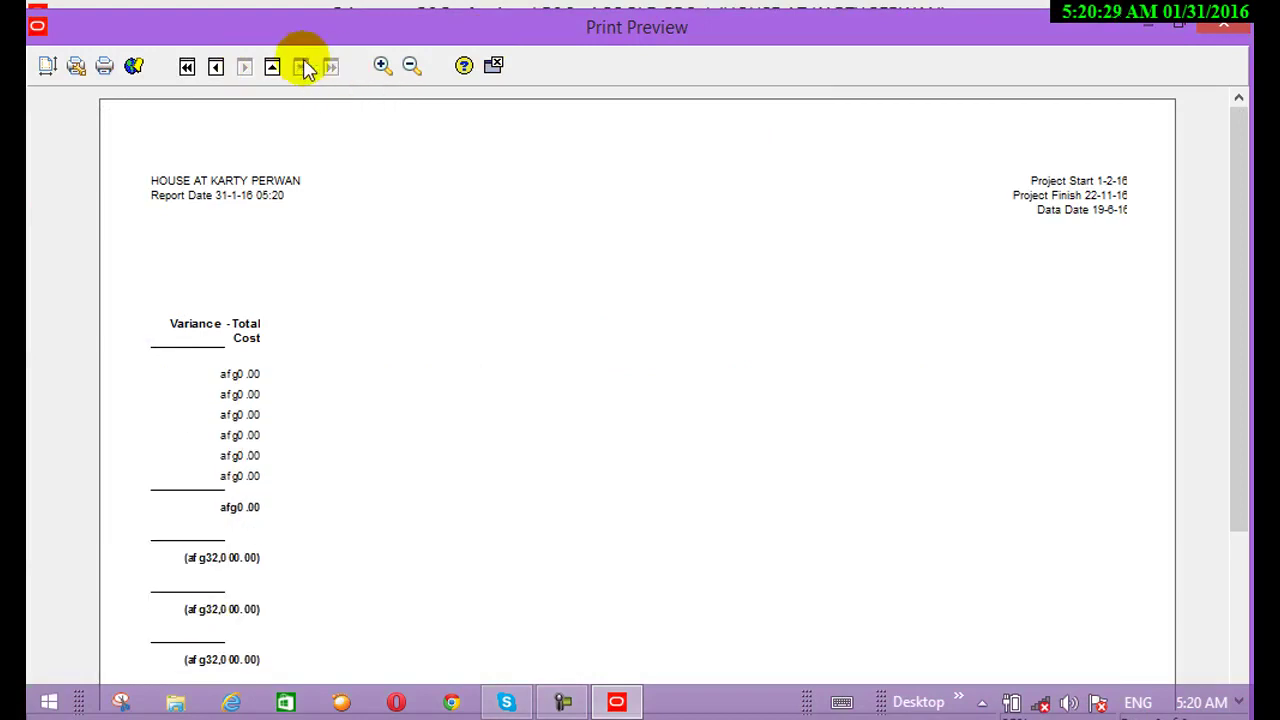
{"action": "left_click", "coordinate": [190, 68]}
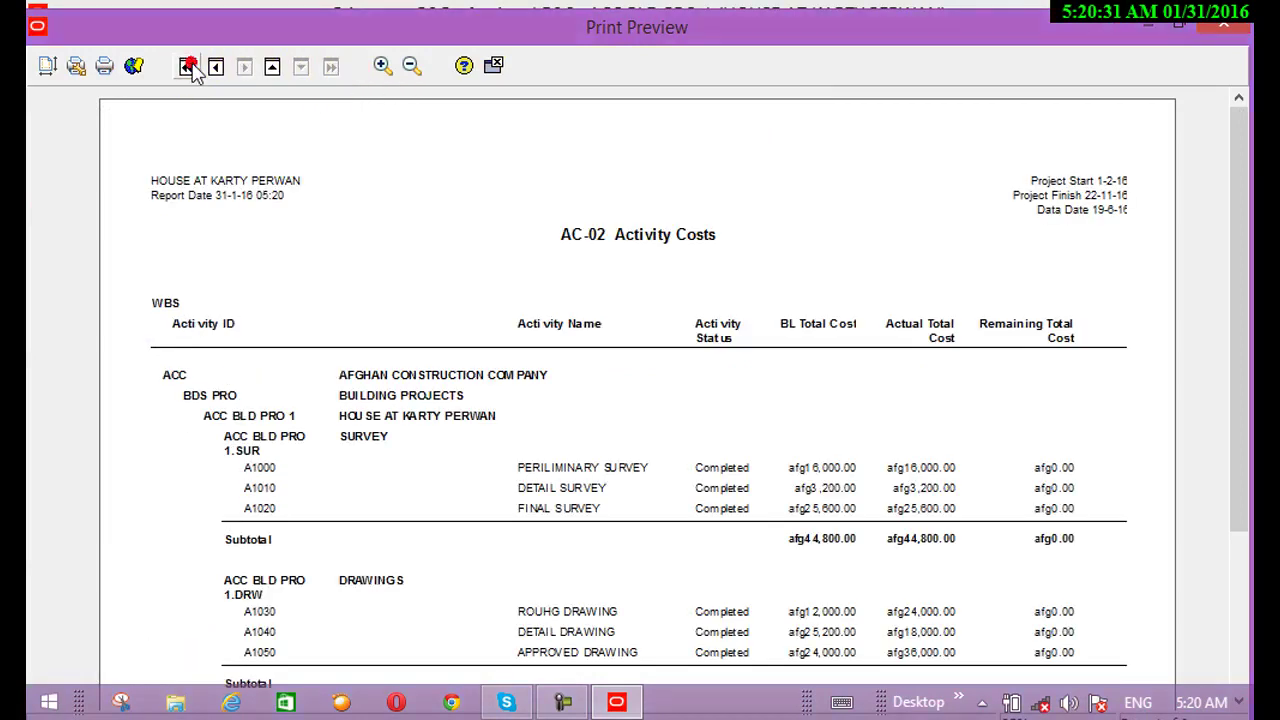
{"action": "left_click", "coordinate": [493, 66]}
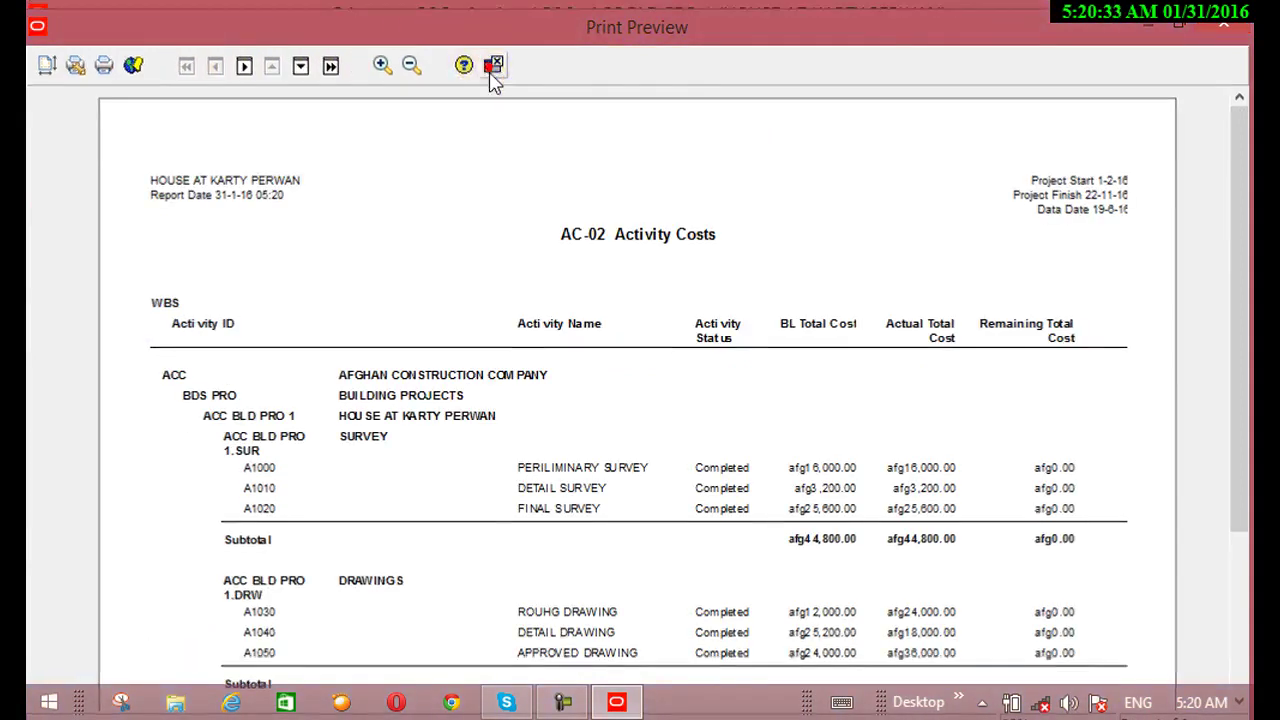
Step: Run the AC-03 Activity Labor report from the Cost report group with Print Preview as the output
{"action": "left_click", "coordinate": [199, 280]}
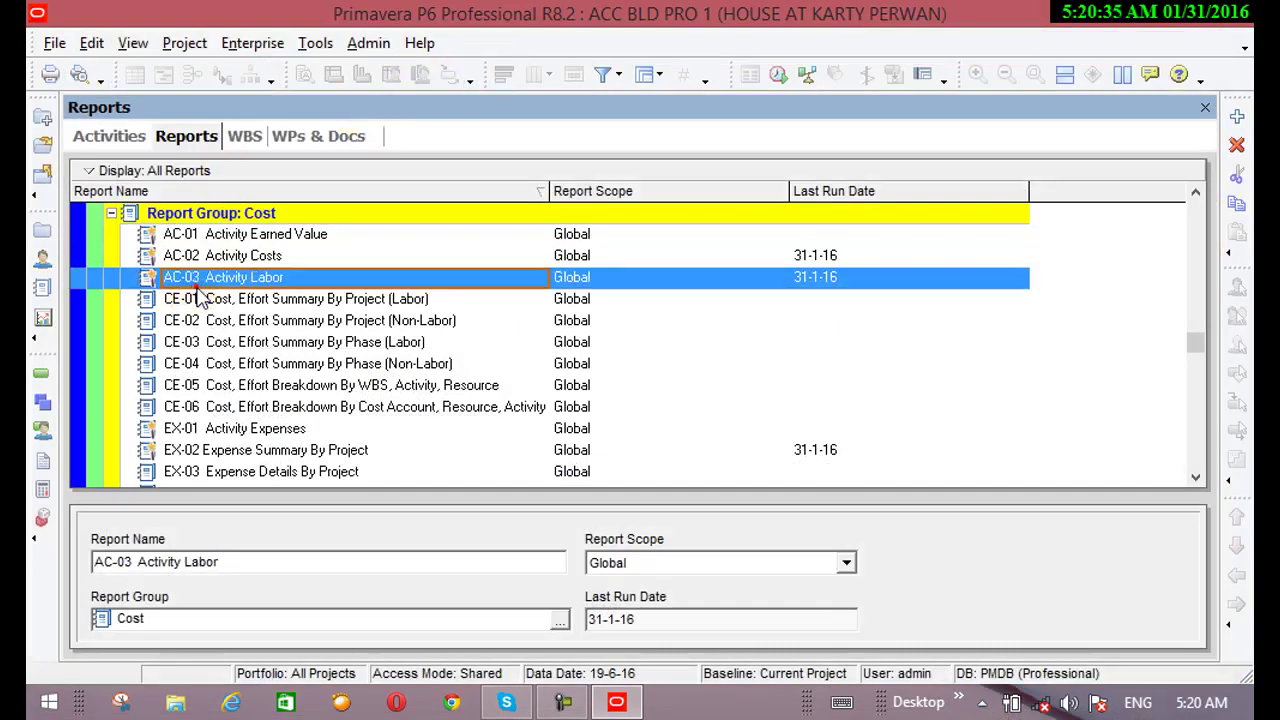
{"action": "right_click", "coordinate": [215, 285]}
{"action": "left_click", "coordinate": [299, 261]}
{"action": "left_click", "coordinate": [451, 262]}
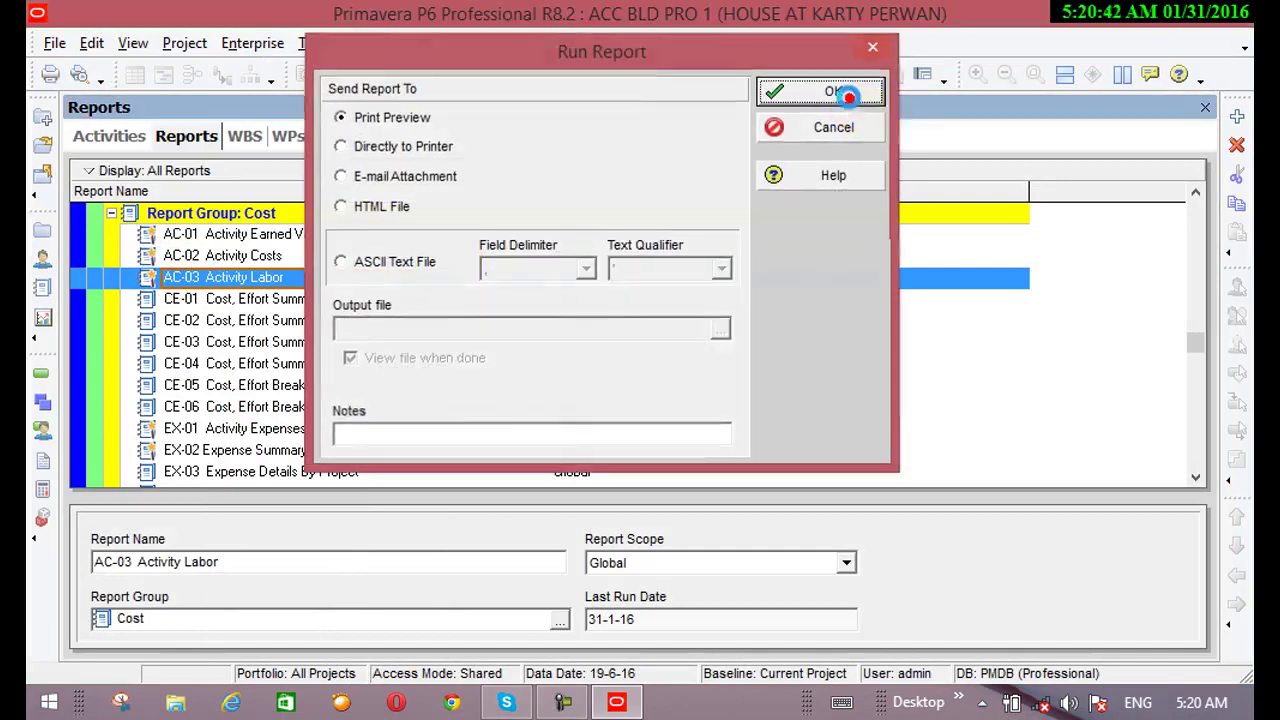
{"action": "left_click", "coordinate": [848, 95]}
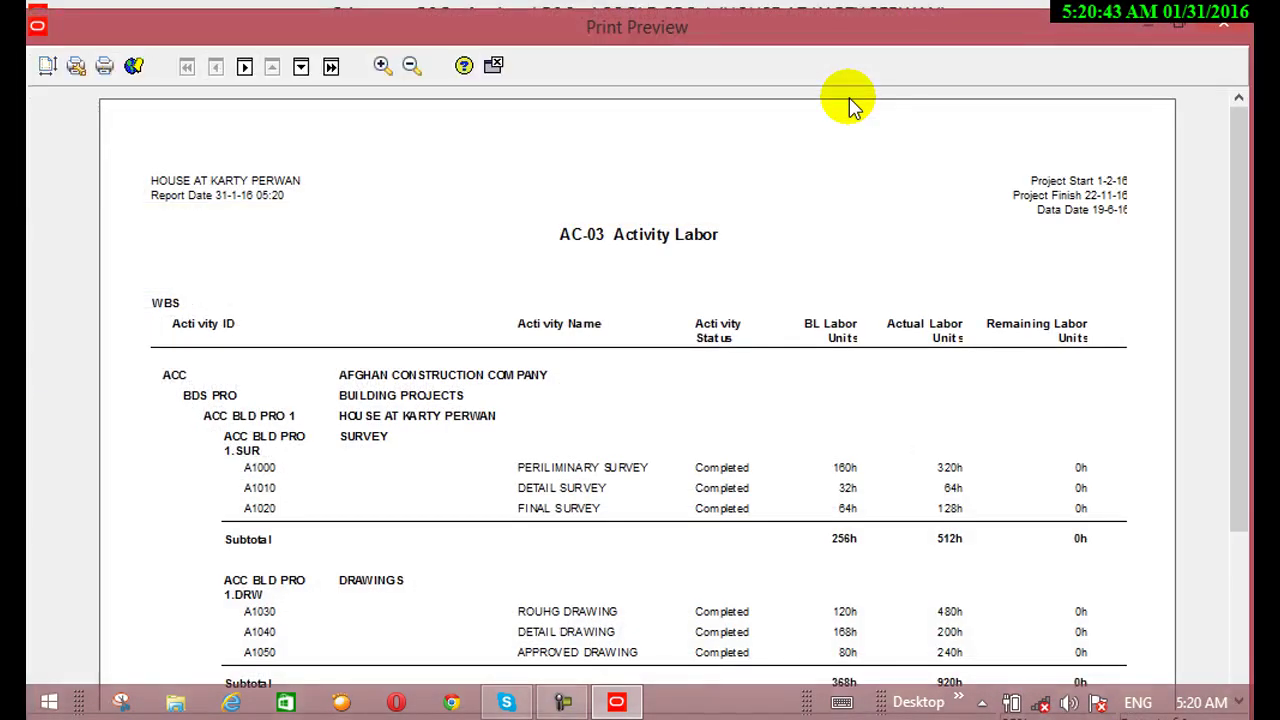